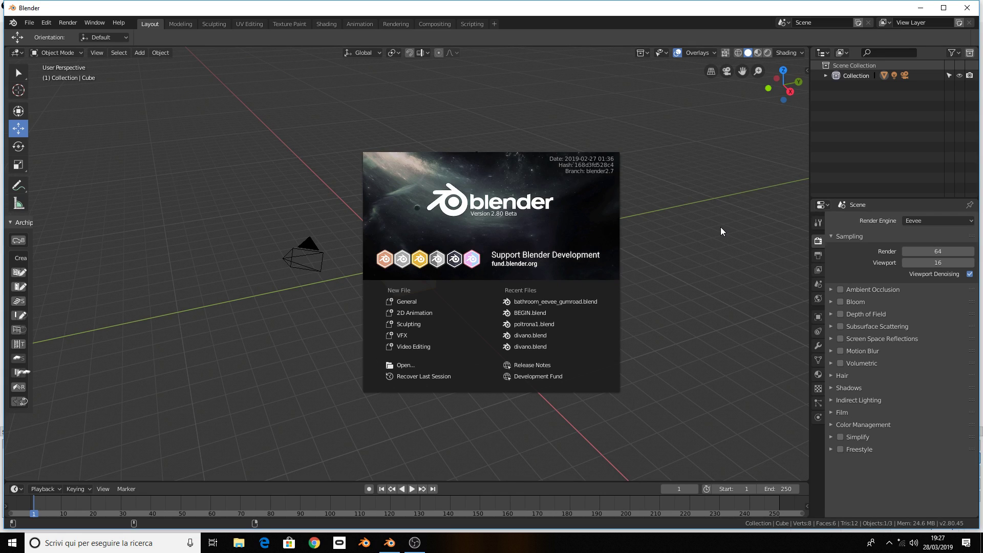
Close the startup splash to reveal the default cube, camera and light in Eevee
{"action": "left_click", "coordinate": [668, 226]}
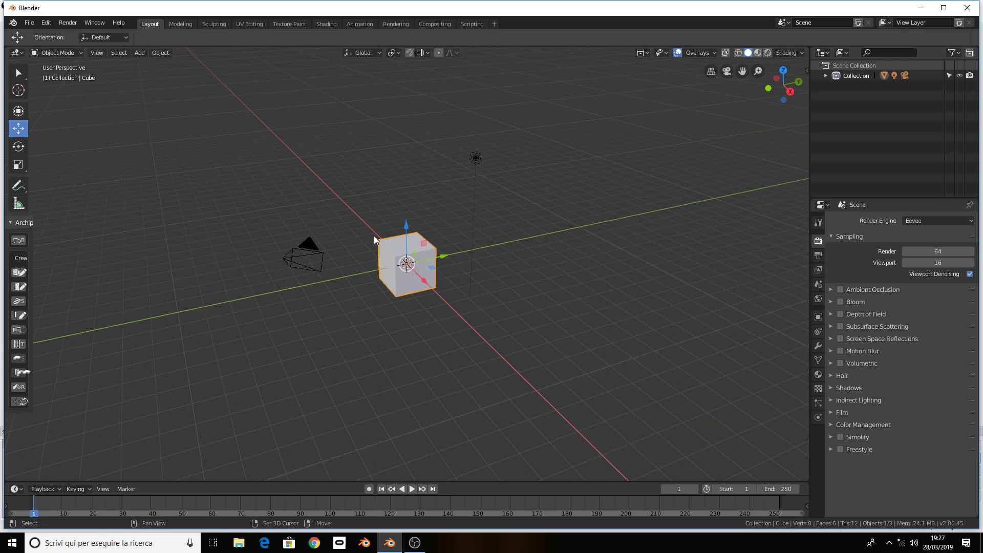
Add a mesh plane and scale it up into a large floor beneath the cube
{"action": "key", "text": "shift+a"}
{"action": "left_click", "coordinate": [401, 237]}
{"action": "key", "text": "s"}
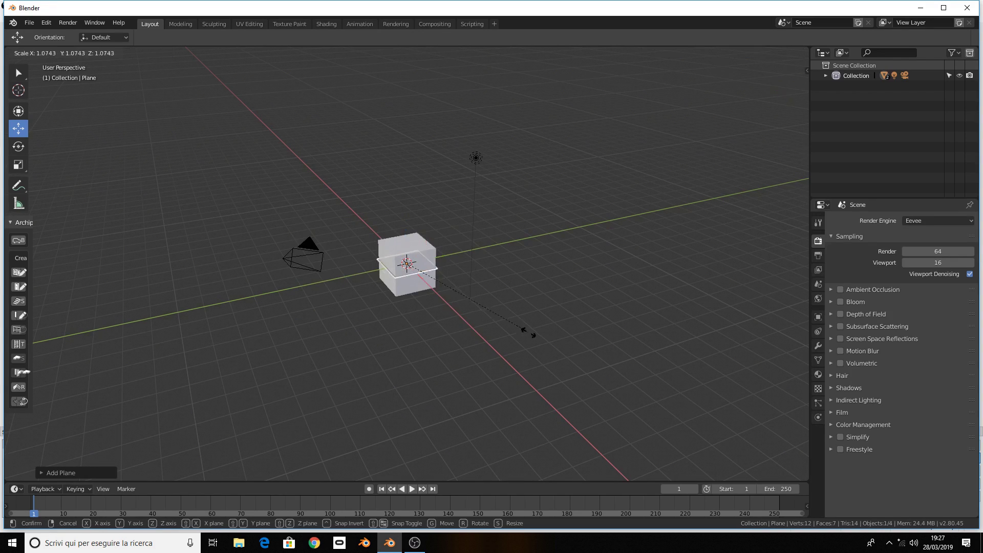
{"action": "left_click", "coordinate": [627, 235]}
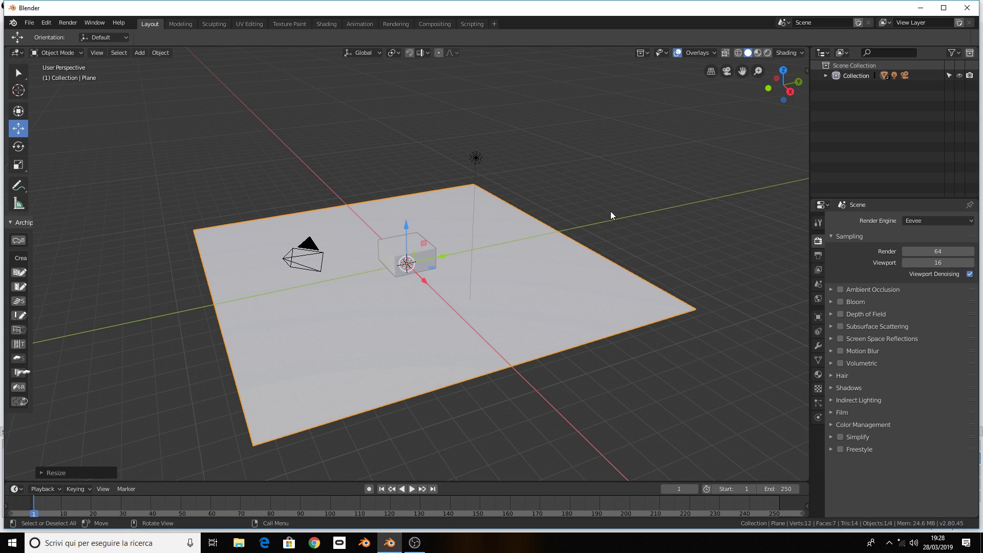
Lift the cube about 1 m along the Z axis so it rests on the floor
{"action": "left_click", "coordinate": [398, 250]}
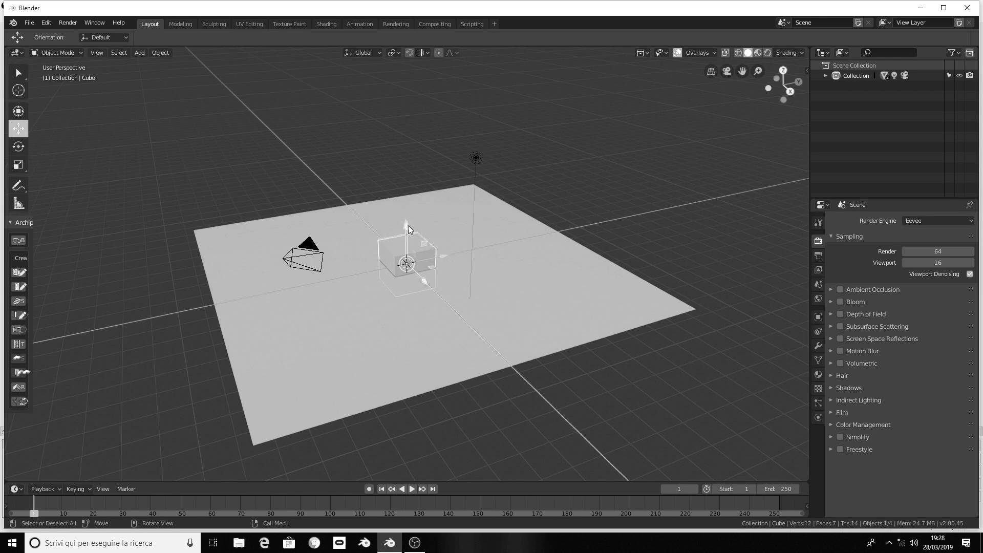
{"action": "left_click_drag", "start_coordinate": [408, 226], "coordinate": [405, 205]}
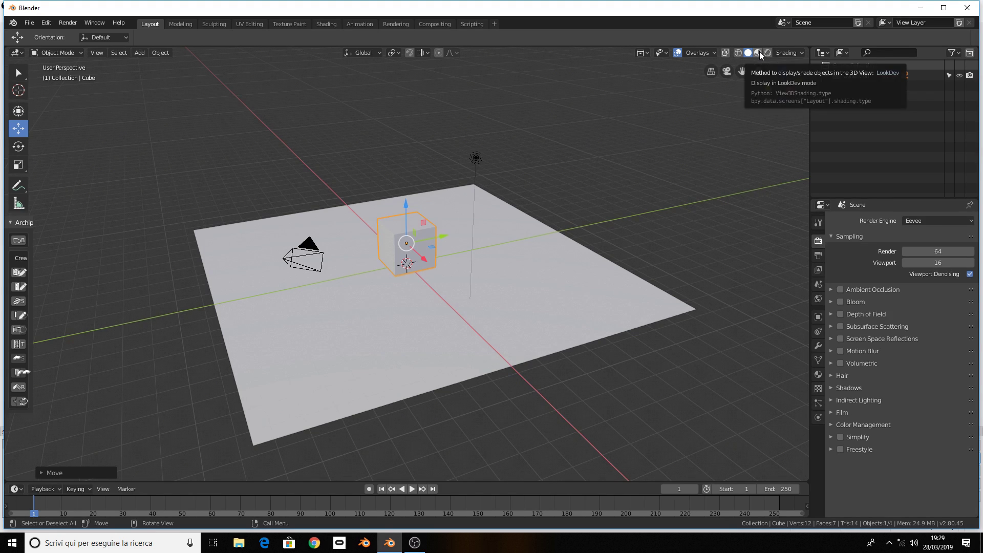
Preview the scene in LookDev shading, then in Rendered shading
{"action": "left_click", "coordinate": [759, 53]}
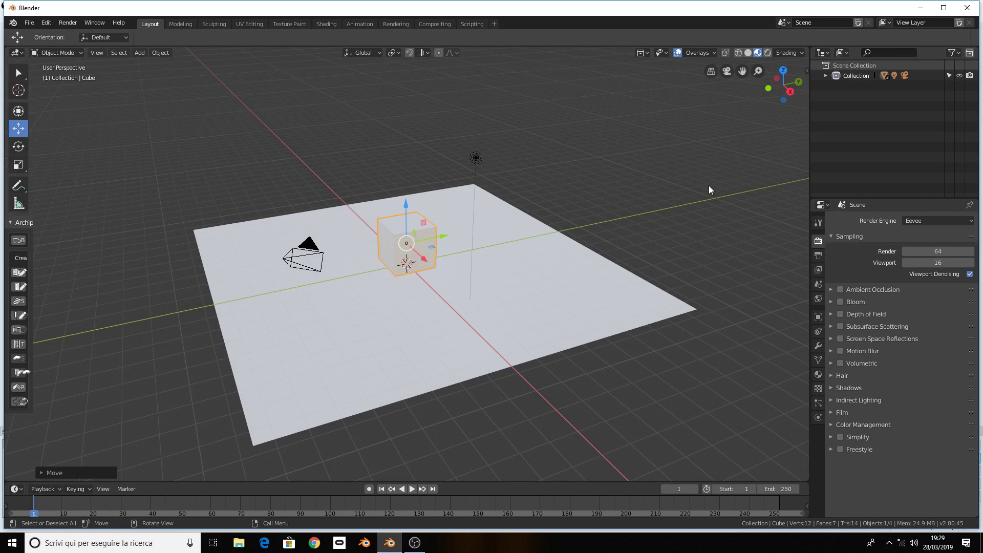
{"action": "mouse_move", "coordinate": [707, 176]}
{"action": "middle_mouse_down"}
{"action": "mouse_move", "coordinate": [693, 183]}
{"action": "mouse_move", "coordinate": [693, 152]}
{"action": "middle_mouse_up"}
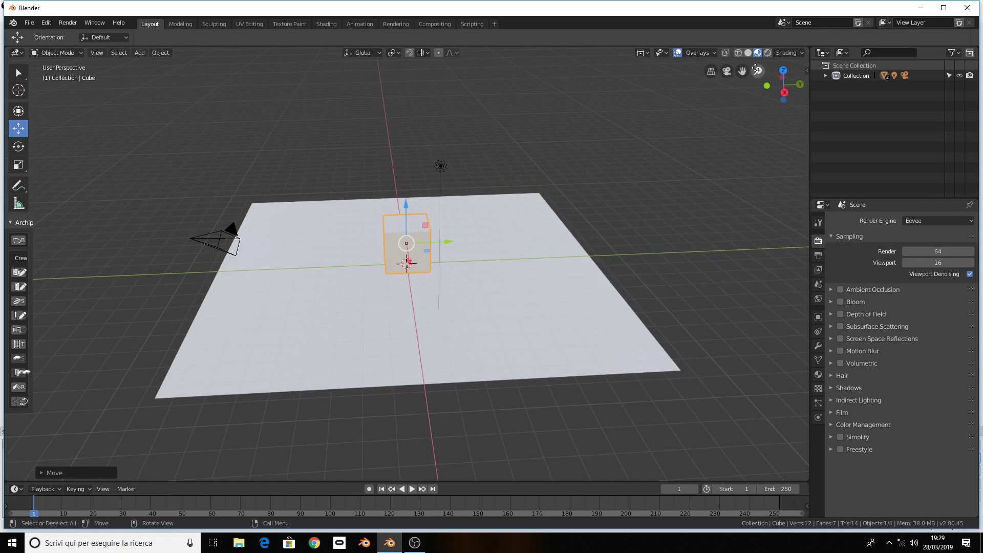
{"action": "left_click", "coordinate": [767, 54]}
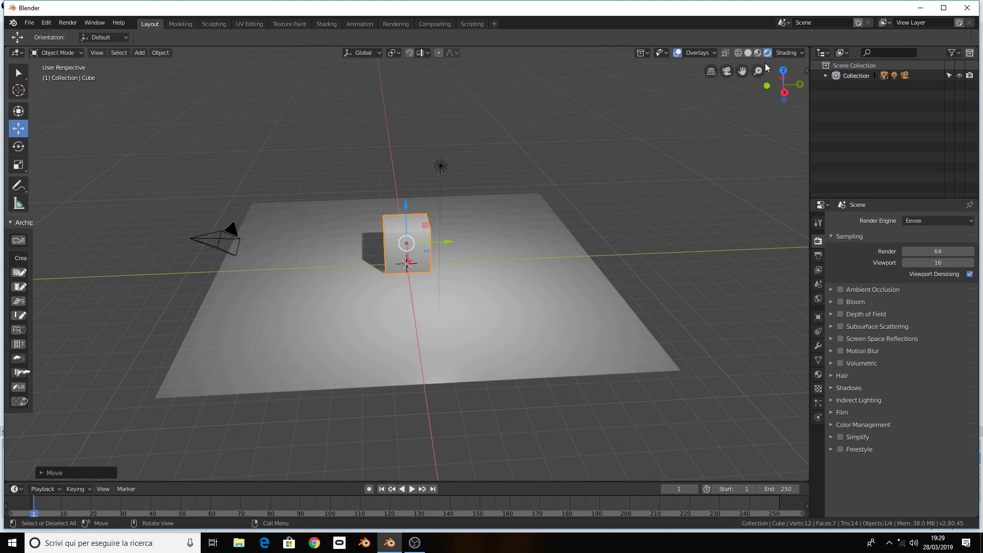
{"action": "middle_click_drag", "start_coordinate": [447, 183], "coordinate": [478, 185]}
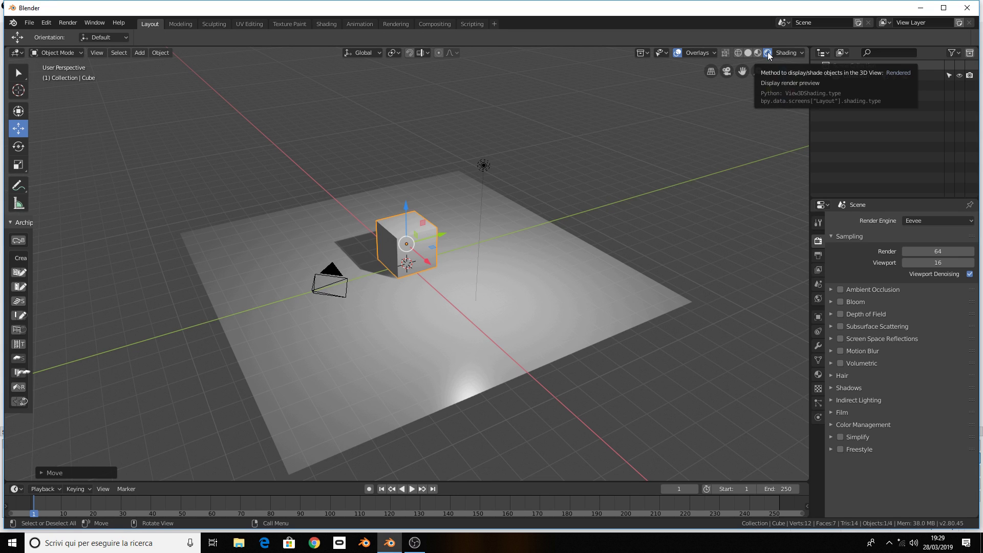
Compare Solid against Rendered shading, orbiting and zooming to inspect the cube's shadow
{"action": "left_click", "coordinate": [748, 52]}
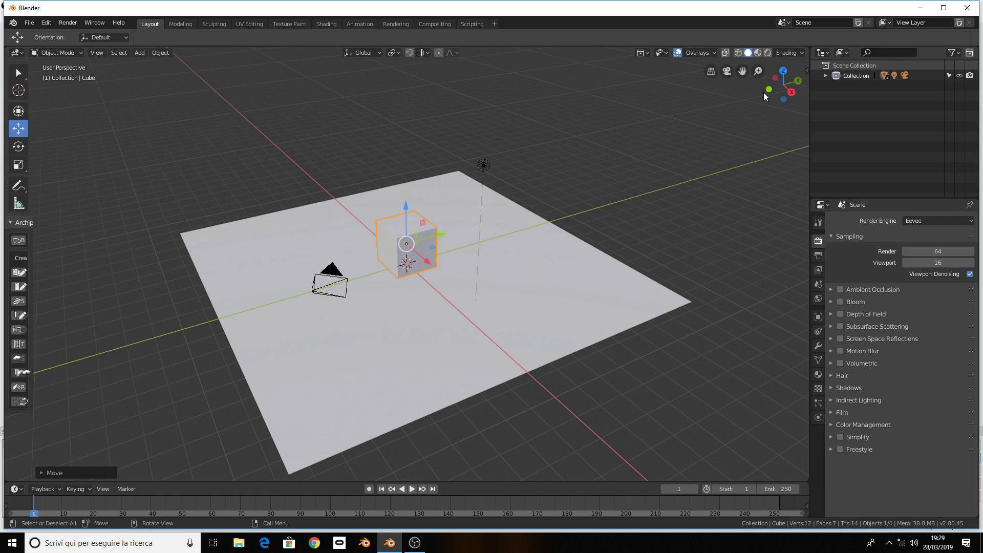
{"action": "left_click", "coordinate": [767, 53]}
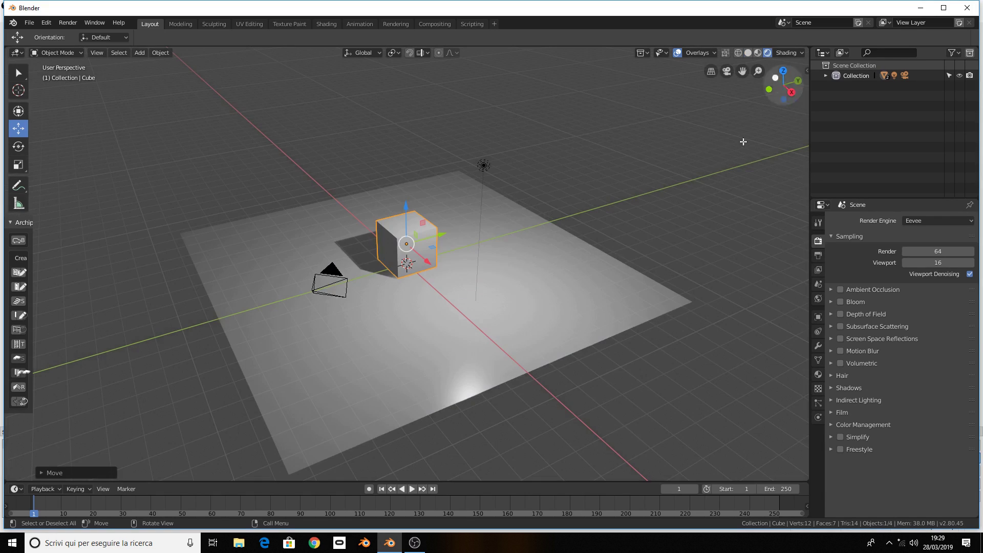
{"action": "mouse_move", "coordinate": [592, 231]}
{"action": "middle_mouse_down"}
{"action": "mouse_move", "coordinate": [520, 223]}
{"action": "mouse_move", "coordinate": [562, 222]}
{"action": "middle_mouse_up"}
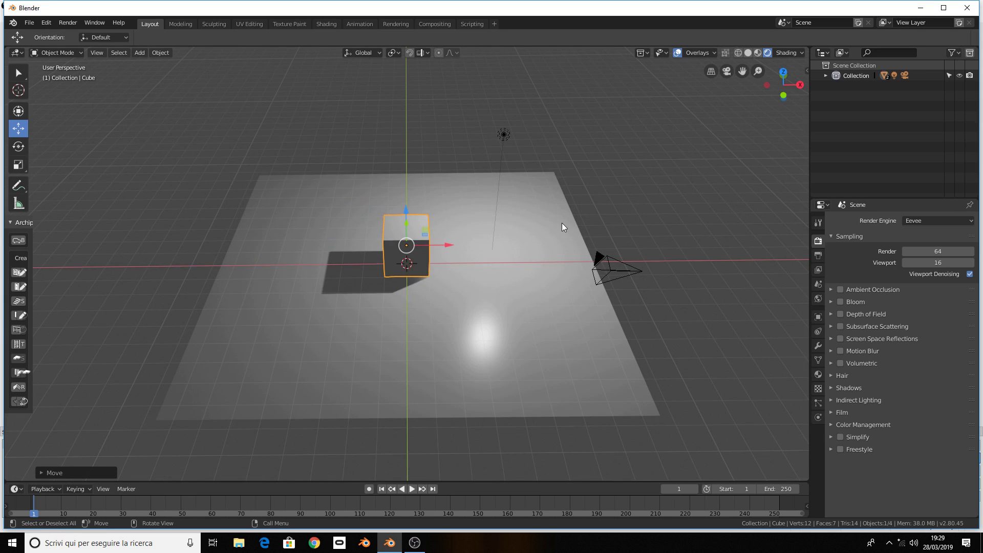
{"action": "middle_click_drag", "start_coordinate": [435, 225], "coordinate": [458, 220]}
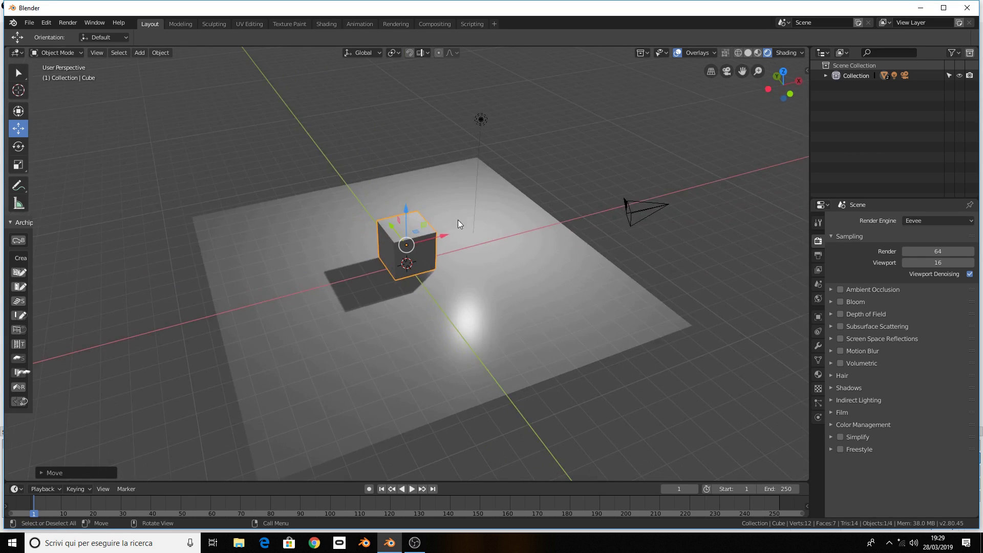
{"action": "scroll", "coordinate": [458, 220], "scroll_direction": "up", "scroll_amount": 3}
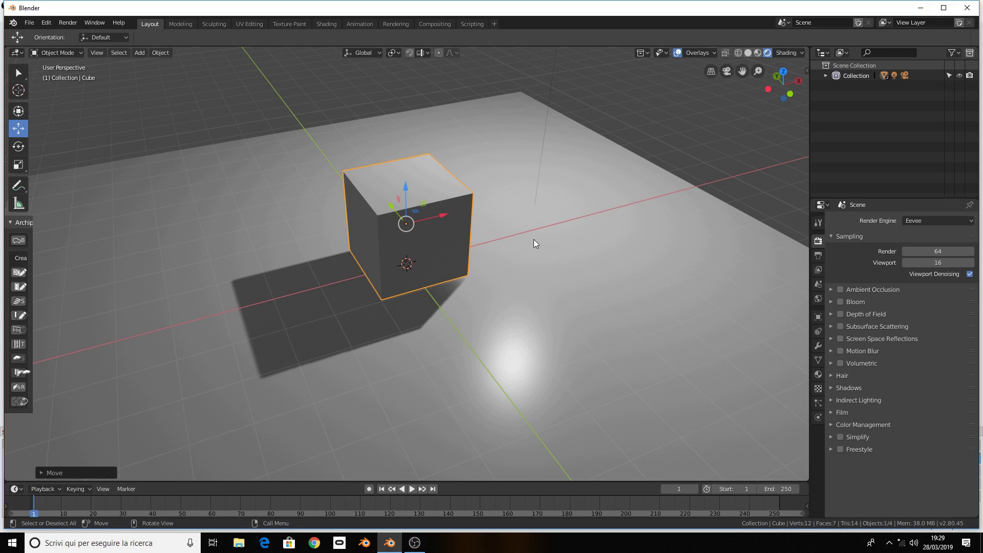
{"action": "mouse_move", "coordinate": [691, 233]}
{"action": "middle_mouse_down"}
{"action": "mouse_move", "coordinate": [479, 213]}
{"action": "mouse_move", "coordinate": [584, 263]}
{"action": "middle_mouse_up"}
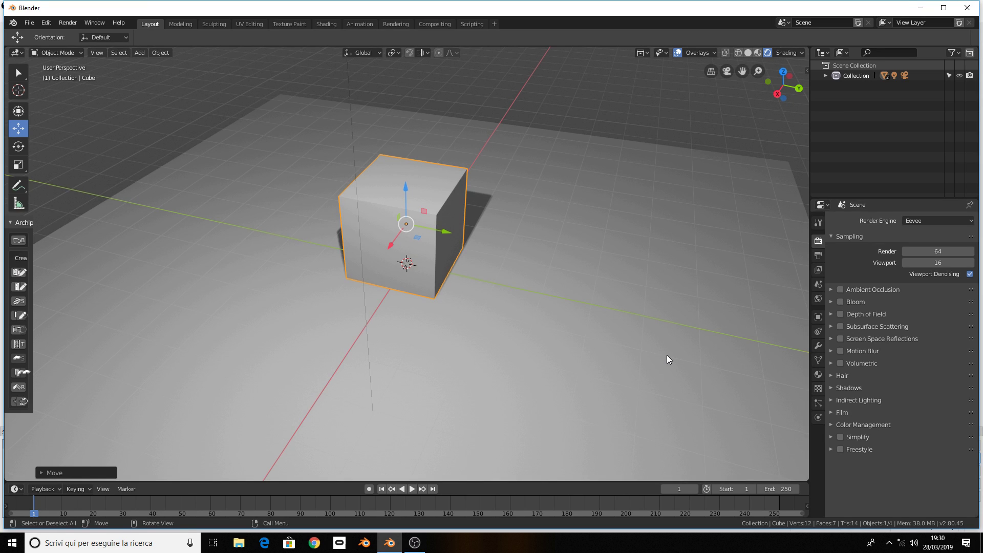
Enable Ambient Occlusion, expand its settings, raise its distance and nudge the cube along Z
{"action": "left_click", "coordinate": [841, 288]}
{"action": "middle_click_drag", "start_coordinate": [606, 294], "coordinate": [597, 293]}
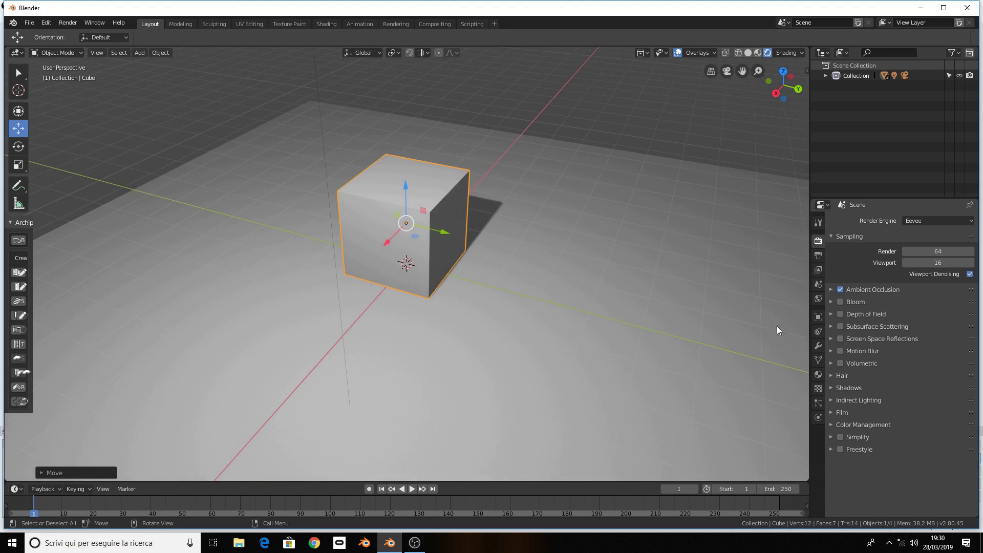
{"action": "left_click", "coordinate": [848, 291]}
{"action": "mouse_move", "coordinate": [929, 305]}
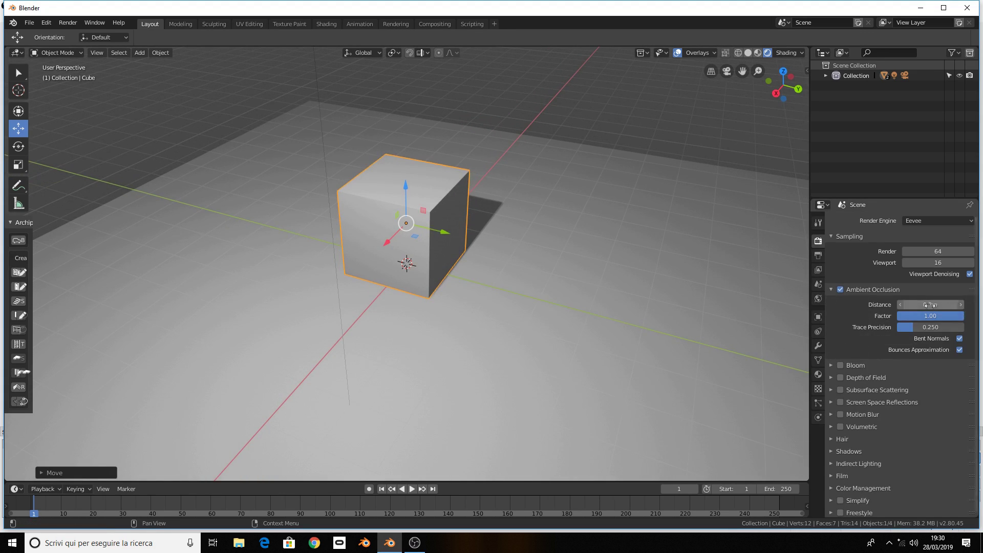
{"action": "left_click_drag", "start_coordinate": [931, 305], "coordinate": [941, 304]}
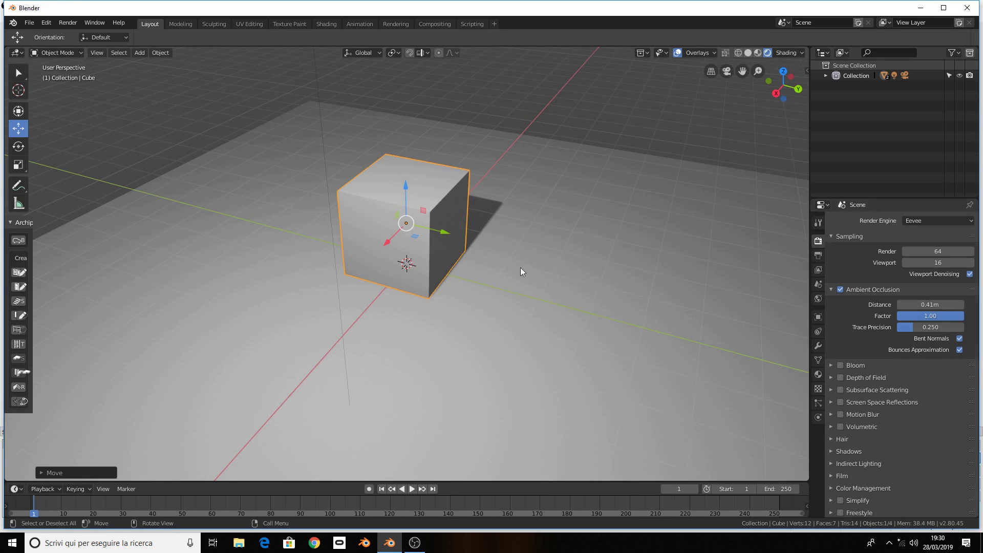
{"action": "left_click_drag", "start_coordinate": [407, 183], "coordinate": [407, 180]}
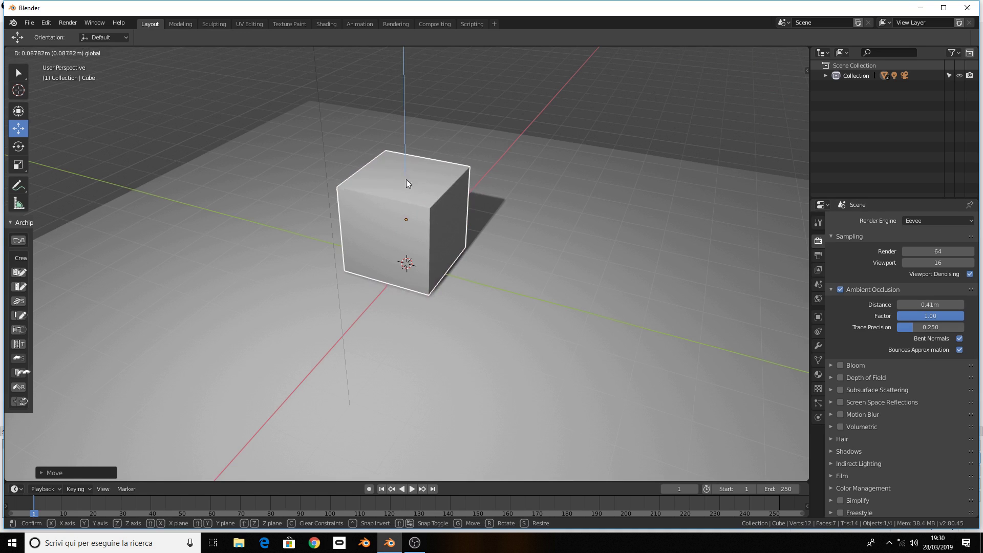
{"action": "middle_click_drag", "start_coordinate": [406, 179], "coordinate": [428, 204]}
Tune the Ambient Occlusion distance to 1.06 m and settle the cube's height along Z
{"action": "mouse_move", "coordinate": [937, 304]}
{"action": "left_mouse_down"}
{"action": "mouse_move", "coordinate": [925, 305]}
{"action": "mouse_move", "coordinate": [947, 305]}
{"action": "mouse_move", "coordinate": [927, 305]}
{"action": "left_mouse_up"}
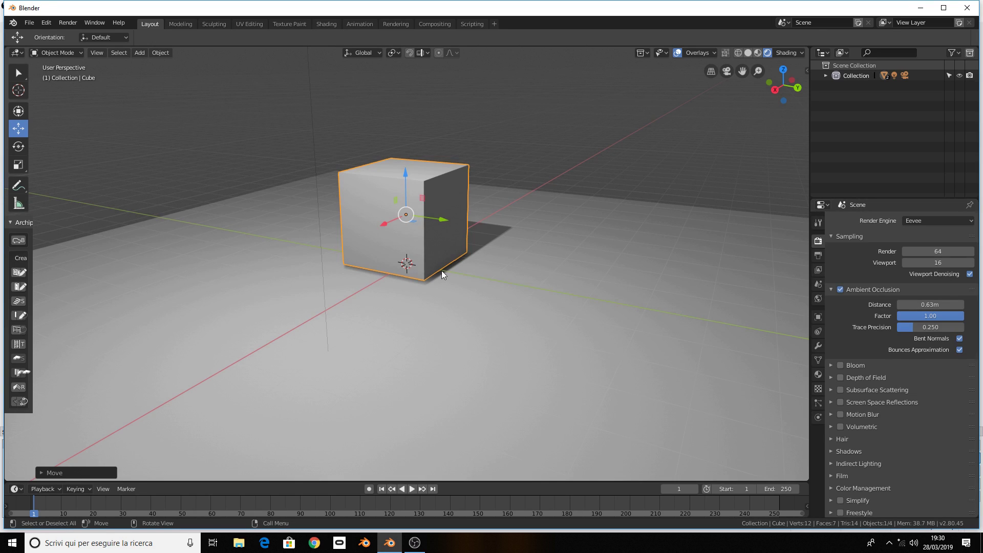
{"action": "left_click_drag", "start_coordinate": [405, 173], "coordinate": [405, 166]}
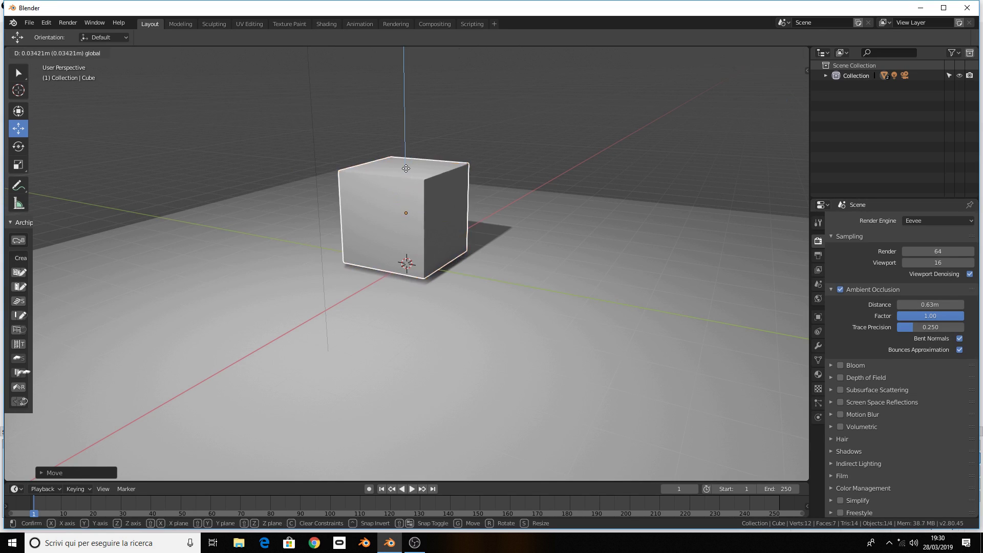
{"action": "left_click_drag", "start_coordinate": [930, 305], "coordinate": [906, 305]}
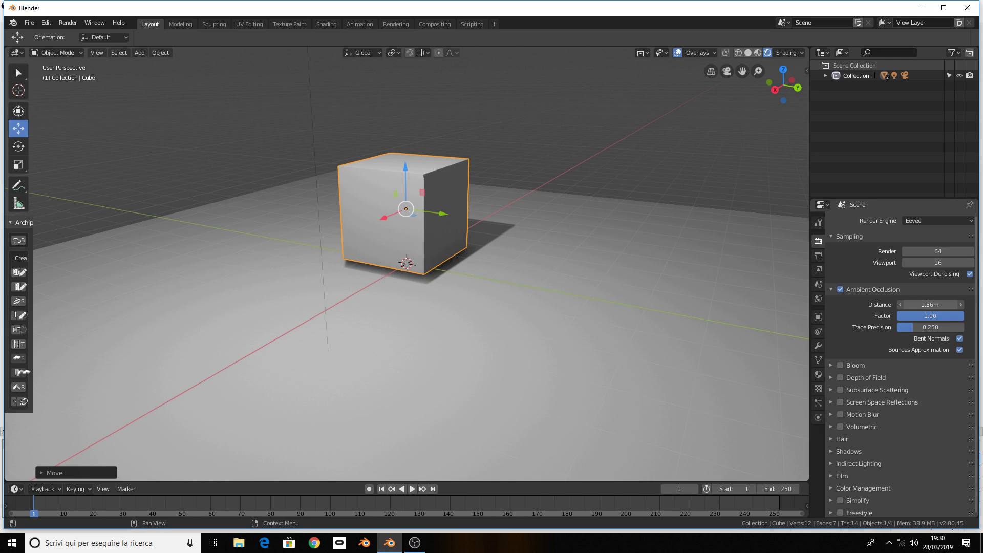
{"action": "left_click_drag", "start_coordinate": [930, 304], "coordinate": [952, 304]}
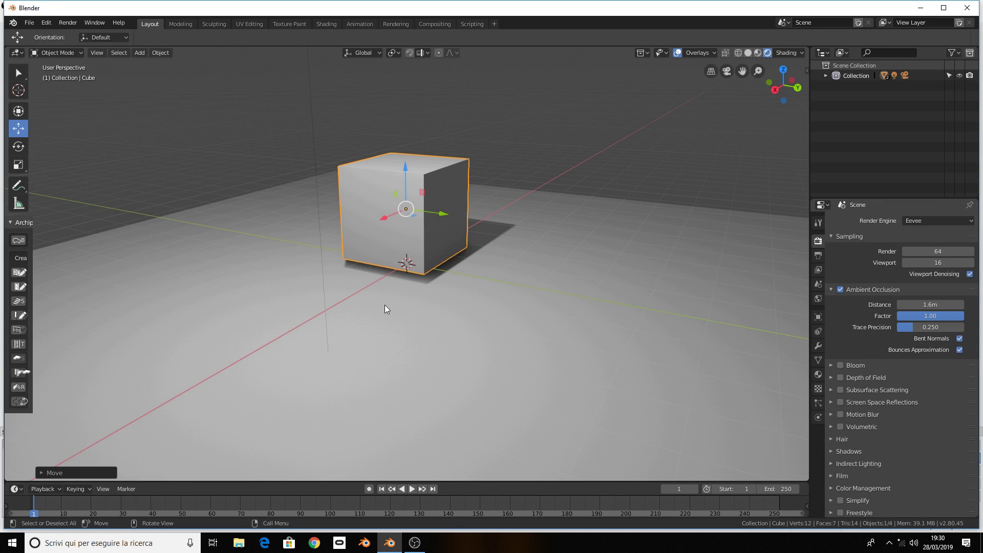
{"action": "mouse_move", "coordinate": [930, 305]}
{"action": "left_mouse_down"}
{"action": "mouse_move", "coordinate": [957, 305]}
{"action": "mouse_move", "coordinate": [902, 305]}
{"action": "mouse_move", "coordinate": [948, 305]}
{"action": "left_mouse_up"}
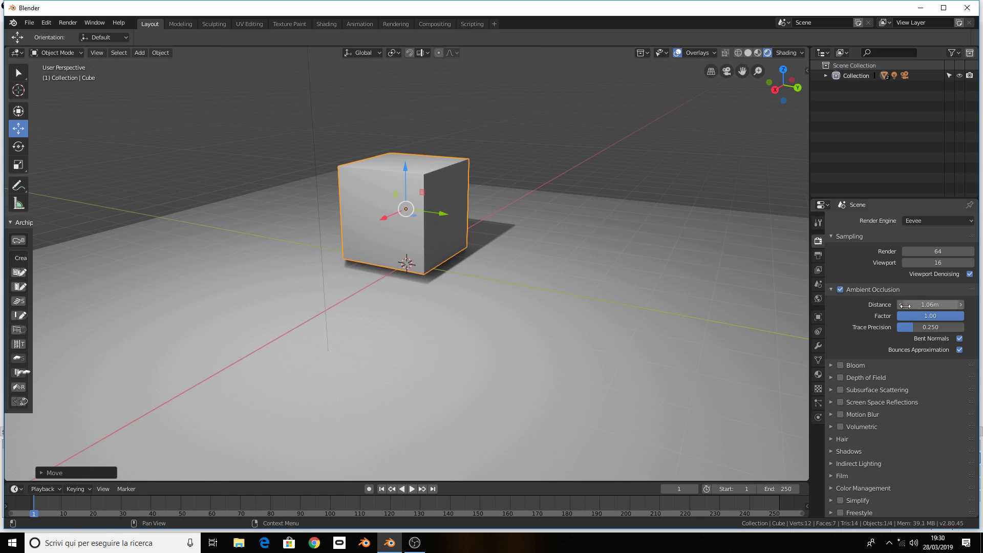
{"action": "left_click_drag", "start_coordinate": [413, 171], "coordinate": [408, 175]}
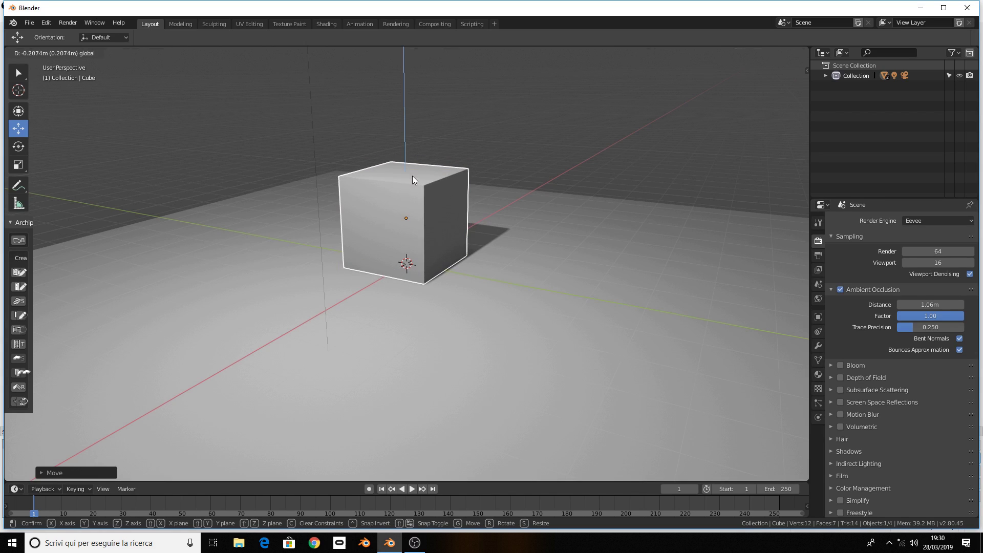
{"action": "left_click_drag", "start_coordinate": [408, 174], "coordinate": [412, 176]}
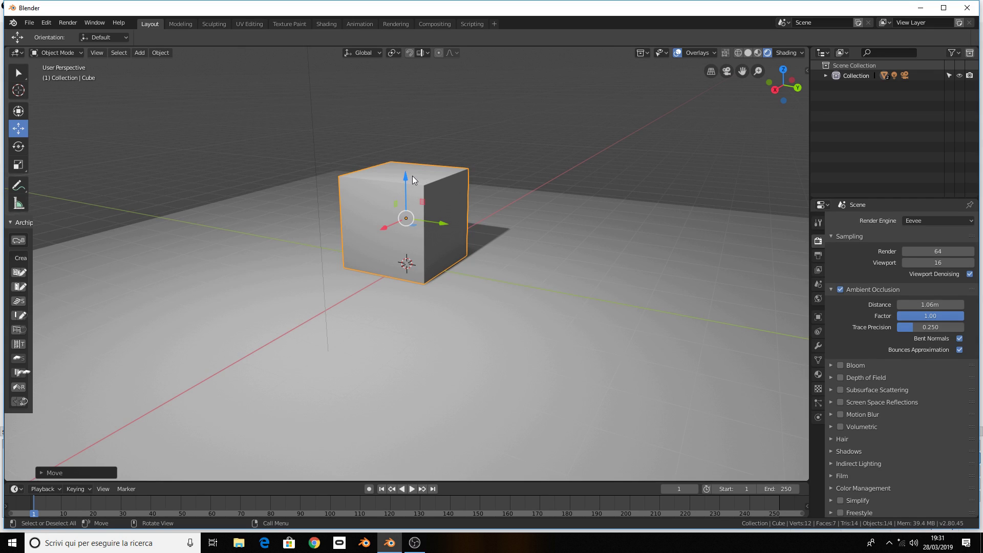
Enable Bloom and experiment with its threshold, finally setting it to 1.044
{"action": "left_click", "coordinate": [840, 365]}
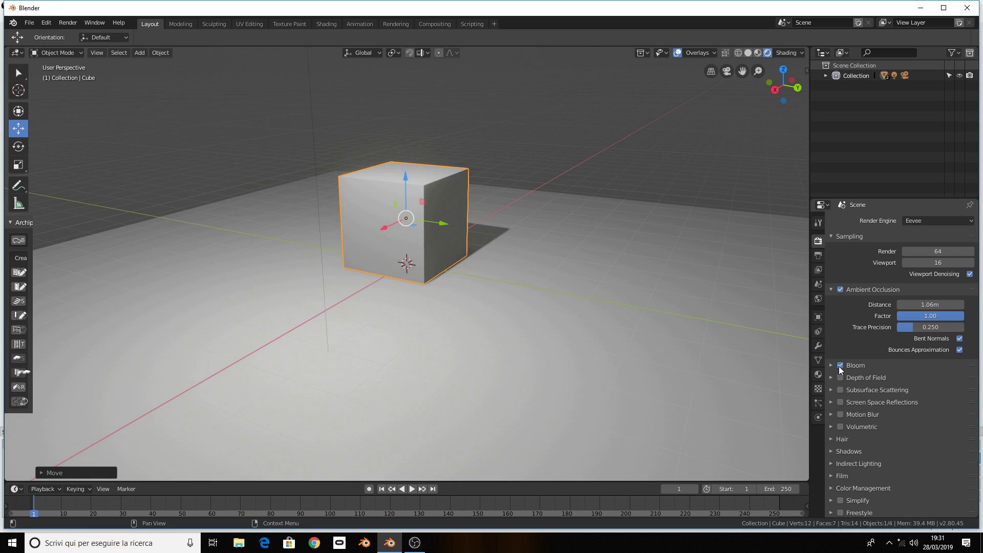
{"action": "left_click", "coordinate": [832, 364]}
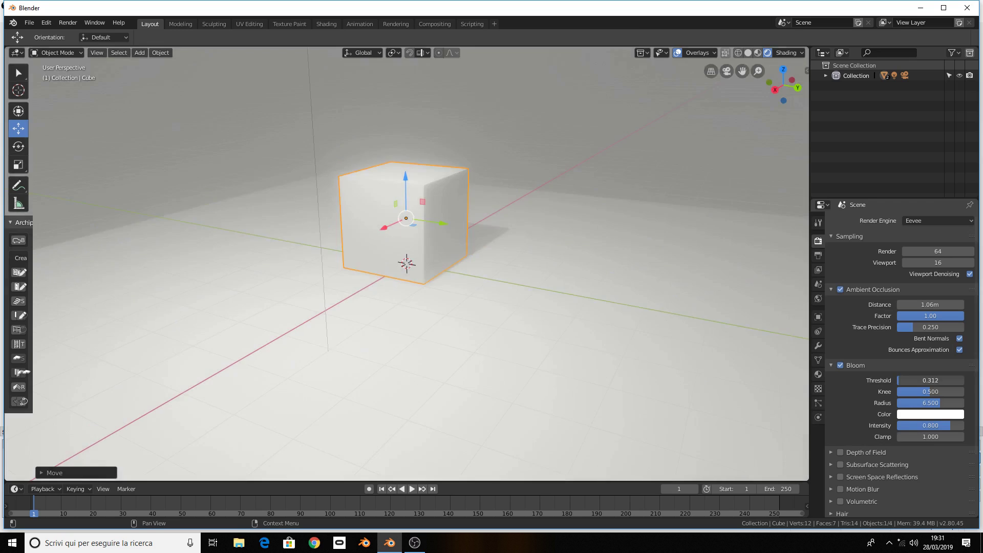
{"action": "mouse_move", "coordinate": [922, 380]}
{"action": "left_mouse_down"}
{"action": "mouse_move", "coordinate": [906, 380]}
{"action": "mouse_move", "coordinate": [937, 380]}
{"action": "left_mouse_up"}
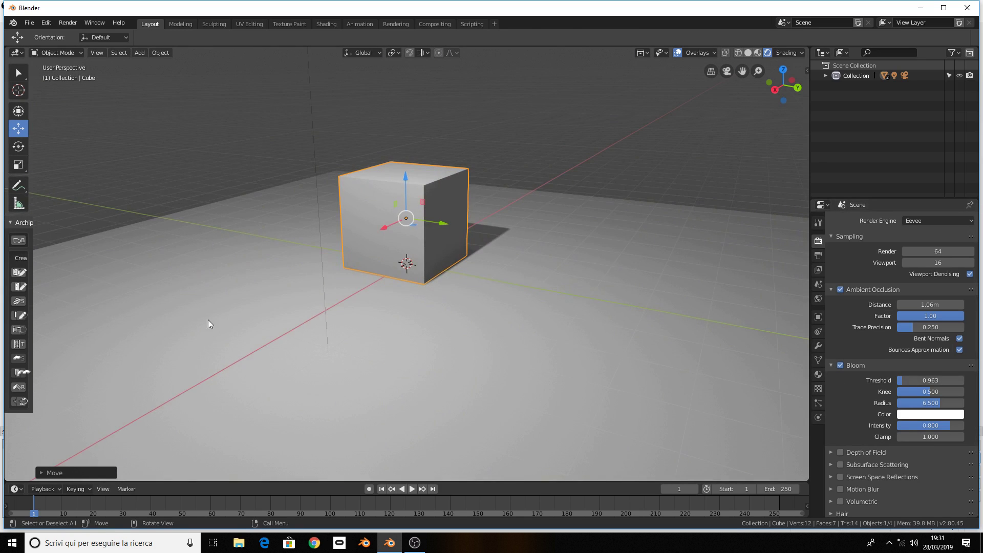
{"action": "middle_click_drag", "start_coordinate": [208, 319], "coordinate": [320, 313]}
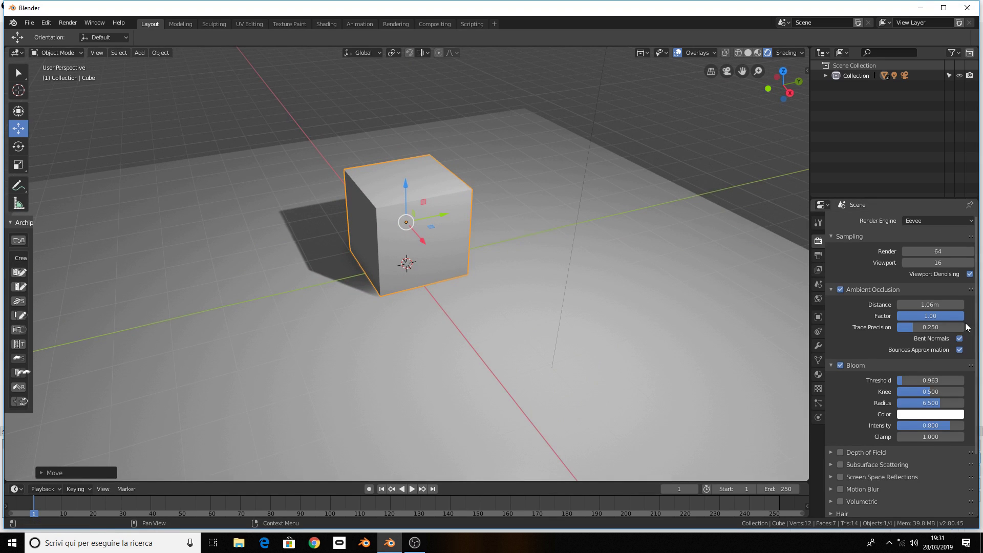
{"action": "mouse_move", "coordinate": [936, 382]}
{"action": "left_mouse_down"}
{"action": "mouse_move", "coordinate": [901, 382]}
{"action": "mouse_move", "coordinate": [925, 382]}
{"action": "left_mouse_up"}
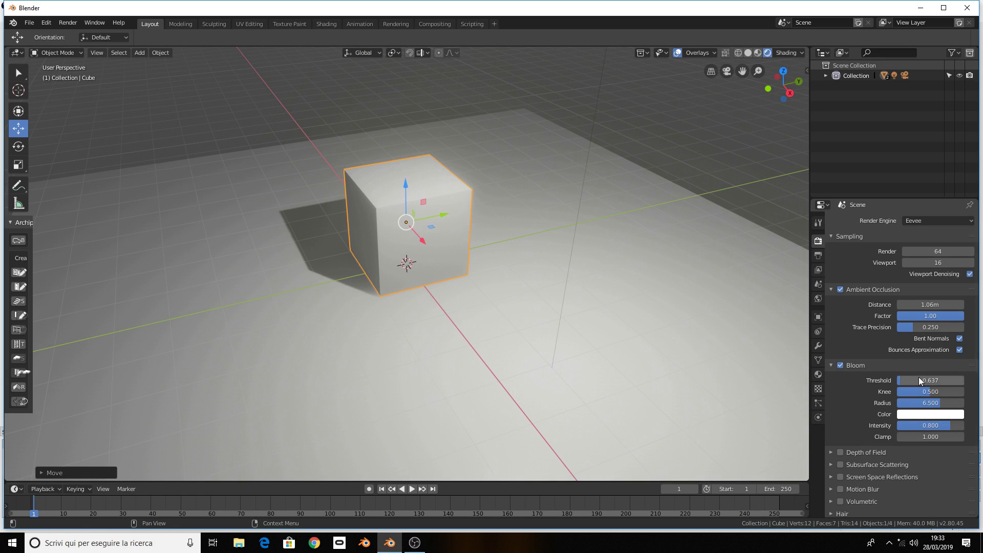
{"action": "left_click_drag", "start_coordinate": [904, 380], "coordinate": [908, 380]}
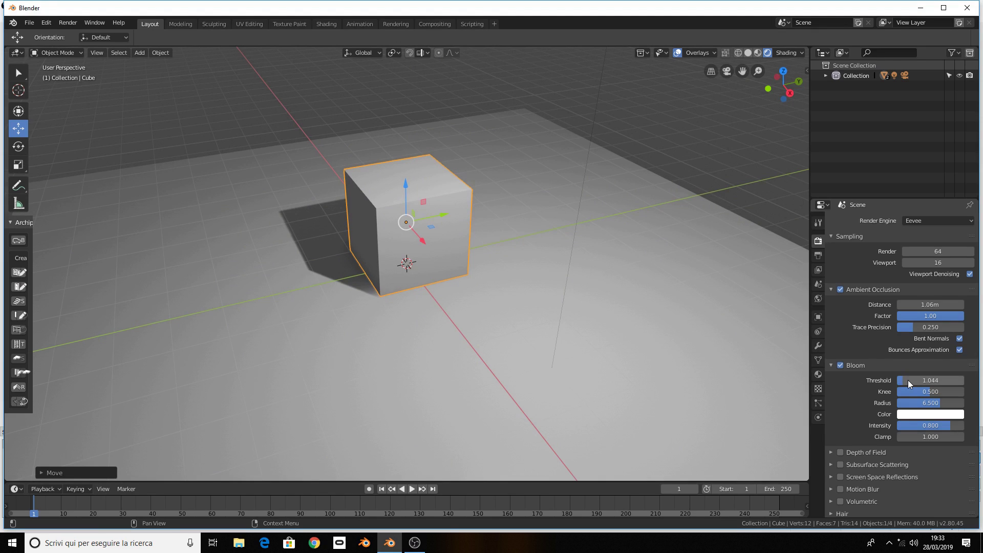
Enable Screen Space Reflections, toggling it off and on to compare the floor's reflection
{"action": "scroll", "coordinate": [837, 395], "scroll_direction": "down", "scroll_amount": 2}
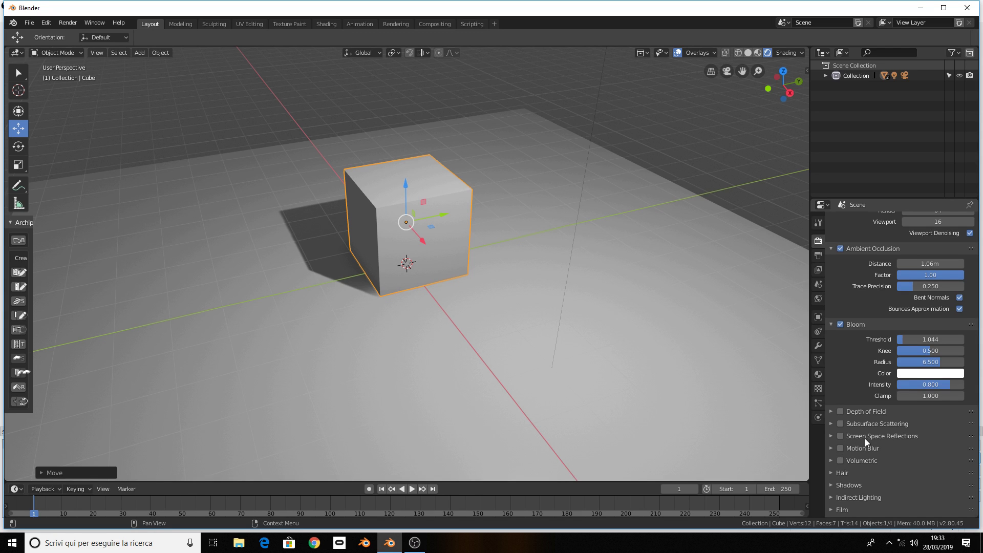
{"action": "left_click", "coordinate": [843, 436]}
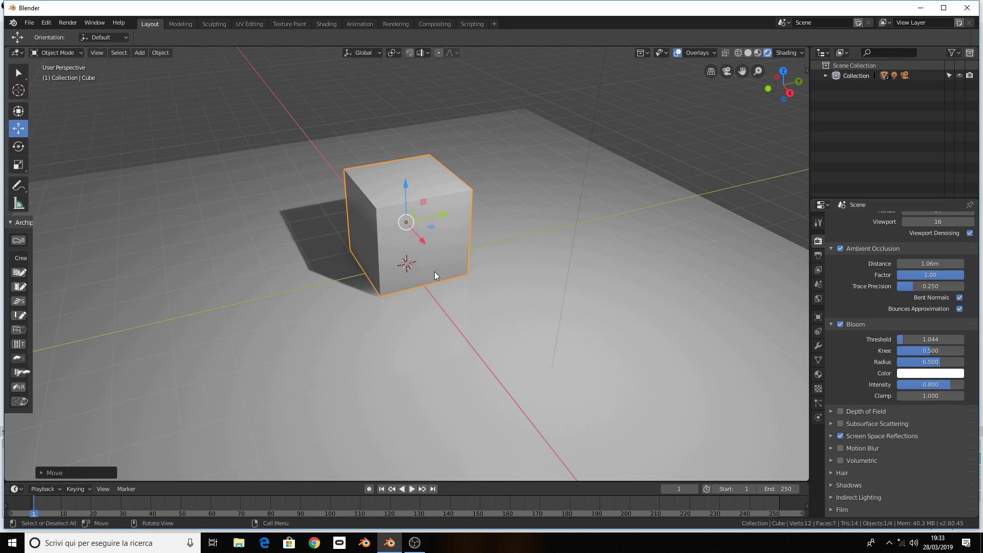
{"action": "middle_click_drag", "start_coordinate": [434, 272], "coordinate": [456, 249]}
{"action": "scroll", "coordinate": [474, 293], "scroll_direction": "up", "scroll_amount": 3}
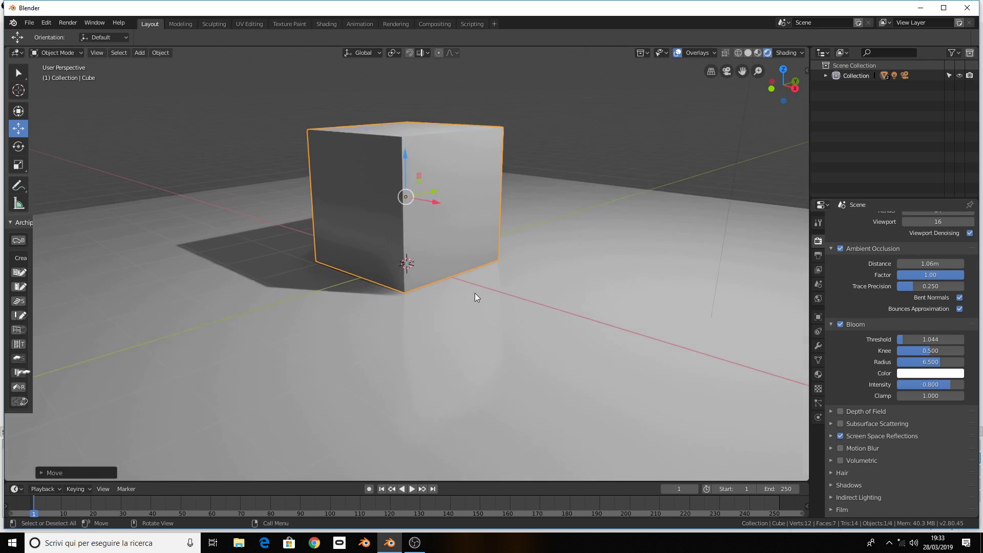
{"action": "scroll", "coordinate": [475, 293], "scroll_direction": "up", "scroll_amount": 2}
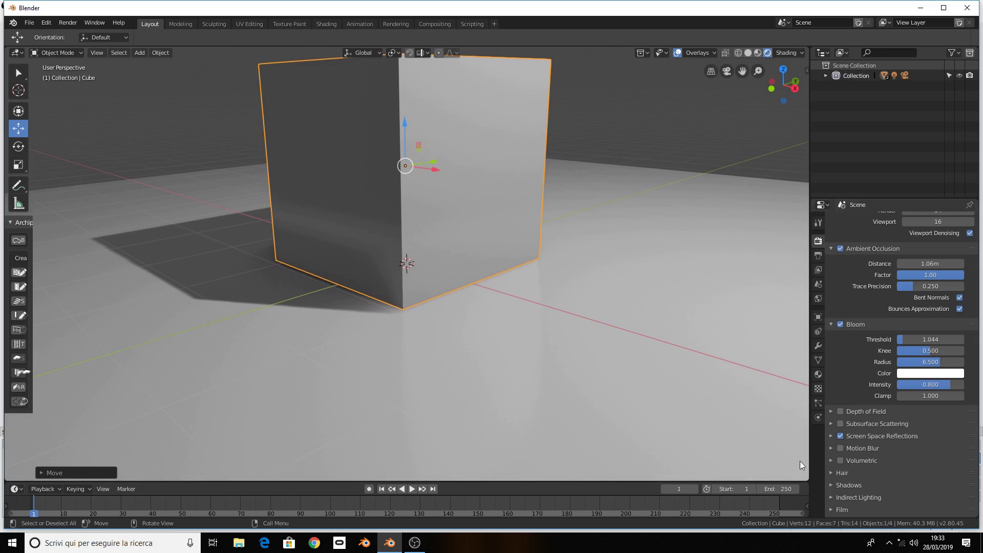
{"action": "left_click", "coordinate": [841, 436]}
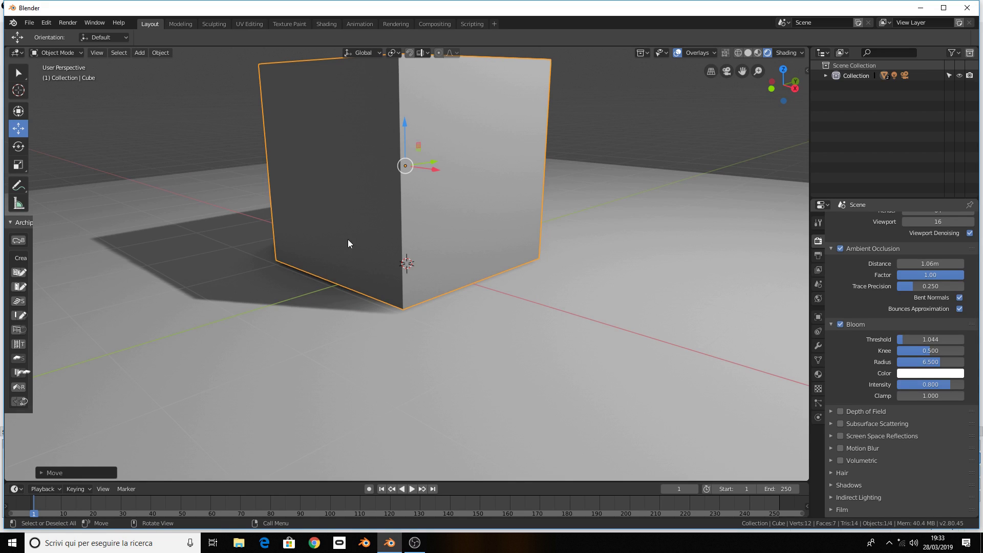
{"action": "left_click", "coordinate": [840, 436]}
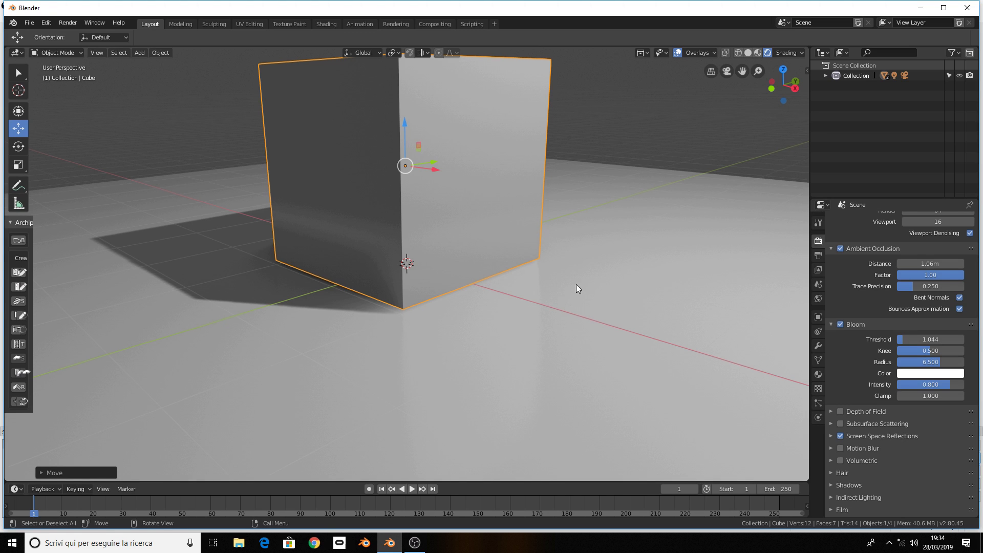
{"action": "scroll", "coordinate": [647, 282], "scroll_direction": "down", "scroll_amount": 2}
{"action": "scroll", "coordinate": [643, 299], "scroll_direction": "down", "scroll_amount": 3}
Select the light and move it to a new spot above the floor
{"action": "scroll", "coordinate": [638, 311], "scroll_direction": "down", "scroll_amount": 4}
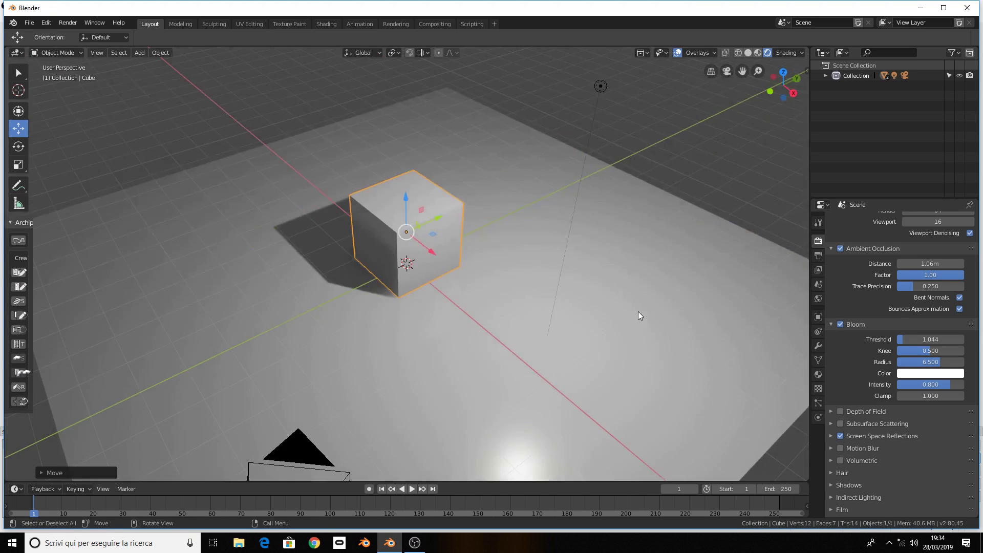
{"action": "scroll", "coordinate": [638, 311], "scroll_direction": "down", "scroll_amount": 2}
{"action": "mouse_move", "coordinate": [638, 312]}
{"action": "middle_mouse_down"}
{"action": "mouse_move", "coordinate": [683, 275]}
{"action": "mouse_move", "coordinate": [650, 305]}
{"action": "mouse_move", "coordinate": [636, 297]}
{"action": "mouse_move", "coordinate": [671, 297]}
{"action": "middle_mouse_up"}
{"action": "scroll", "coordinate": [649, 305], "scroll_direction": "up", "scroll_amount": 2}
{"action": "scroll", "coordinate": [671, 299], "scroll_direction": "down", "scroll_amount": 2}
{"action": "left_click", "coordinate": [533, 114]}
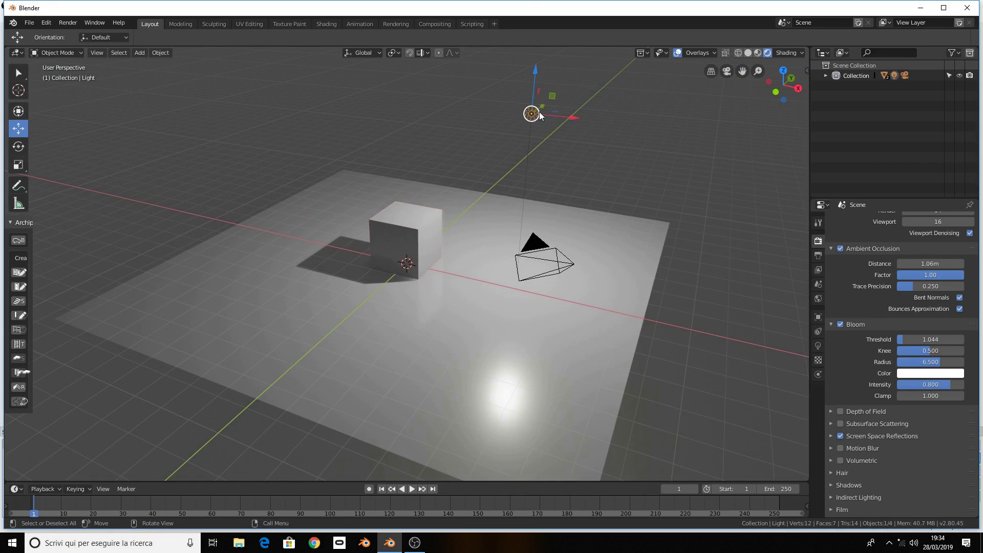
{"action": "key", "text": "g"}
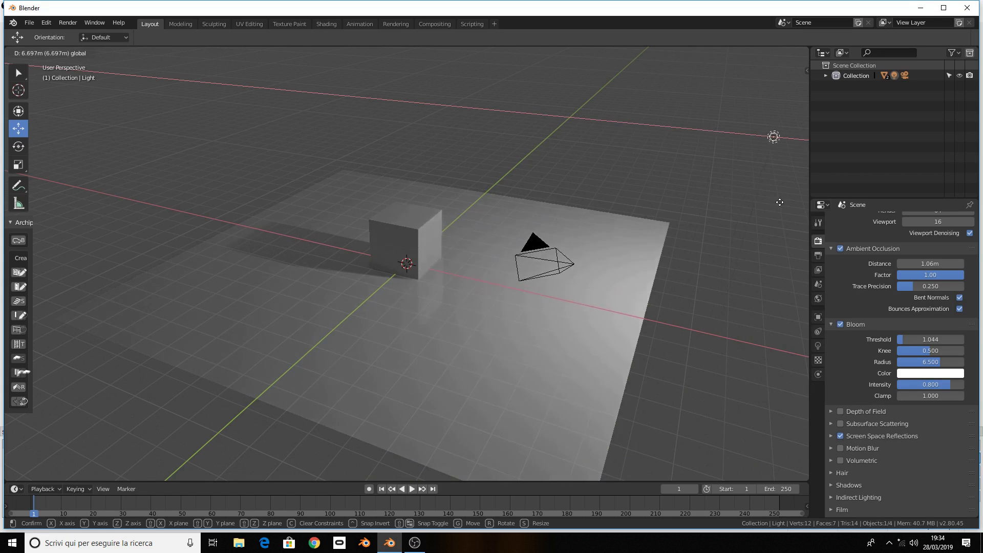
{"action": "left_click", "coordinate": [628, 198]}
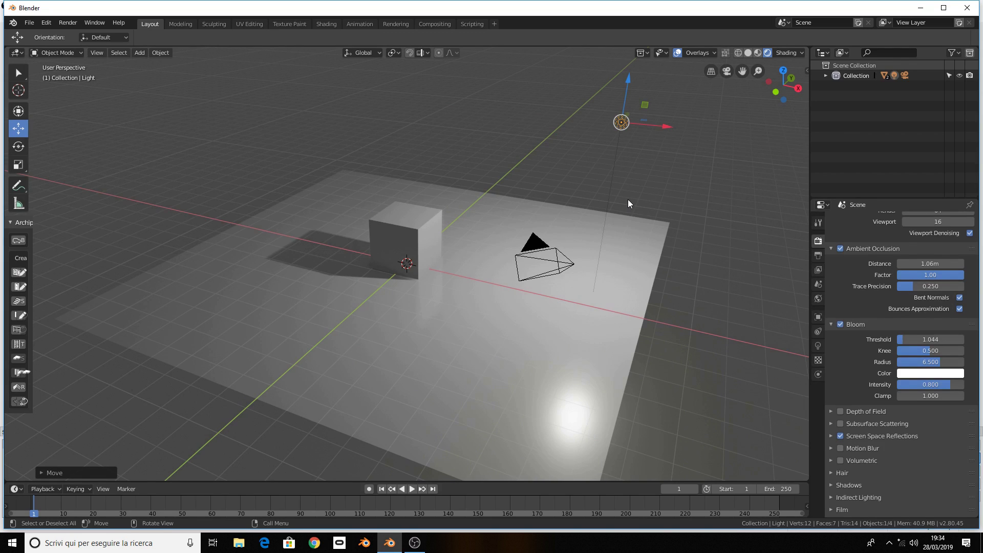
Inspect the lit scene from new angles, peek at Indirect Lighting, and select the floor plane
{"action": "middle_click_drag", "start_coordinate": [628, 198], "coordinate": [594, 205]}
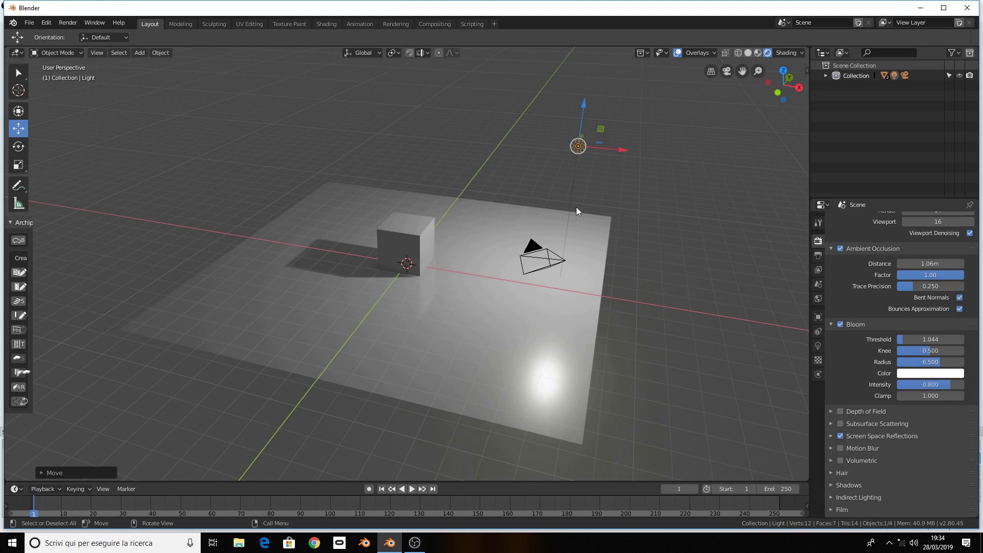
{"action": "mouse_move", "coordinate": [505, 216]}
{"action": "middle_mouse_down"}
{"action": "mouse_move", "coordinate": [515, 229]}
{"action": "mouse_move", "coordinate": [550, 228]}
{"action": "middle_mouse_up"}
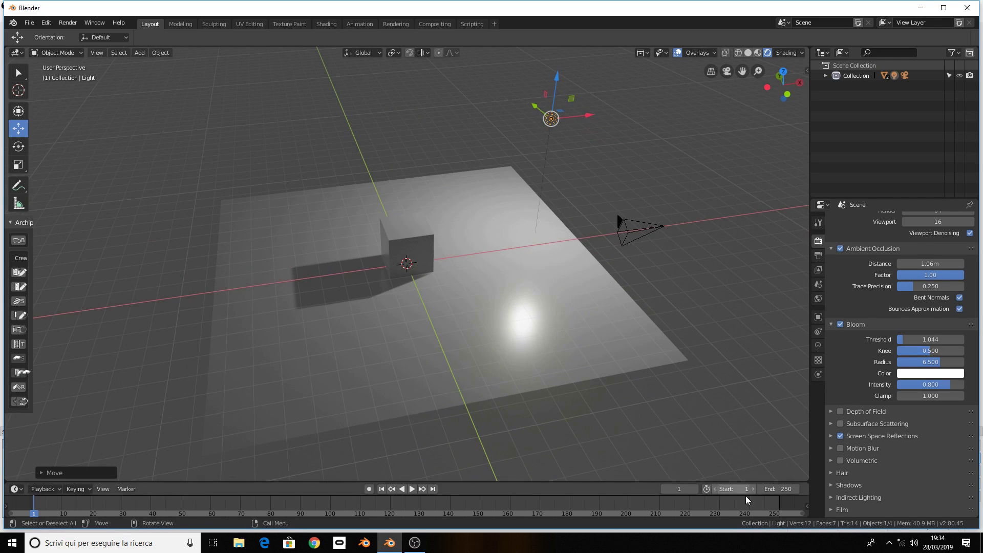
{"action": "scroll", "coordinate": [862, 499], "scroll_direction": "down", "scroll_amount": 3}
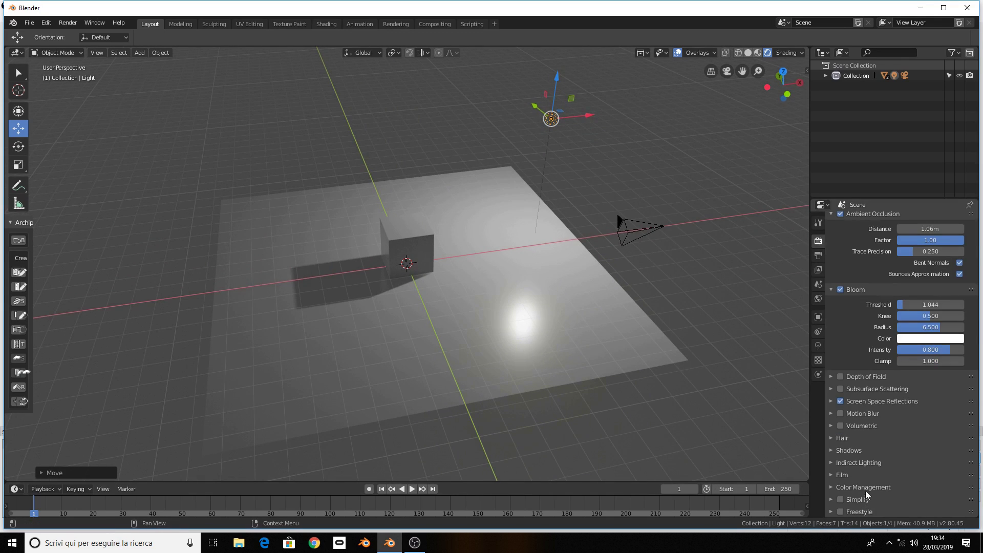
{"action": "left_click", "coordinate": [852, 462]}
{"action": "left_click", "coordinate": [853, 462]}
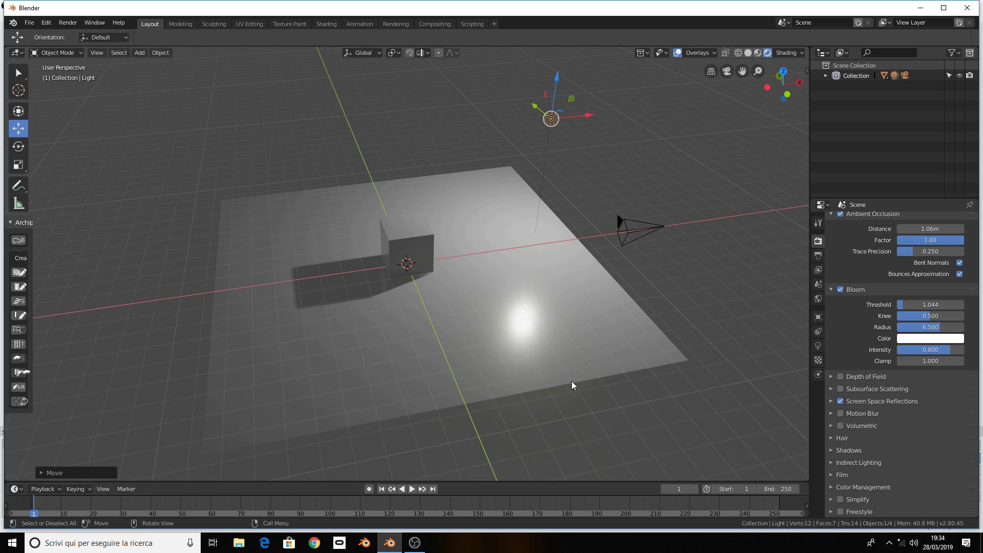
{"action": "middle_click_drag", "start_coordinate": [571, 381], "coordinate": [583, 382]}
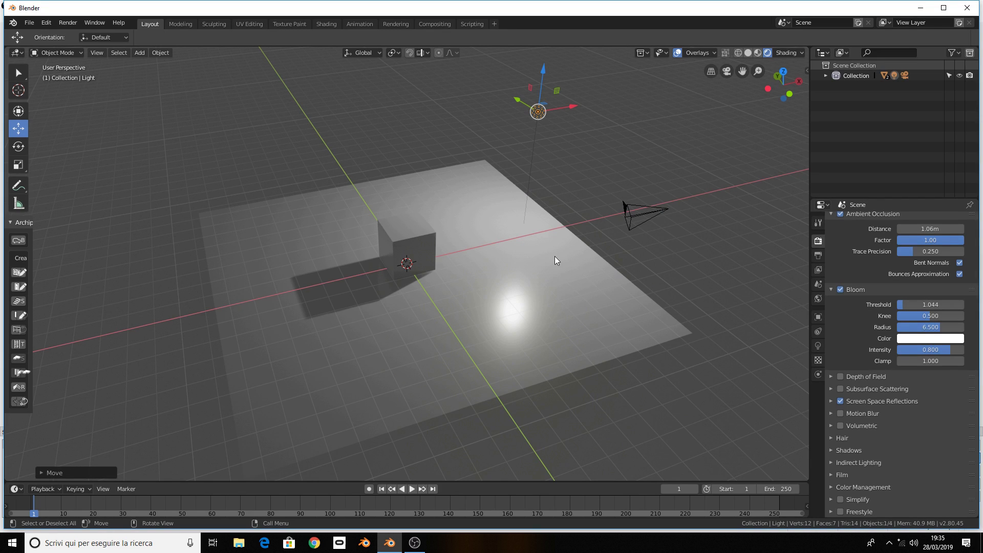
{"action": "middle_click_drag", "start_coordinate": [505, 243], "coordinate": [461, 287]}
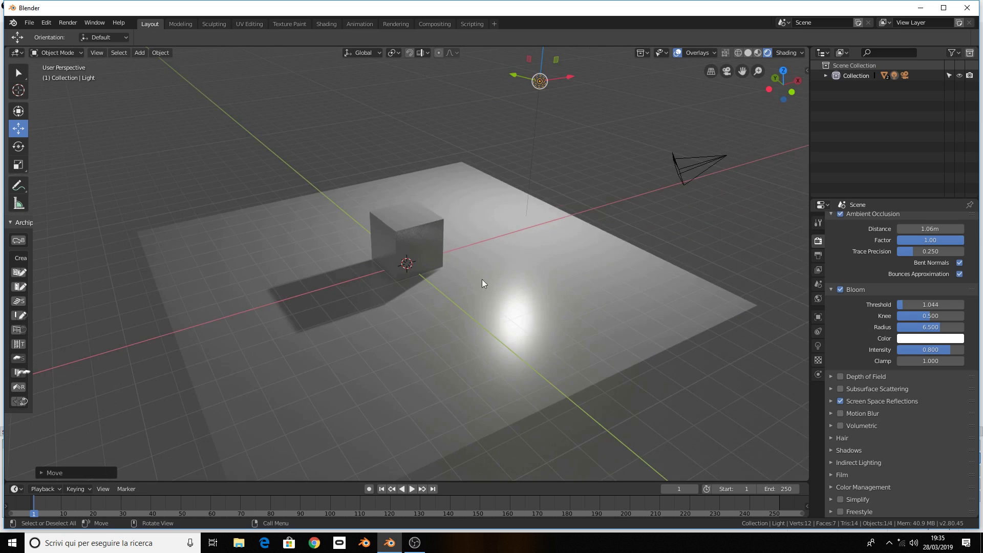
{"action": "left_click", "coordinate": [466, 230]}
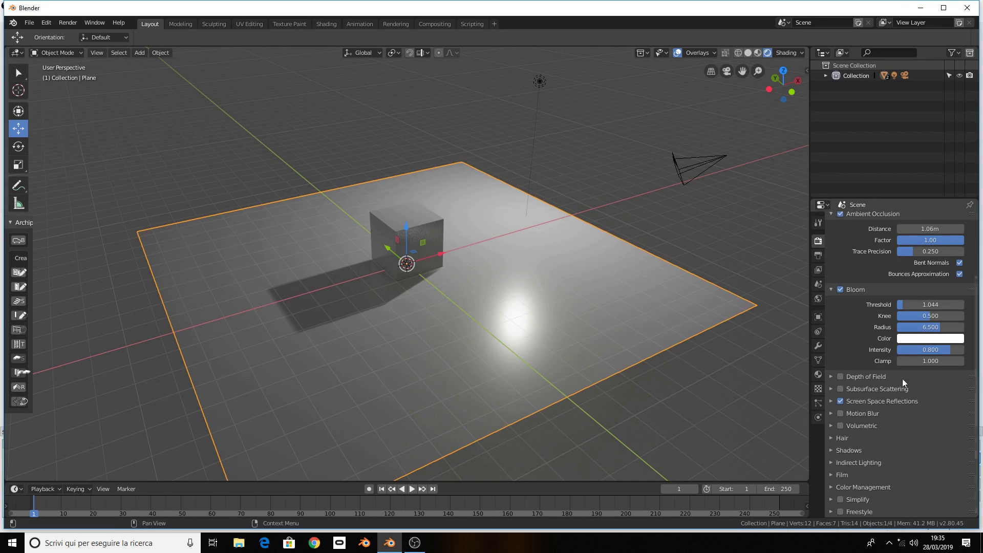
Give the floor a new material, Material.001, with Roughness lowered to 0
{"action": "left_click", "coordinate": [818, 375]}
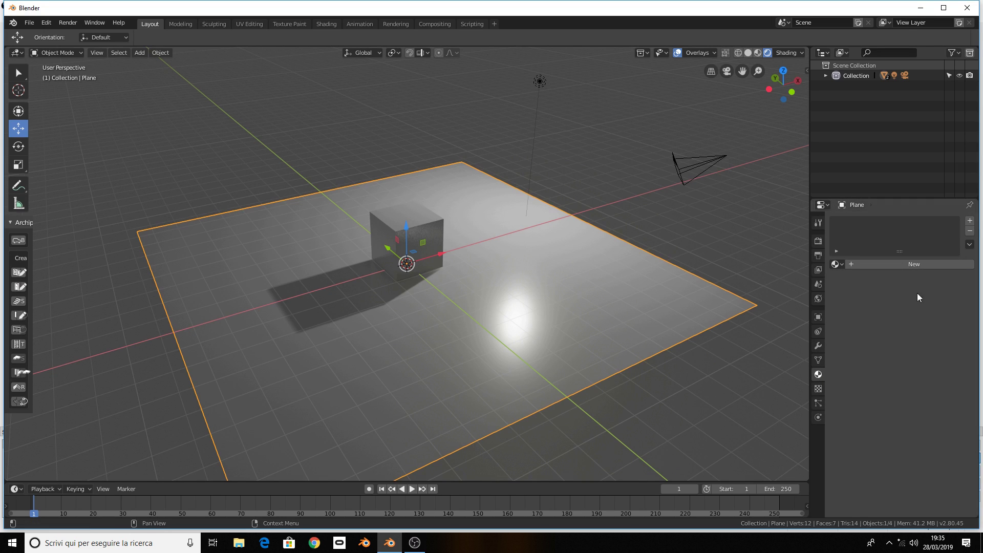
{"action": "left_click", "coordinate": [904, 265]}
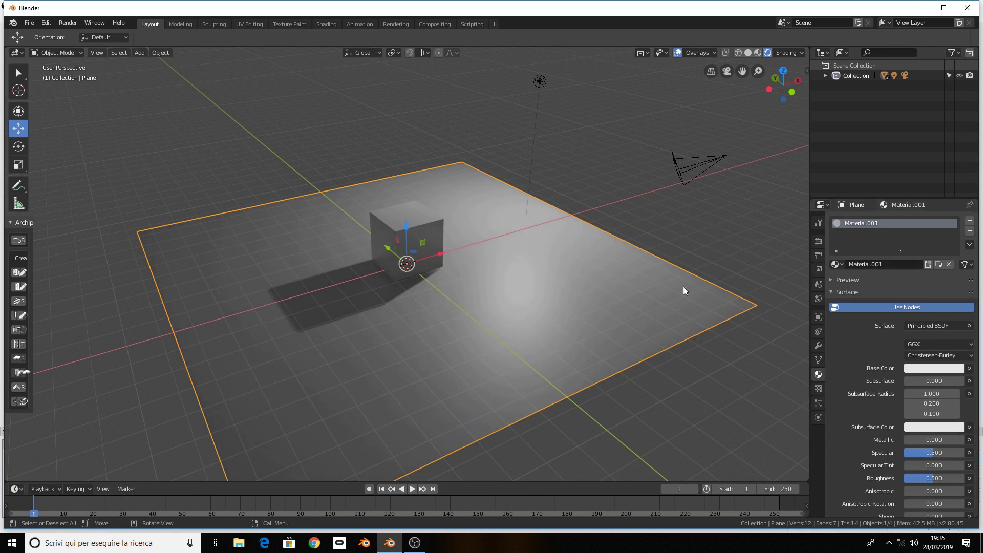
{"action": "middle_click_drag", "start_coordinate": [667, 258], "coordinate": [666, 257]}
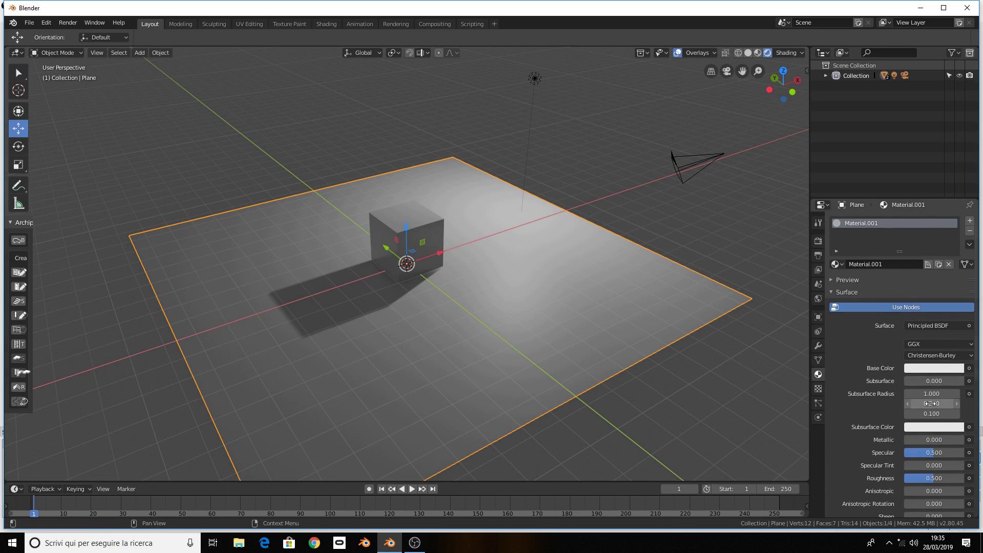
{"action": "scroll", "coordinate": [930, 414], "scroll_direction": "down", "scroll_amount": 2}
{"action": "left_click_drag", "start_coordinate": [945, 437], "coordinate": [911, 437]}
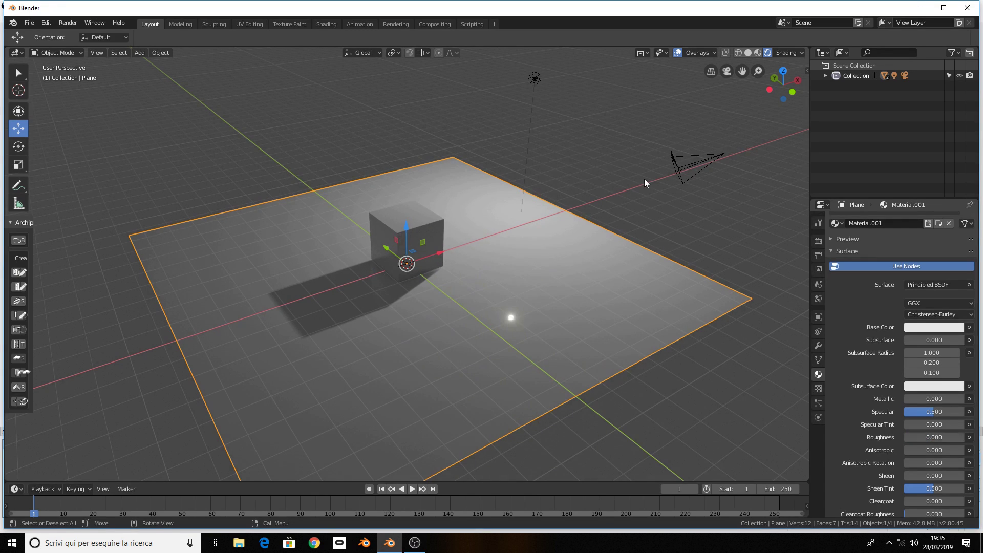
Move the light along the Y axis to a new position, then reselect the floor plane
{"action": "left_click", "coordinate": [547, 83]}
{"action": "key", "text": "g"}
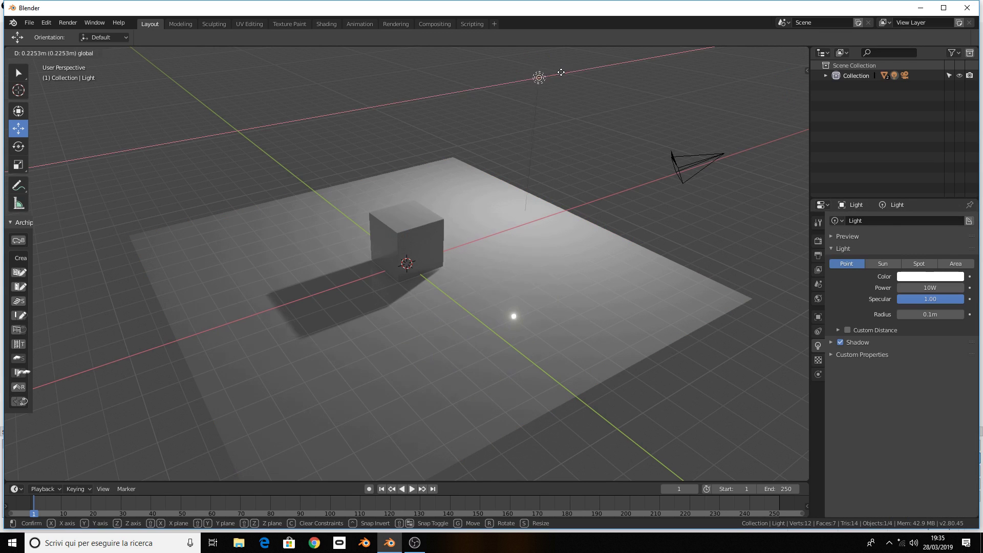
{"action": "left_click", "coordinate": [552, 61]}
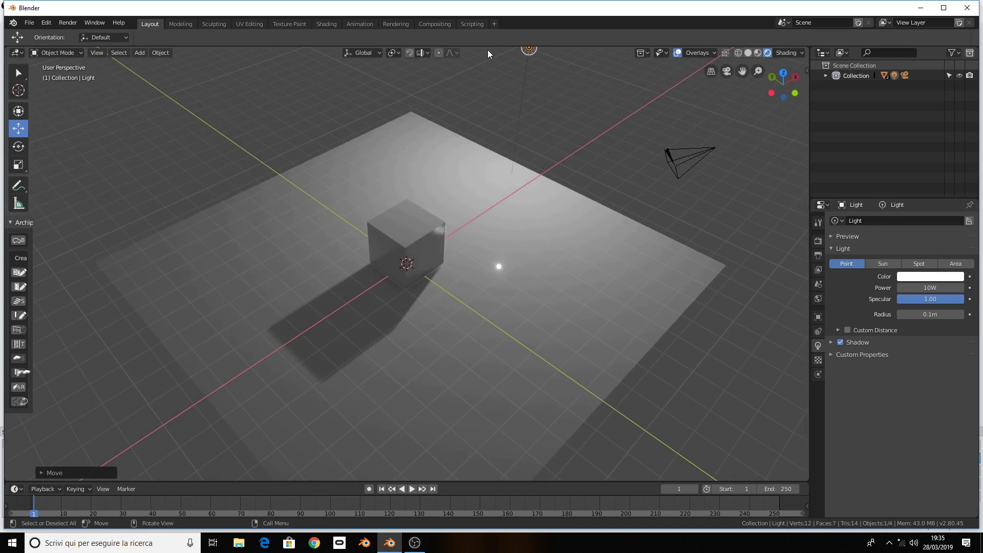
{"action": "scroll", "coordinate": [490, 77], "scroll_direction": "down", "scroll_amount": 3}
{"action": "left_click_drag", "start_coordinate": [451, 123], "coordinate": [607, 231]}
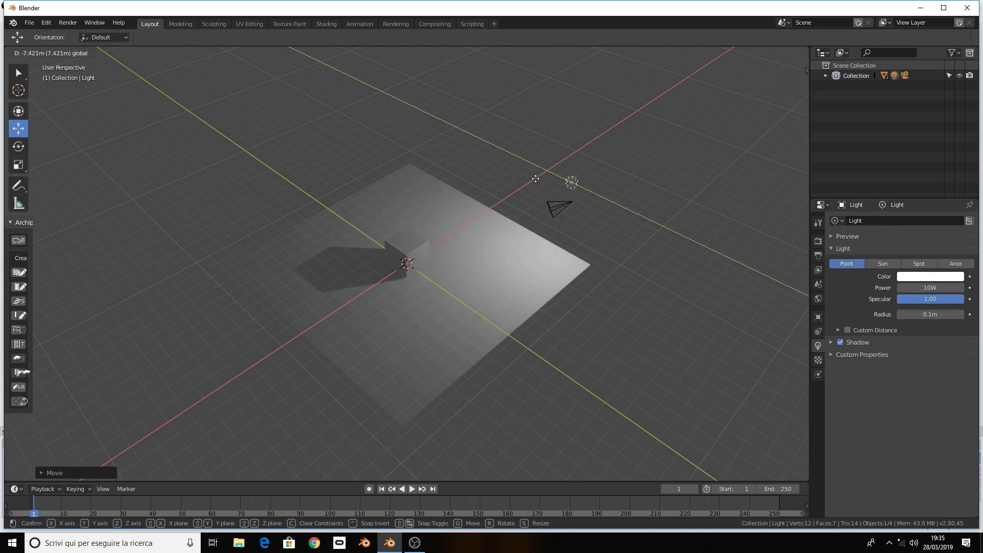
{"action": "left_click", "coordinate": [607, 232]}
{"action": "scroll", "coordinate": [424, 398], "scroll_direction": "up", "scroll_amount": 3}
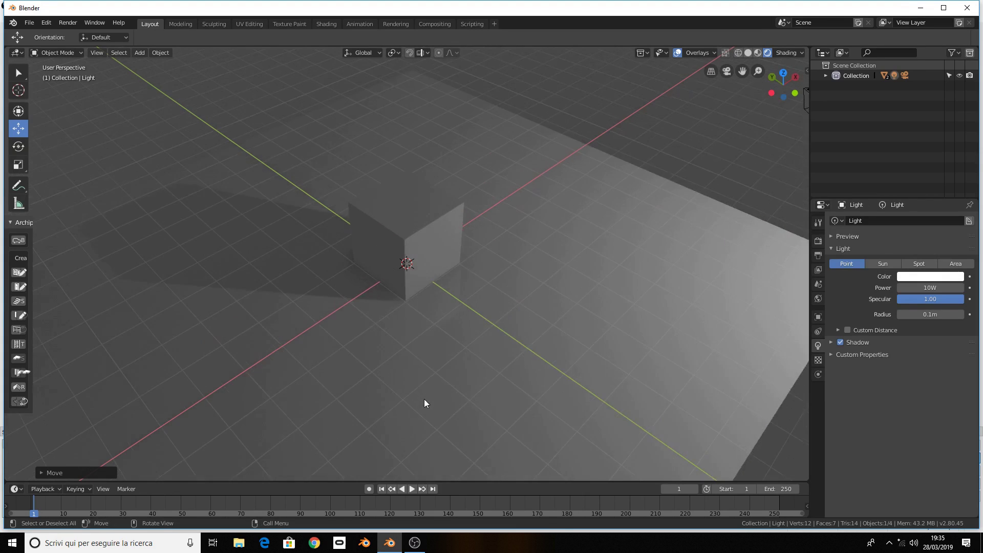
{"action": "middle_click_drag", "start_coordinate": [424, 399], "coordinate": [419, 346]}
{"action": "left_click", "coordinate": [490, 382]}
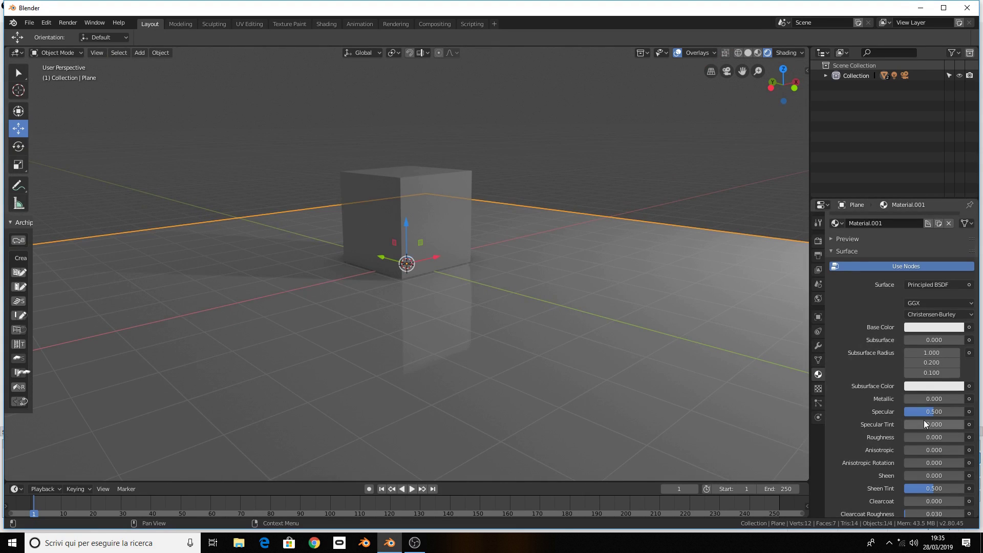
Raise the floor material's Roughness to 0.312 to soften reflections
{"action": "left_click_drag", "start_coordinate": [918, 438], "coordinate": [911, 438]}
{"action": "left_click_drag", "start_coordinate": [912, 438], "coordinate": [926, 437]}
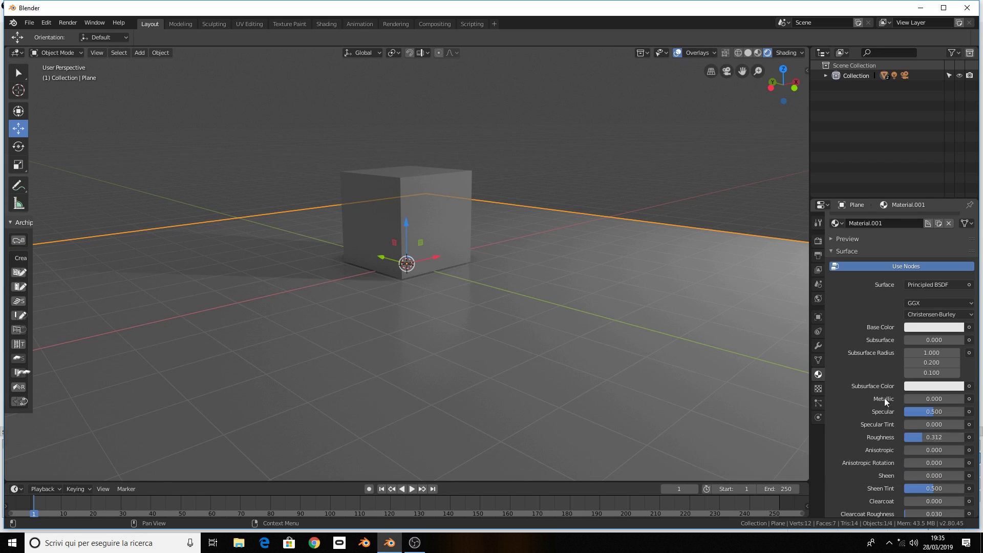
{"action": "middle_click_drag", "start_coordinate": [531, 276], "coordinate": [533, 298]}
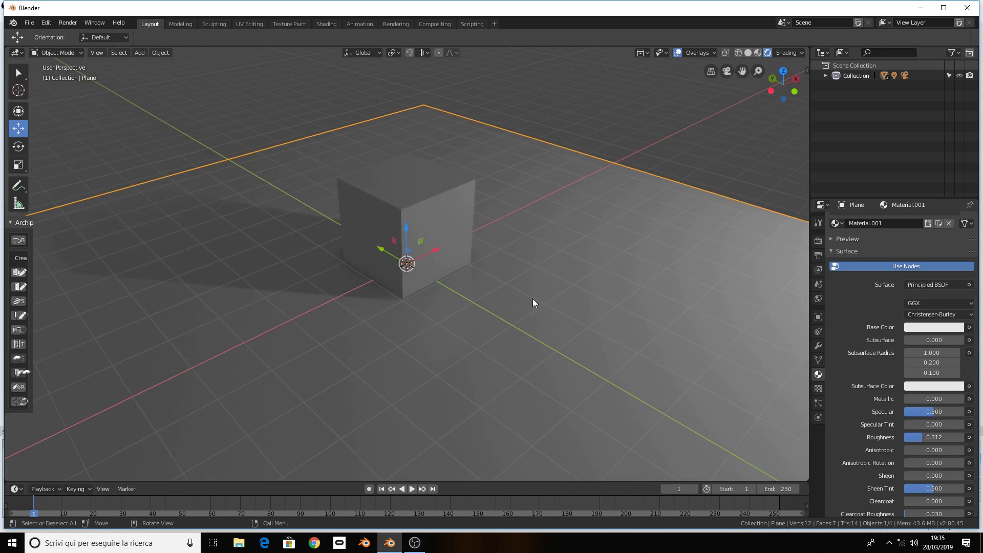
{"action": "scroll", "coordinate": [579, 315], "scroll_direction": "down", "scroll_amount": 1}
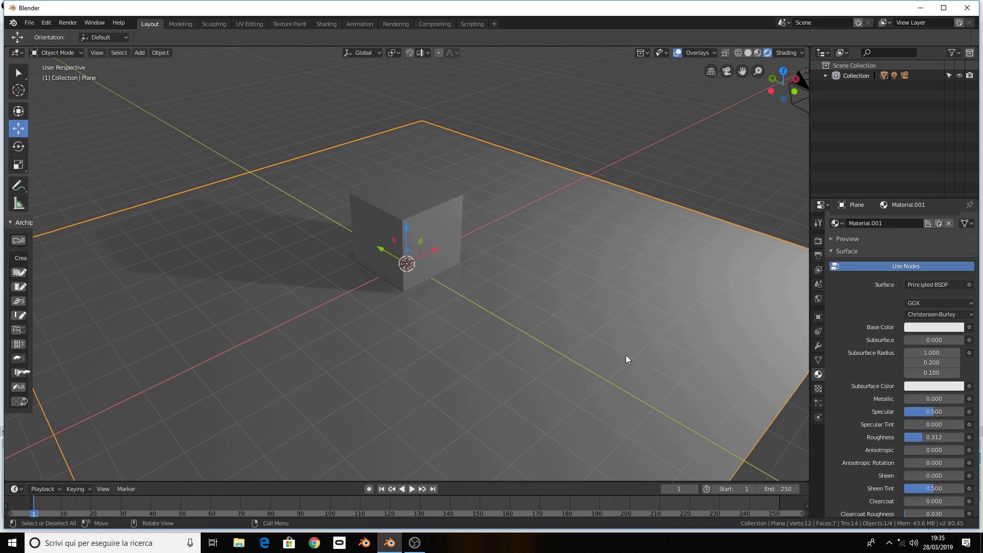
Set the floor's Metallic to 1, then lower it to 0.339
{"action": "left_click", "coordinate": [958, 401]}
{"action": "type", "text": "1"}
{"action": "key", "text": "Return"}
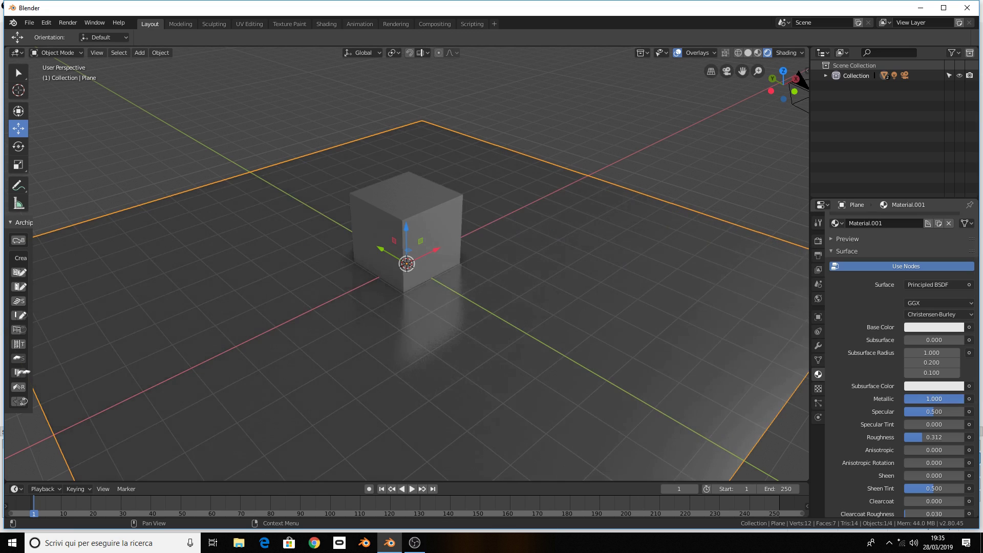
{"action": "mouse_move", "coordinate": [515, 202]}
{"action": "middle_mouse_down"}
{"action": "mouse_move", "coordinate": [517, 226]}
{"action": "mouse_move", "coordinate": [549, 213]}
{"action": "mouse_move", "coordinate": [560, 221]}
{"action": "middle_mouse_up"}
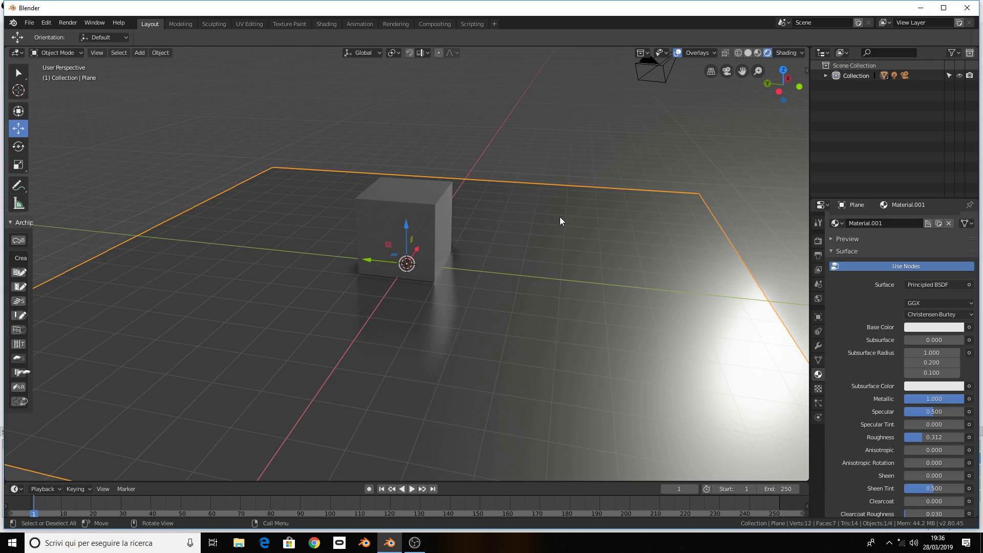
{"action": "middle_click_drag", "start_coordinate": [560, 222], "coordinate": [544, 238]}
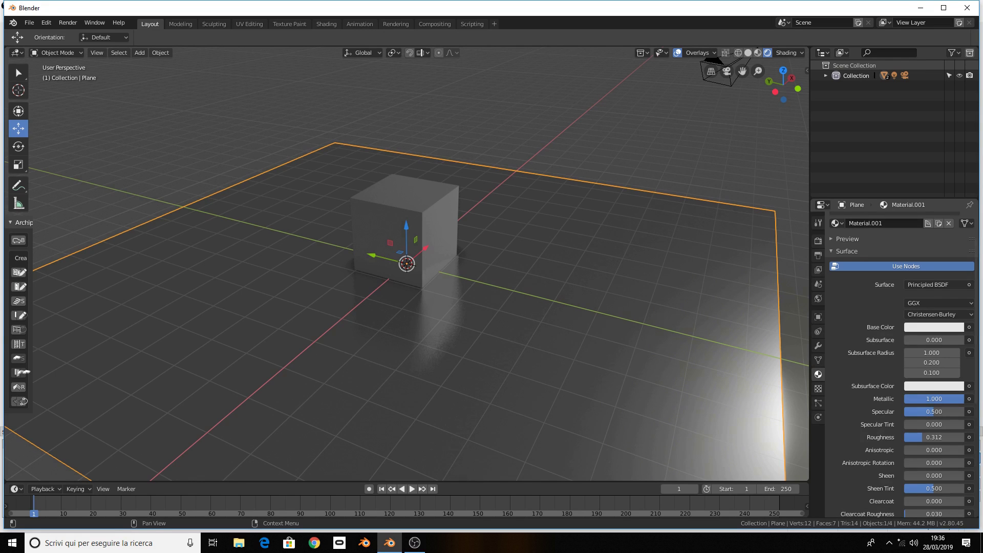
{"action": "left_click_drag", "start_coordinate": [934, 399], "coordinate": [894, 399]}
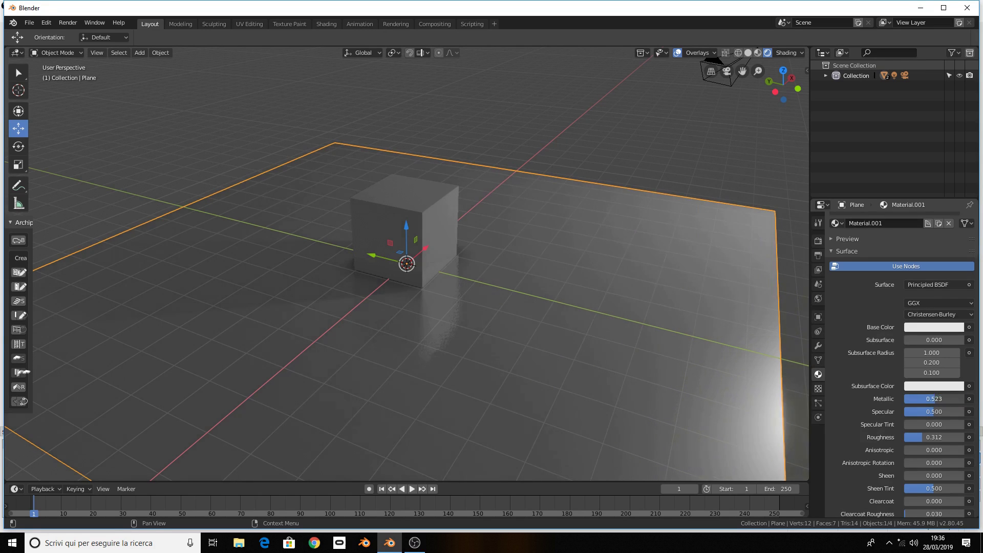
Set the floor material's Base Color to a deep red (HSV 0.984, 1.000, 0.906)
{"action": "left_click", "coordinate": [933, 328]}
{"action": "left_click_drag", "start_coordinate": [912, 213], "coordinate": [911, 255]}
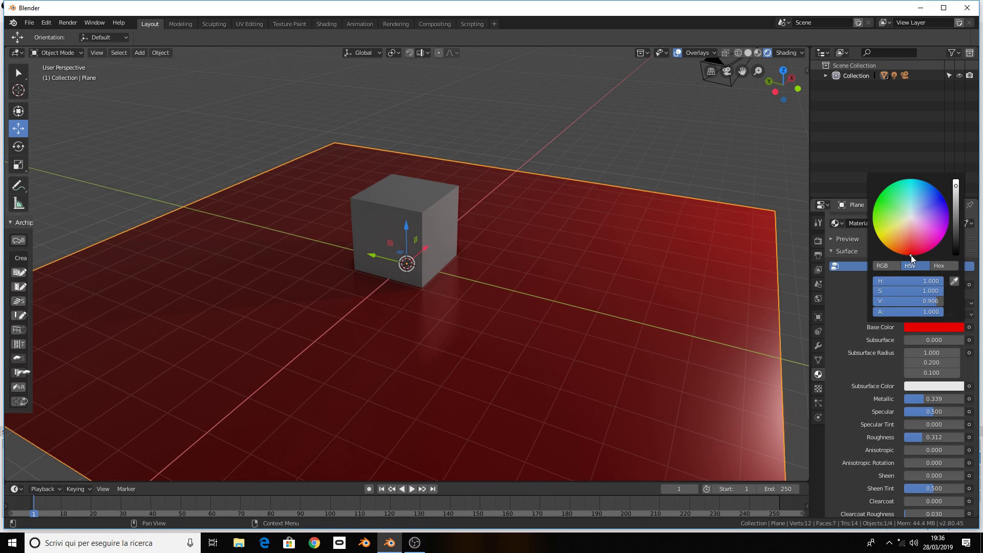
{"action": "left_click_drag", "start_coordinate": [911, 255], "coordinate": [915, 255]}
{"action": "left_click", "coordinate": [375, 109]}
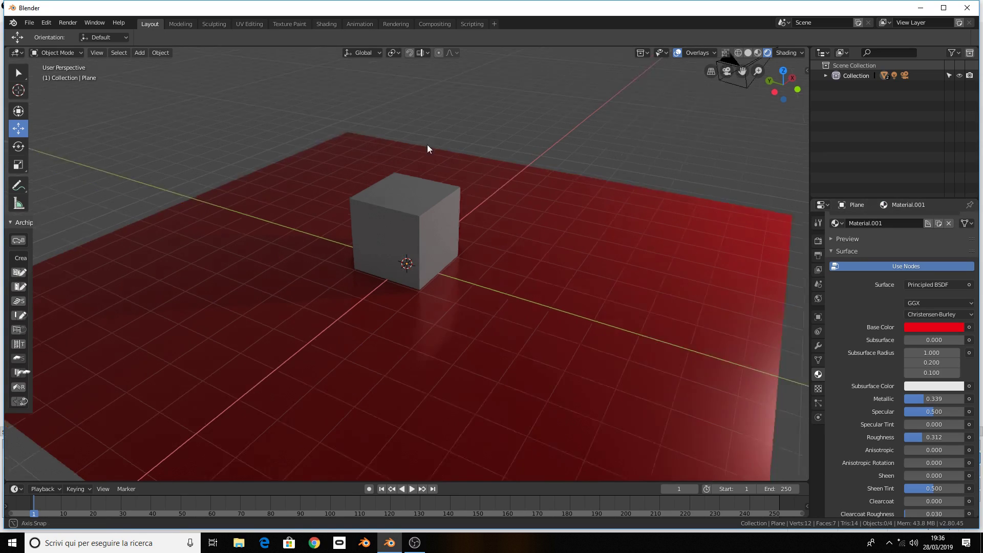
{"action": "mouse_move", "coordinate": [375, 108]}
{"action": "middle_mouse_down"}
{"action": "mouse_move", "coordinate": [379, 144]}
{"action": "mouse_move", "coordinate": [219, 143]}
{"action": "mouse_move", "coordinate": [314, 179]}
{"action": "mouse_move", "coordinate": [365, 152]}
{"action": "mouse_move", "coordinate": [324, 132]}
{"action": "mouse_move", "coordinate": [281, 128]}
{"action": "mouse_move", "coordinate": [492, 161]}
{"action": "mouse_move", "coordinate": [490, 140]}
{"action": "mouse_move", "coordinate": [420, 147]}
{"action": "mouse_move", "coordinate": [640, 145]}
{"action": "middle_mouse_up"}
{"action": "scroll", "coordinate": [425, 151], "scroll_direction": "down", "scroll_amount": 5}
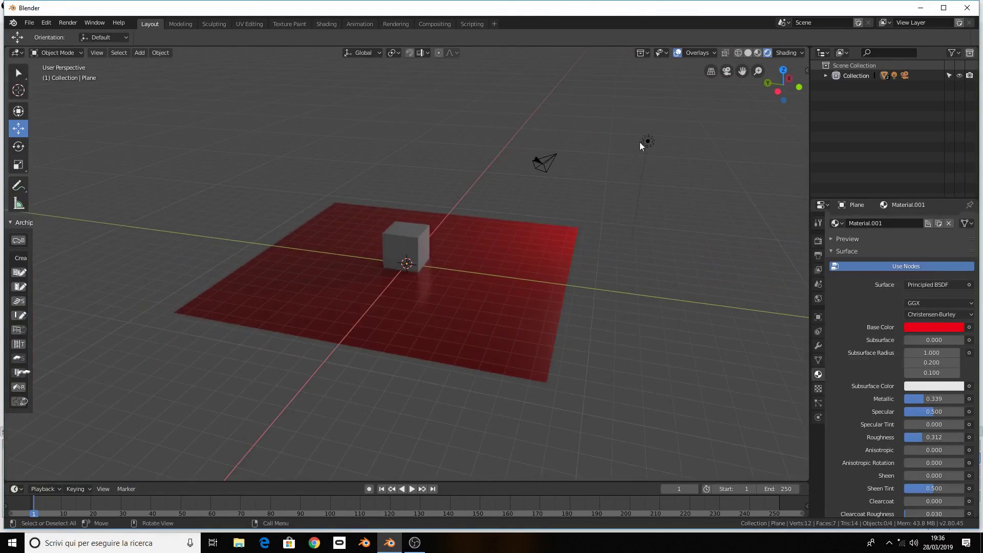
Move the point light to a new position above the red floor, adjusting along Y
{"action": "left_click", "coordinate": [646, 146]}
{"action": "key", "text": "g"}
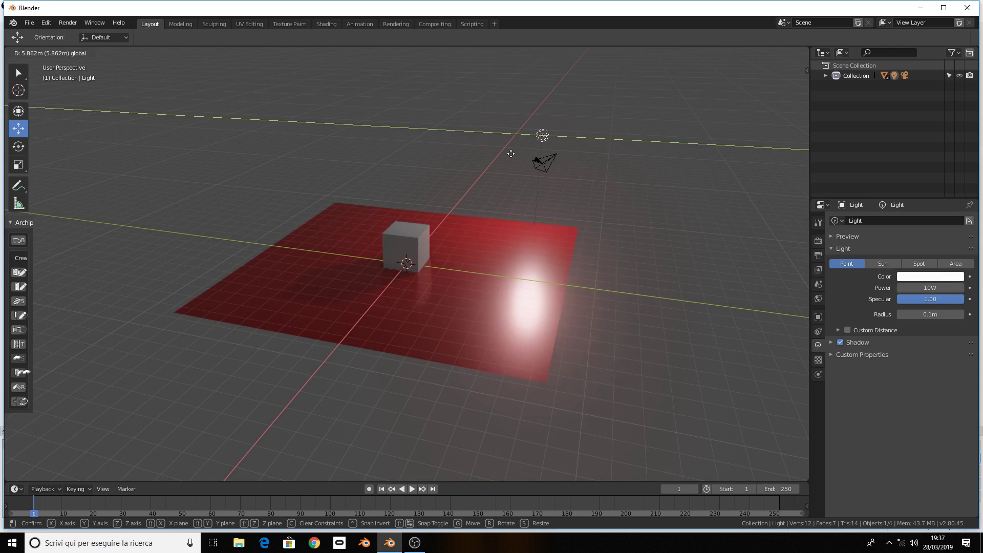
{"action": "left_click", "coordinate": [455, 167]}
{"action": "scroll", "coordinate": [454, 166], "scroll_direction": "up", "scroll_amount": 4}
{"action": "scroll", "coordinate": [465, 183], "scroll_direction": "down", "scroll_amount": 2}
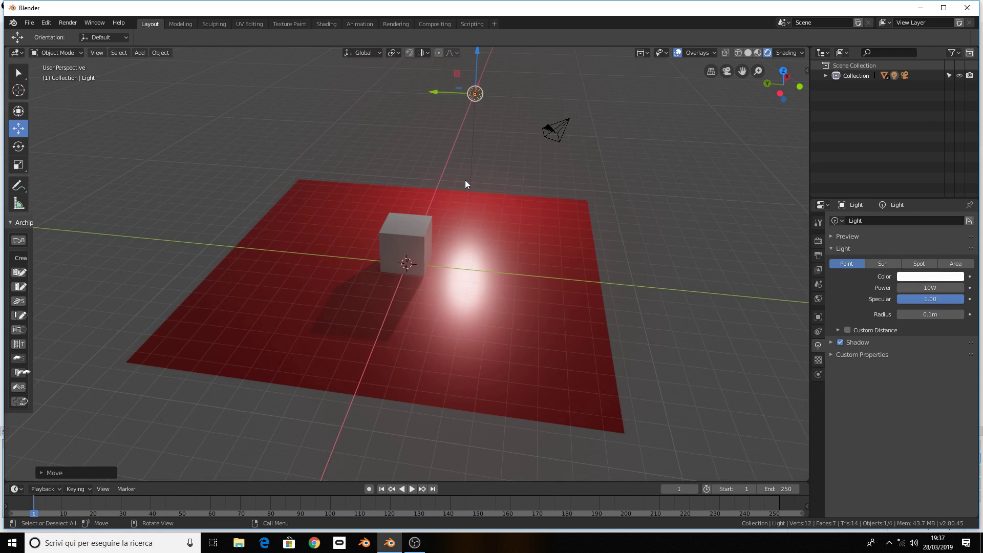
{"action": "scroll", "coordinate": [465, 179], "scroll_direction": "down", "scroll_amount": 2}
{"action": "left_click_drag", "start_coordinate": [408, 138], "coordinate": [487, 149]}
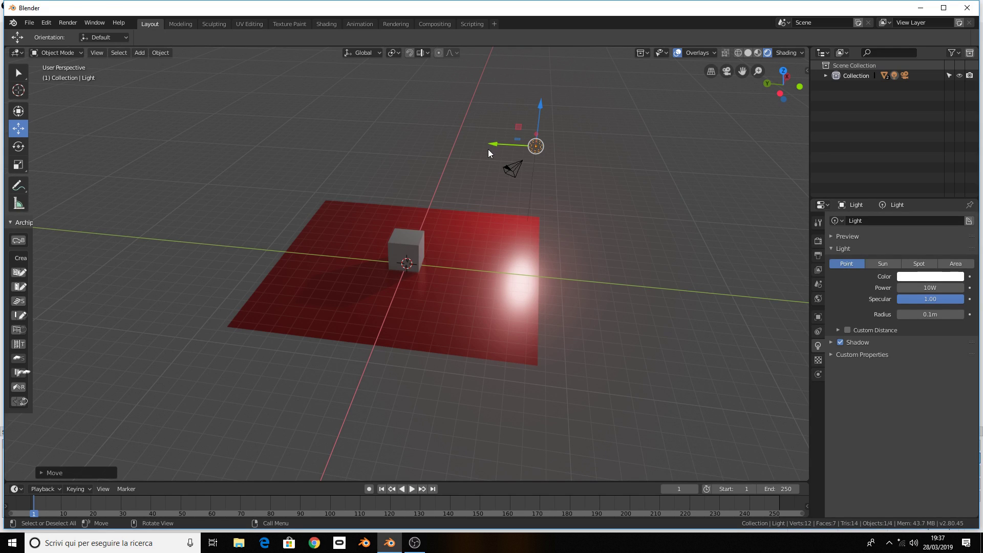
{"action": "scroll", "coordinate": [463, 136], "scroll_direction": "up", "scroll_amount": 5}
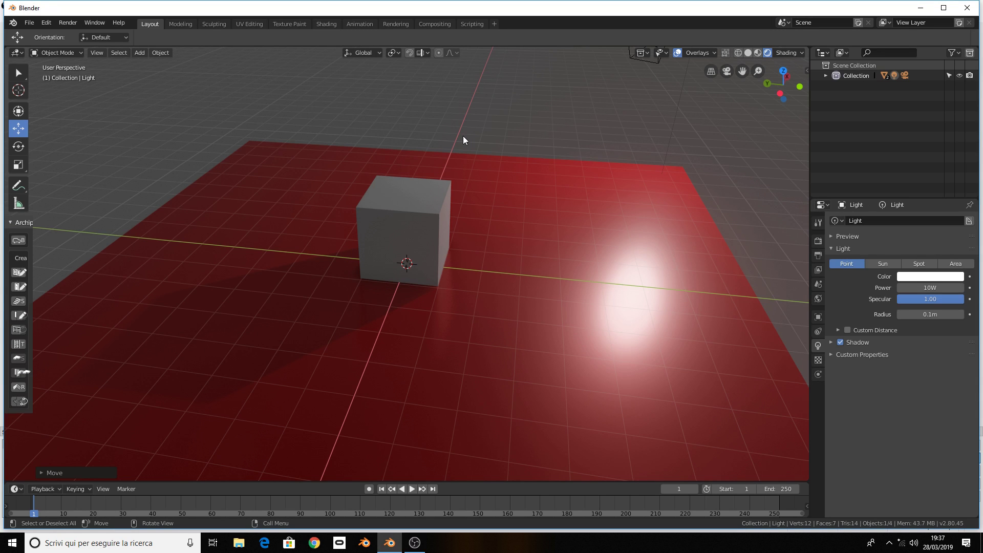
{"action": "scroll", "coordinate": [546, 257], "scroll_direction": "down", "scroll_amount": 3}
Lower the floor material's Specular to 0.234
{"action": "left_click", "coordinate": [545, 238]}
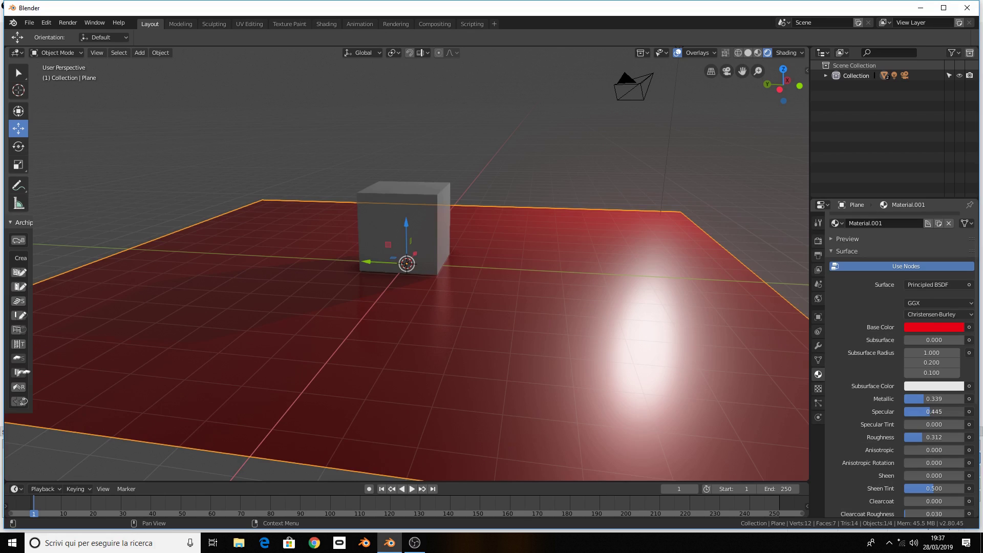
{"action": "left_click_drag", "start_coordinate": [936, 413], "coordinate": [920, 413]}
{"action": "middle_click_drag", "start_coordinate": [568, 236], "coordinate": [558, 225]}
{"action": "scroll", "coordinate": [564, 205], "scroll_direction": "down", "scroll_amount": 4}
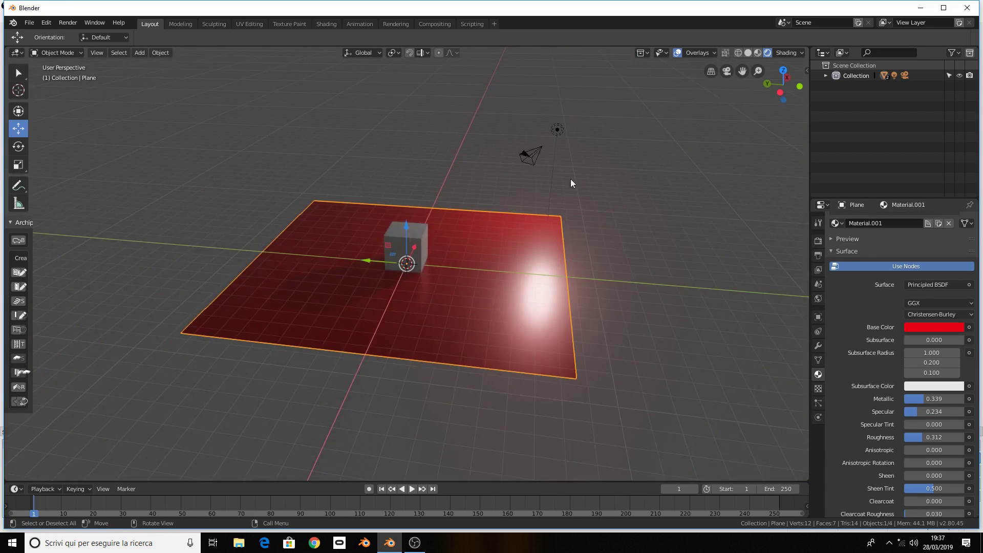
Nudge the point light down and to the right
{"action": "left_click", "coordinate": [558, 132]}
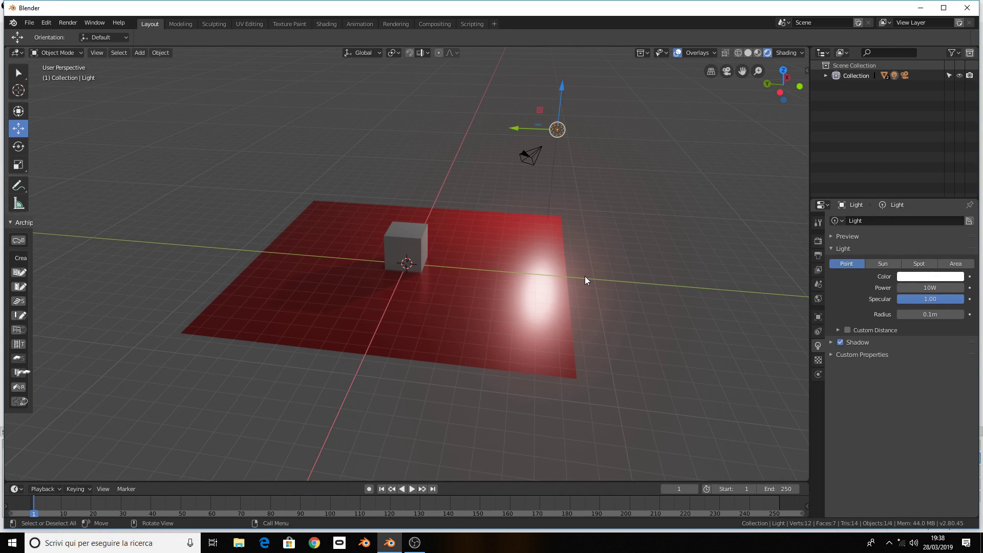
{"action": "middle_click_drag", "start_coordinate": [610, 175], "coordinate": [636, 169]}
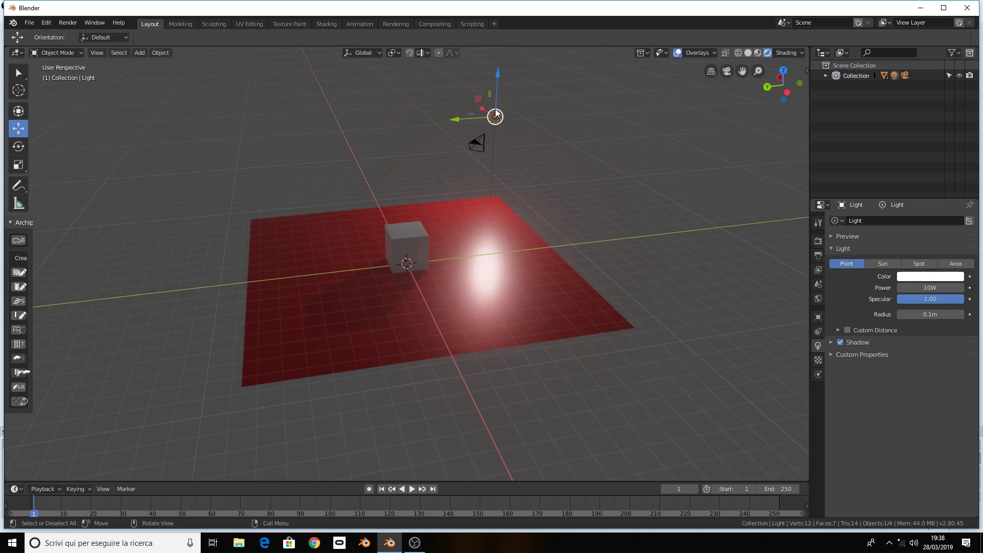
{"action": "left_click_drag", "start_coordinate": [496, 114], "coordinate": [537, 141]}
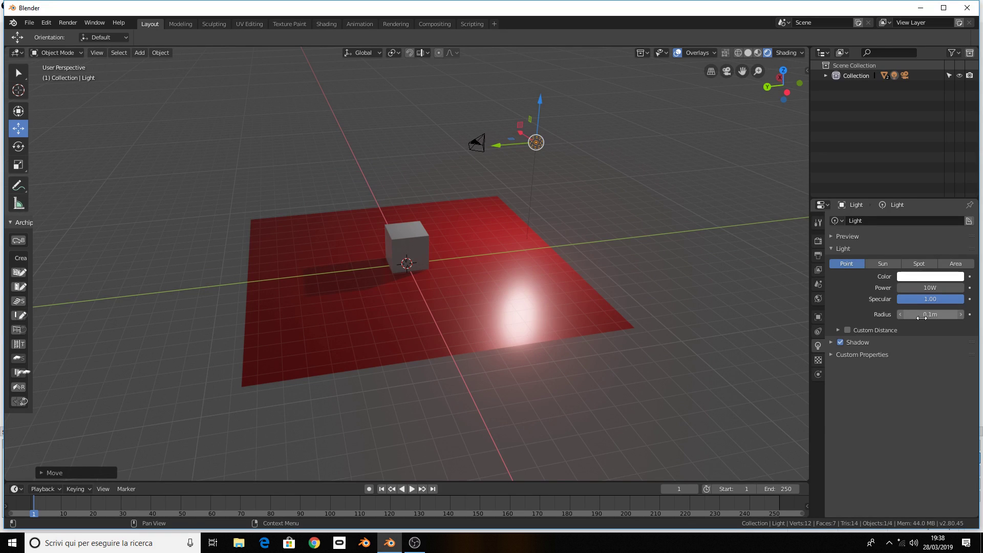
{"action": "mouse_move", "coordinate": [496, 115]}
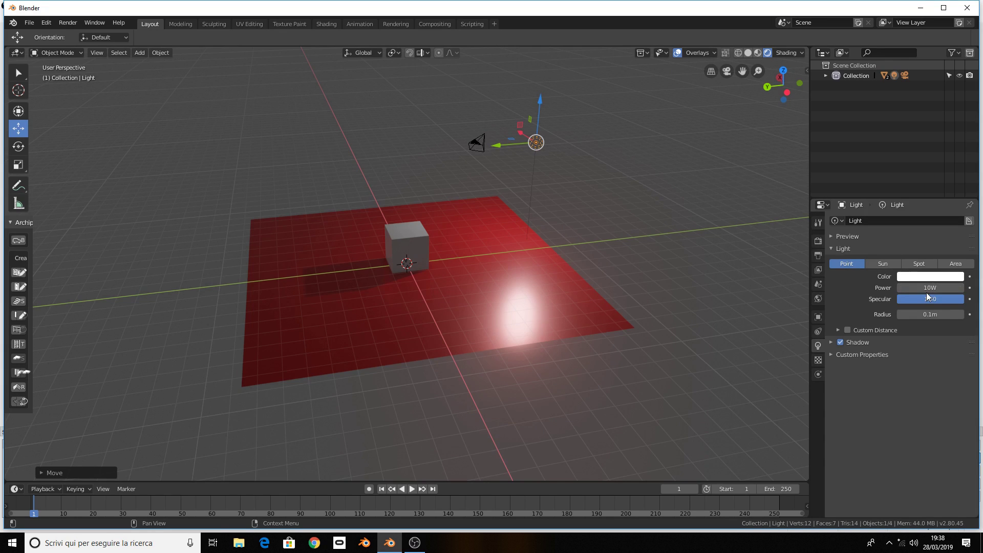
Raise the point light's energy through its Energy option, first reaching 76.26 W
{"action": "right_click", "coordinate": [540, 145]}
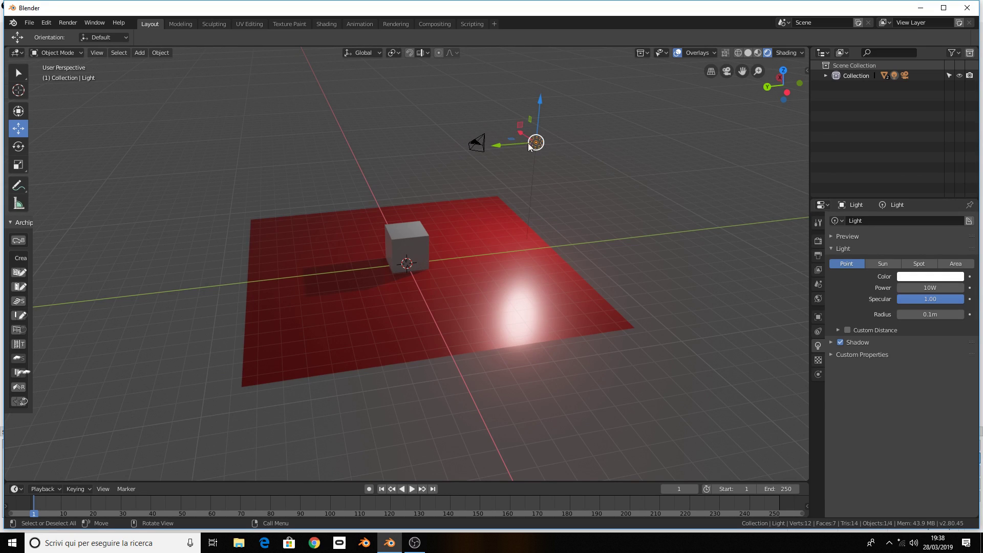
{"action": "right_click", "coordinate": [529, 142]}
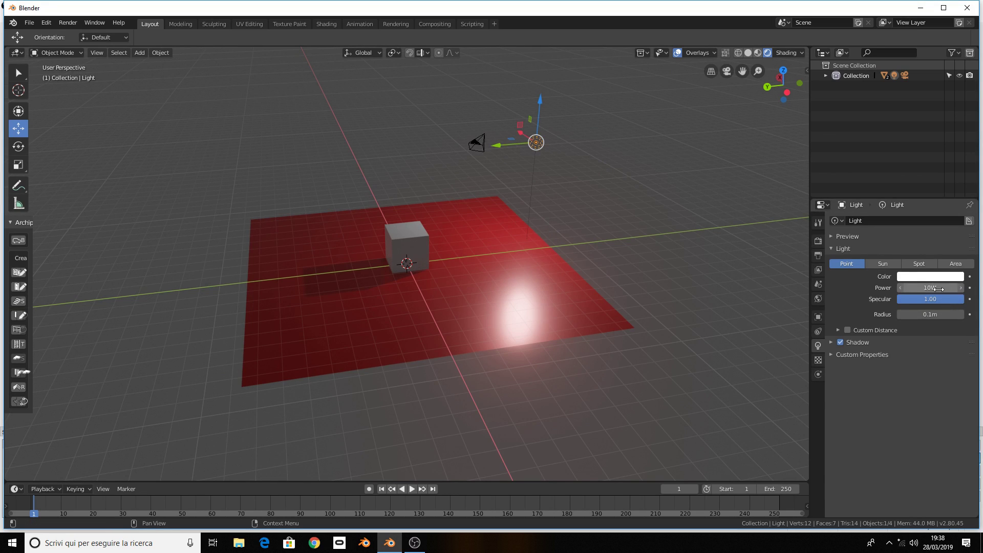
{"action": "right_click", "coordinate": [542, 143]}
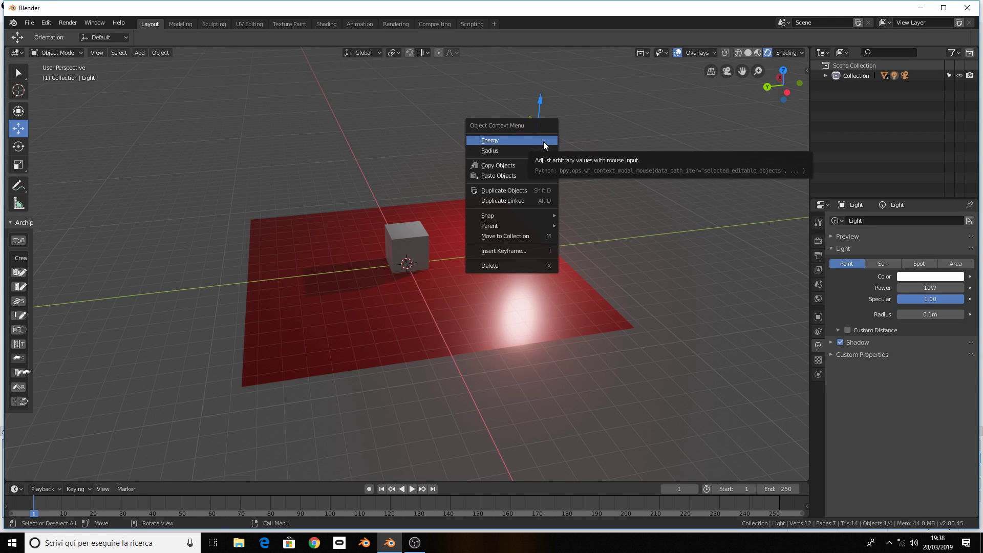
{"action": "left_click", "coordinate": [543, 141]}
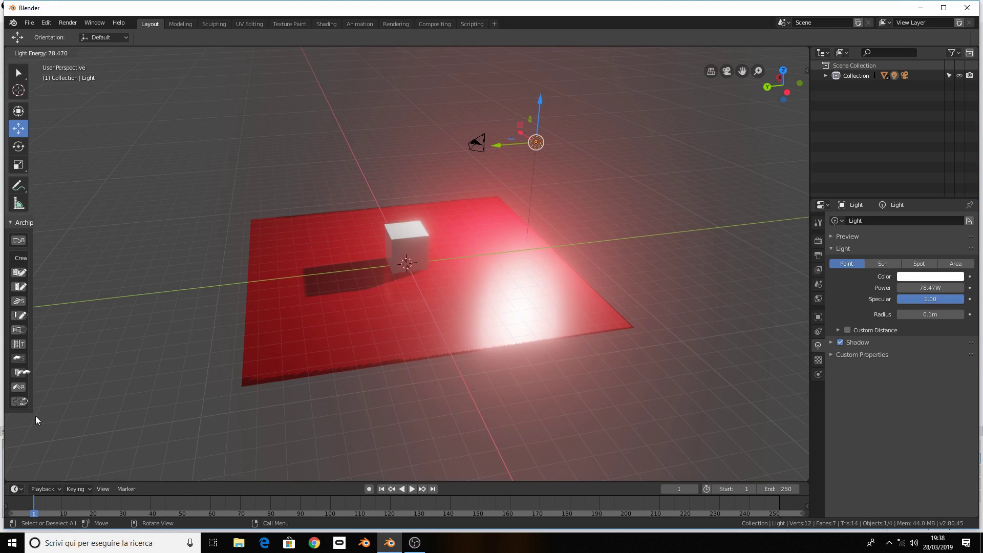
{"action": "left_click", "coordinate": [724, 265]}
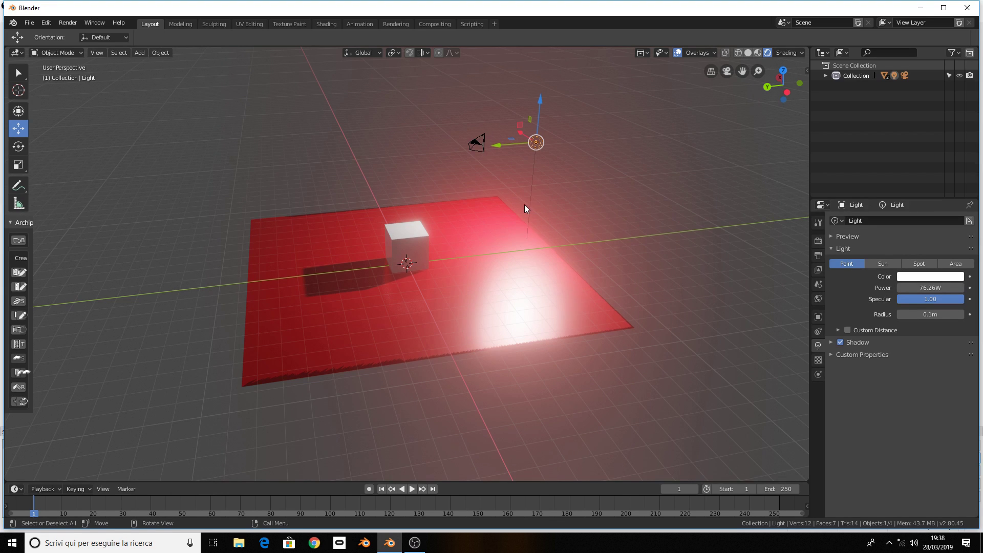
{"action": "mouse_move", "coordinate": [524, 204]}
{"action": "middle_mouse_down"}
{"action": "mouse_move", "coordinate": [551, 193]}
{"action": "mouse_move", "coordinate": [514, 204]}
{"action": "middle_mouse_up"}
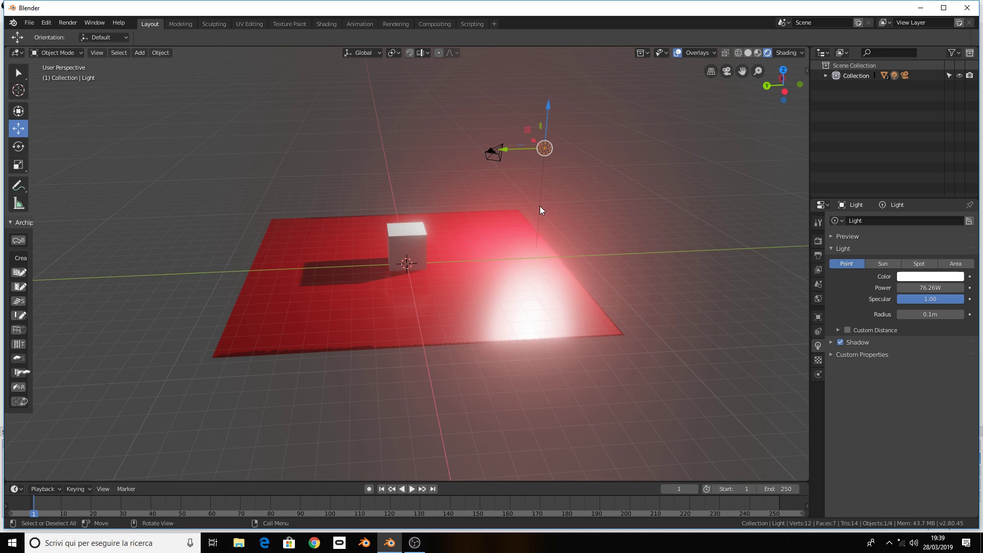
{"action": "left_click_drag", "start_coordinate": [943, 287], "coordinate": [920, 287]}
Readjust the point light's energy to settle at 21.626 W
{"action": "right_click", "coordinate": [549, 151]}
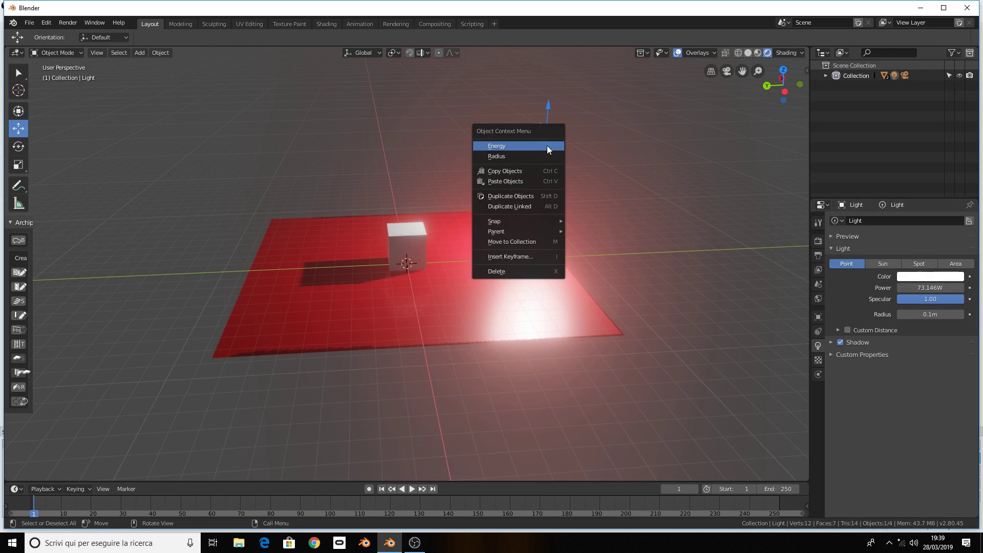
{"action": "left_click", "coordinate": [547, 145]}
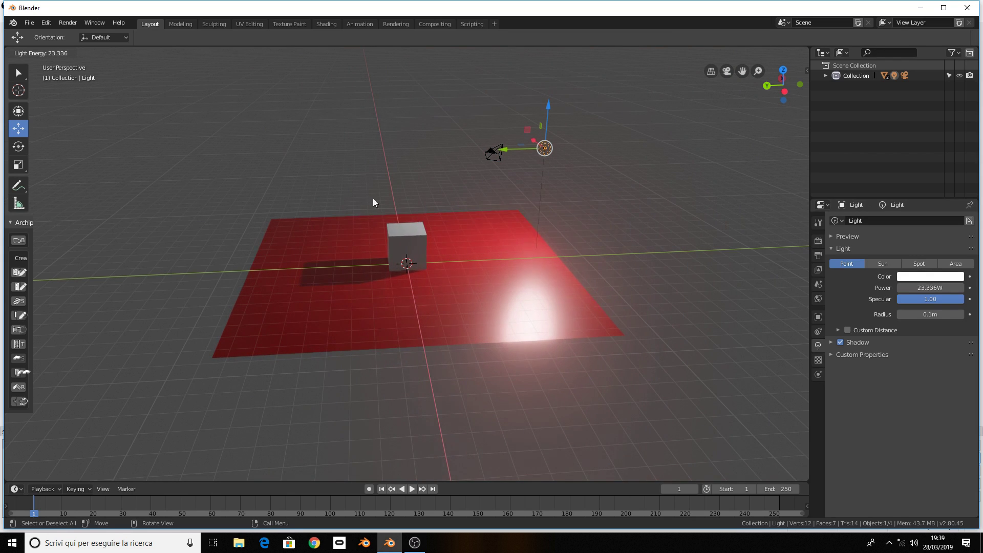
{"action": "left_click", "coordinate": [317, 193]}
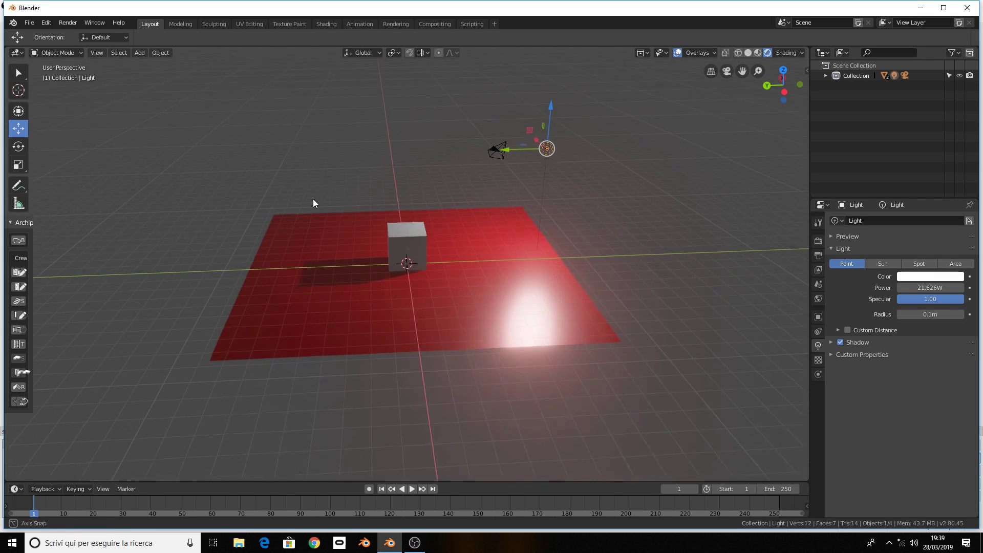
{"action": "middle_click_drag", "start_coordinate": [318, 194], "coordinate": [313, 229]}
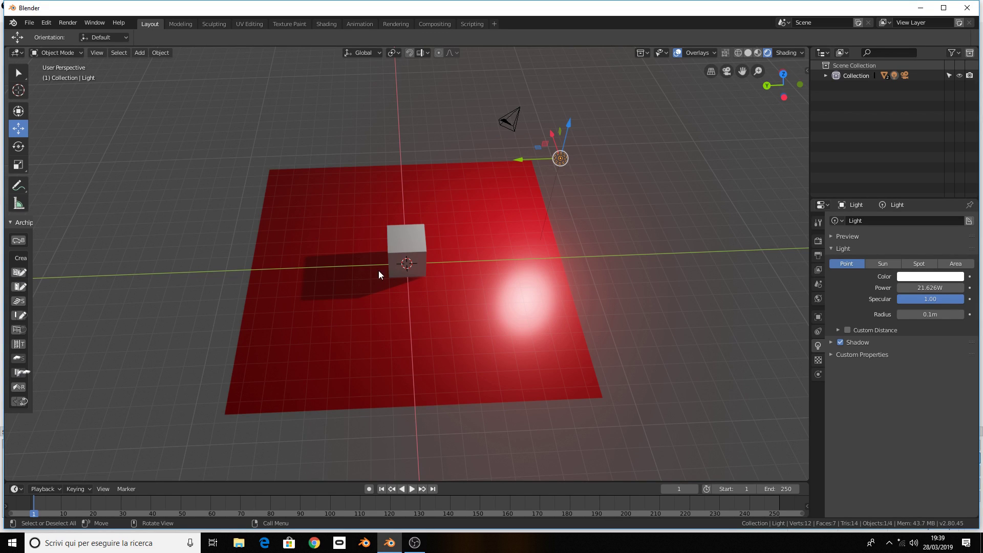
Turn the point light into a Sun lamp with Strength 0.746, shadows kept on
{"action": "scroll", "coordinate": [379, 261], "scroll_direction": "down", "scroll_amount": 2}
{"action": "scroll", "coordinate": [381, 246], "scroll_direction": "up", "scroll_amount": 4}
{"action": "scroll", "coordinate": [392, 251], "scroll_direction": "down", "scroll_amount": 5}
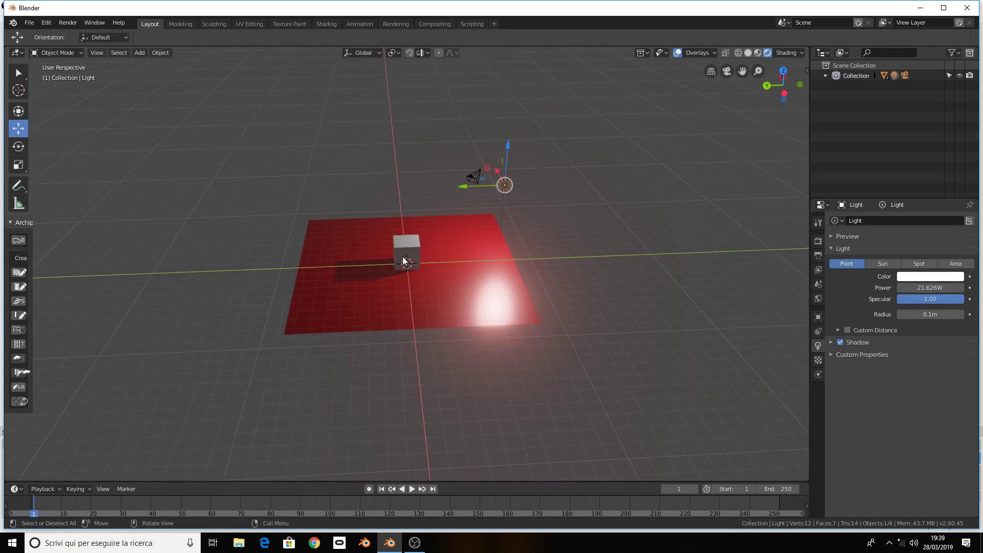
{"action": "scroll", "coordinate": [527, 258], "scroll_direction": "up", "scroll_amount": 2}
{"action": "left_click", "coordinate": [887, 265]}
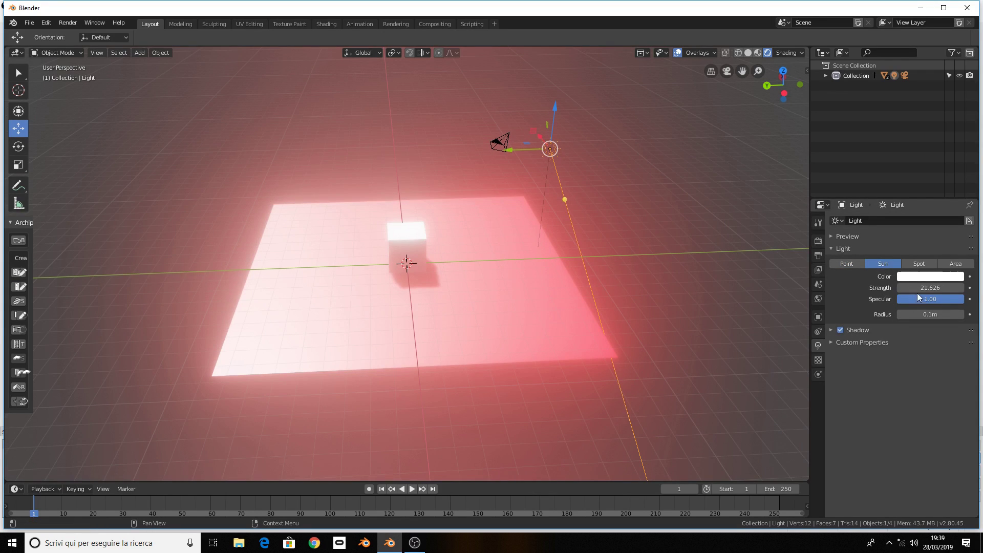
{"action": "mouse_move", "coordinate": [920, 288]}
{"action": "left_mouse_down"}
{"action": "mouse_move", "coordinate": [901, 288]}
{"action": "mouse_move", "coordinate": [931, 288]}
{"action": "left_mouse_up"}
{"action": "mouse_move", "coordinate": [730, 296]}
{"action": "middle_mouse_down"}
{"action": "mouse_move", "coordinate": [594, 232]}
{"action": "mouse_move", "coordinate": [672, 235]}
{"action": "middle_mouse_up"}
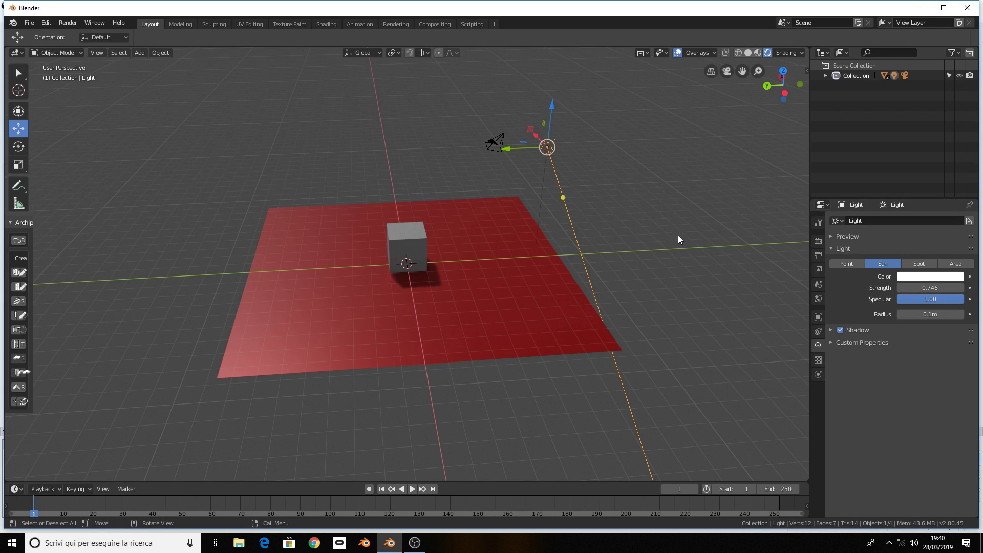
{"action": "middle_click_drag", "start_coordinate": [616, 209], "coordinate": [620, 215]}
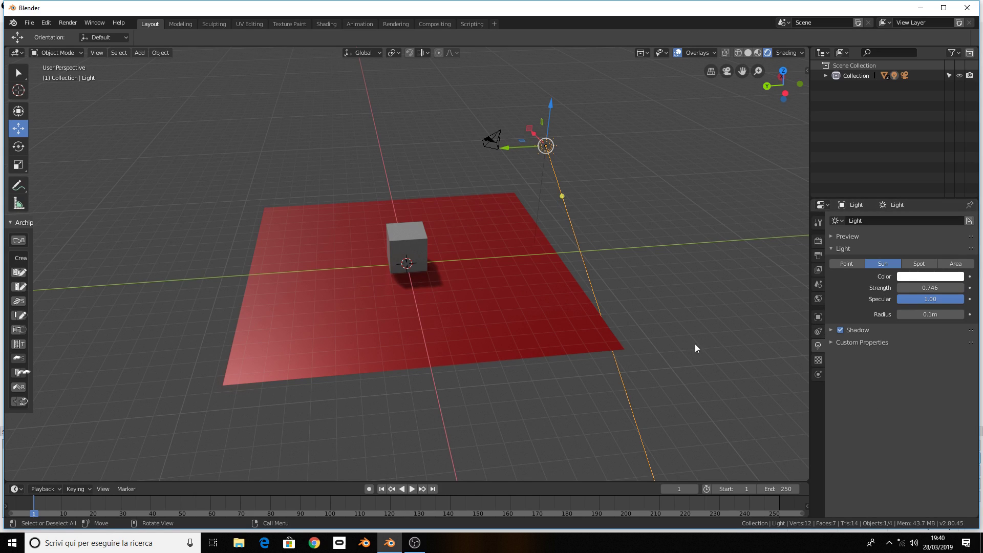
Expand the sun's Shadow settings and leave Contact Shadows enabled
{"action": "left_click", "coordinate": [832, 330]}
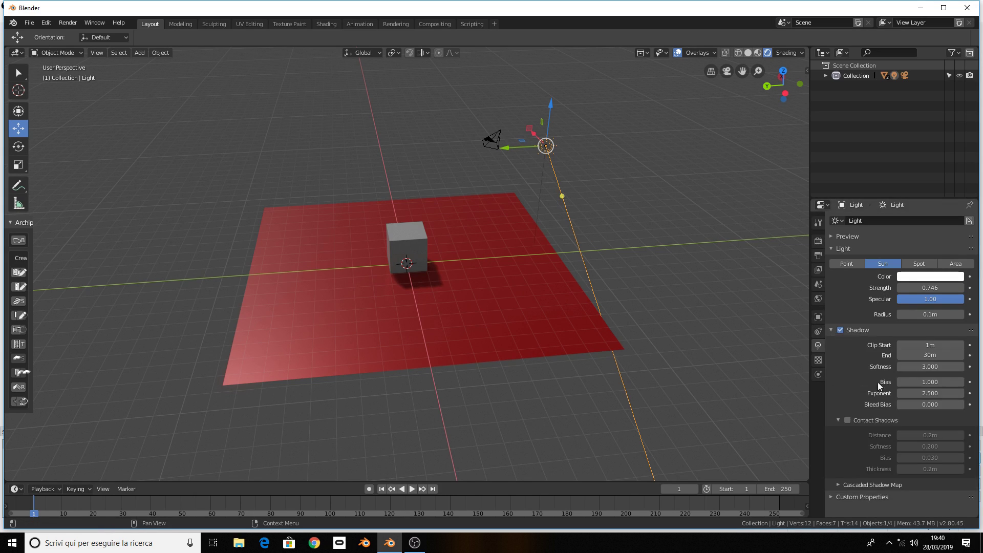
{"action": "left_click", "coordinate": [848, 420]}
{"action": "left_click", "coordinate": [847, 420]}
{"action": "middle_click_drag", "start_coordinate": [773, 395], "coordinate": [493, 311]}
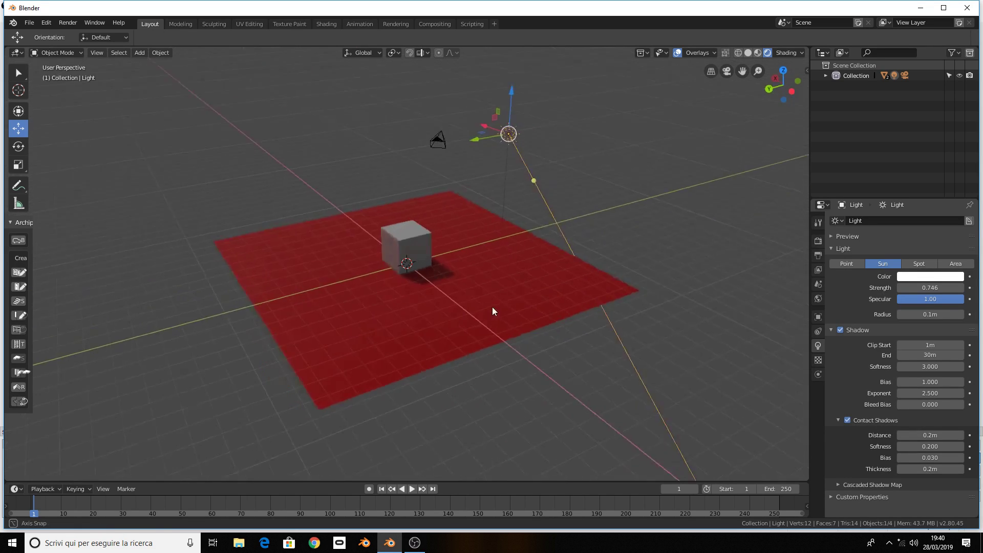
{"action": "scroll", "coordinate": [493, 311], "scroll_direction": "up", "scroll_amount": 4}
{"action": "scroll", "coordinate": [494, 308], "scroll_direction": "down", "scroll_amount": 4}
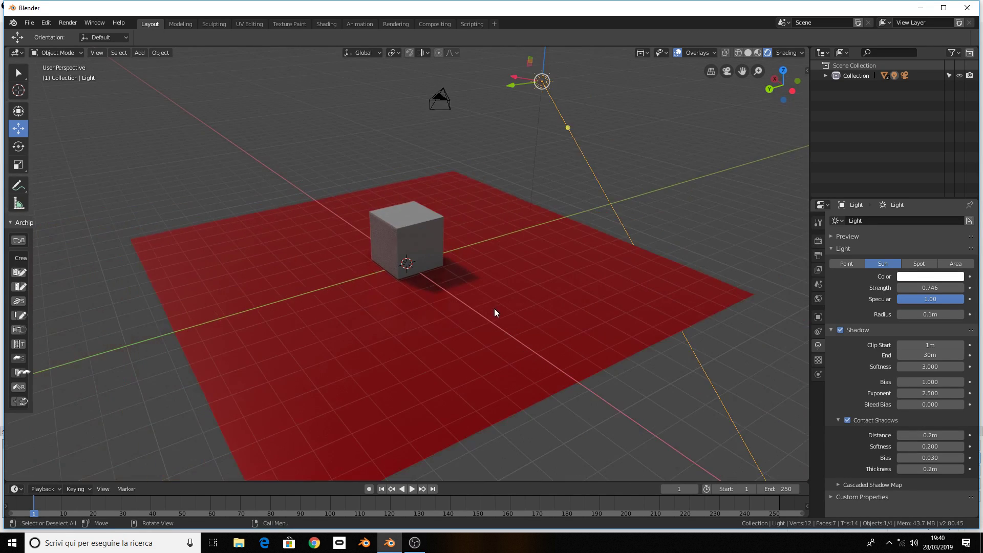
{"action": "middle_click_drag", "start_coordinate": [495, 315], "coordinate": [494, 314]}
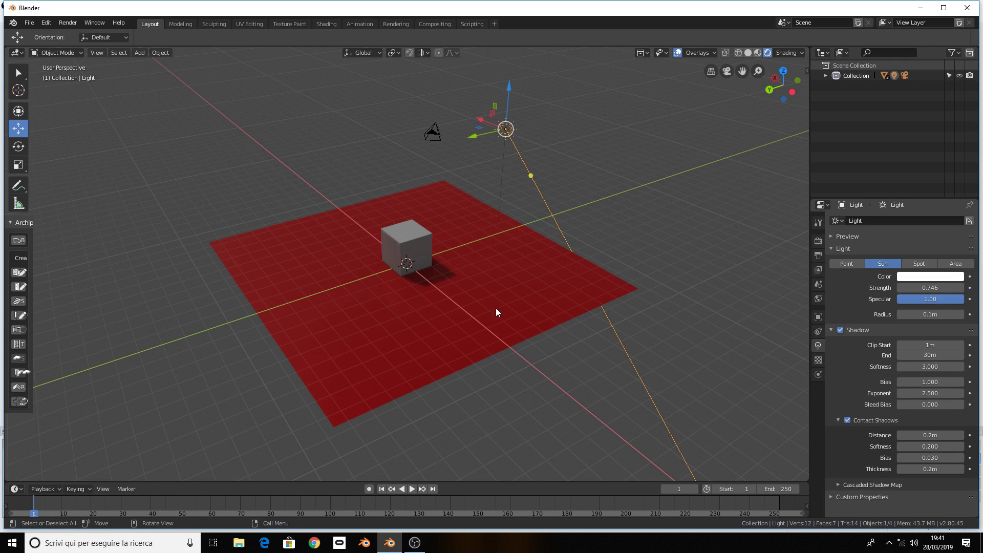
Set the sun's shadow Clip Start to 0.5m and cut Clip End from 30m to 6.4m
{"action": "middle_click_drag", "start_coordinate": [478, 323], "coordinate": [465, 321]}
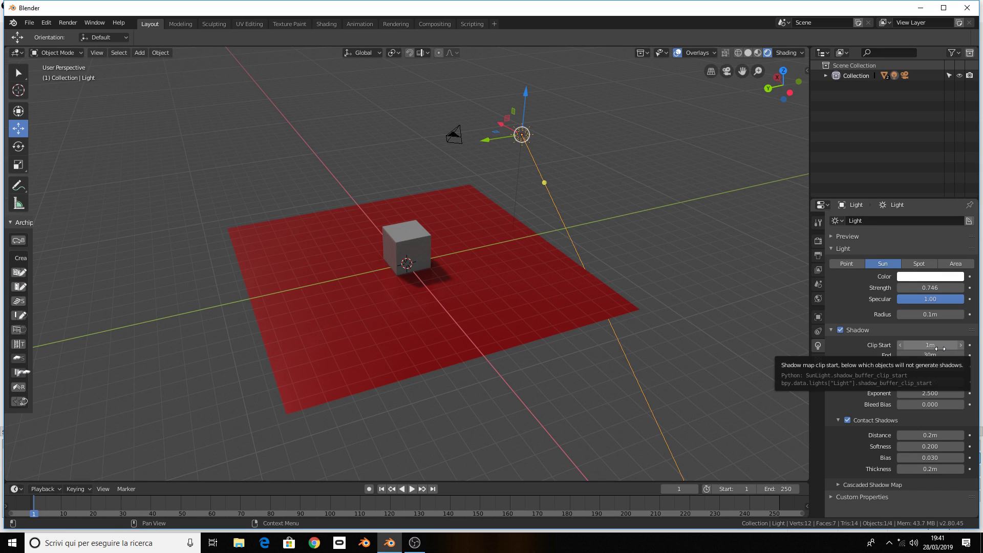
{"action": "mouse_move", "coordinate": [926, 347]}
{"action": "left_mouse_down"}
{"action": "mouse_move", "coordinate": [914, 346]}
{"action": "mouse_move", "coordinate": [942, 347]}
{"action": "mouse_move", "coordinate": [927, 346]}
{"action": "left_mouse_up"}
{"action": "type", "text": "0"}
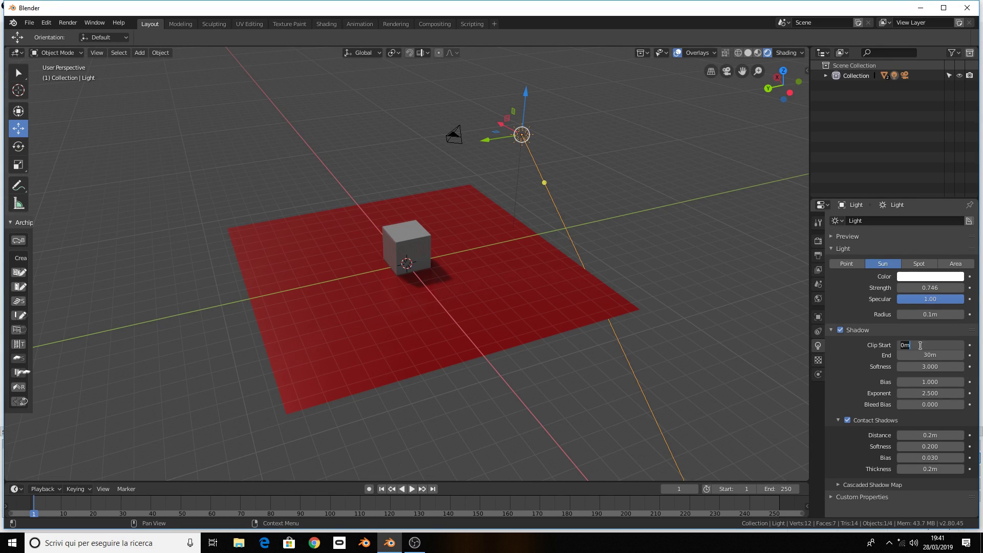
{"action": "middle_click_drag", "start_coordinate": [744, 285], "coordinate": [641, 223]}
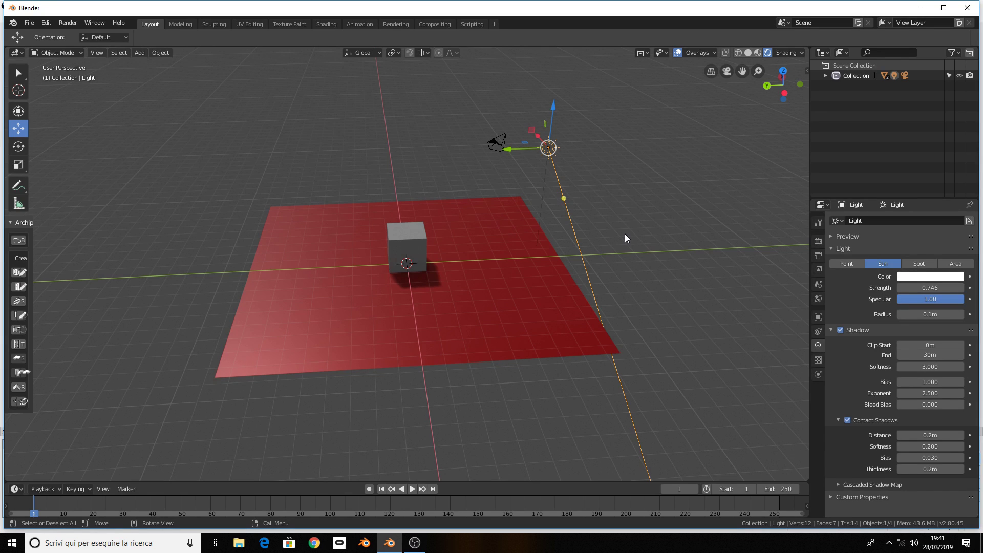
{"action": "mouse_move", "coordinate": [917, 345]}
{"action": "left_mouse_down"}
{"action": "mouse_move", "coordinate": [947, 345]}
{"action": "mouse_move", "coordinate": [911, 345]}
{"action": "left_mouse_up"}
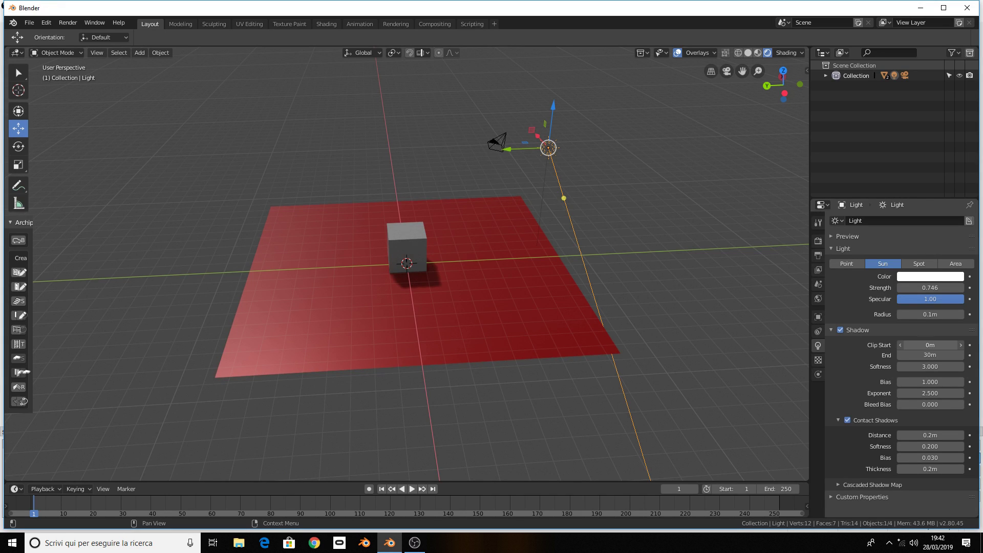
{"action": "left_click_drag", "start_coordinate": [911, 345], "coordinate": [922, 345]}
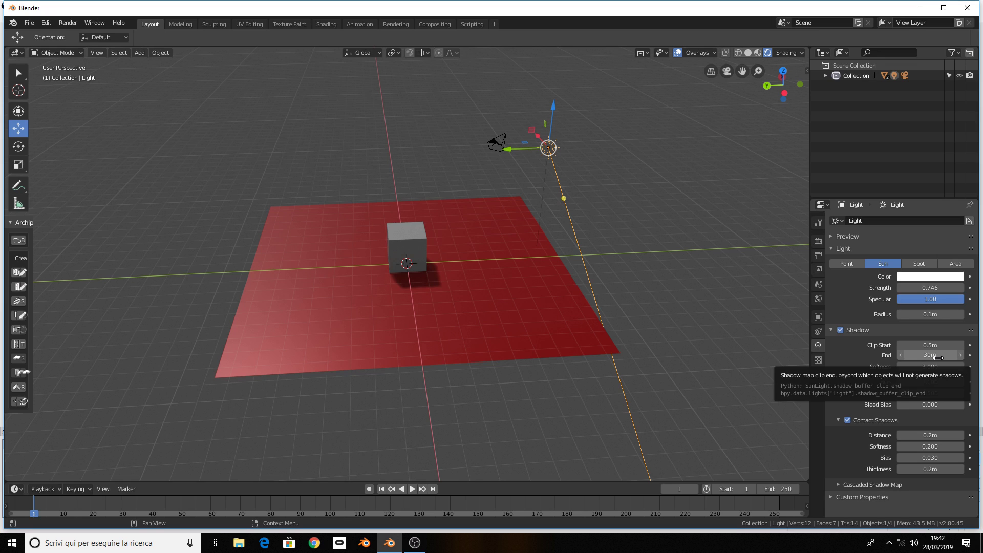
{"action": "left_click_drag", "start_coordinate": [938, 357], "coordinate": [870, 357]}
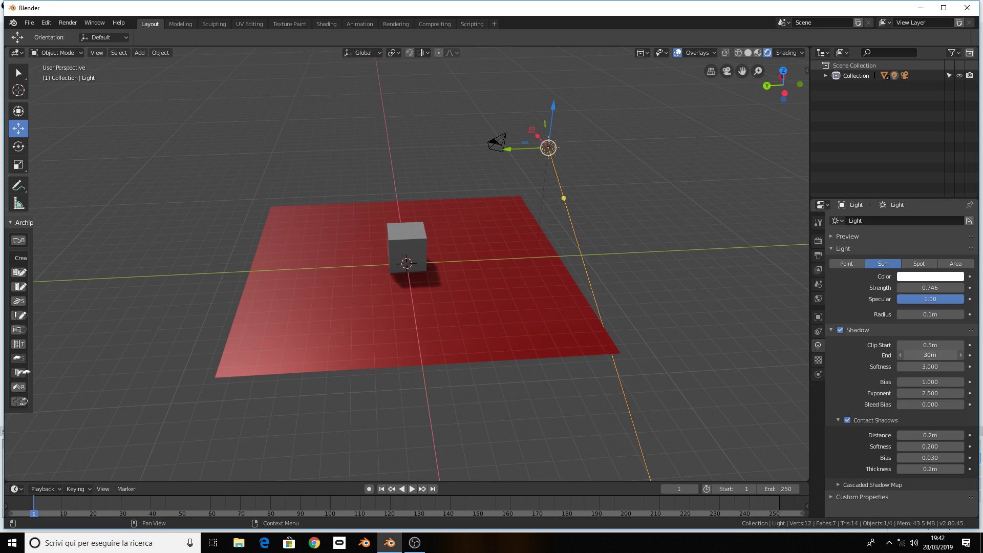
{"action": "mouse_move", "coordinate": [931, 355]}
{"action": "left_mouse_down"}
{"action": "mouse_move", "coordinate": [945, 355]}
{"action": "mouse_move", "coordinate": [921, 355]}
{"action": "left_mouse_up"}
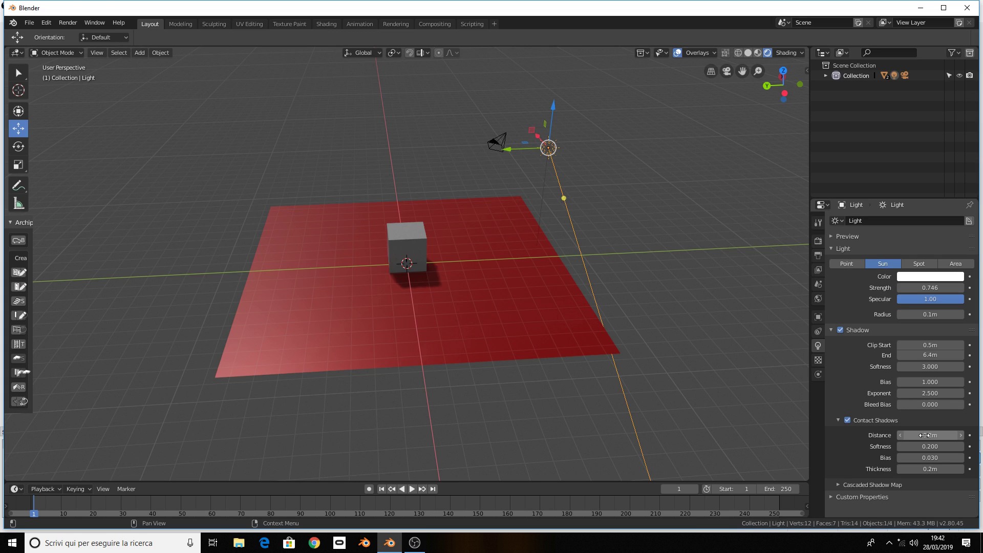
Try different Contact Shadows Distance values, leaving it at 0.2m
{"action": "left_click_drag", "start_coordinate": [925, 434], "coordinate": [953, 435]}
{"action": "middle_click_drag", "start_coordinate": [542, 376], "coordinate": [630, 392]}
{"action": "scroll", "coordinate": [573, 377], "scroll_direction": "up", "scroll_amount": 4}
{"action": "left_click_drag", "start_coordinate": [909, 435], "coordinate": [871, 434]}
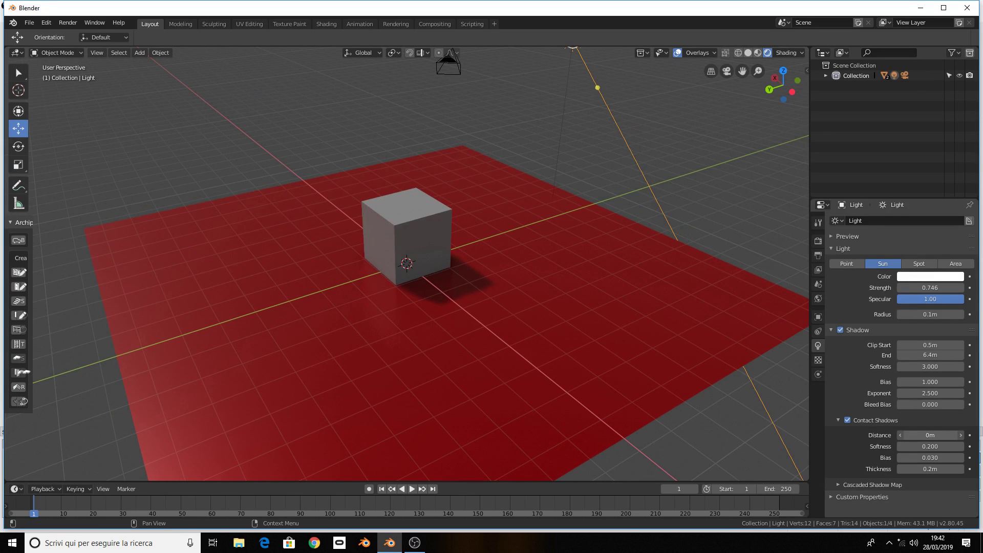
{"action": "mouse_move", "coordinate": [930, 435]}
{"action": "left_mouse_down"}
{"action": "mouse_move", "coordinate": [921, 435]}
{"action": "mouse_move", "coordinate": [935, 434]}
{"action": "left_mouse_up"}
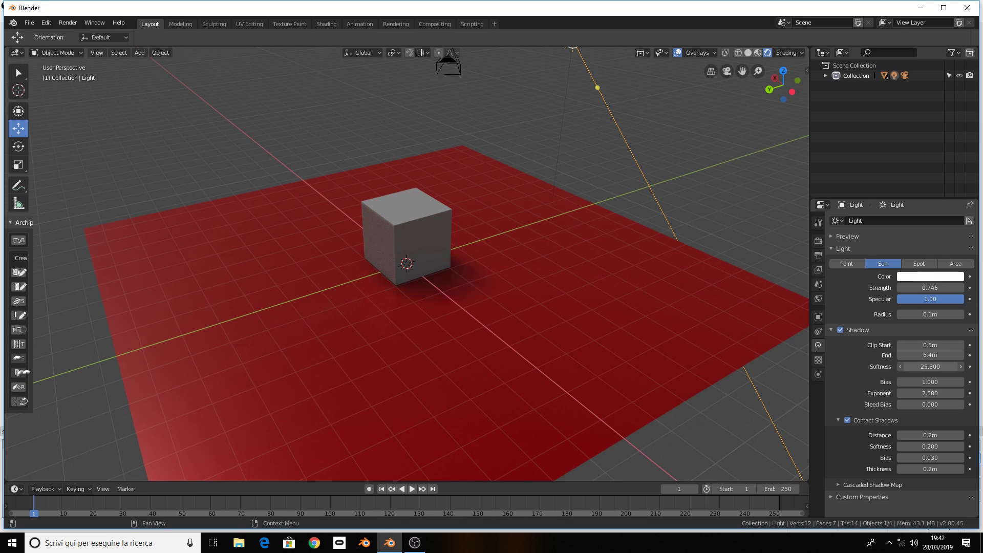
Experiment with shadow Softness, then reset it to 0 for a crisp shadow
{"action": "mouse_move", "coordinate": [930, 366]}
{"action": "left_mouse_down"}
{"action": "mouse_move", "coordinate": [947, 366]}
{"action": "mouse_move", "coordinate": [911, 366]}
{"action": "left_mouse_up"}
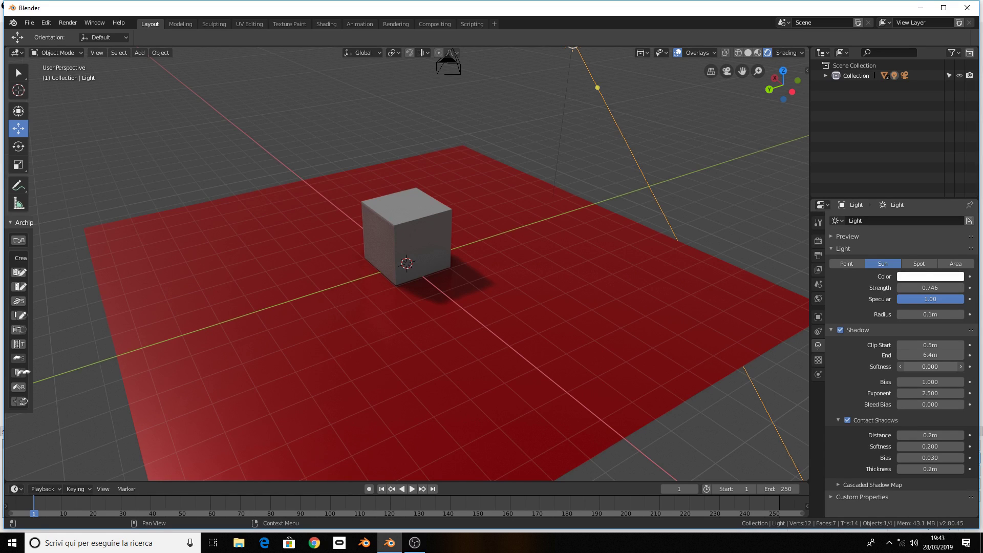
{"action": "left_click_drag", "start_coordinate": [930, 367], "coordinate": [945, 366]}
{"action": "key", "text": "BackSpace"}
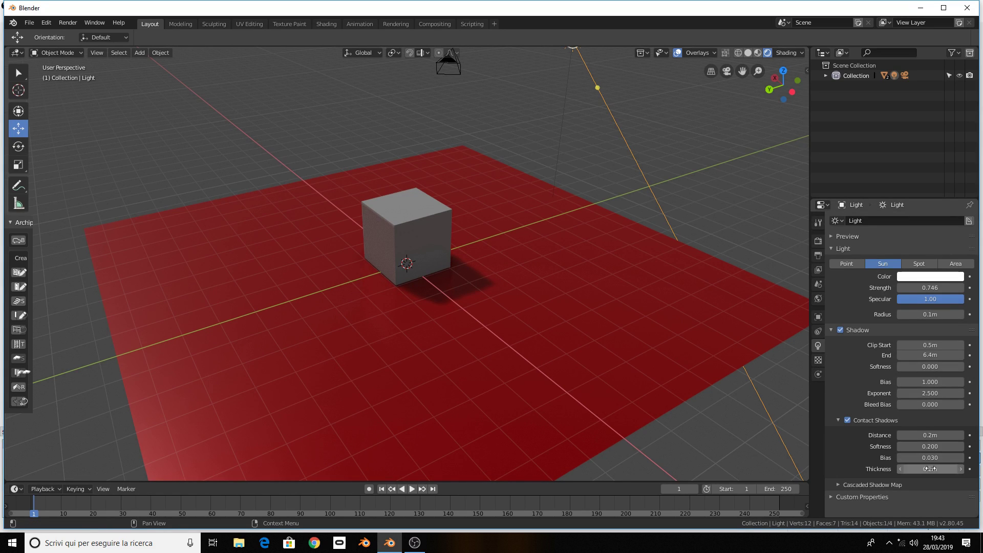
{"action": "mouse_move", "coordinate": [588, 358]}
{"action": "middle_mouse_down"}
{"action": "mouse_move", "coordinate": [533, 328]}
{"action": "mouse_move", "coordinate": [482, 325]}
{"action": "mouse_move", "coordinate": [597, 333]}
{"action": "middle_mouse_up"}
{"action": "scroll", "coordinate": [597, 332], "scroll_direction": "down", "scroll_amount": 2}
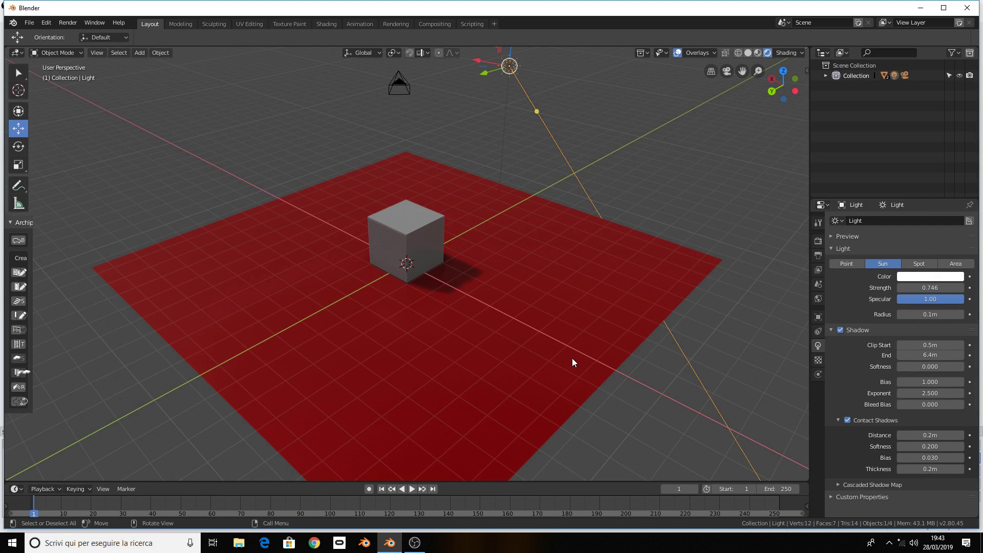
{"action": "middle_click_drag", "start_coordinate": [573, 336], "coordinate": [558, 343]}
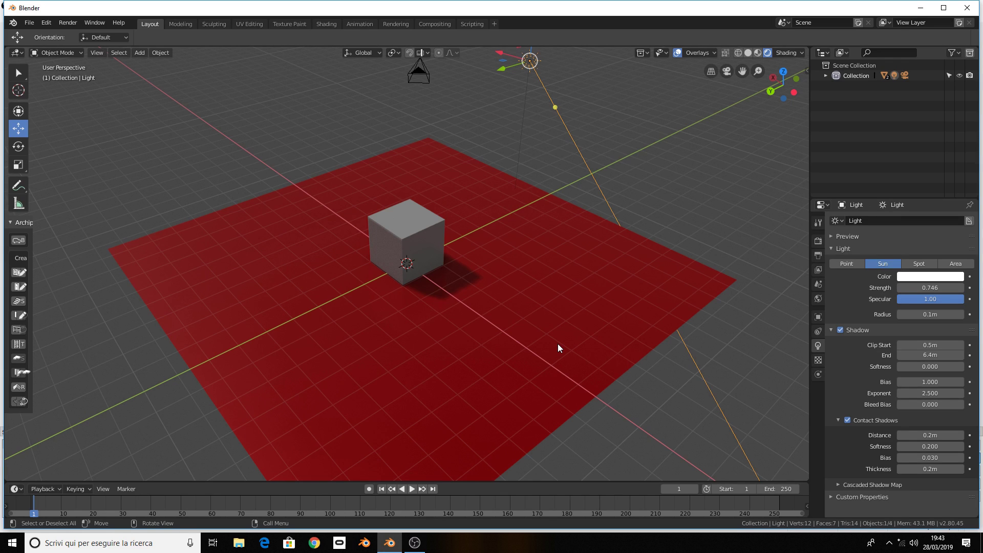
Enable nodes for the World background and drag its Strength down to a low value
{"action": "left_click", "coordinate": [818, 299]}
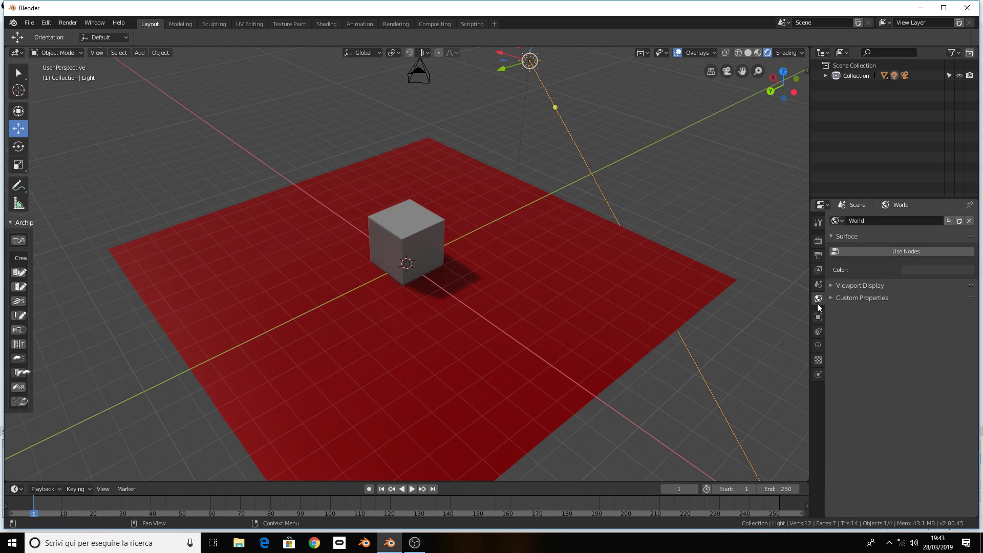
{"action": "left_click", "coordinate": [890, 250]}
{"action": "left_click_drag", "start_coordinate": [931, 301], "coordinate": [958, 301]}
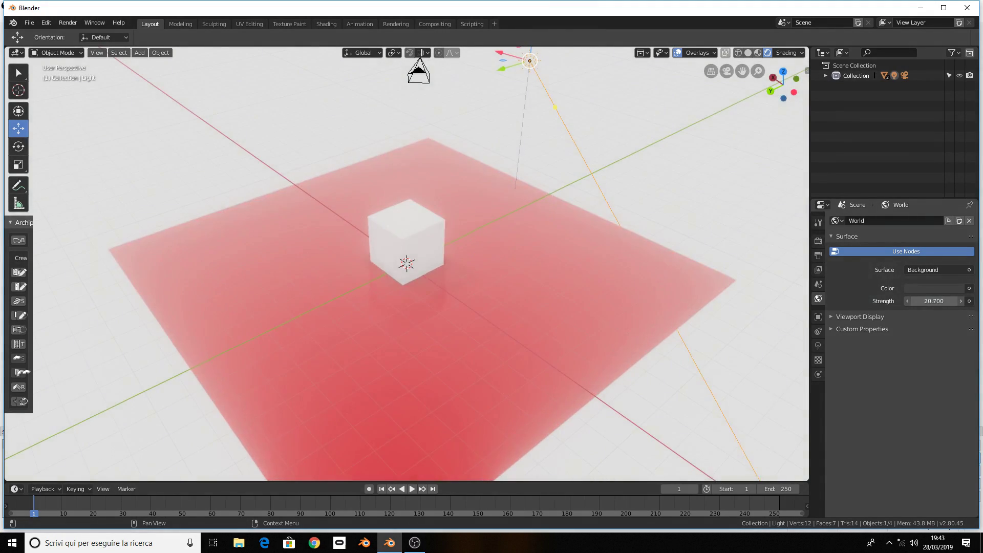
{"action": "mouse_move", "coordinate": [933, 301]}
{"action": "left_mouse_down"}
{"action": "mouse_move", "coordinate": [917, 301]}
{"action": "mouse_move", "coordinate": [953, 301]}
{"action": "left_mouse_up"}
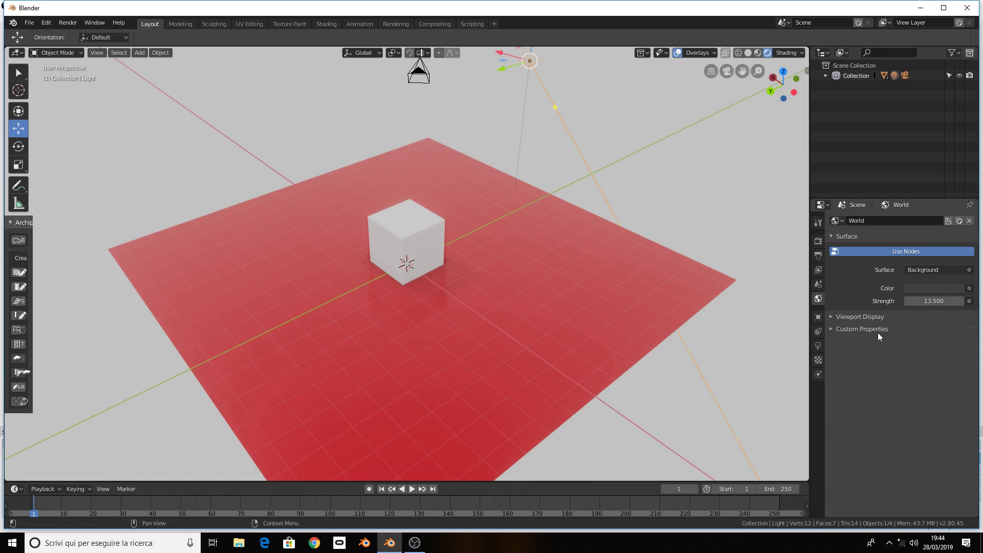
{"action": "mouse_move", "coordinate": [933, 301]}
{"action": "left_mouse_down"}
{"action": "mouse_move", "coordinate": [906, 302]}
{"action": "mouse_move", "coordinate": [937, 301]}
{"action": "left_mouse_up"}
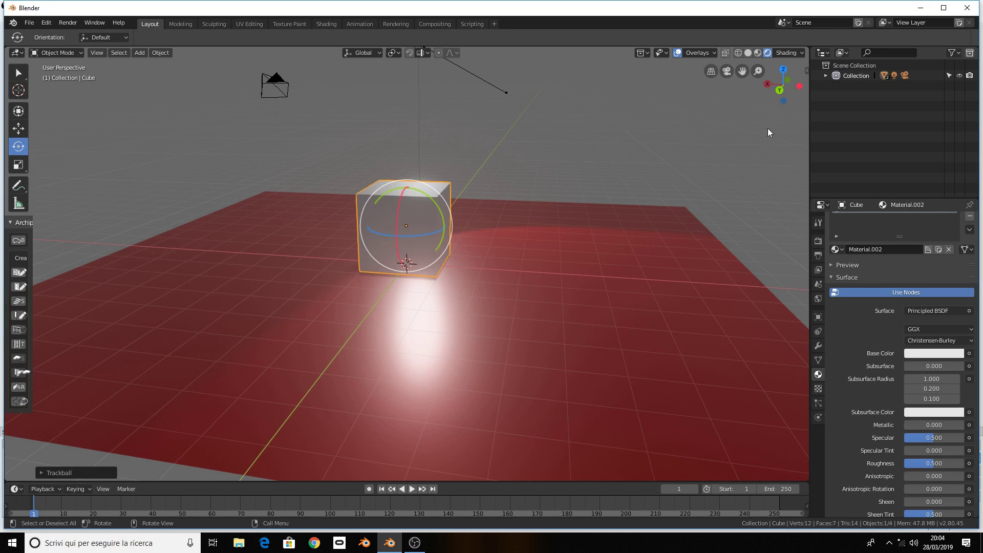
Swap the cube for a Suzanne monkey, subdivided at level 3 and shaded smooth
{"action": "key", "text": "Delete"}
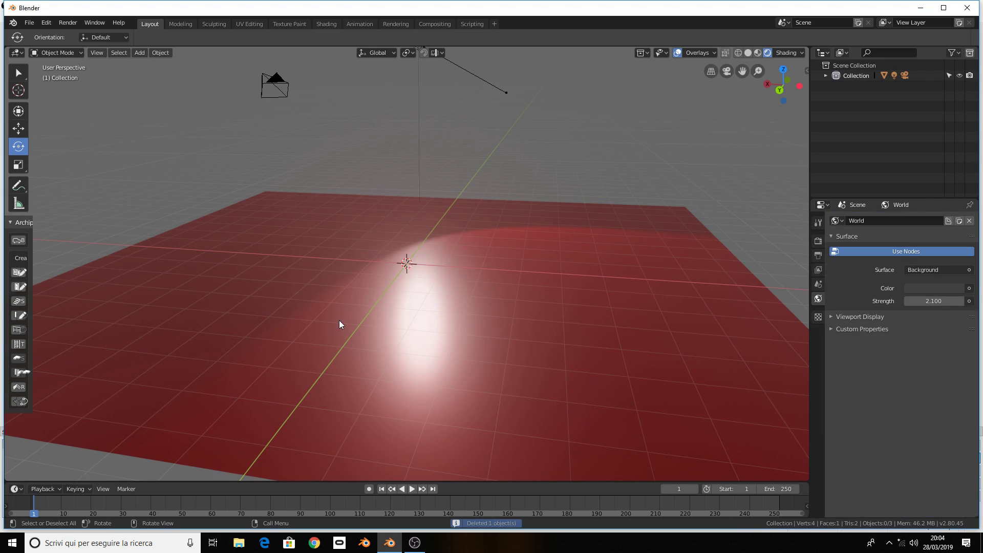
{"action": "key", "text": "shift+a"}
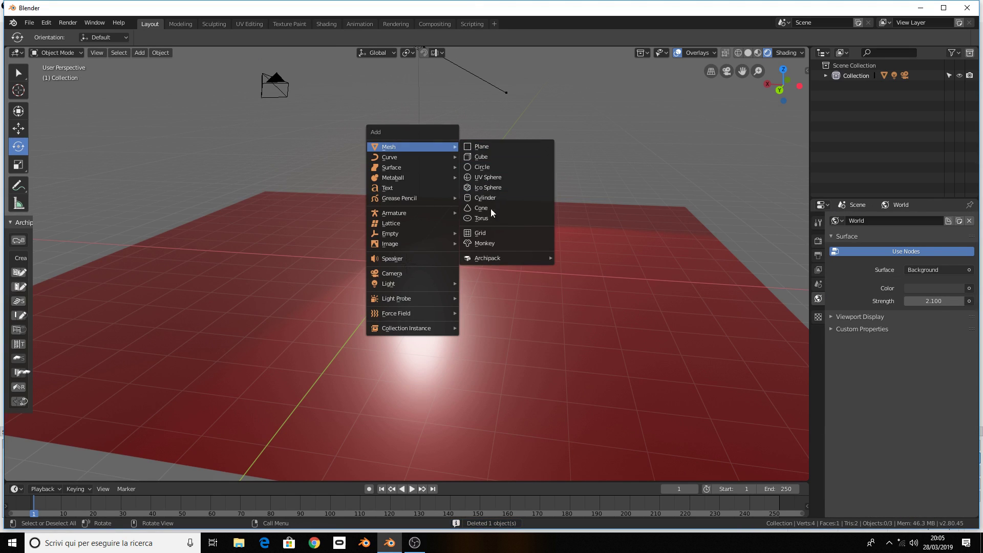
{"action": "left_click", "coordinate": [495, 246]}
{"action": "key", "text": "ctrl+3"}
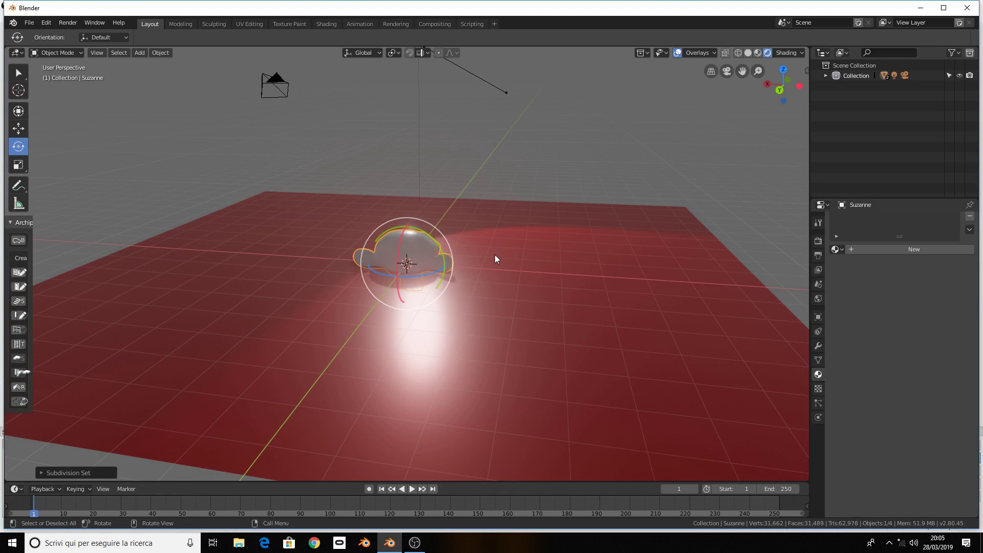
{"action": "right_click", "coordinate": [430, 277]}
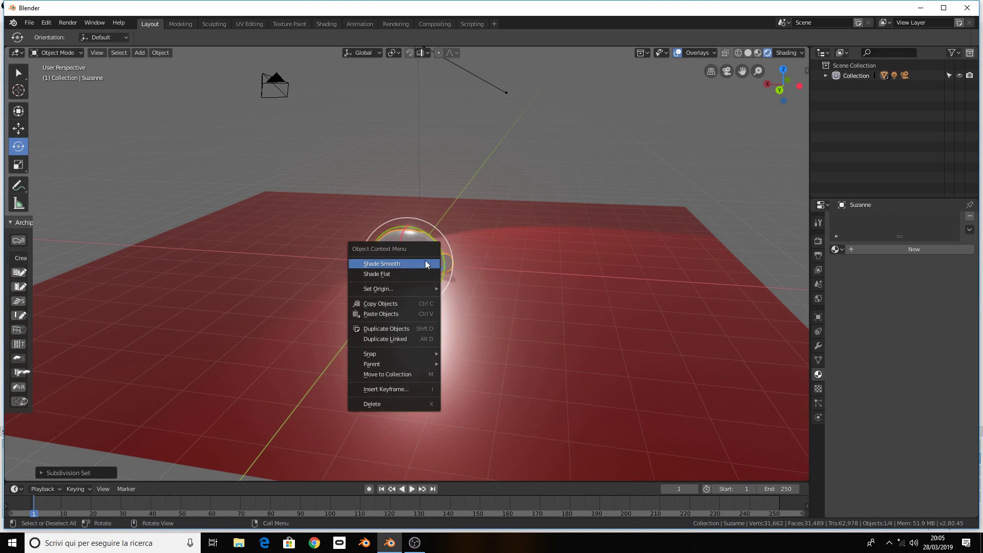
{"action": "left_click", "coordinate": [428, 266]}
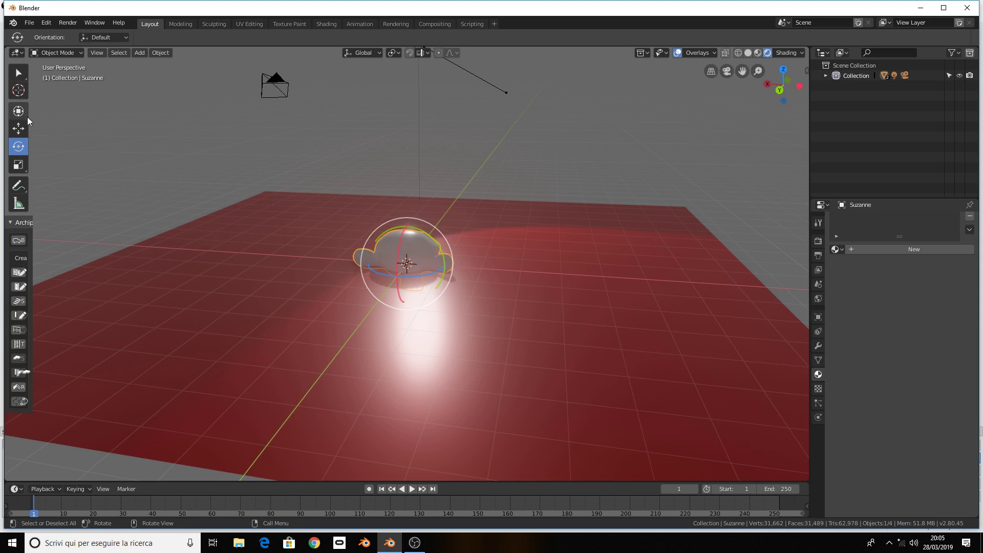
Lift Suzanne above the red plane with the Move tool
{"action": "left_click", "coordinate": [18, 128]}
{"action": "left_click_drag", "start_coordinate": [404, 219], "coordinate": [404, 169]}
{"action": "mouse_move", "coordinate": [404, 169]}
{"action": "middle_mouse_down"}
{"action": "mouse_move", "coordinate": [461, 214]}
{"action": "mouse_move", "coordinate": [512, 213]}
{"action": "middle_mouse_up"}
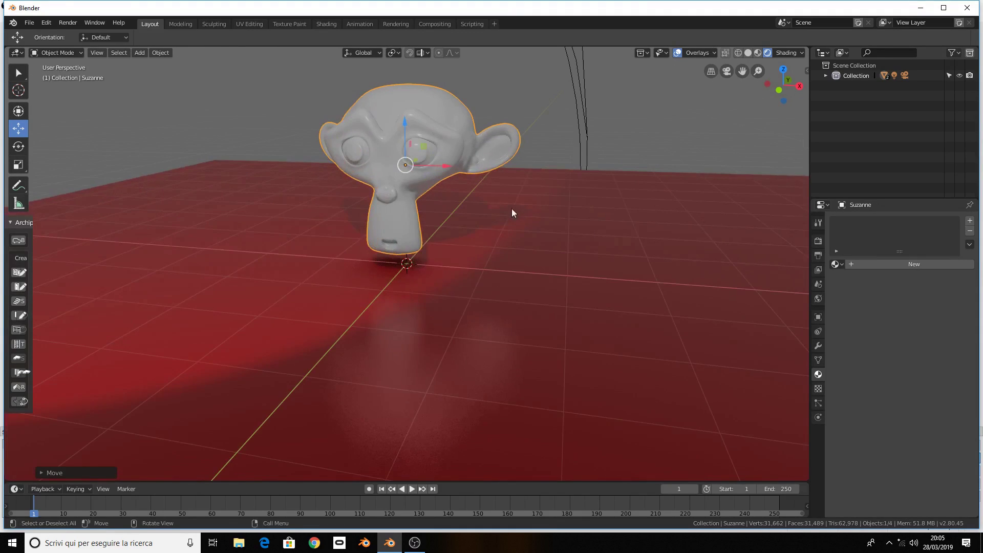
Enter Edit Mode and select all geometry of both of Suzanne's eyes
{"action": "key", "text": "Tab"}
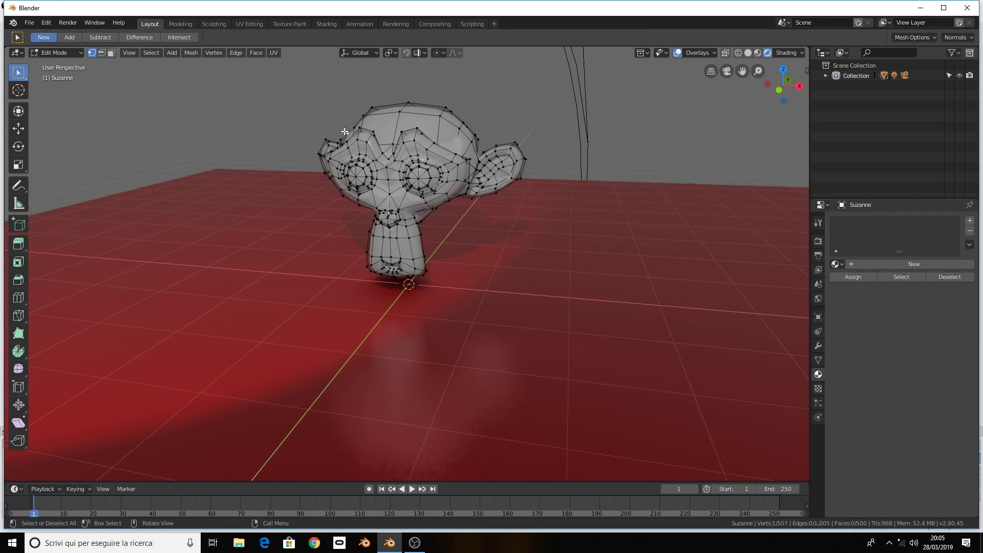
{"action": "left_click", "coordinate": [346, 133]}
{"action": "key", "text": "l"}
{"action": "key", "text": "l"}
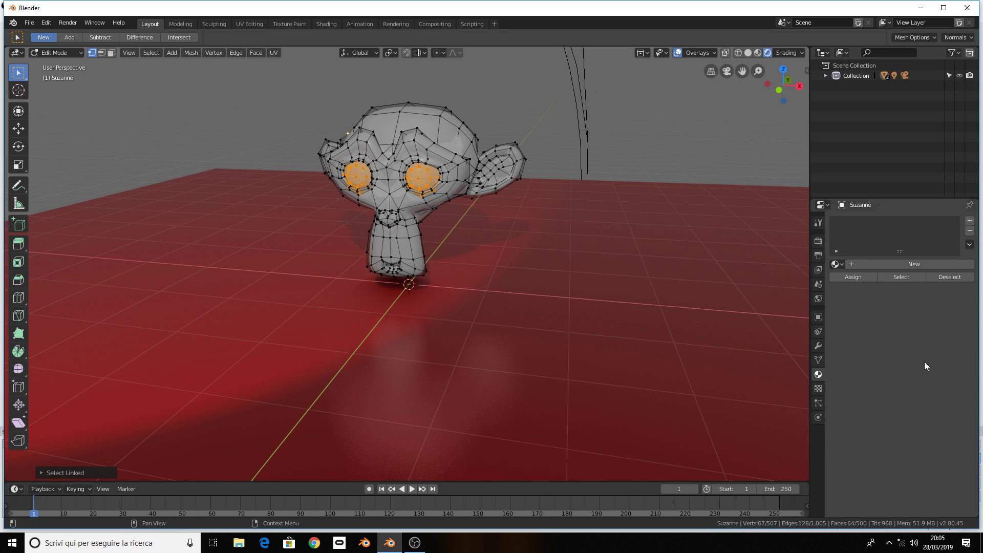
Add a second Emission material with a pale green colour and assign it to the eyes
{"action": "left_click", "coordinate": [878, 263]}
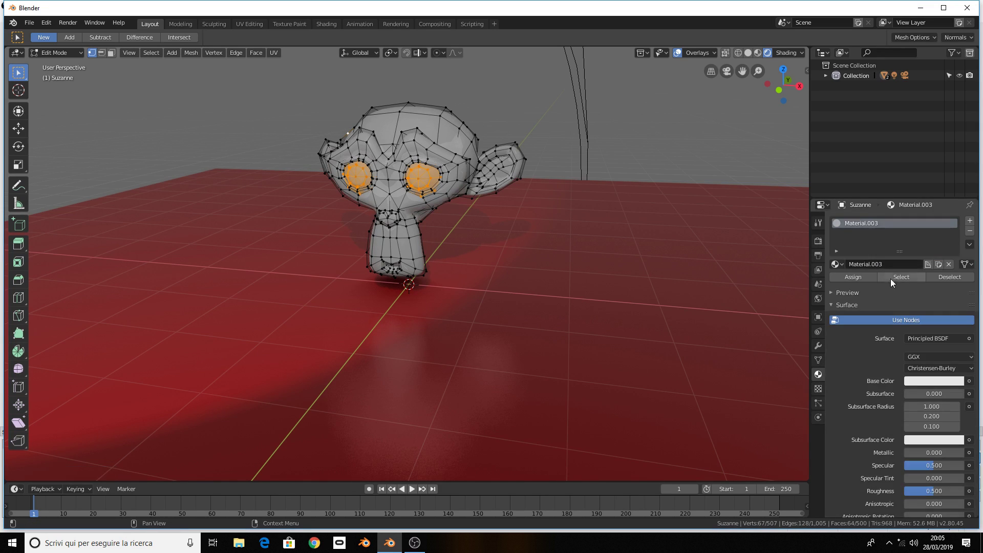
{"action": "left_click", "coordinate": [969, 221]}
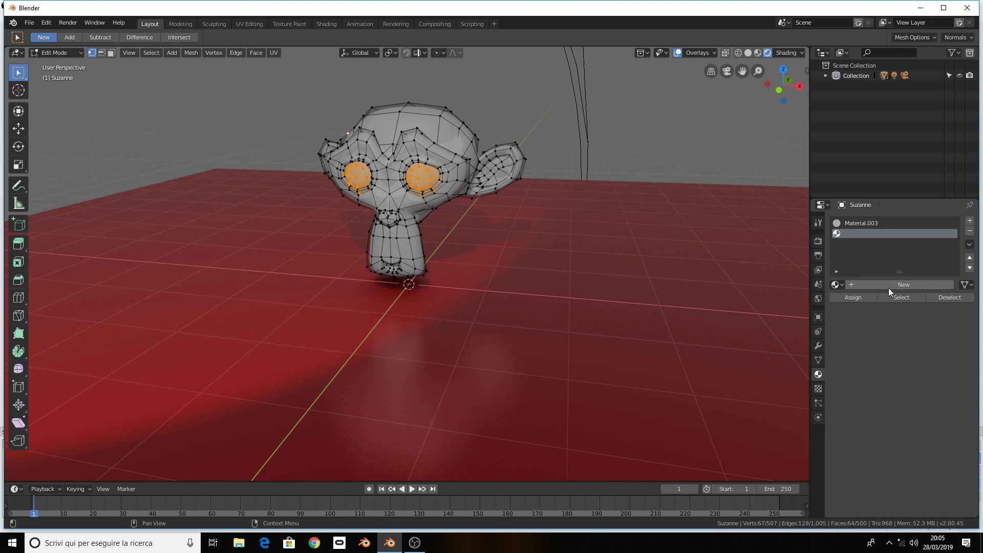
{"action": "left_click", "coordinate": [889, 287]}
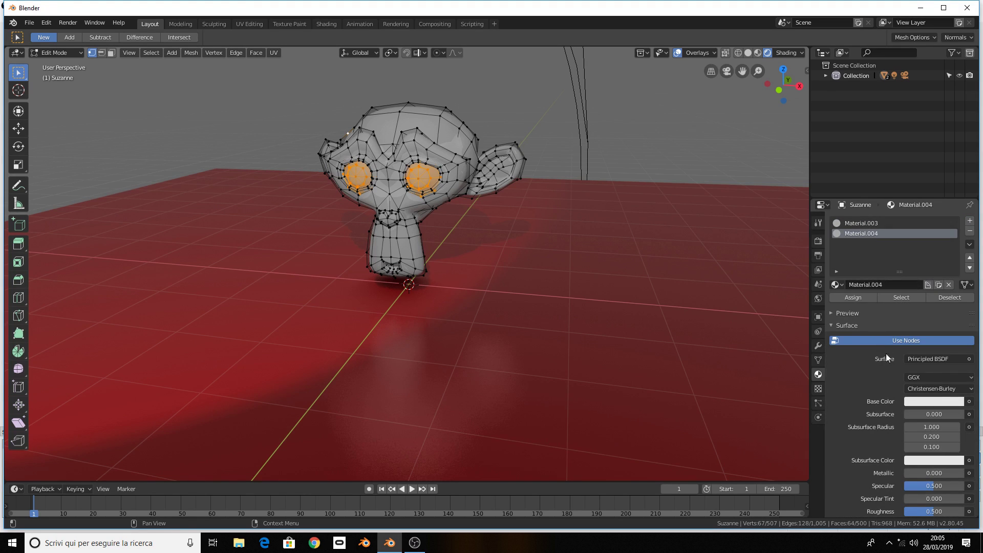
{"action": "left_click", "coordinate": [916, 358]}
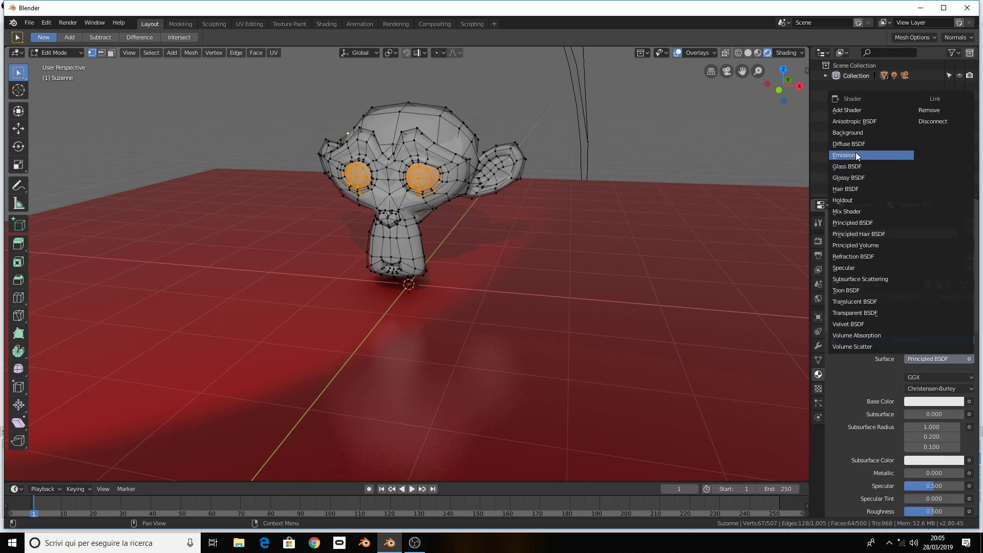
{"action": "left_click", "coordinate": [855, 153]}
{"action": "left_click", "coordinate": [914, 379]}
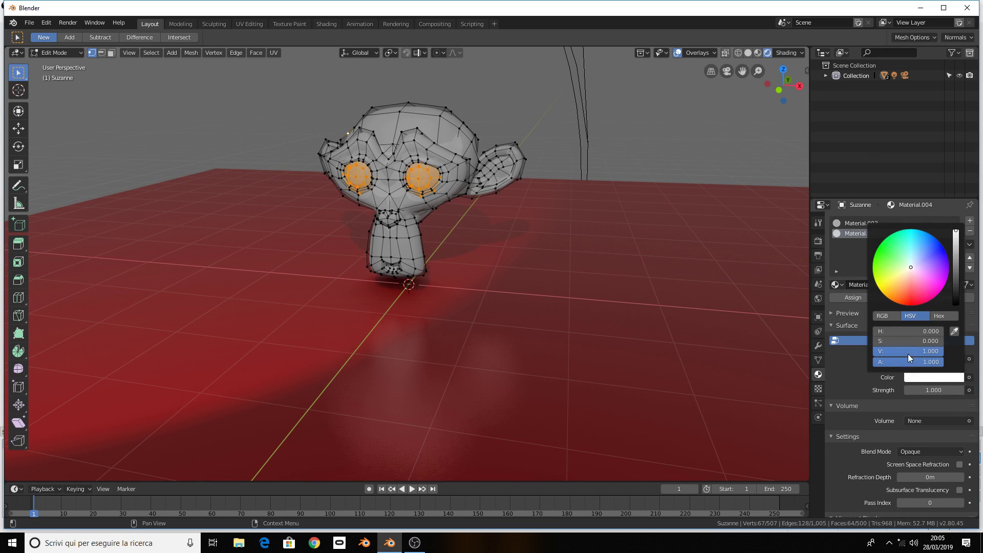
{"action": "mouse_move", "coordinate": [908, 299]}
{"action": "left_mouse_down"}
{"action": "mouse_move", "coordinate": [915, 273]}
{"action": "mouse_move", "coordinate": [898, 264]}
{"action": "left_mouse_up"}
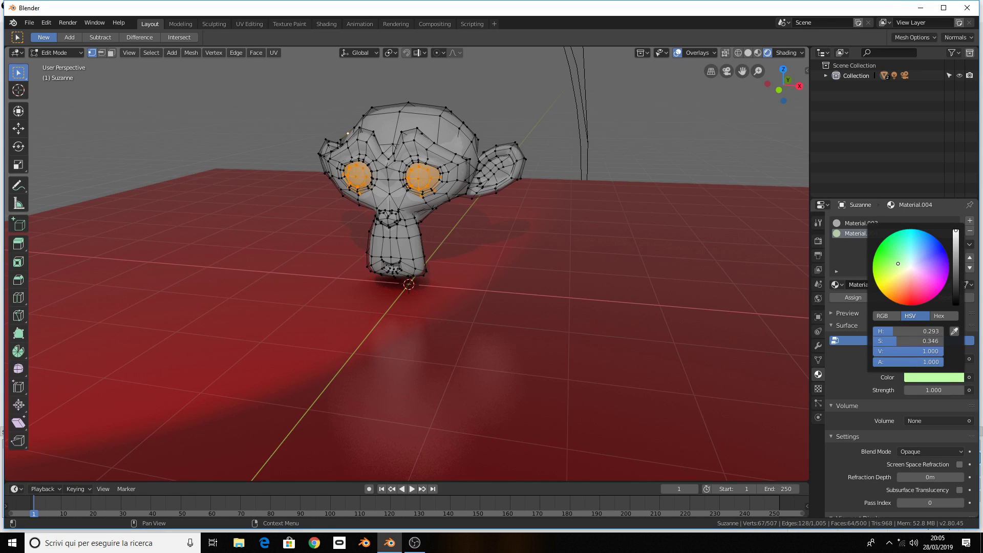
{"action": "left_click", "coordinate": [861, 296]}
{"action": "key", "text": "Tab"}
{"action": "middle_click_drag", "start_coordinate": [459, 236], "coordinate": [515, 238]}
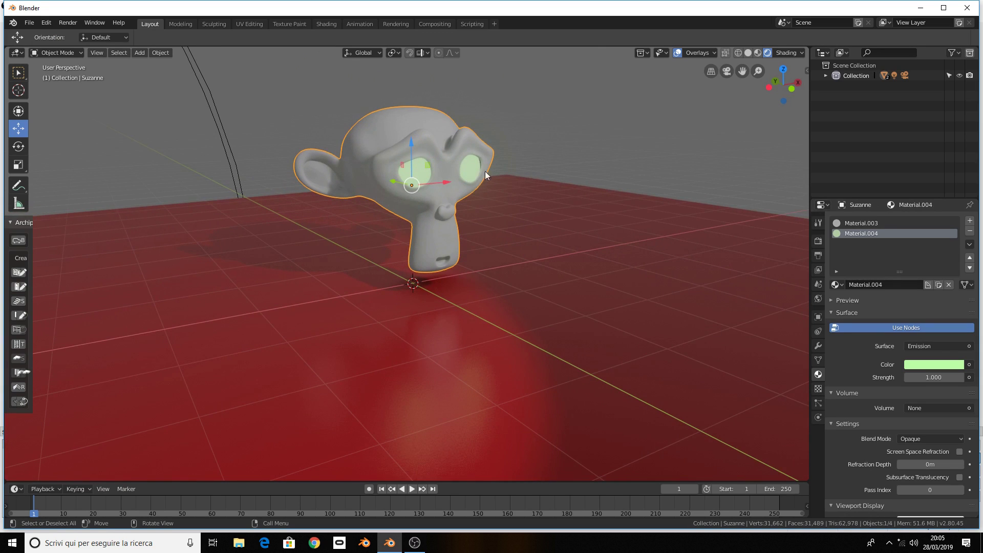
Lower the Eevee Bloom Threshold from 1.044 to 0.532 and orbit to check Suzanne's glowing eyes
{"action": "left_click", "coordinate": [818, 241]}
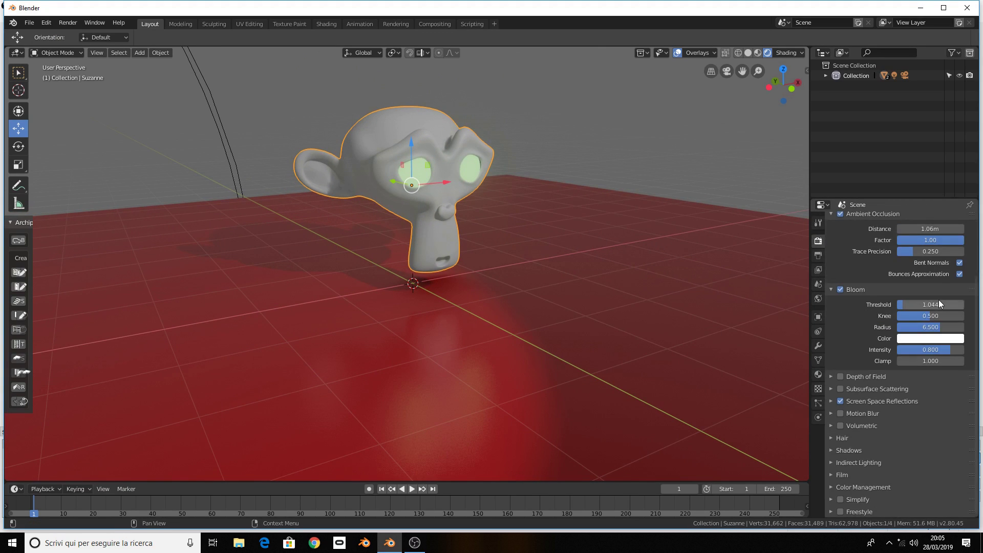
{"action": "left_click_drag", "start_coordinate": [930, 305], "coordinate": [906, 304]}
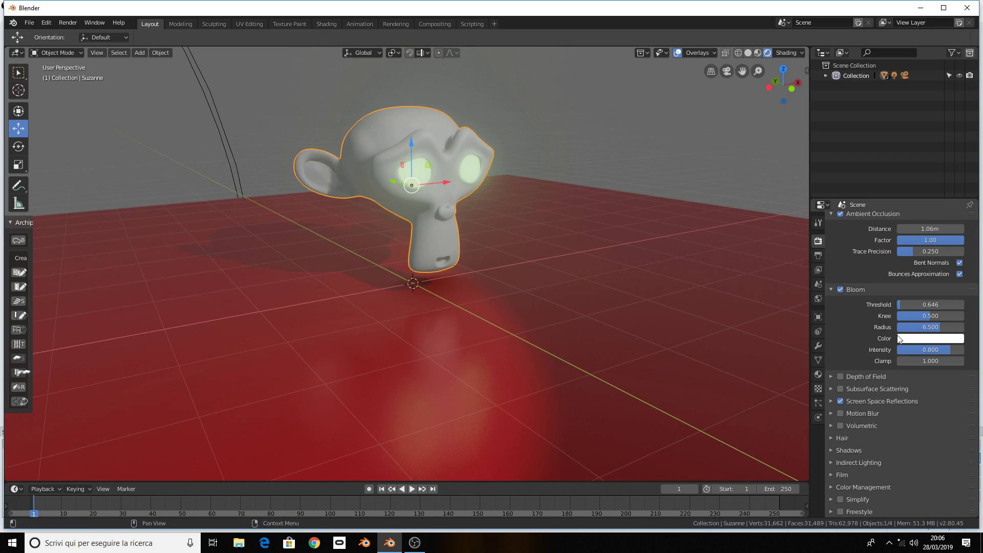
{"action": "left_click_drag", "start_coordinate": [918, 307], "coordinate": [910, 304]}
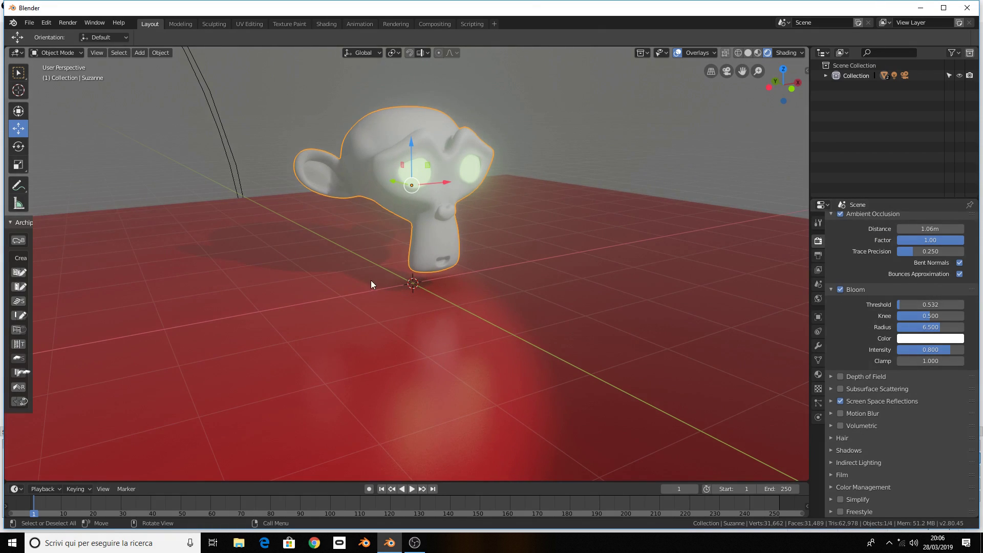
{"action": "mouse_move", "coordinate": [335, 277]}
{"action": "middle_mouse_down"}
{"action": "mouse_move", "coordinate": [368, 269]}
{"action": "mouse_move", "coordinate": [311, 269]}
{"action": "middle_mouse_up"}
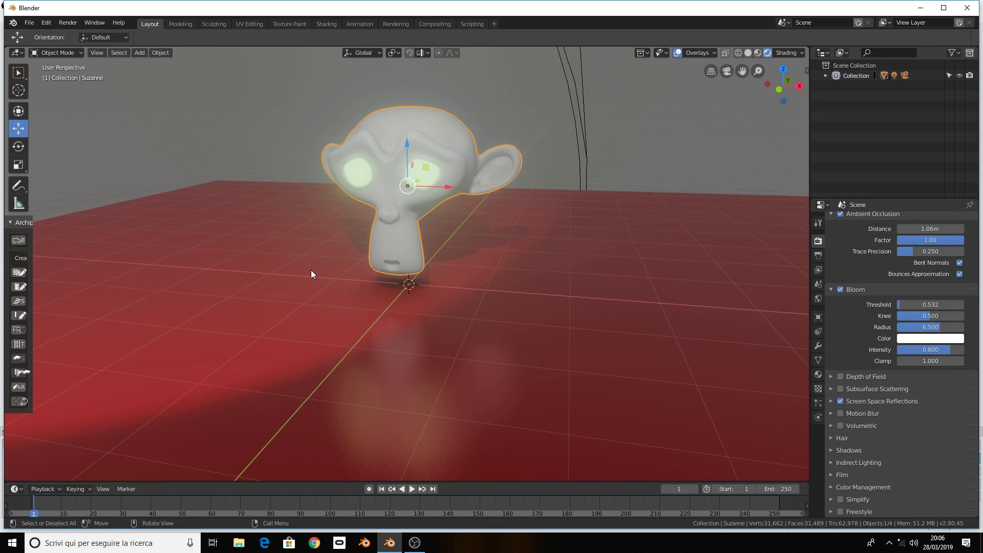
{"action": "middle_click_drag", "start_coordinate": [312, 270], "coordinate": [367, 269]}
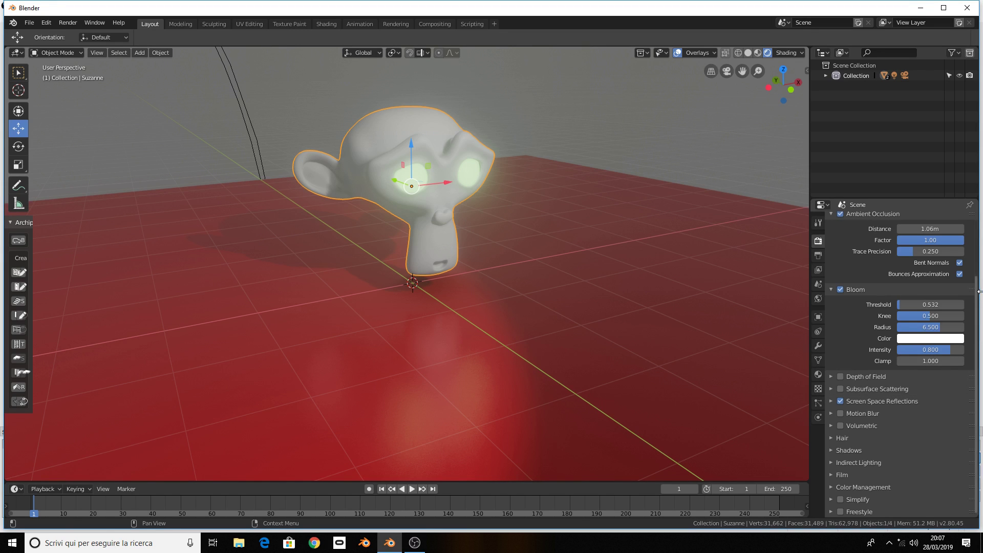
Switch the world Color to an Environment Texture and bring up its Open Image browser
{"action": "middle_click_drag", "start_coordinate": [607, 282], "coordinate": [644, 272]}
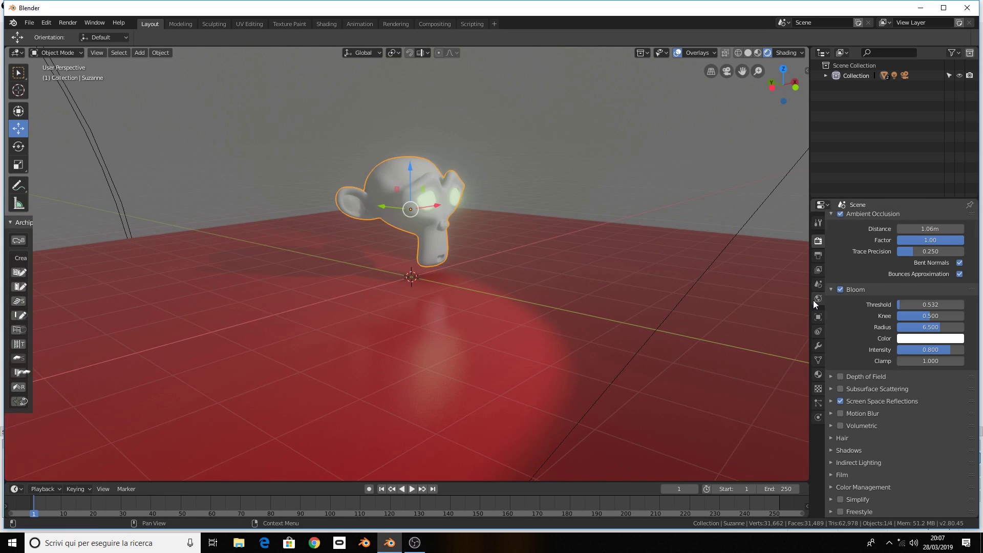
{"action": "left_click", "coordinate": [817, 300]}
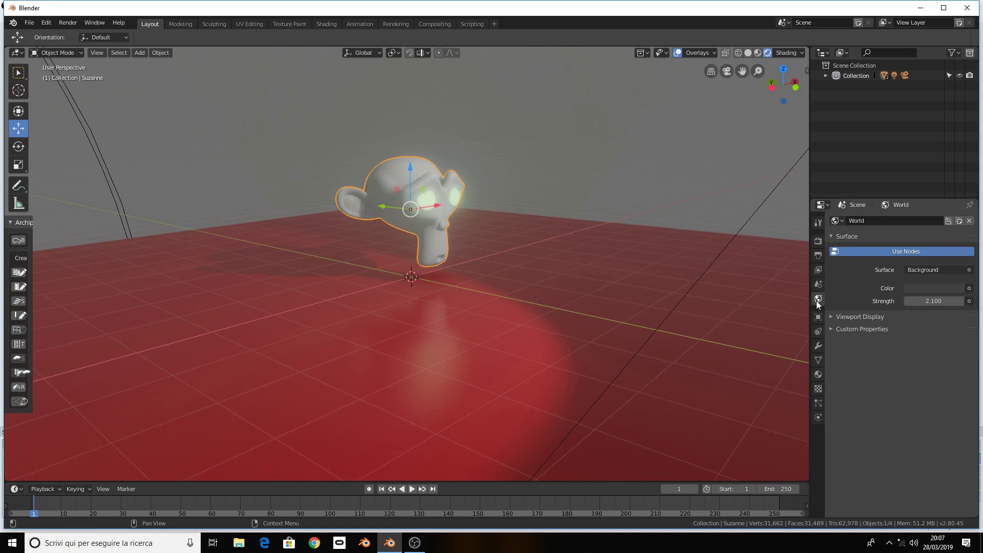
{"action": "left_click", "coordinate": [969, 288]}
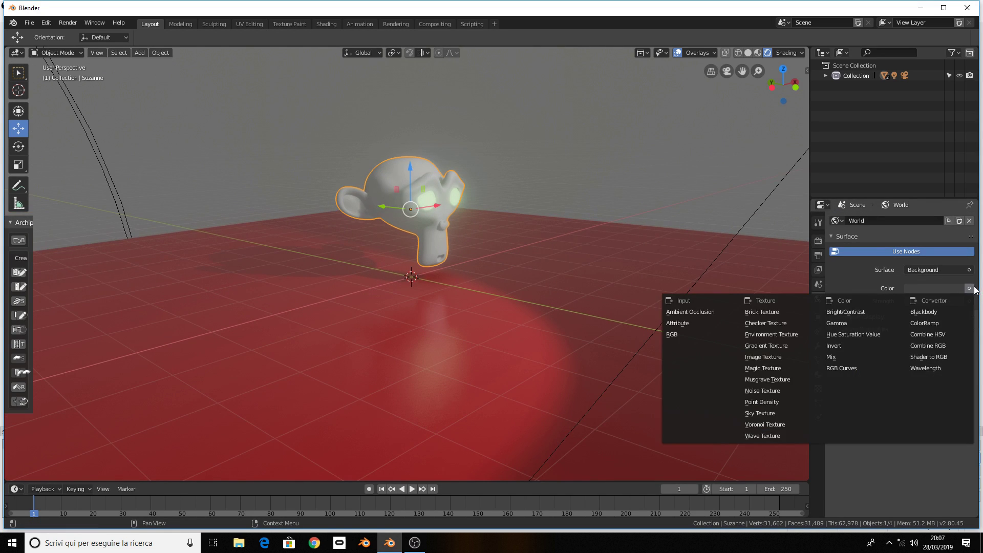
{"action": "left_click", "coordinate": [798, 336]}
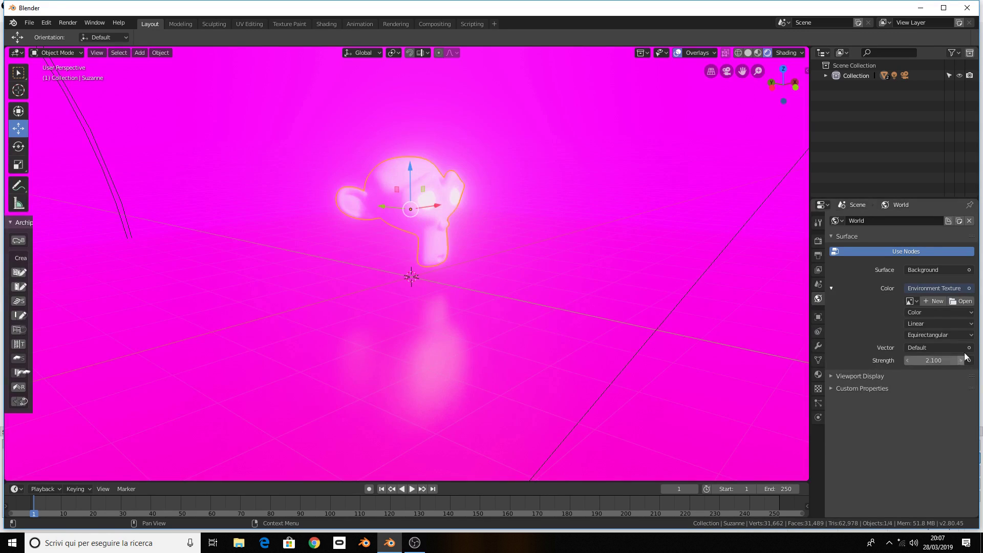
{"action": "left_click", "coordinate": [961, 301]}
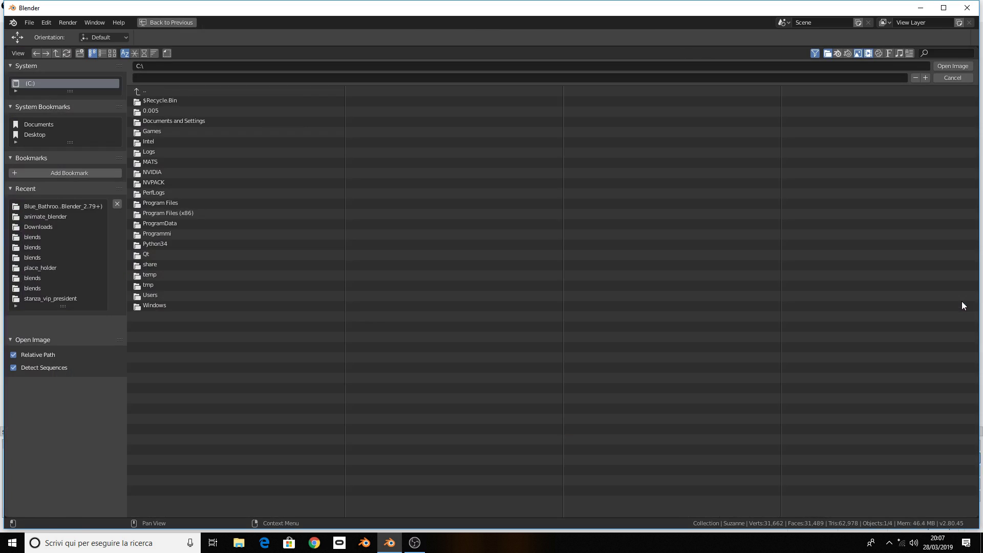
Load esports.jpg from the Desktop as the world environment image
{"action": "left_click", "coordinate": [57, 137]}
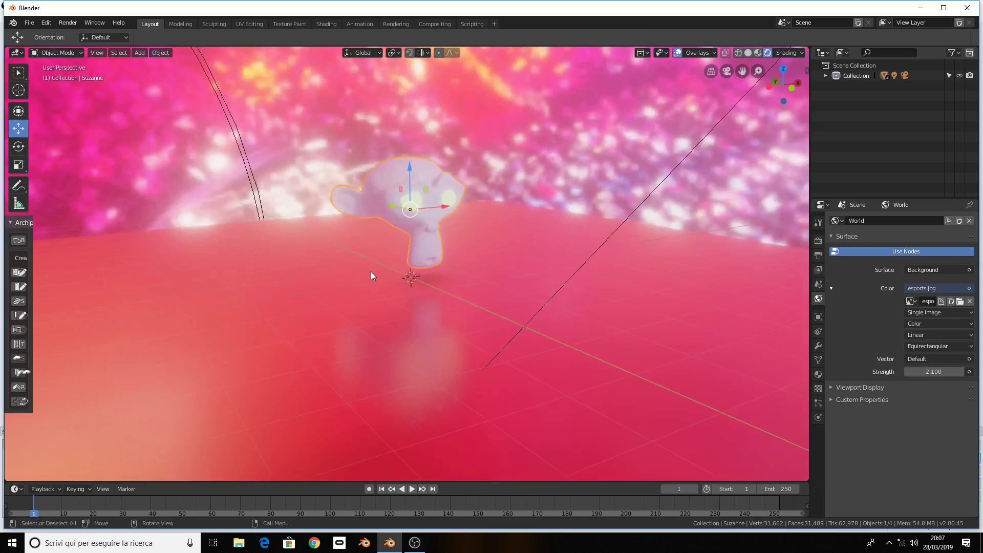
Dim the world Strength to 1.100, orbit to inspect, then start opening another Blender file
{"action": "middle_click_drag", "start_coordinate": [371, 272], "coordinate": [401, 275]}
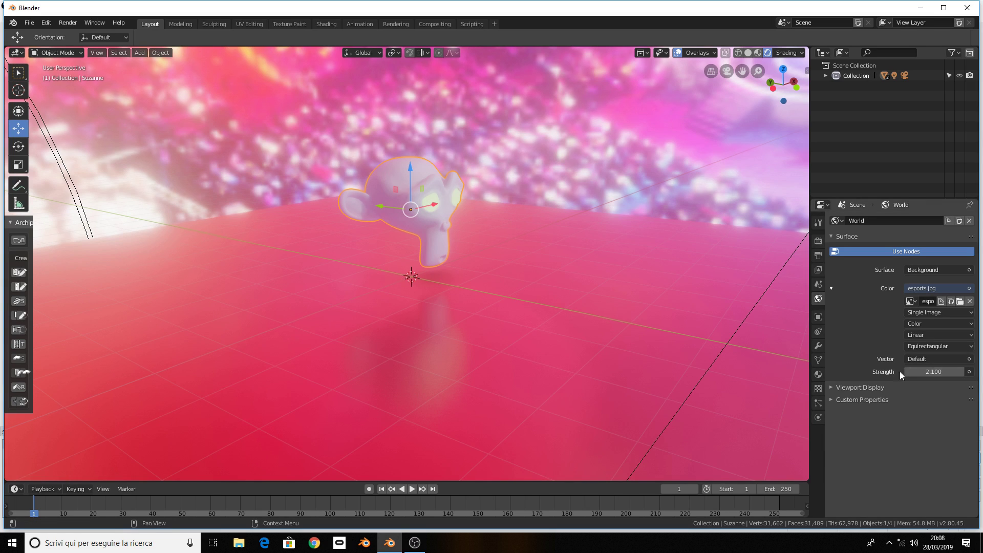
{"action": "mouse_move", "coordinate": [934, 372]}
{"action": "left_mouse_down"}
{"action": "mouse_move", "coordinate": [896, 372]}
{"action": "mouse_move", "coordinate": [917, 372]}
{"action": "left_mouse_up"}
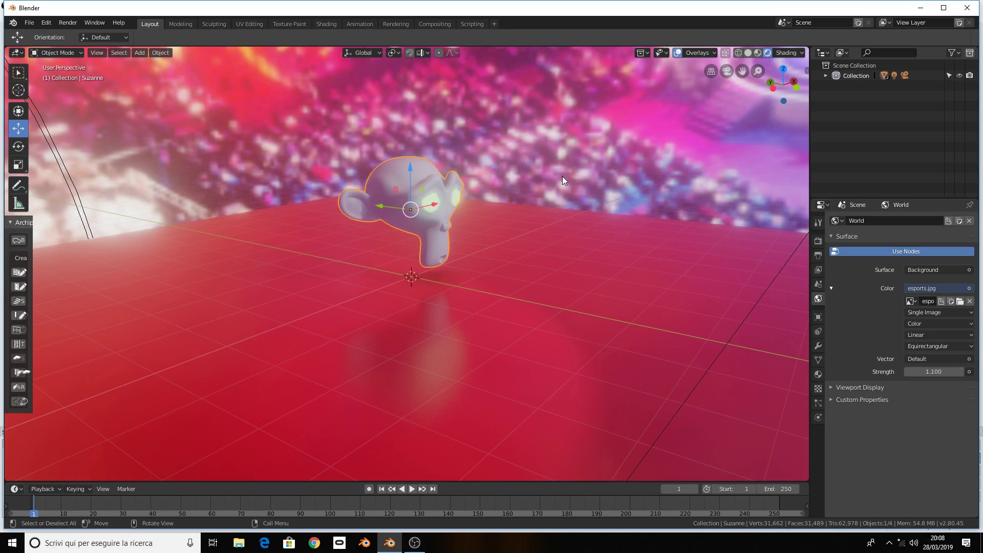
{"action": "mouse_move", "coordinate": [562, 177]}
{"action": "middle_mouse_down"}
{"action": "mouse_move", "coordinate": [529, 161]}
{"action": "mouse_move", "coordinate": [506, 169]}
{"action": "mouse_move", "coordinate": [395, 162]}
{"action": "mouse_move", "coordinate": [513, 165]}
{"action": "middle_mouse_up"}
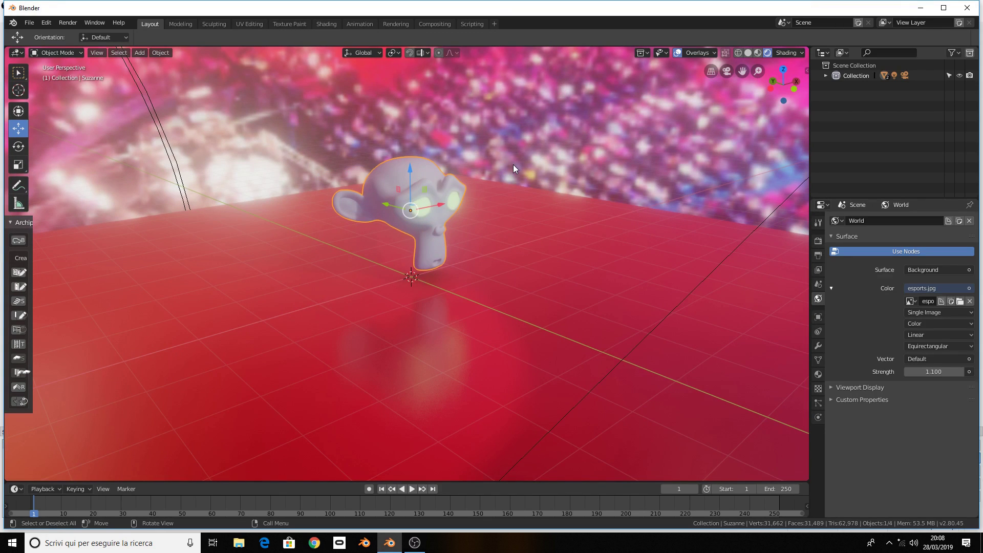
{"action": "mouse_move", "coordinate": [513, 165]}
{"action": "middle_mouse_down"}
{"action": "mouse_move", "coordinate": [518, 187]}
{"action": "mouse_move", "coordinate": [480, 182]}
{"action": "middle_mouse_up"}
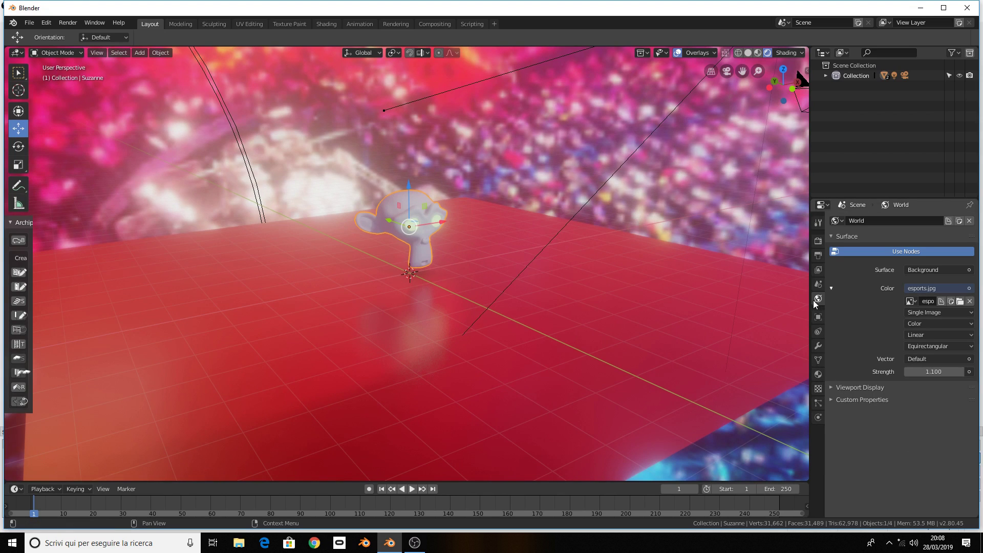
{"action": "left_click", "coordinate": [816, 247]}
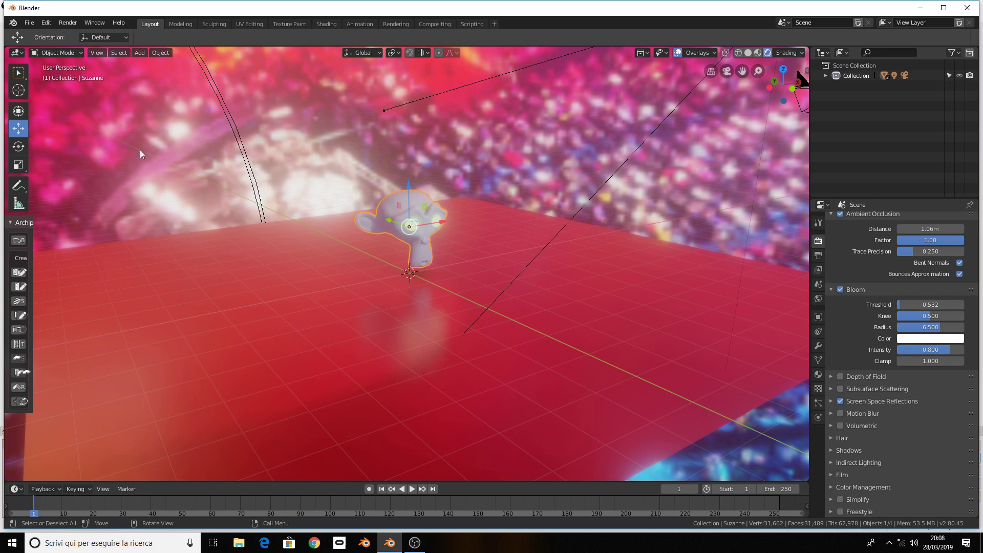
{"action": "left_click", "coordinate": [29, 23]}
Open bathroom_gumroad.blend from the Blue_Bathroom project folder
{"action": "left_click", "coordinate": [35, 47]}
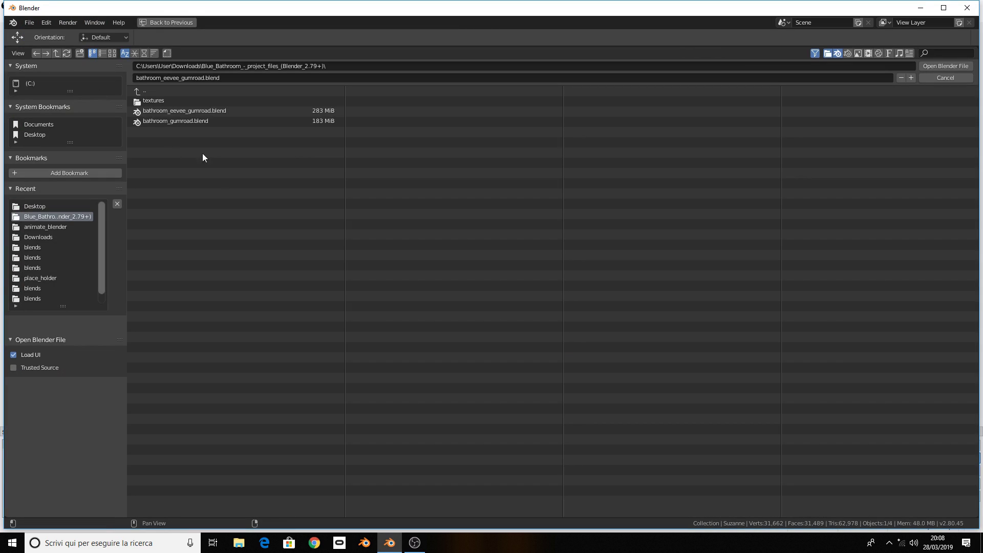
{"action": "left_click", "coordinate": [212, 124]}
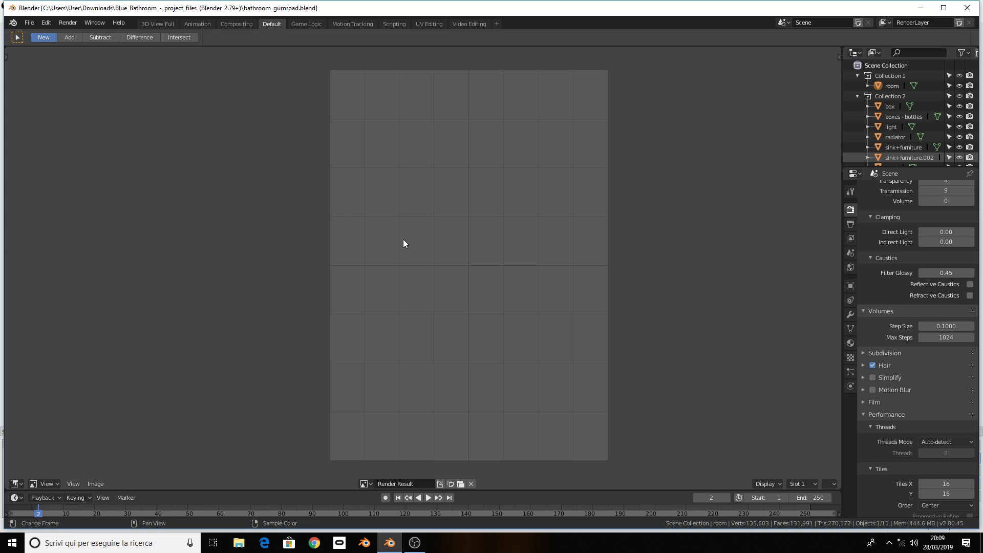
Preview the bathroom camera view in Rendered shading using Cycles with the Experimental feature set
{"action": "key", "text": "shift+F5"}
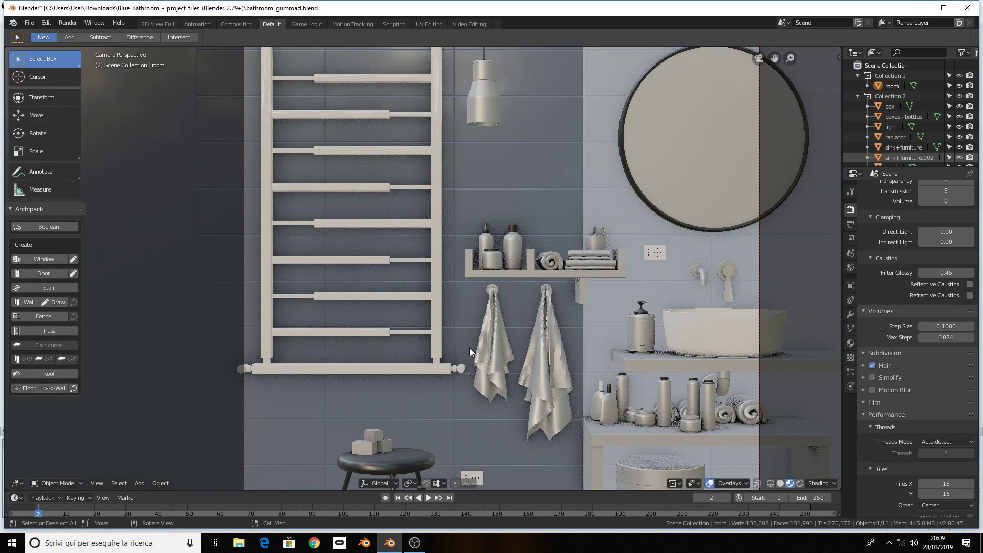
{"action": "scroll", "coordinate": [638, 349], "scroll_direction": "down", "scroll_amount": 1}
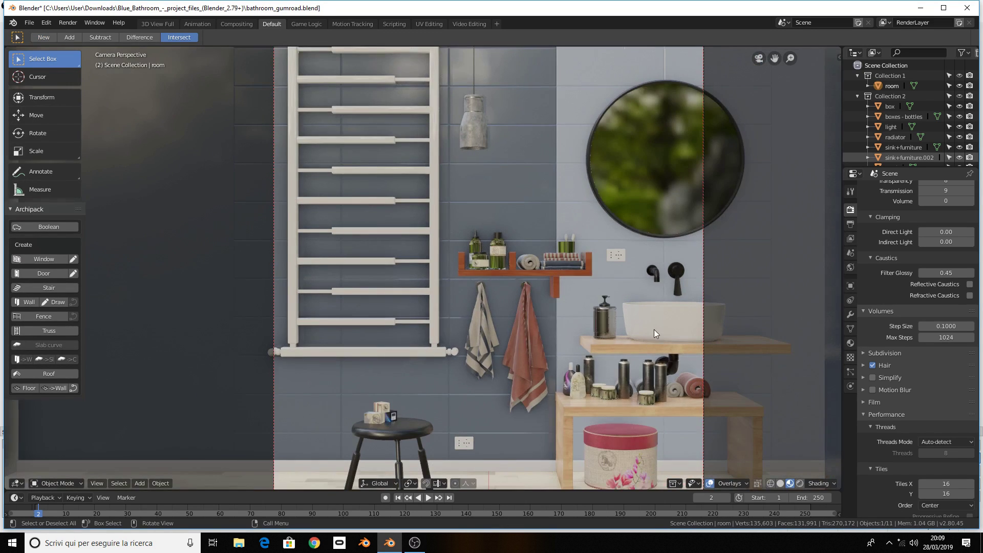
{"action": "scroll", "coordinate": [654, 330], "scroll_direction": "down", "scroll_amount": 2}
{"action": "scroll", "coordinate": [893, 253], "scroll_direction": "up", "scroll_amount": 5}
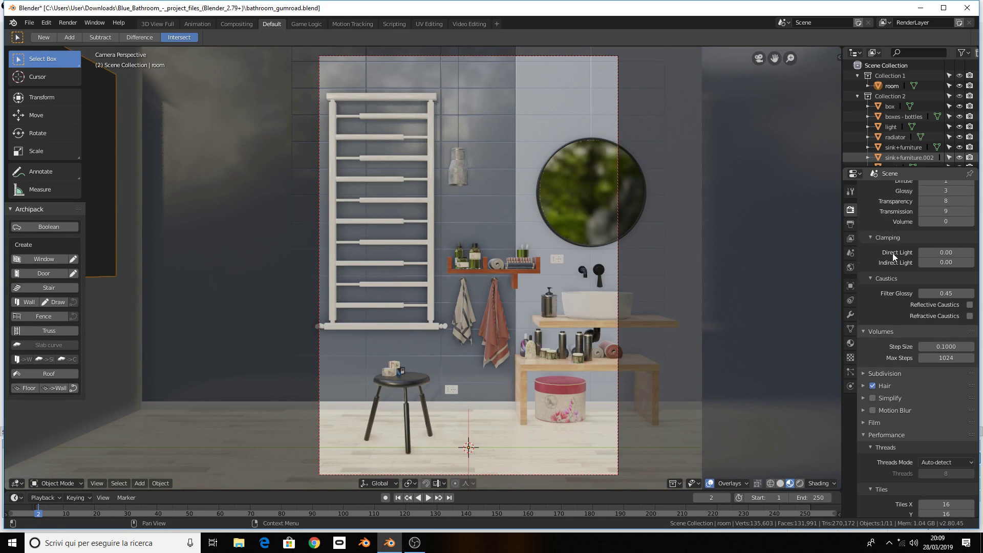
{"action": "scroll", "coordinate": [892, 254], "scroll_direction": "up", "scroll_amount": 6}
{"action": "scroll", "coordinate": [871, 216], "scroll_direction": "up", "scroll_amount": 2}
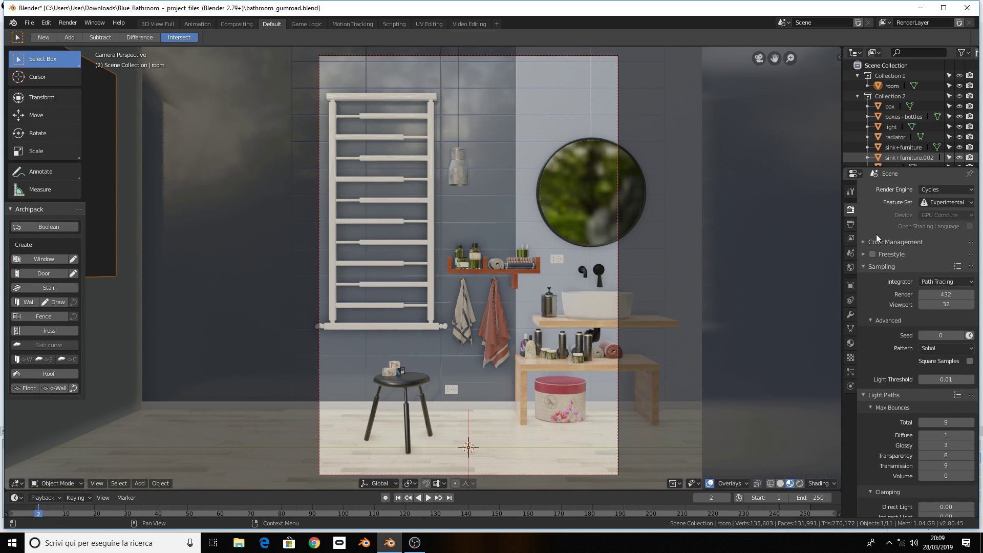
{"action": "left_click", "coordinate": [800, 483]}
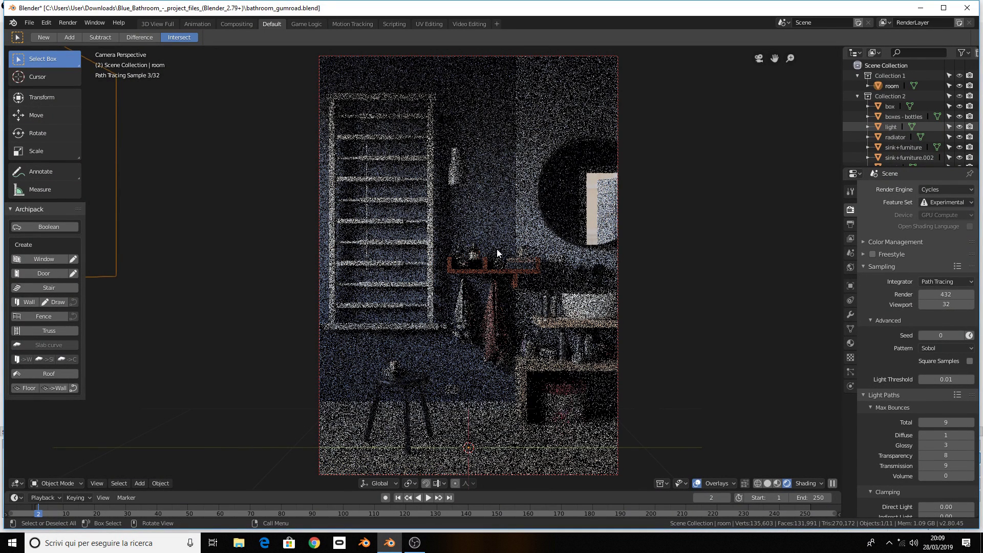
Enable CUDA on the GeForce GTX 1080 in Preferences so Cycles uses GPU Compute
{"action": "key", "text": "ctrl+alt+u"}
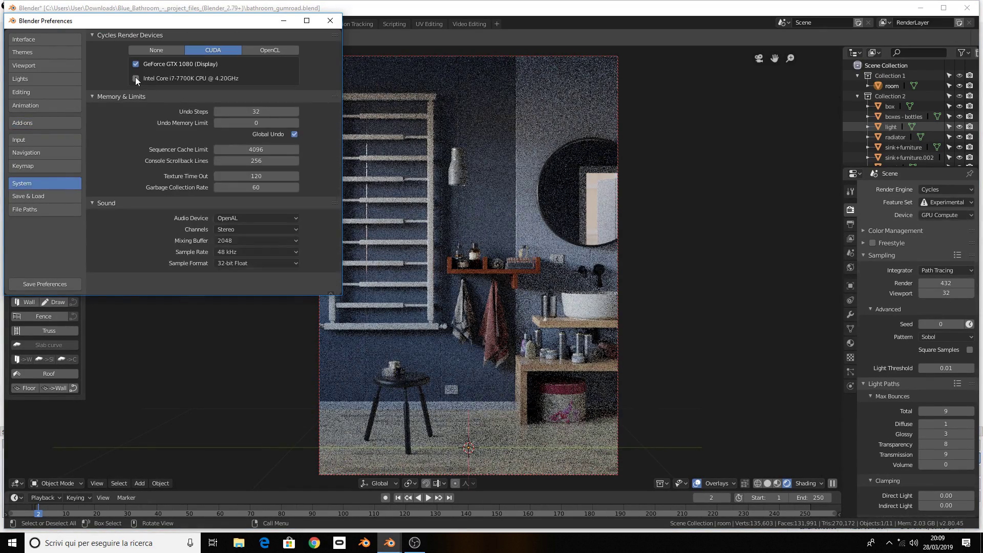
{"action": "left_click", "coordinate": [329, 21]}
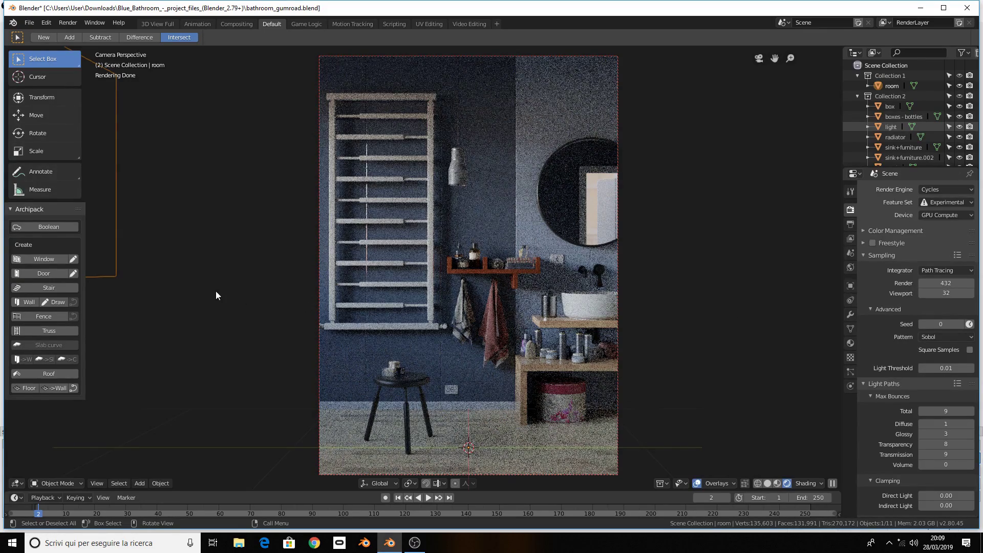
Orbit out of the camera and zoom in on the radiator, mirror and sink
{"action": "middle_click_drag", "start_coordinate": [246, 284], "coordinate": [360, 285]}
{"action": "scroll", "coordinate": [361, 285], "scroll_direction": "down", "scroll_amount": 4}
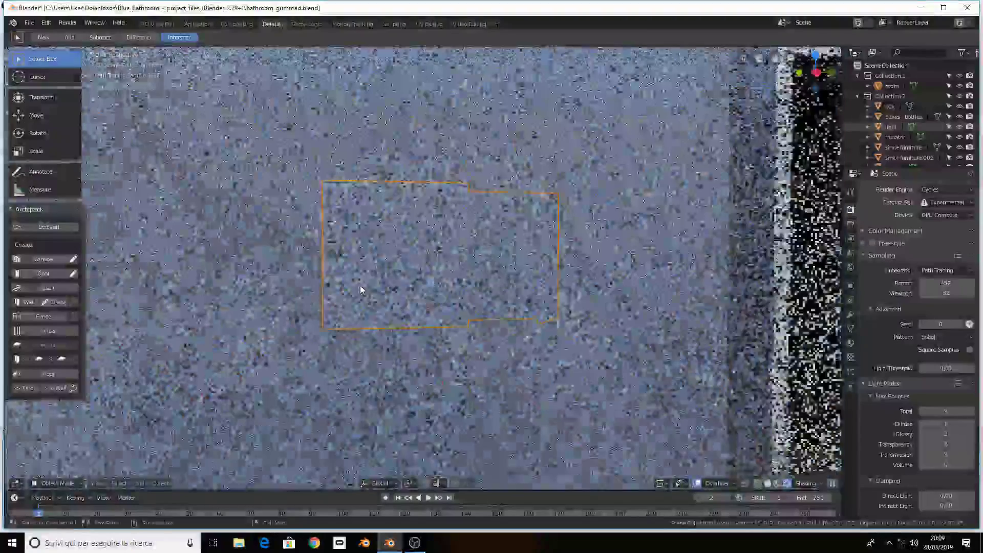
{"action": "scroll", "coordinate": [361, 285], "scroll_direction": "down", "scroll_amount": 2}
{"action": "scroll", "coordinate": [360, 286], "scroll_direction": "up", "scroll_amount": 3}
{"action": "key", "text": "alt+Tab"}
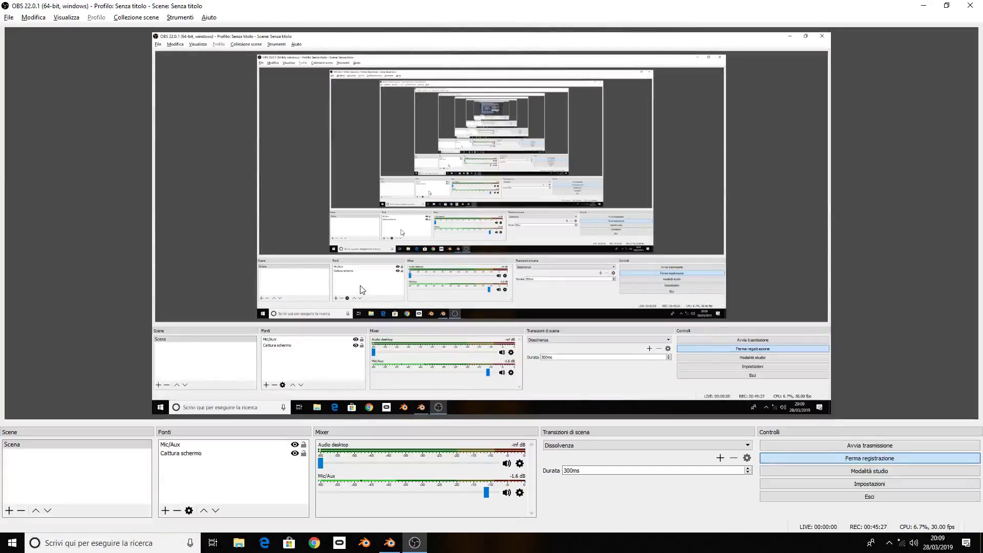
{"action": "key", "text": "alt+Tab"}
{"action": "scroll", "coordinate": [361, 280], "scroll_direction": "up", "scroll_amount": 2}
{"action": "scroll", "coordinate": [363, 280], "scroll_direction": "up", "scroll_amount": 3}
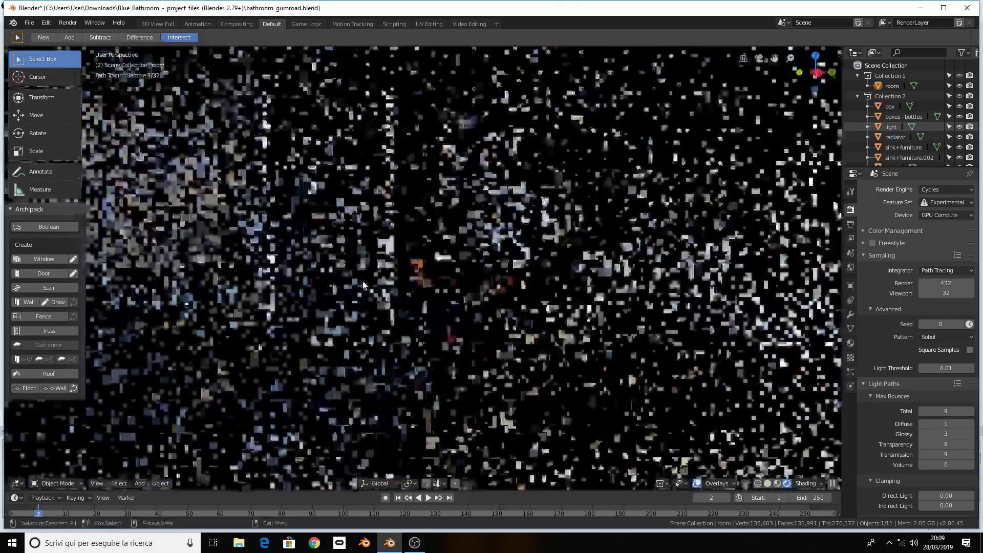
{"action": "scroll", "coordinate": [362, 280], "scroll_direction": "down", "scroll_amount": 2}
{"action": "scroll", "coordinate": [363, 281], "scroll_direction": "up", "scroll_amount": 1}
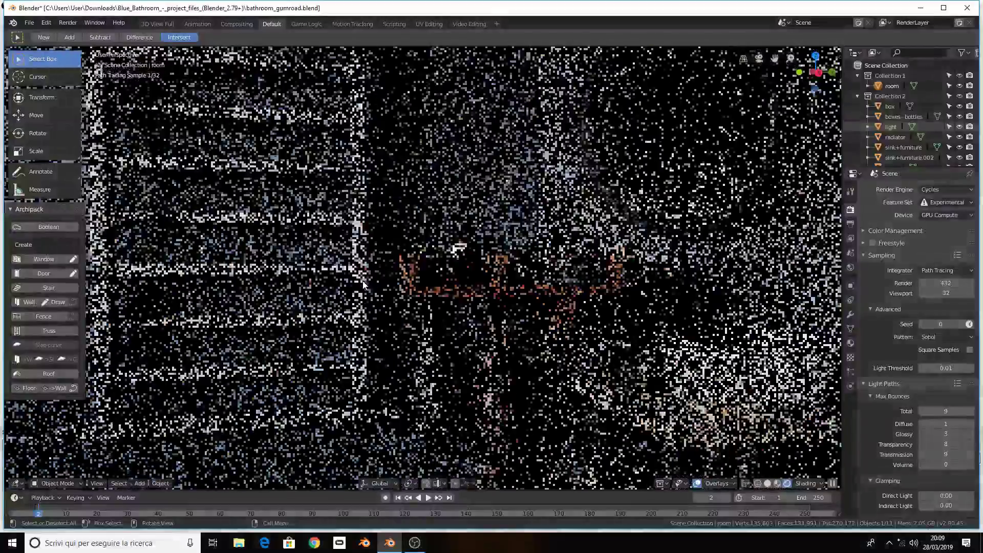
{"action": "scroll", "coordinate": [363, 281], "scroll_direction": "up", "scroll_amount": 1}
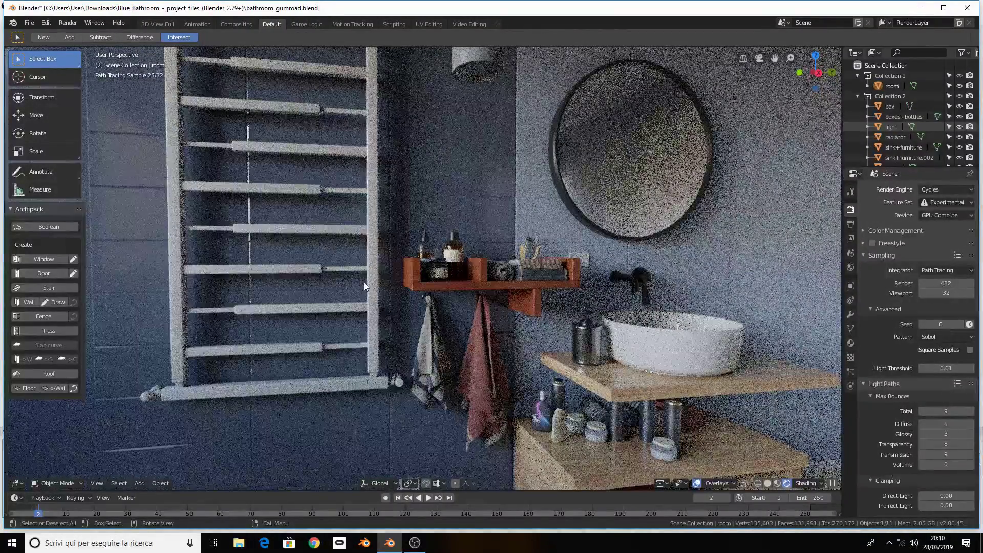
Open bathroom_eevee_gumroad.blend and switch the viewport to Rendered Eevee shading
{"action": "left_click", "coordinate": [29, 22]}
{"action": "left_click", "coordinate": [42, 45]}
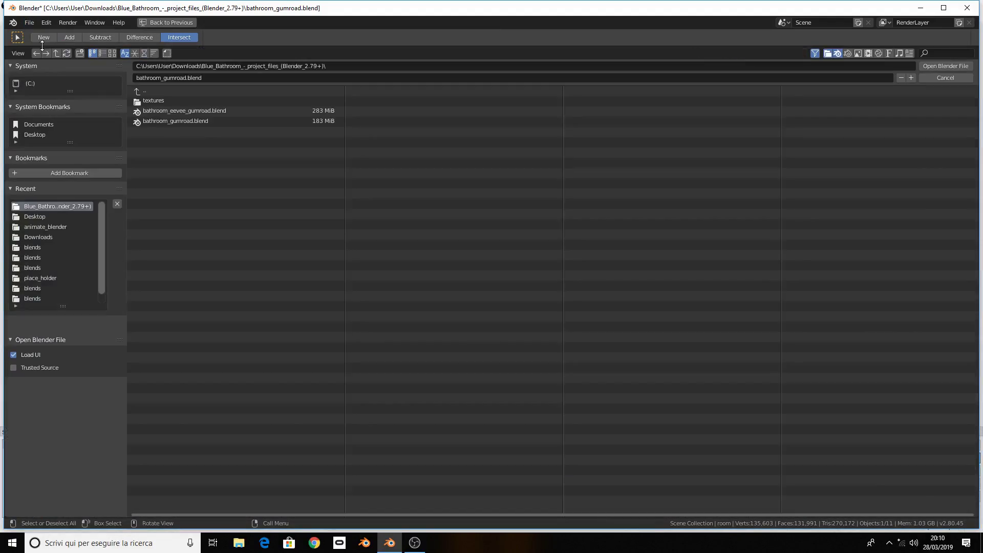
{"action": "double_click", "coordinate": [186, 112]}
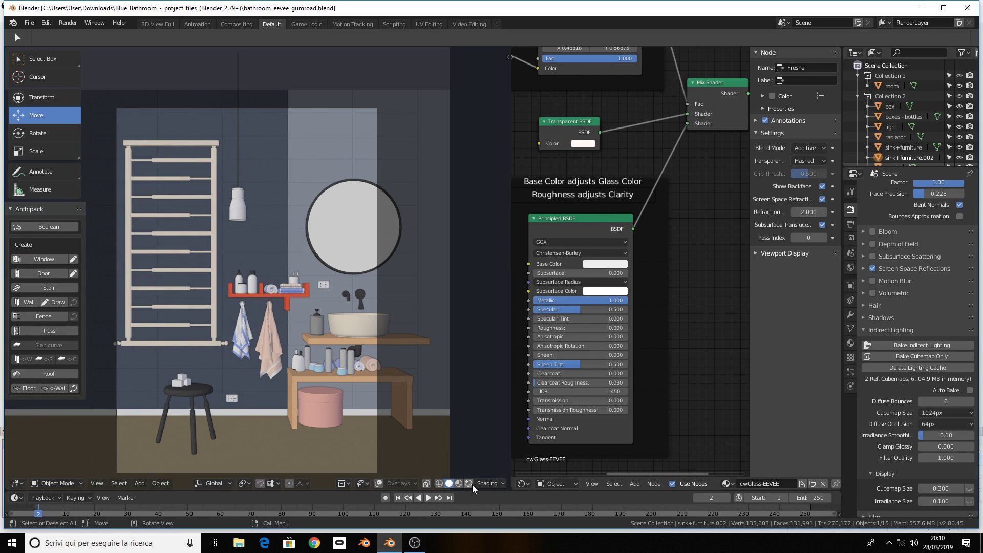
{"action": "key", "text": "shift+z"}
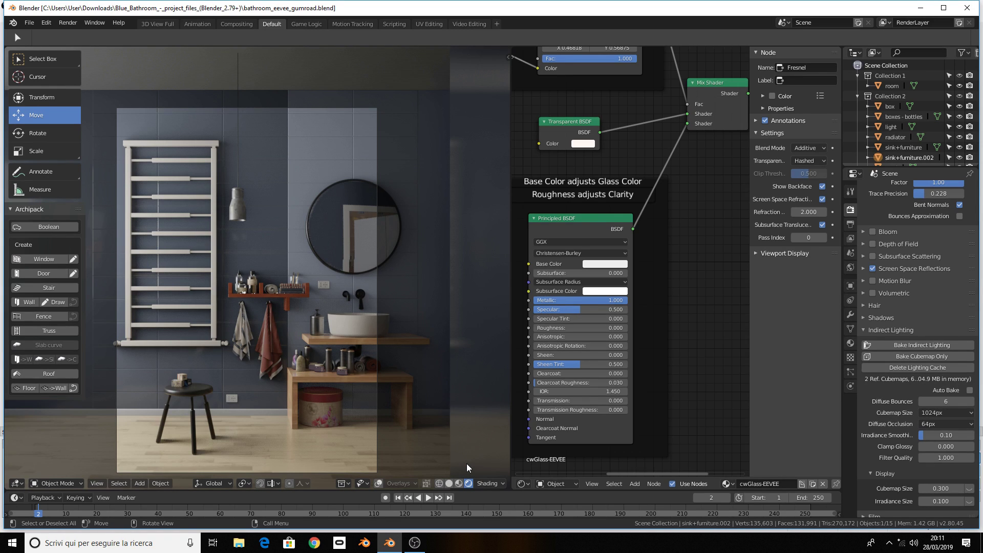
Exit camera view, zoom out and orbit to a wide frontal view of the Eevee bathroom
{"action": "scroll", "coordinate": [922, 112], "scroll_direction": "down", "scroll_amount": 3}
{"action": "scroll", "coordinate": [949, 99], "scroll_direction": "down", "scroll_amount": 2}
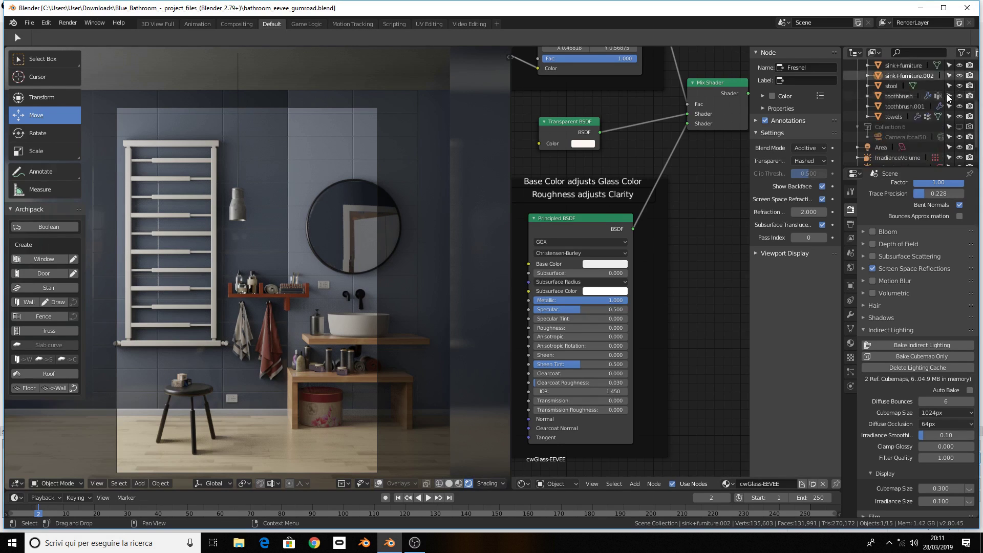
{"action": "scroll", "coordinate": [949, 99], "scroll_direction": "down", "scroll_amount": 1}
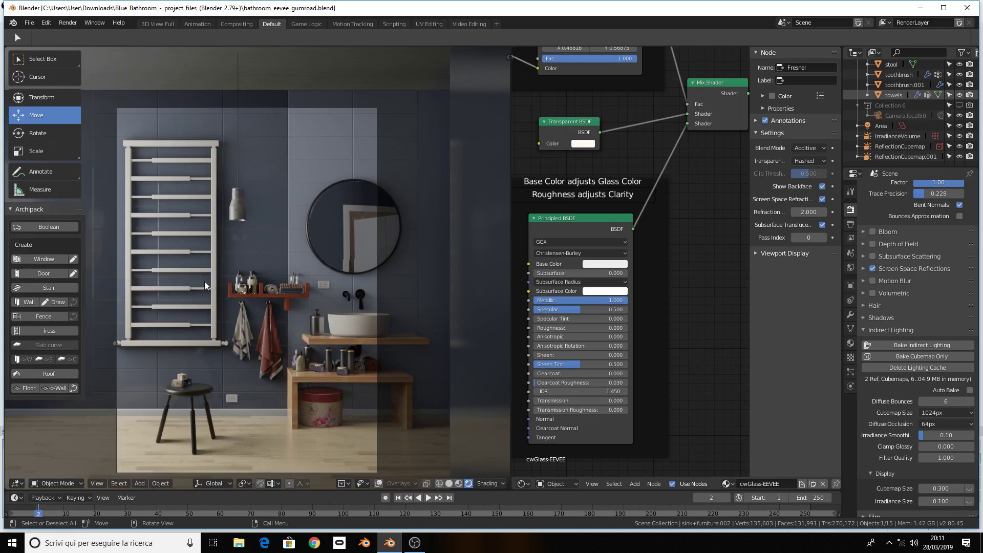
{"action": "key", "text": "KP_0"}
{"action": "scroll", "coordinate": [242, 284], "scroll_direction": "up", "scroll_amount": 3}
{"action": "scroll", "coordinate": [242, 285], "scroll_direction": "up", "scroll_amount": 2}
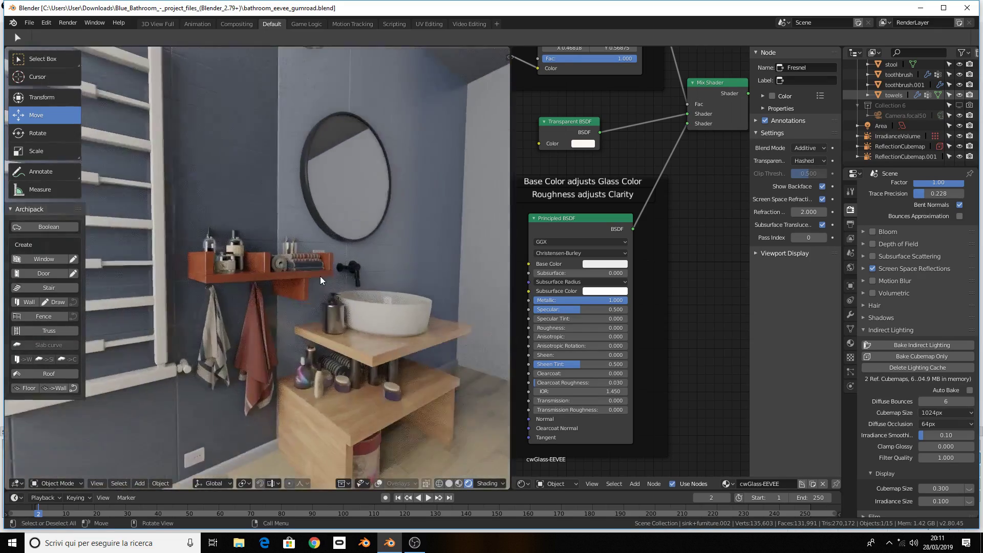
{"action": "scroll", "coordinate": [320, 276], "scroll_direction": "up", "scroll_amount": 2}
{"action": "scroll", "coordinate": [321, 276], "scroll_direction": "down", "scroll_amount": 3}
{"action": "mouse_move", "coordinate": [321, 276]}
{"action": "middle_mouse_down"}
{"action": "mouse_move", "coordinate": [198, 265]}
{"action": "mouse_move", "coordinate": [344, 279]}
{"action": "mouse_move", "coordinate": [322, 266]}
{"action": "mouse_move", "coordinate": [255, 370]}
{"action": "mouse_move", "coordinate": [335, 439]}
{"action": "mouse_move", "coordinate": [355, 419]}
{"action": "mouse_move", "coordinate": [300, 399]}
{"action": "mouse_move", "coordinate": [302, 266]}
{"action": "mouse_move", "coordinate": [340, 327]}
{"action": "mouse_move", "coordinate": [283, 386]}
{"action": "middle_mouse_up"}
Move the stool up to the ceiling, then undo so it returns to its floor spot
{"action": "left_click", "coordinate": [224, 376]}
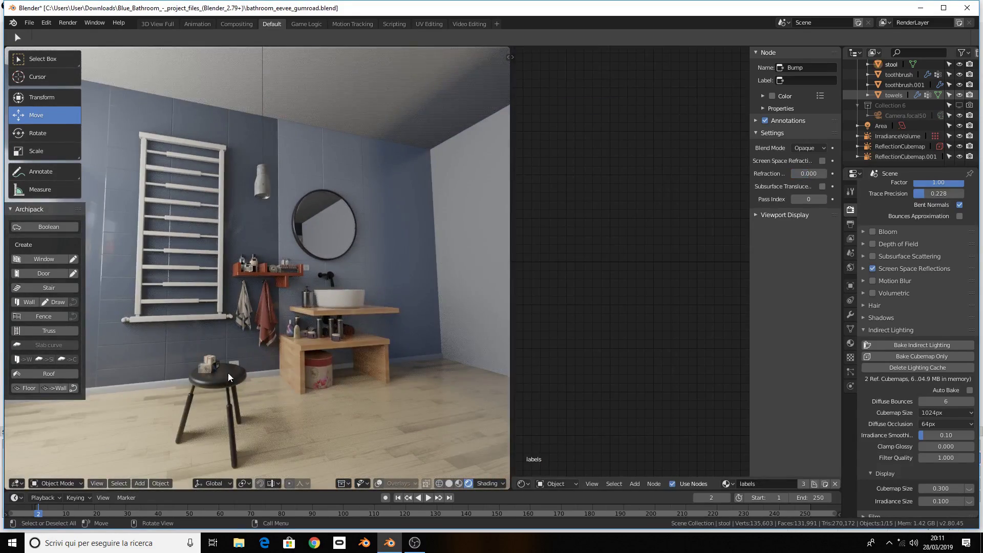
{"action": "key", "text": "g"}
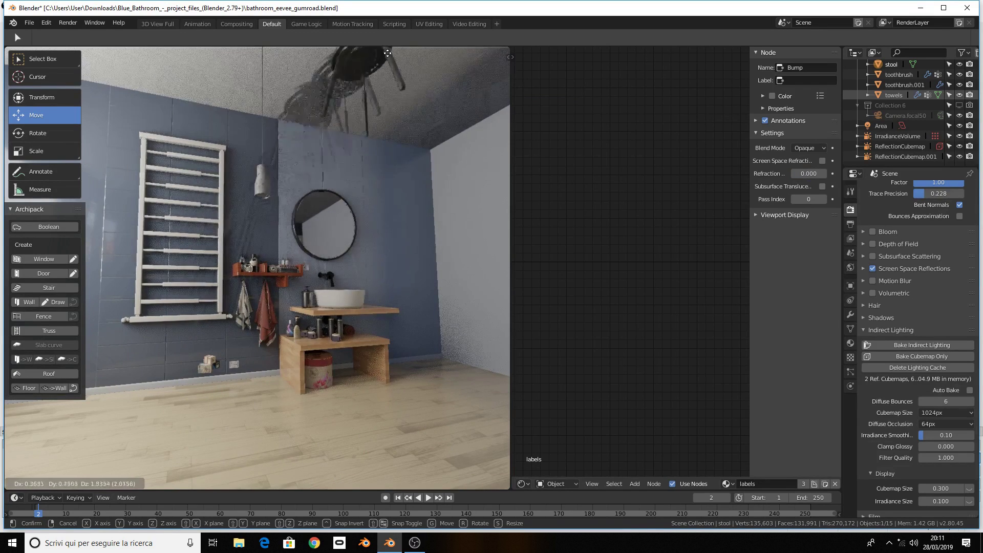
{"action": "left_click", "coordinate": [387, 60]}
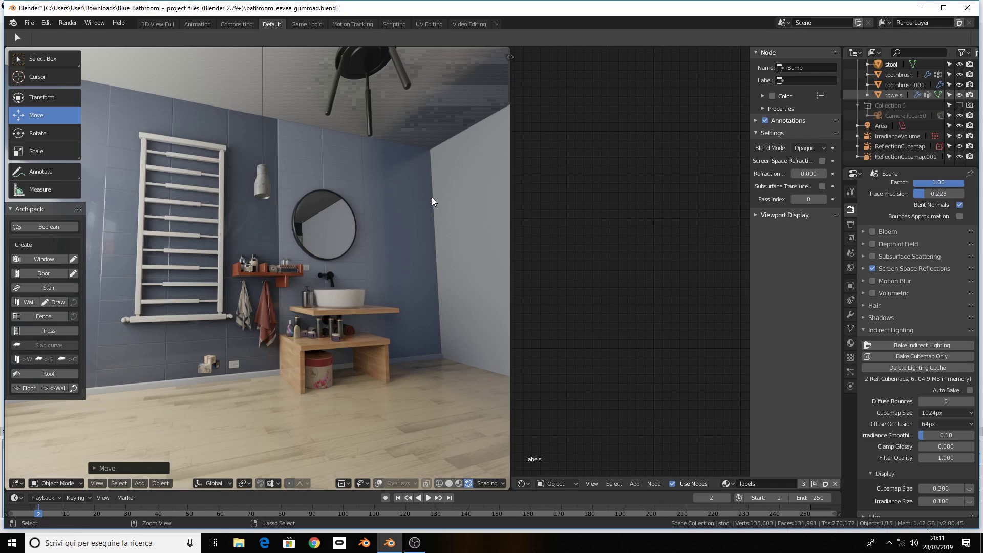
{"action": "key", "text": "ctrl+z"}
Zoom in and orbit to an angled view of the mirror and sink unit
{"action": "scroll", "coordinate": [440, 287], "scroll_direction": "up", "scroll_amount": 2}
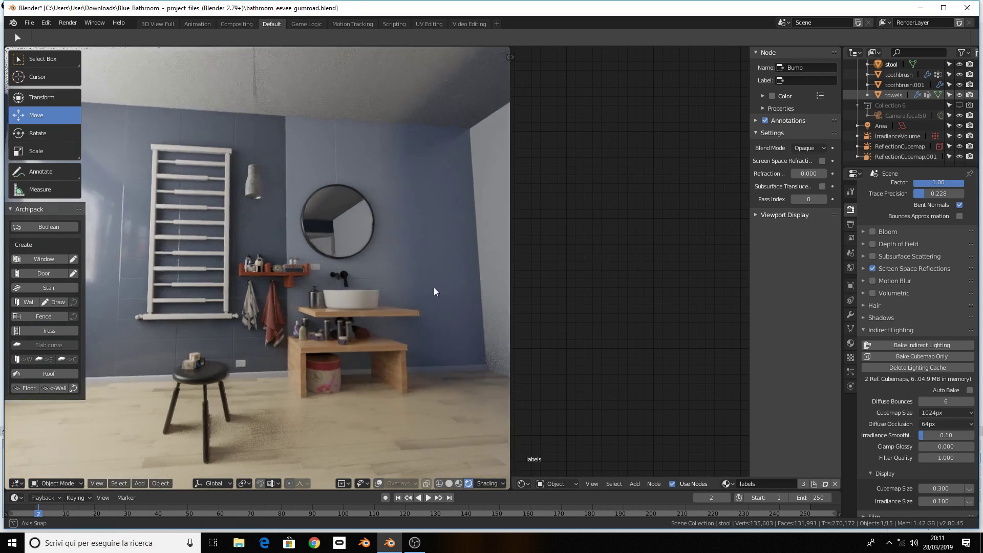
{"action": "scroll", "coordinate": [420, 288], "scroll_direction": "up", "scroll_amount": 2}
{"action": "scroll", "coordinate": [420, 287], "scroll_direction": "up", "scroll_amount": 2}
{"action": "scroll", "coordinate": [359, 261], "scroll_direction": "up", "scroll_amount": 1}
{"action": "mouse_move", "coordinate": [351, 255]}
{"action": "middle_mouse_down"}
{"action": "mouse_move", "coordinate": [367, 266]}
{"action": "mouse_move", "coordinate": [279, 260]}
{"action": "mouse_move", "coordinate": [259, 211]}
{"action": "mouse_move", "coordinate": [279, 130]}
{"action": "mouse_move", "coordinate": [416, 353]}
{"action": "mouse_move", "coordinate": [302, 87]}
{"action": "mouse_move", "coordinate": [325, 149]}
{"action": "middle_mouse_up"}
Orbit close to the stool and select the bottles on the sink's lower shelf
{"action": "scroll", "coordinate": [409, 314], "scroll_direction": "up", "scroll_amount": 2}
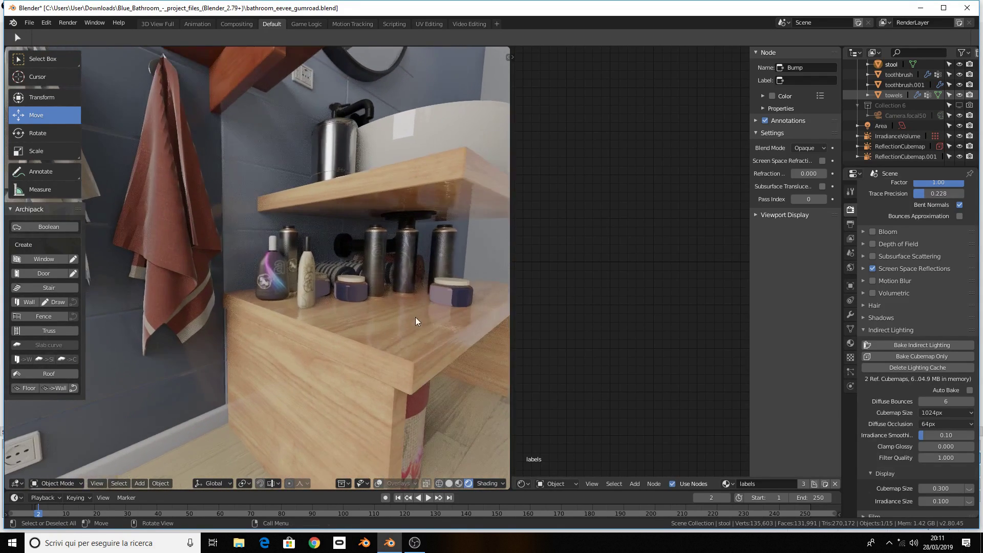
{"action": "mouse_move", "coordinate": [416, 317]}
{"action": "middle_mouse_down"}
{"action": "mouse_move", "coordinate": [241, 267]}
{"action": "mouse_move", "coordinate": [386, 288]}
{"action": "middle_mouse_up"}
{"action": "left_click", "coordinate": [412, 290]}
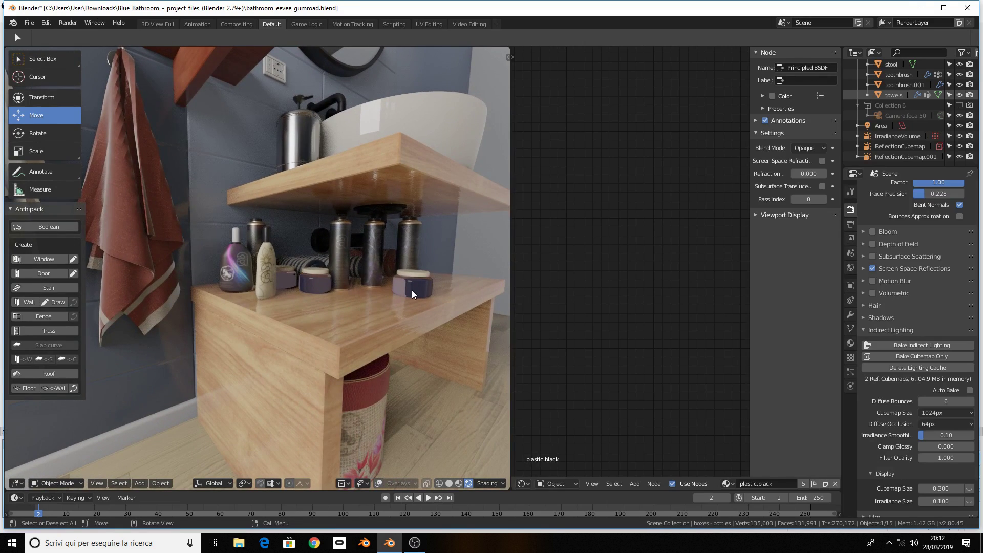
{"action": "scroll", "coordinate": [412, 290], "scroll_direction": "down", "scroll_amount": 5}
{"action": "scroll", "coordinate": [420, 291], "scroll_direction": "up", "scroll_amount": 5}
{"action": "scroll", "coordinate": [420, 291], "scroll_direction": "up", "scroll_amount": 2}
{"action": "scroll", "coordinate": [420, 291], "scroll_direction": "down", "scroll_amount": 2}
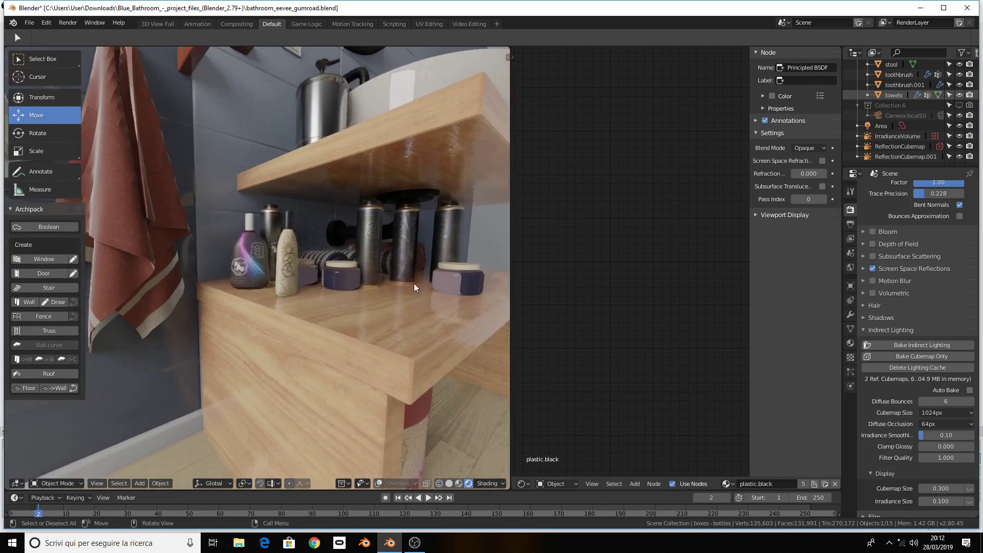
{"action": "scroll", "coordinate": [414, 284], "scroll_direction": "down", "scroll_amount": 3}
Orbit to a lower angle and zoom in and out around the bottles and basket
{"action": "middle_click_drag", "start_coordinate": [389, 278], "coordinate": [354, 260]}
{"action": "scroll", "coordinate": [373, 296], "scroll_direction": "up", "scroll_amount": 3}
{"action": "scroll", "coordinate": [373, 296], "scroll_direction": "down", "scroll_amount": 1}
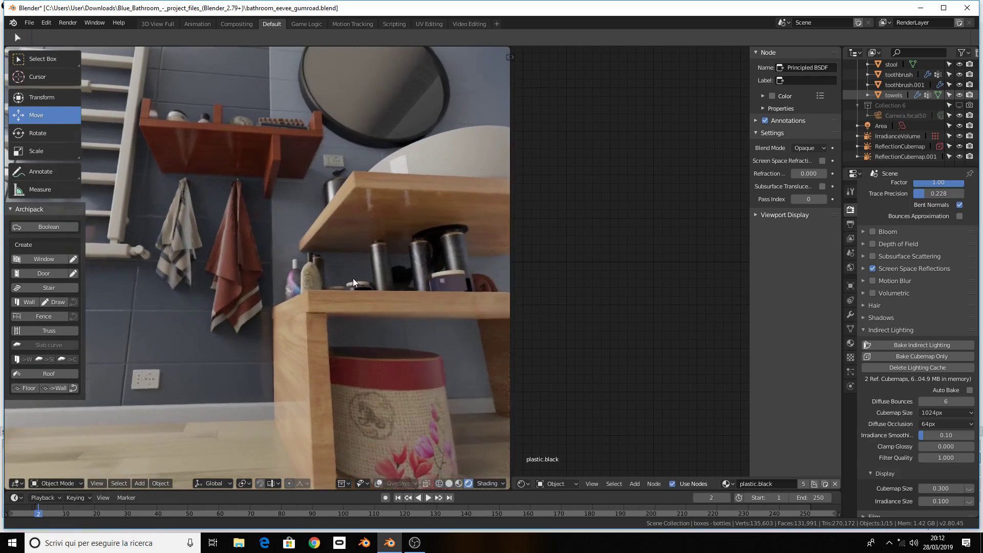
{"action": "scroll", "coordinate": [401, 382], "scroll_direction": "up", "scroll_amount": 3}
{"action": "scroll", "coordinate": [309, 273], "scroll_direction": "up", "scroll_amount": 2}
{"action": "scroll", "coordinate": [213, 251], "scroll_direction": "down", "scroll_amount": 2}
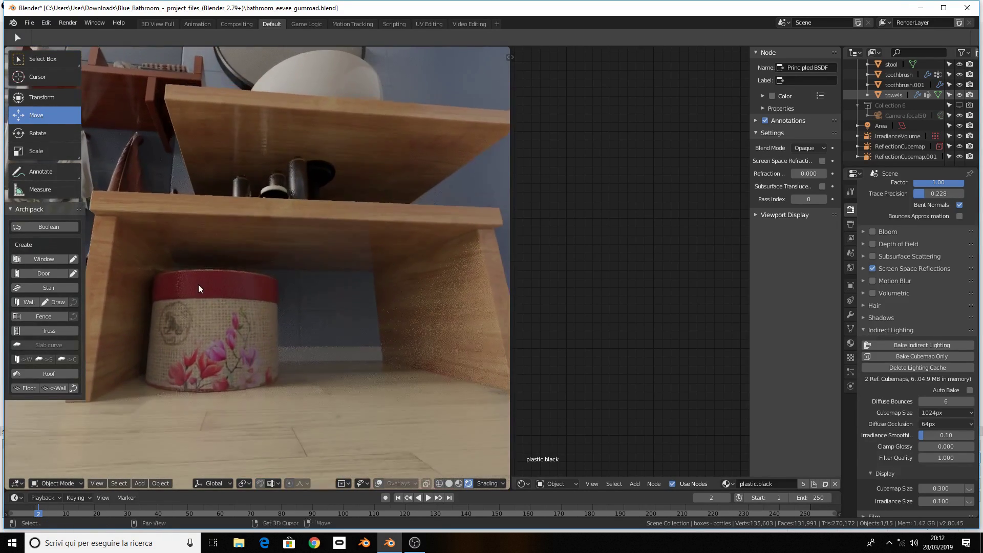
{"action": "scroll", "coordinate": [202, 216], "scroll_direction": "up", "scroll_amount": 3}
{"action": "scroll", "coordinate": [203, 216], "scroll_direction": "down", "scroll_amount": 4}
Orbit to a tilted view of the stool, sink and mirror
{"action": "mouse_move", "coordinate": [203, 216]}
{"action": "middle_mouse_down"}
{"action": "mouse_move", "coordinate": [218, 257]}
{"action": "mouse_move", "coordinate": [275, 326]}
{"action": "mouse_move", "coordinate": [266, 294]}
{"action": "mouse_move", "coordinate": [292, 331]}
{"action": "middle_mouse_up"}
{"action": "scroll", "coordinate": [302, 330], "scroll_direction": "up", "scroll_amount": 3}
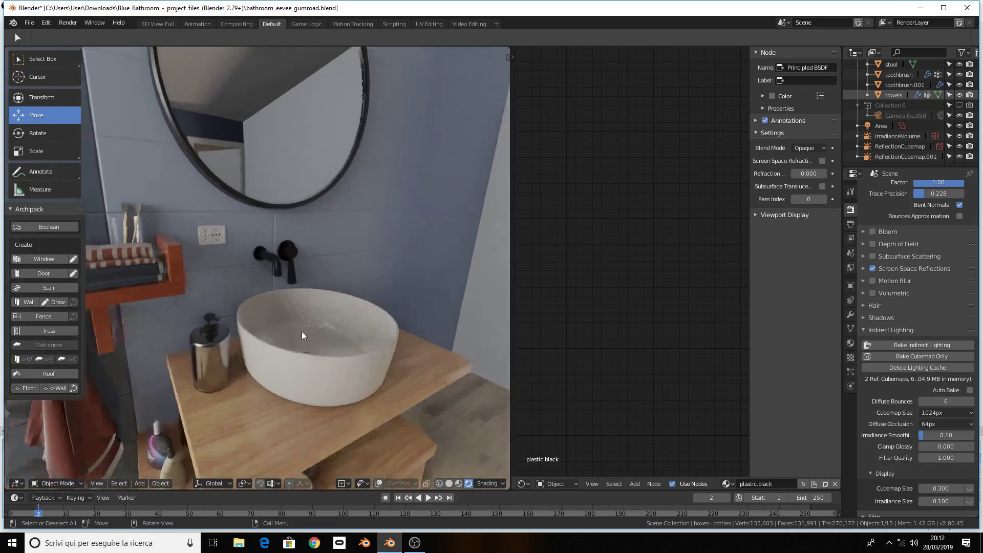
{"action": "scroll", "coordinate": [334, 343], "scroll_direction": "up", "scroll_amount": 2}
{"action": "scroll", "coordinate": [354, 350], "scroll_direction": "down", "scroll_amount": 3}
{"action": "scroll", "coordinate": [345, 350], "scroll_direction": "down", "scroll_amount": 3}
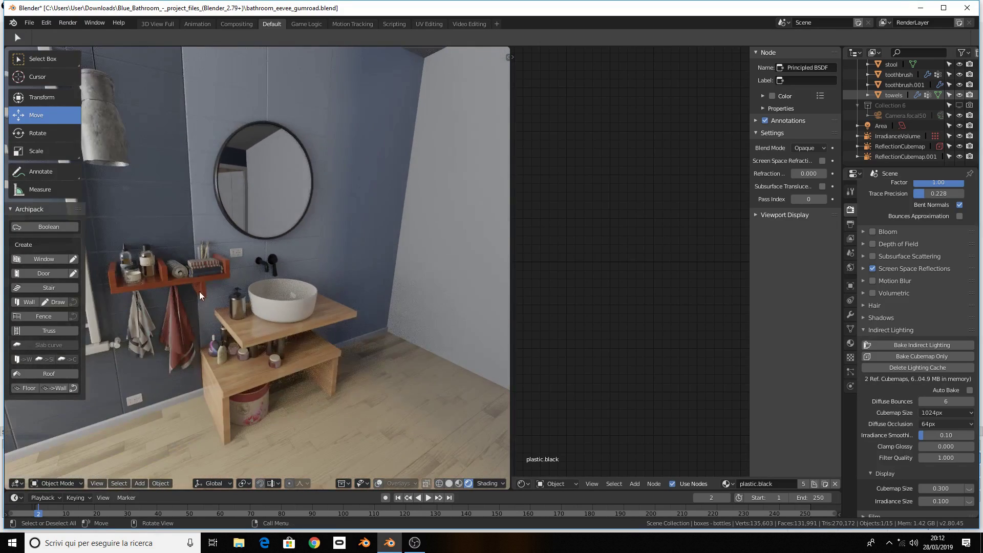
Settle on a wide view of the towel rail, red wall shelf, stool and sink
{"action": "mouse_move", "coordinate": [198, 291]}
{"action": "middle_mouse_down"}
{"action": "mouse_move", "coordinate": [214, 270]}
{"action": "mouse_move", "coordinate": [314, 219]}
{"action": "mouse_move", "coordinate": [300, 205]}
{"action": "mouse_move", "coordinate": [294, 297]}
{"action": "middle_mouse_up"}
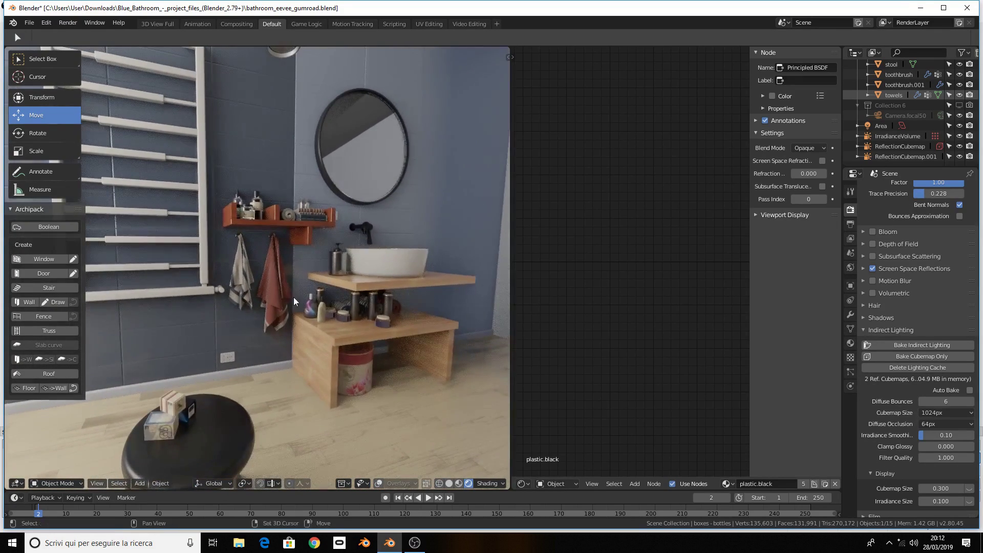
{"action": "scroll", "coordinate": [289, 250], "scroll_direction": "down", "scroll_amount": 3}
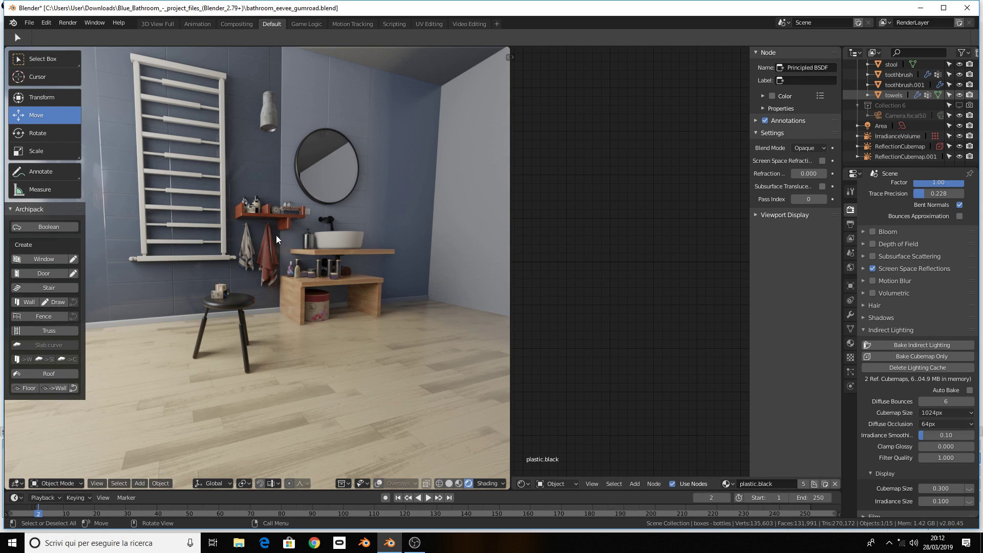
{"action": "scroll", "coordinate": [275, 235], "scroll_direction": "up", "scroll_amount": 2}
{"action": "scroll", "coordinate": [275, 235], "scroll_direction": "up", "scroll_amount": 2}
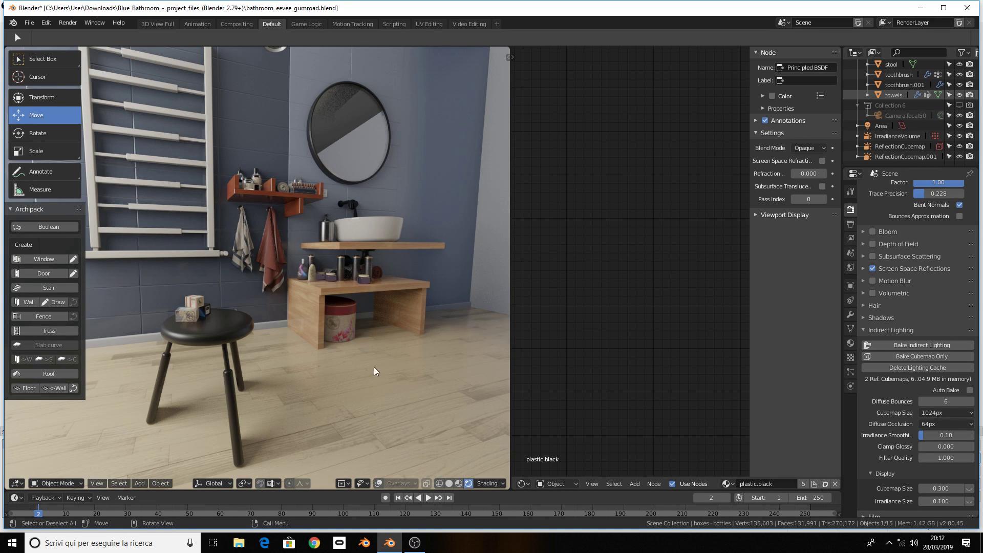
{"action": "left_click", "coordinate": [379, 484]}
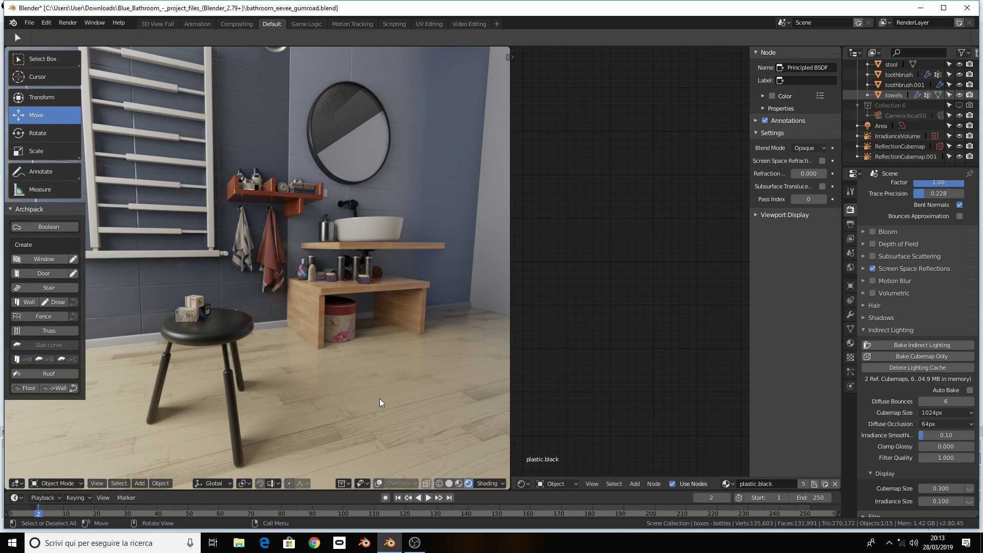
Orbit the rendered view to face the wall with the towel rack, round mirror, sink unit and stool
{"action": "mouse_move", "coordinate": [365, 390]}
{"action": "middle_mouse_down"}
{"action": "mouse_move", "coordinate": [359, 356]}
{"action": "mouse_move", "coordinate": [348, 356]}
{"action": "mouse_move", "coordinate": [316, 312]}
{"action": "middle_mouse_up"}
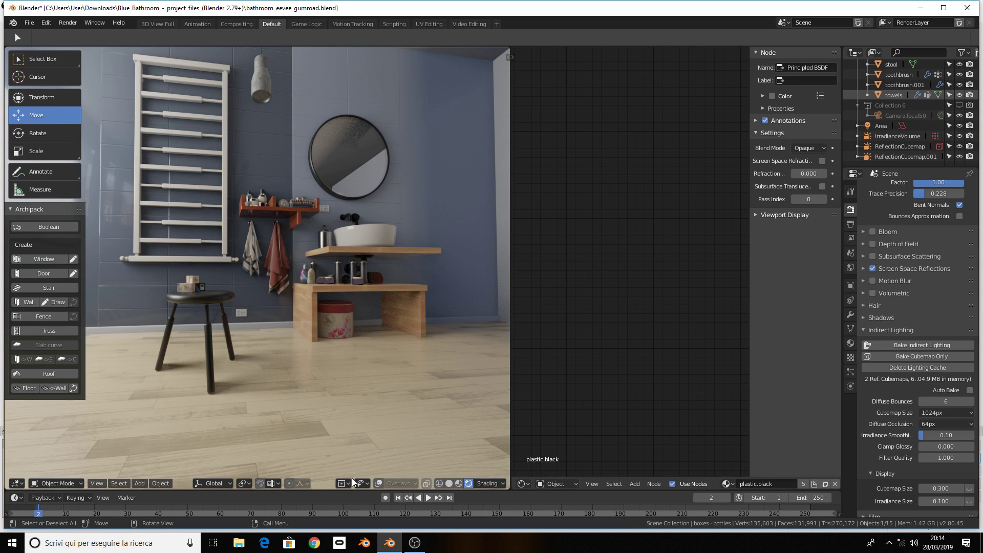
Flip the 3D viewport header from the bottom to the top of the view
{"action": "right_click", "coordinate": [317, 485]}
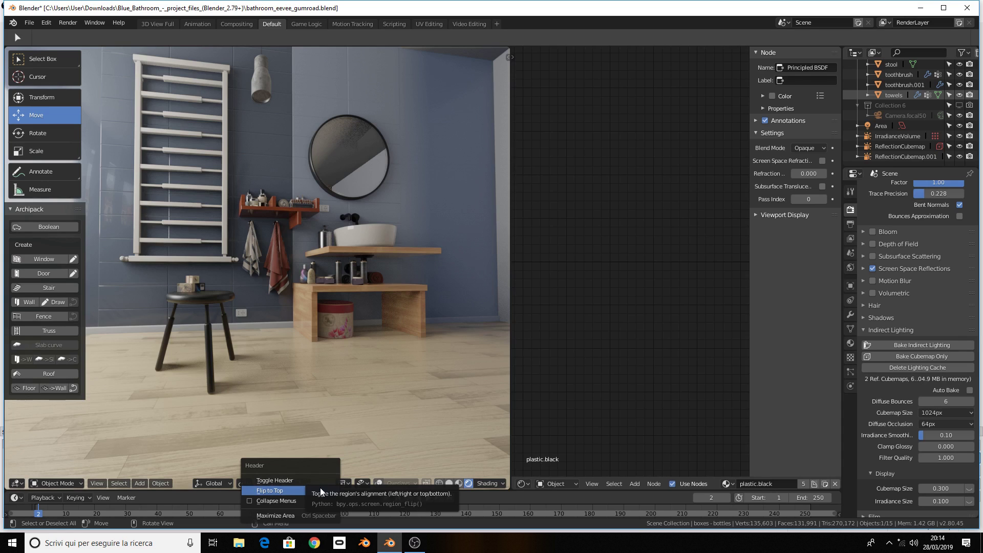
{"action": "key", "text": "Escape"}
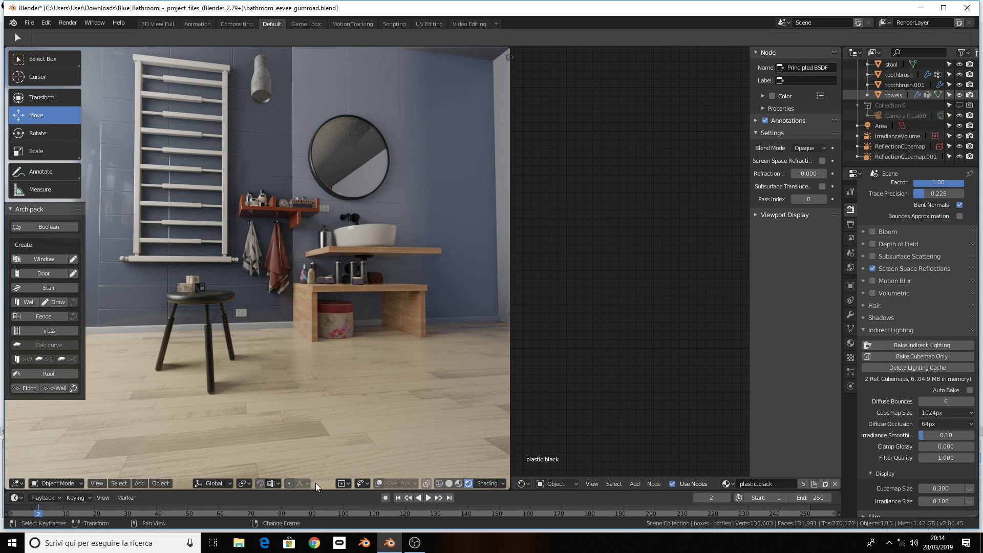
{"action": "right_click", "coordinate": [318, 484]}
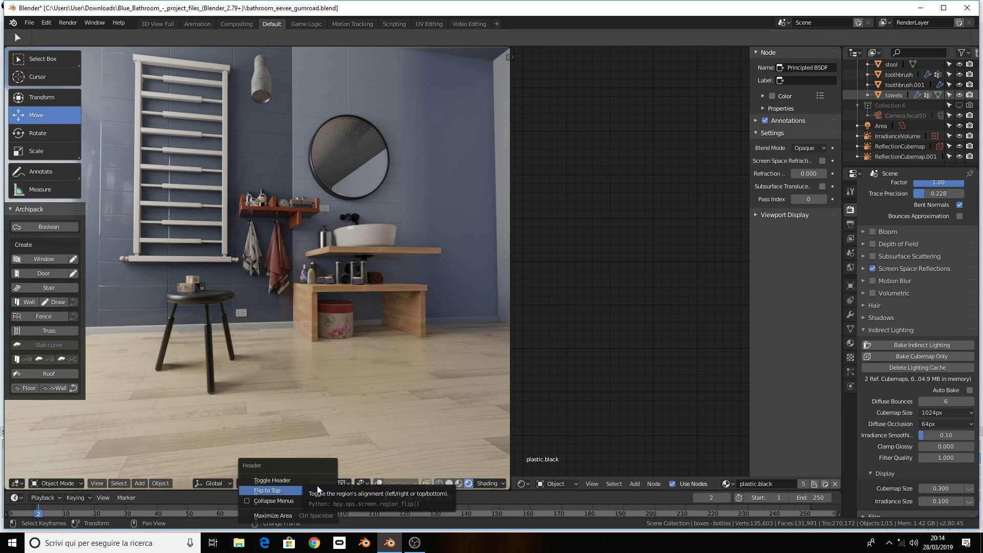
{"action": "left_click", "coordinate": [317, 486]}
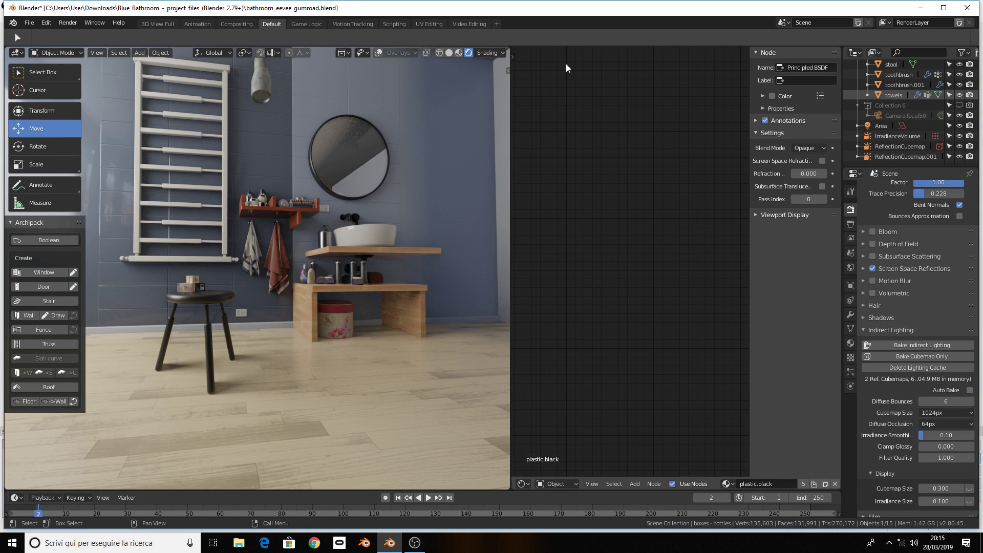
Orbit and zoom toward the mirror, sink and stool
{"action": "middle_click_drag", "start_coordinate": [394, 222], "coordinate": [376, 233]}
{"action": "scroll", "coordinate": [335, 234], "scroll_direction": "up", "scroll_amount": 4}
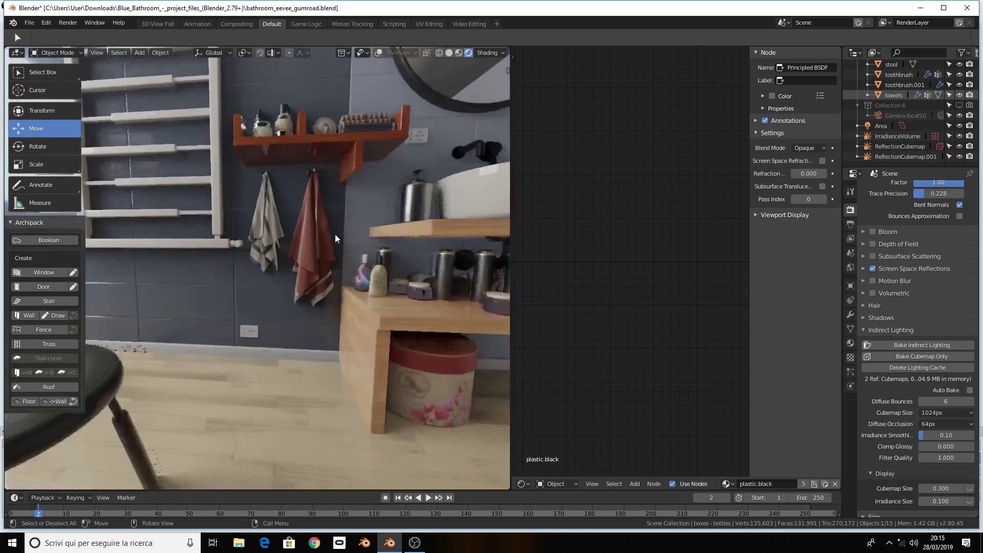
{"action": "scroll", "coordinate": [336, 234], "scroll_direction": "down", "scroll_amount": 5}
{"action": "scroll", "coordinate": [318, 227], "scroll_direction": "up", "scroll_amount": 2}
{"action": "scroll", "coordinate": [281, 241], "scroll_direction": "up", "scroll_amount": 2}
{"action": "scroll", "coordinate": [277, 225], "scroll_direction": "up", "scroll_amount": 2}
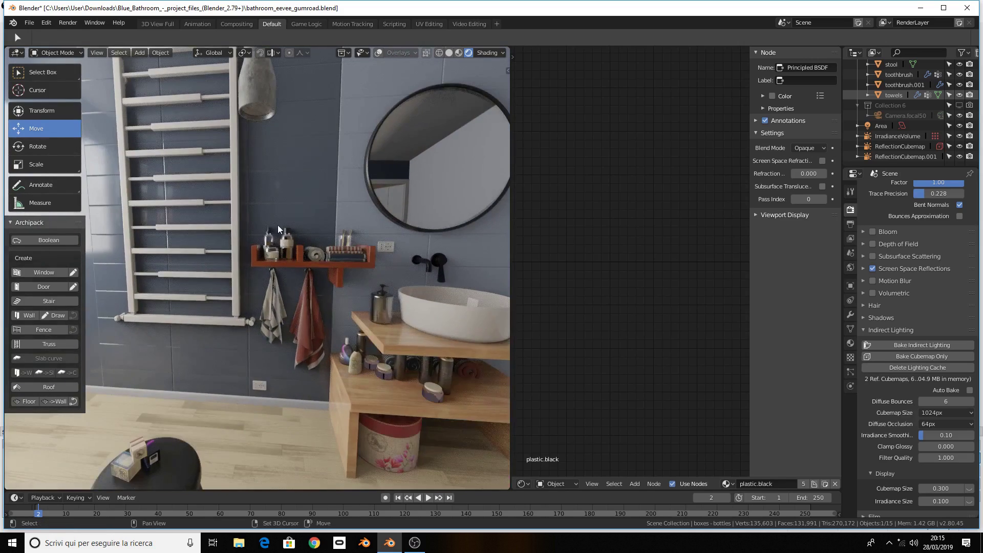
{"action": "scroll", "coordinate": [276, 217], "scroll_direction": "down", "scroll_amount": 5}
{"action": "scroll", "coordinate": [275, 218], "scroll_direction": "up", "scroll_amount": 2}
{"action": "scroll", "coordinate": [276, 217], "scroll_direction": "up", "scroll_amount": 3}
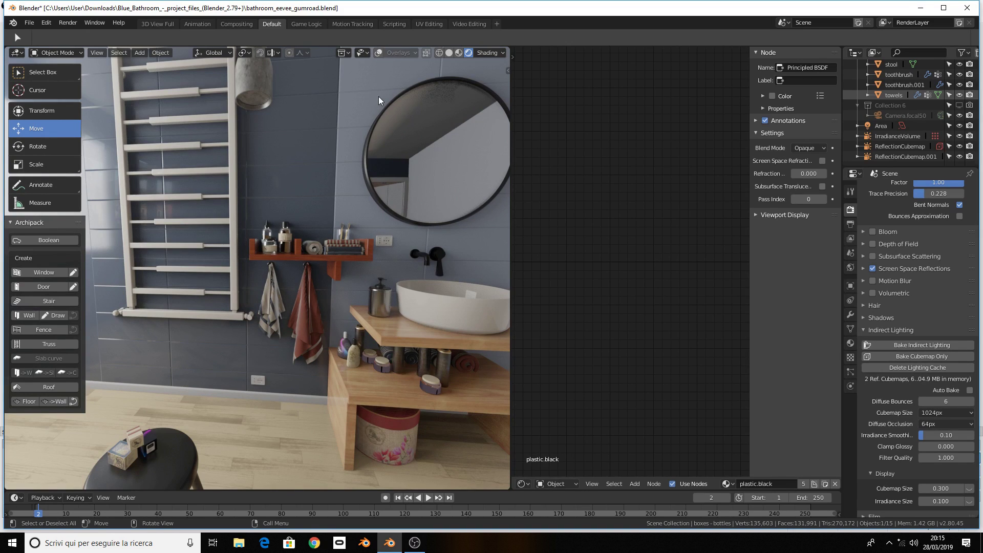
Turn on viewport overlays and orbit so the mirror wall faces forward
{"action": "left_click", "coordinate": [378, 58]}
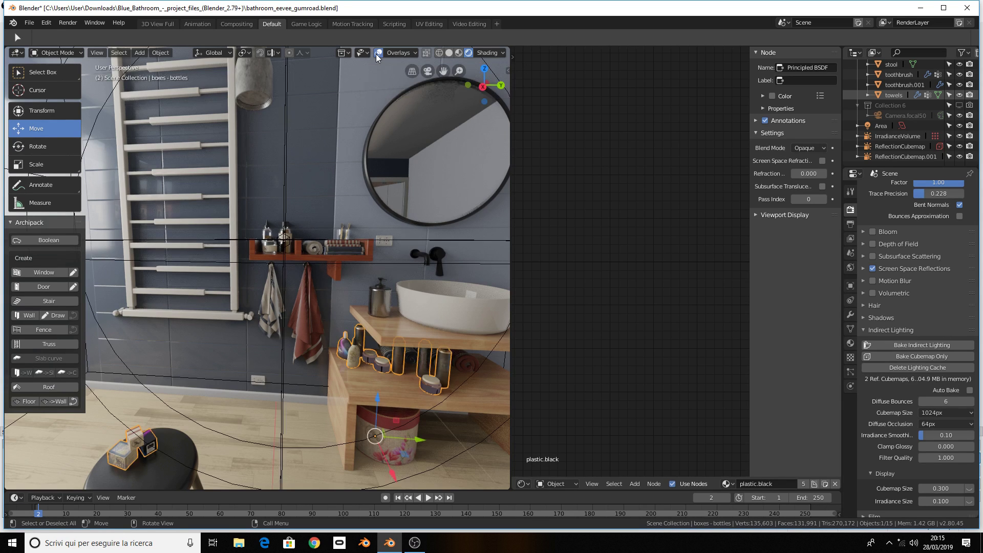
{"action": "scroll", "coordinate": [224, 295], "scroll_direction": "down", "scroll_amount": 3}
{"action": "scroll", "coordinate": [224, 293], "scroll_direction": "down", "scroll_amount": 3}
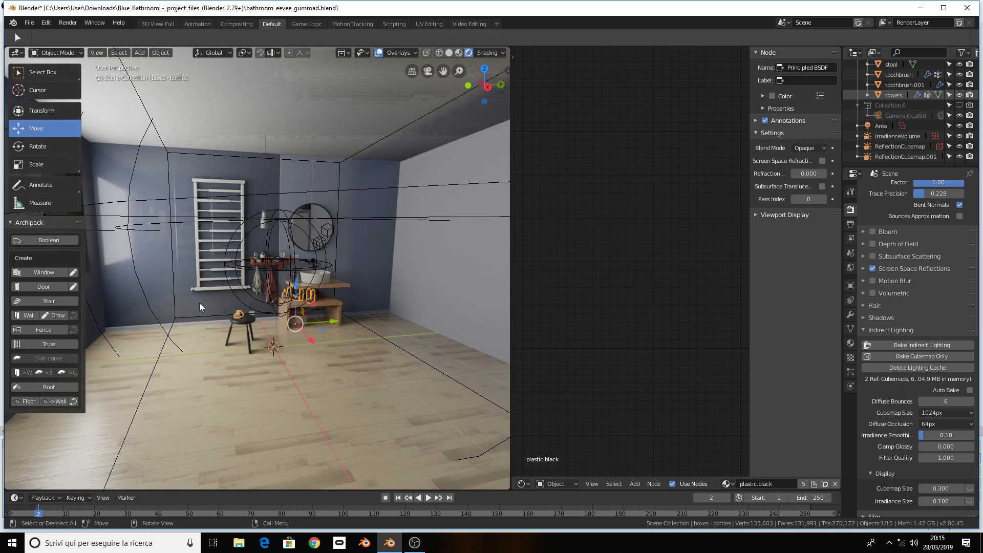
{"action": "mouse_move", "coordinate": [191, 295]}
{"action": "middle_mouse_down"}
{"action": "mouse_move", "coordinate": [332, 310]}
{"action": "mouse_move", "coordinate": [296, 313]}
{"action": "mouse_move", "coordinate": [374, 328]}
{"action": "middle_mouse_up"}
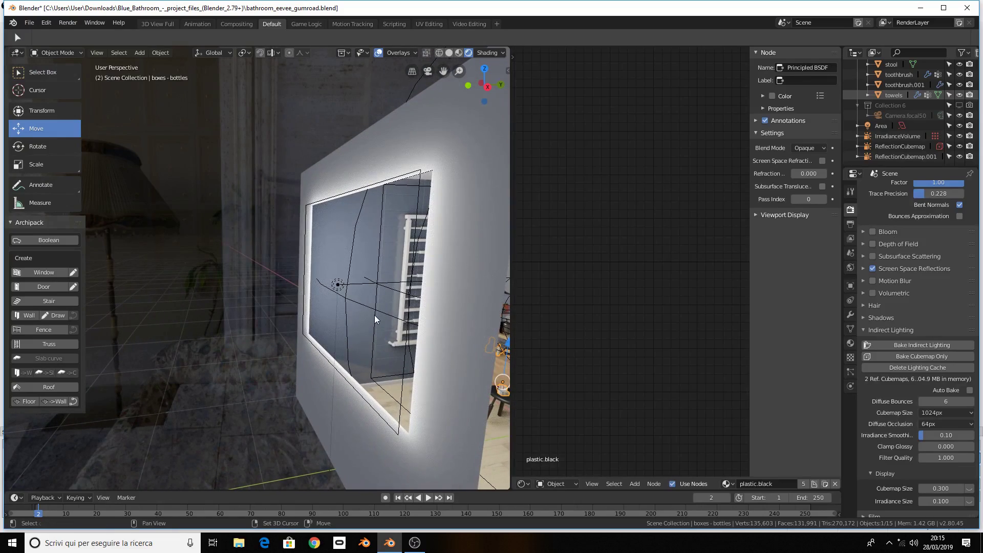
{"action": "scroll", "coordinate": [359, 298], "scroll_direction": "down", "scroll_amount": 3}
{"action": "scroll", "coordinate": [359, 298], "scroll_direction": "up", "scroll_amount": 3}
{"action": "scroll", "coordinate": [359, 298], "scroll_direction": "up", "scroll_amount": 2}
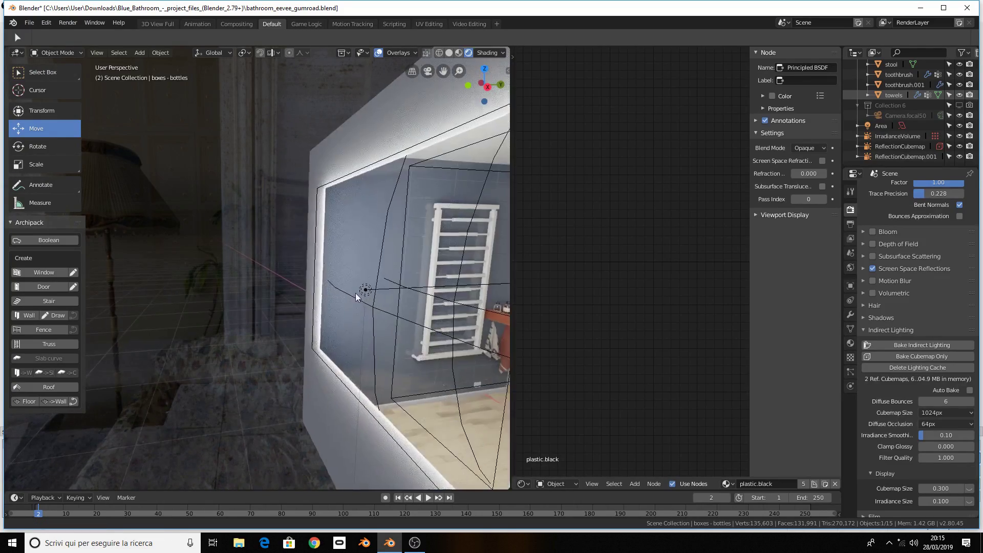
Orbit and zoom into a close frontal view of the shelf and mirror
{"action": "middle_click_drag", "start_coordinate": [356, 293], "coordinate": [110, 249]}
{"action": "scroll", "coordinate": [308, 252], "scroll_direction": "down", "scroll_amount": 2}
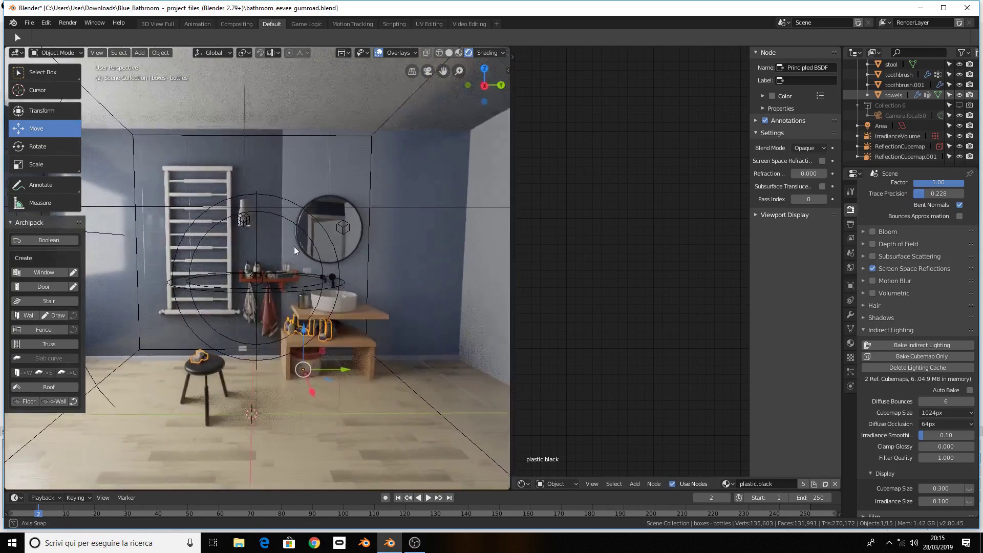
{"action": "scroll", "coordinate": [294, 246], "scroll_direction": "down", "scroll_amount": 3}
{"action": "scroll", "coordinate": [326, 248], "scroll_direction": "up", "scroll_amount": 3}
{"action": "scroll", "coordinate": [327, 247], "scroll_direction": "up", "scroll_amount": 2}
{"action": "mouse_move", "coordinate": [326, 245]}
{"action": "middle_mouse_down"}
{"action": "mouse_move", "coordinate": [295, 227]}
{"action": "mouse_move", "coordinate": [300, 200]}
{"action": "mouse_move", "coordinate": [334, 208]}
{"action": "mouse_move", "coordinate": [344, 252]}
{"action": "middle_mouse_up"}
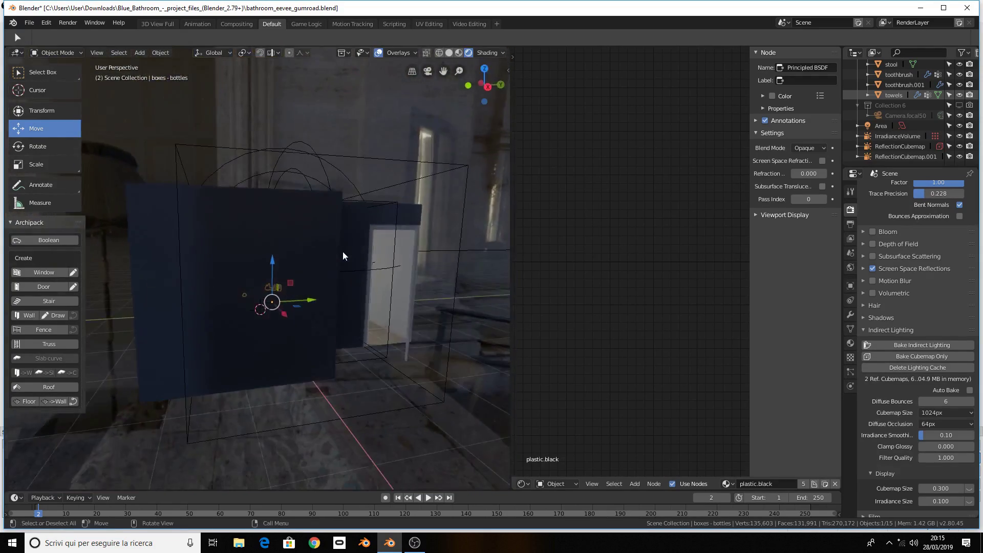
{"action": "scroll", "coordinate": [343, 255], "scroll_direction": "down", "scroll_amount": 3}
{"action": "scroll", "coordinate": [343, 251], "scroll_direction": "up", "scroll_amount": 3}
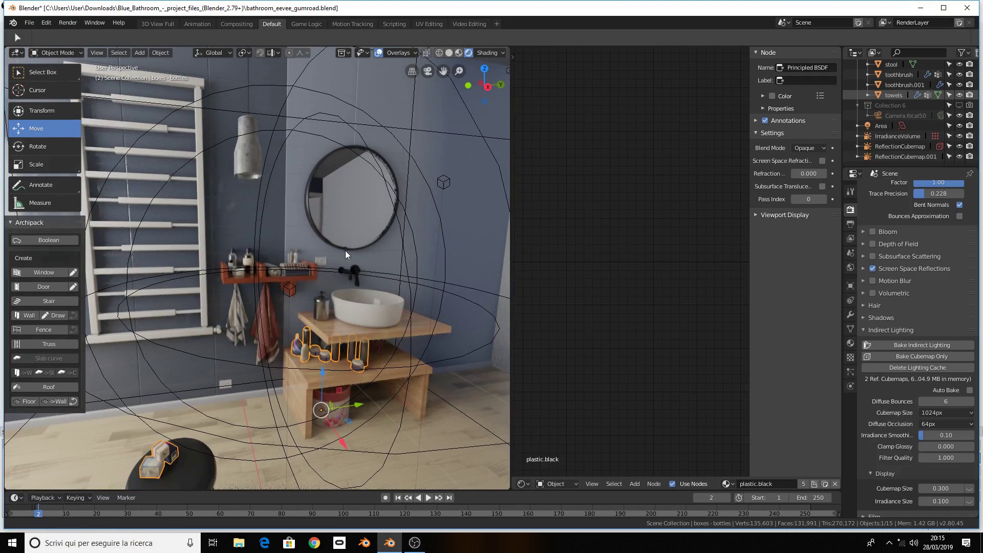
{"action": "scroll", "coordinate": [350, 305], "scroll_direction": "up", "scroll_amount": 3}
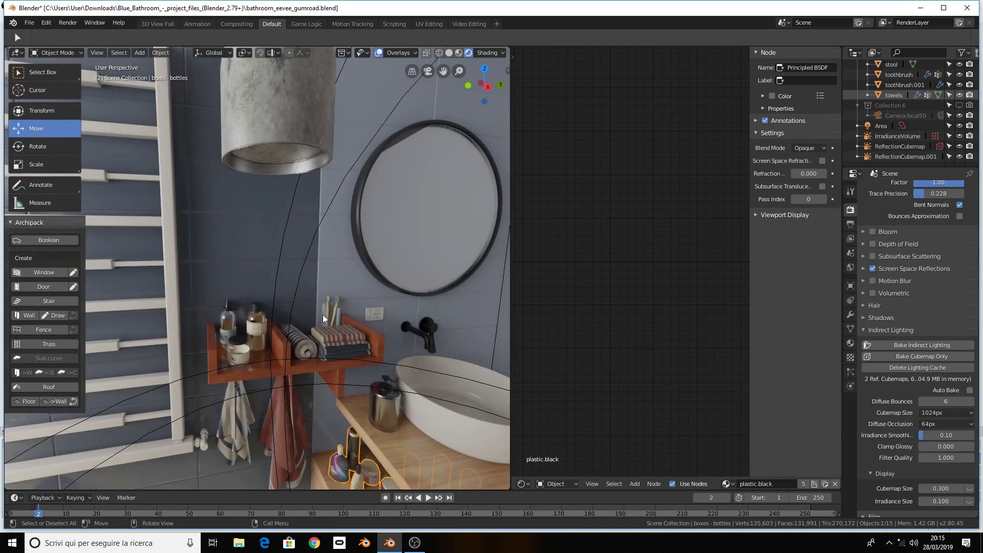
{"action": "scroll", "coordinate": [322, 314], "scroll_direction": "down", "scroll_amount": 2}
{"action": "middle_click_drag", "start_coordinate": [318, 301], "coordinate": [337, 318]}
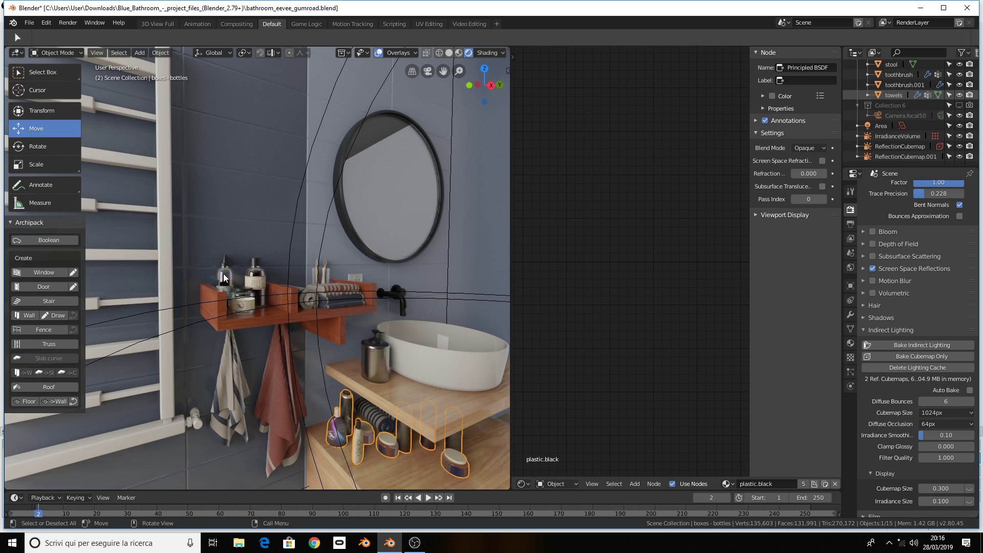
Select the sink+furniture.002 shelf object and show its material settings and node tree
{"action": "left_click", "coordinate": [224, 279]}
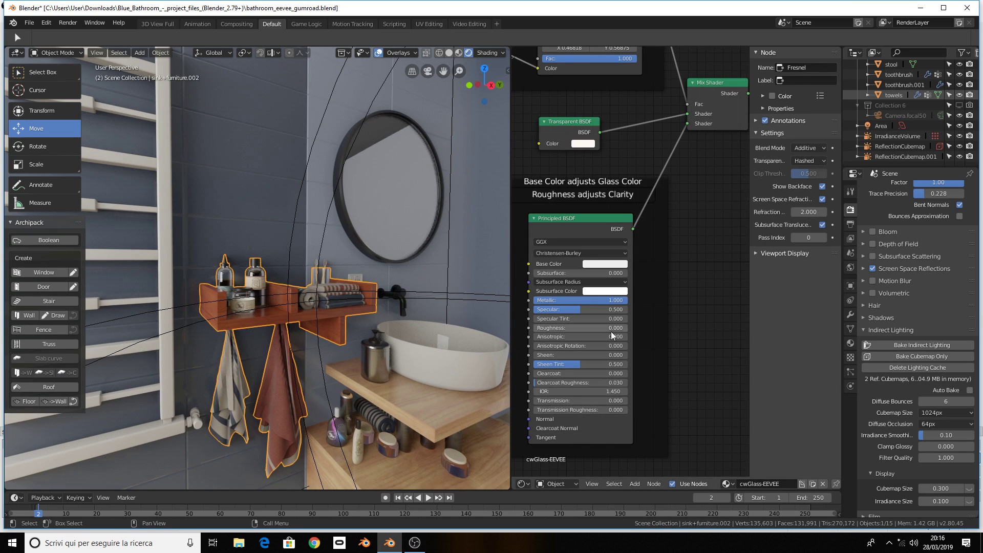
{"action": "scroll", "coordinate": [929, 295], "scroll_direction": "up", "scroll_amount": 5}
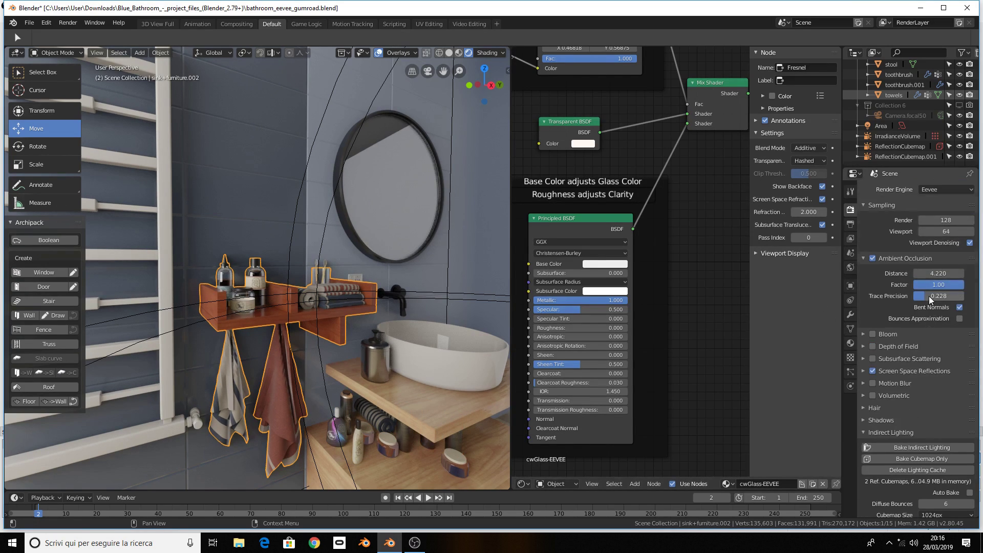
{"action": "left_click", "coordinate": [852, 344]}
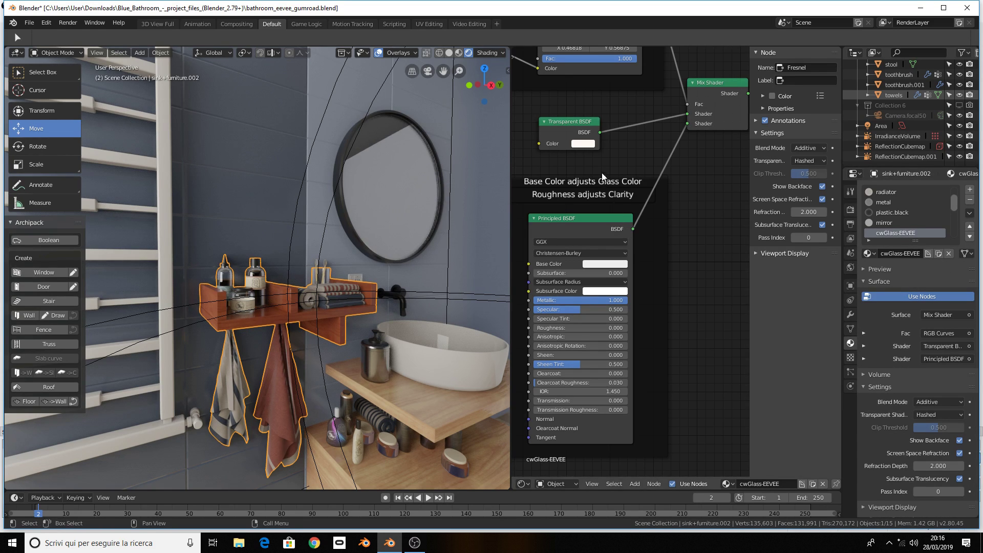
{"action": "mouse_move", "coordinate": [613, 173]}
{"action": "middle_mouse_down"}
{"action": "mouse_move", "coordinate": [640, 183]}
{"action": "mouse_move", "coordinate": [571, 277]}
{"action": "mouse_move", "coordinate": [519, 242]}
{"action": "middle_mouse_up"}
{"action": "scroll", "coordinate": [570, 276], "scroll_direction": "down", "scroll_amount": 3}
{"action": "scroll", "coordinate": [571, 276], "scroll_direction": "down", "scroll_amount": 2}
{"action": "scroll", "coordinate": [539, 237], "scroll_direction": "down", "scroll_amount": 1}
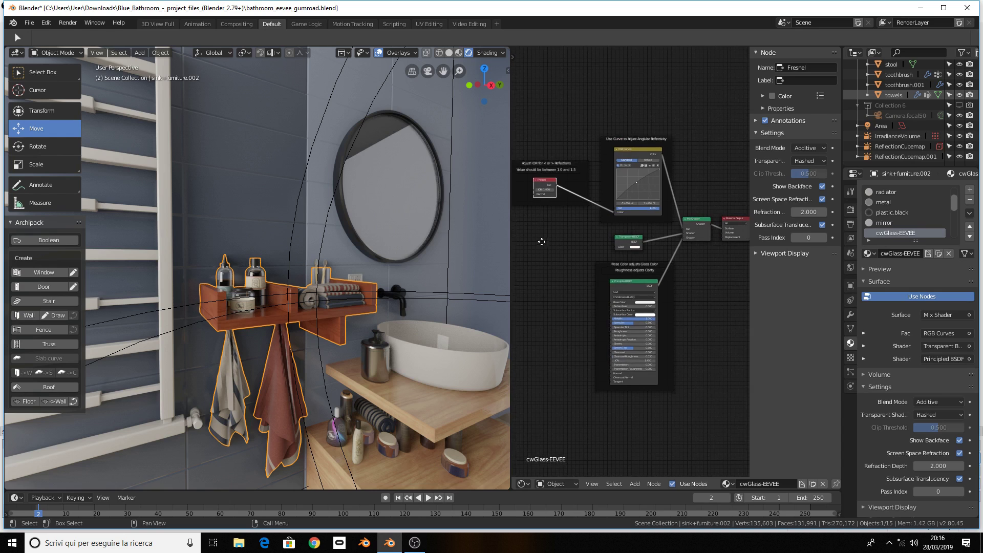
{"action": "scroll", "coordinate": [528, 235], "scroll_direction": "down", "scroll_amount": 1}
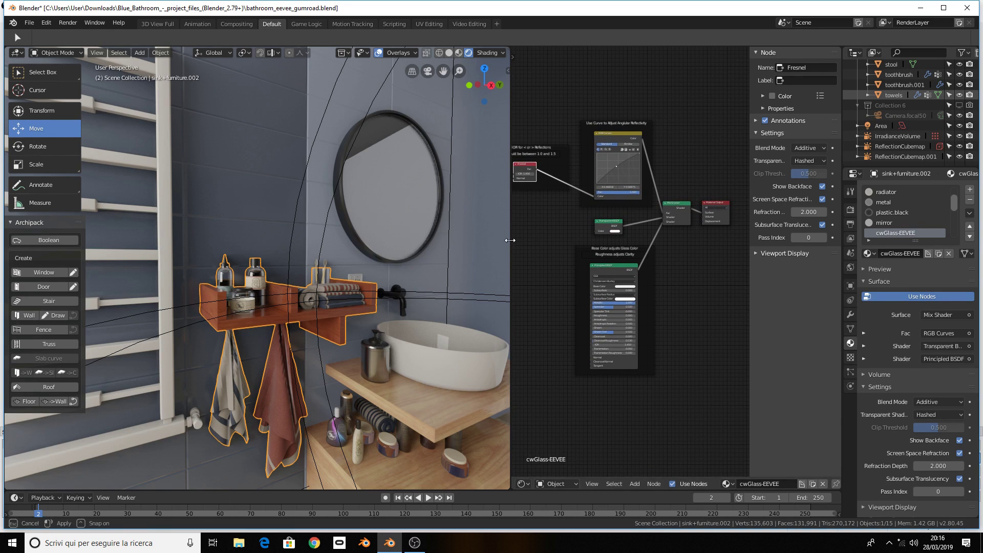
Widen the node editor and zoom in on the Principled BSDF node
{"action": "left_click_drag", "start_coordinate": [514, 245], "coordinate": [277, 240]}
{"action": "scroll", "coordinate": [311, 240], "scroll_direction": "up", "scroll_amount": 2}
{"action": "scroll", "coordinate": [311, 239], "scroll_direction": "up", "scroll_amount": 1}
{"action": "middle_click_drag", "start_coordinate": [313, 240], "coordinate": [330, 242]}
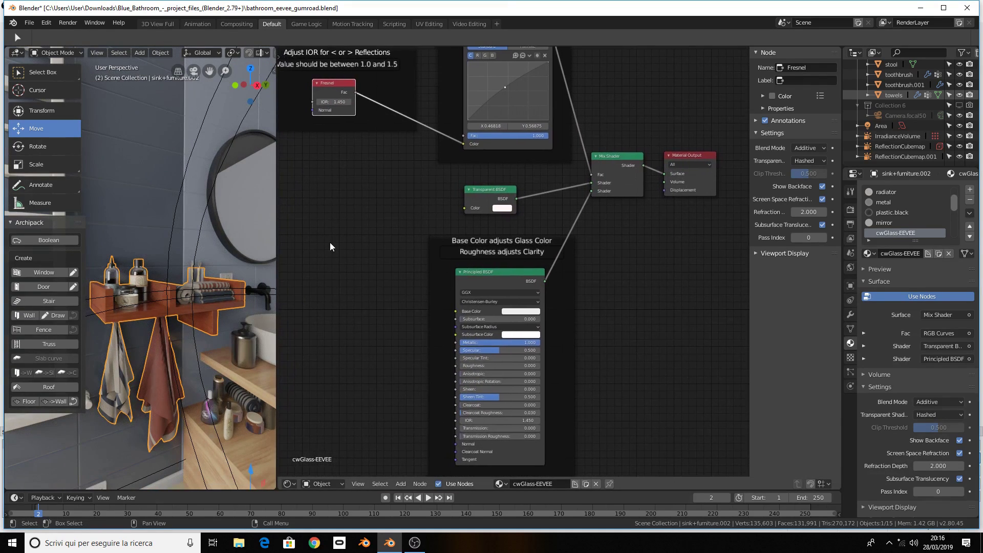
{"action": "scroll", "coordinate": [331, 243], "scroll_direction": "down", "scroll_amount": 1}
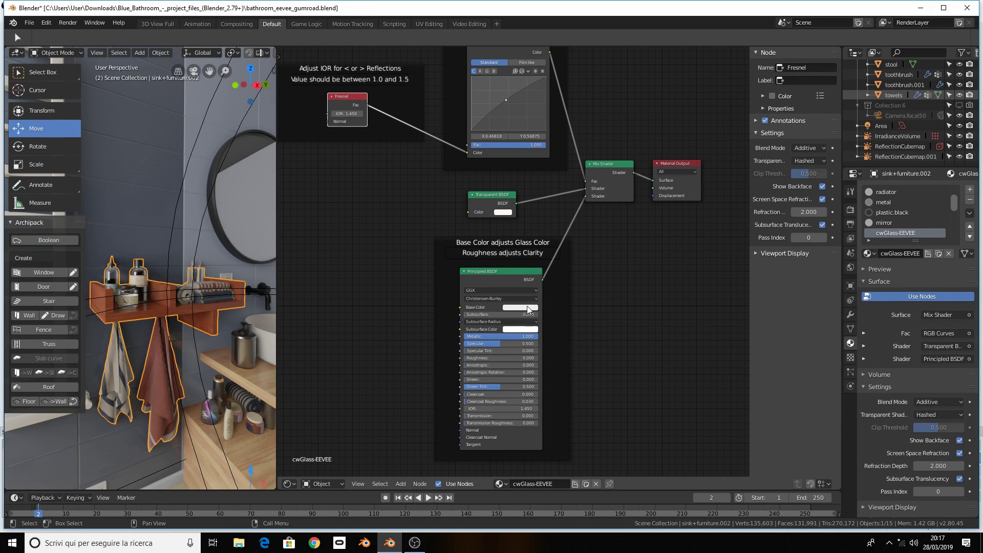
{"action": "scroll", "coordinate": [526, 314], "scroll_direction": "up", "scroll_amount": 2}
{"action": "scroll", "coordinate": [517, 281], "scroll_direction": "up", "scroll_amount": 1}
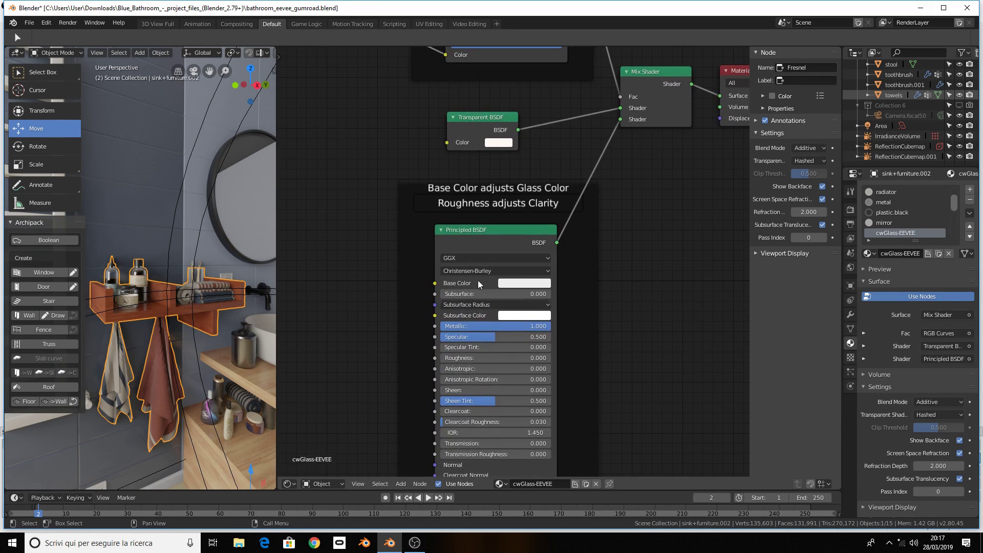
Tint the glass Base Color a pale warm pink
{"action": "left_click", "coordinate": [517, 281]}
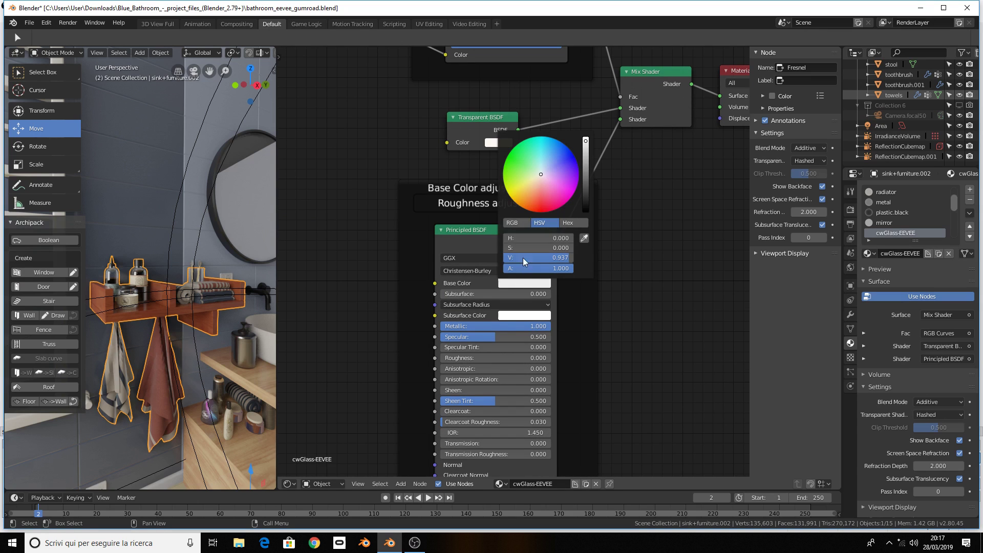
{"action": "left_click", "coordinate": [540, 212]}
{"action": "left_click_drag", "start_coordinate": [540, 213], "coordinate": [538, 185]}
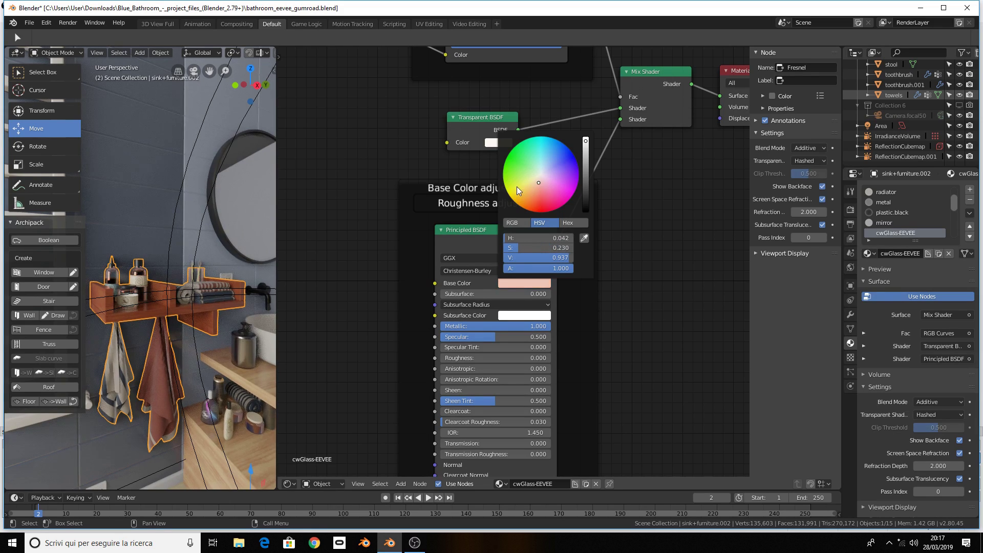
Pan the node tree to show the Fresnel node and its IOR note
{"action": "middle_click_drag", "start_coordinate": [522, 167], "coordinate": [517, 173]}
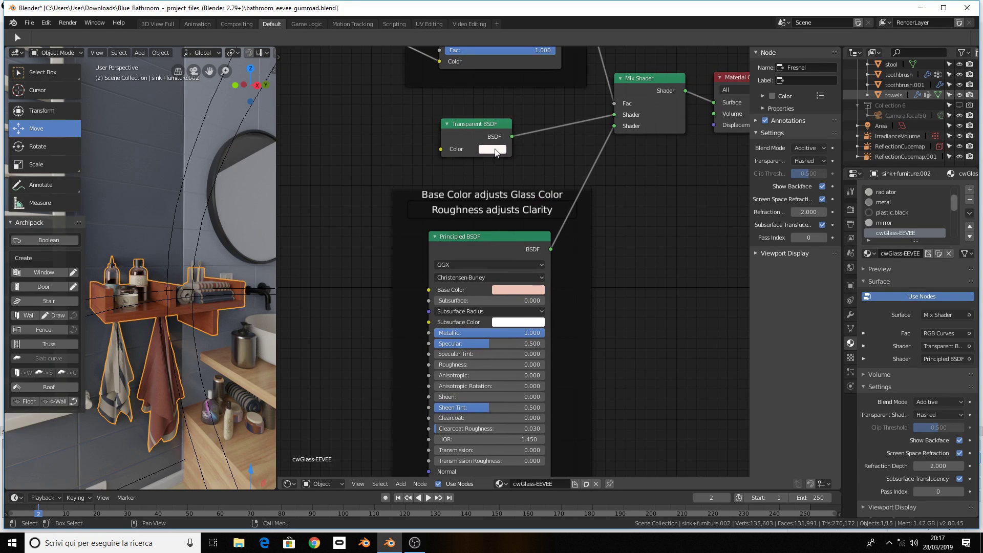
{"action": "middle_click_drag", "start_coordinate": [424, 128], "coordinate": [422, 204]}
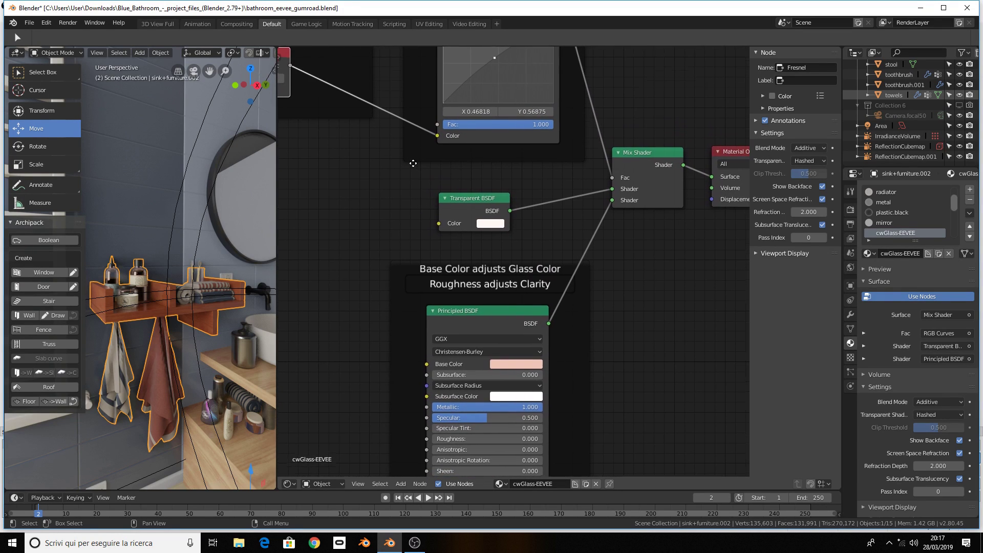
{"action": "middle_click_drag", "start_coordinate": [412, 163], "coordinate": [512, 238]}
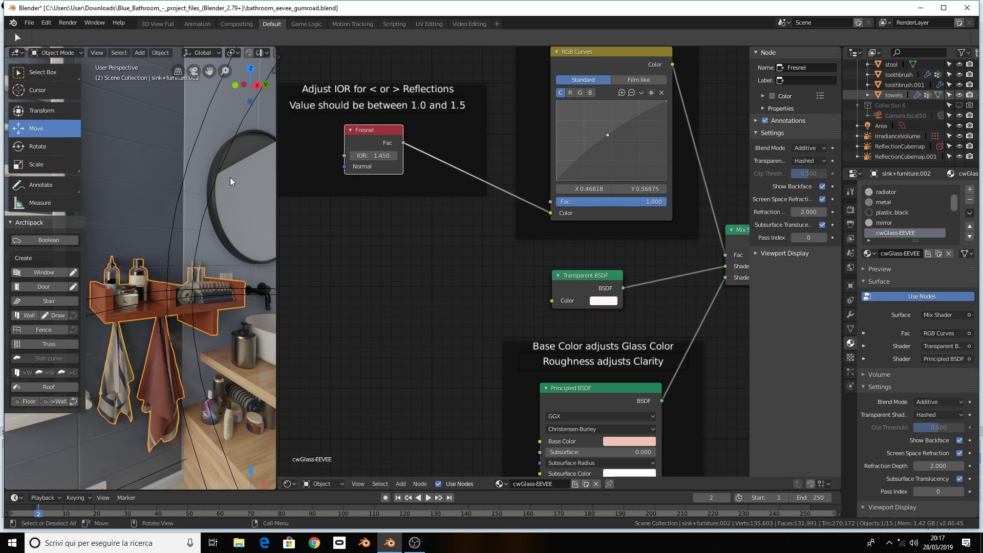
Set the Fresnel node's IOR to 1.250
{"action": "scroll", "coordinate": [227, 180], "scroll_direction": "up", "scroll_amount": 3}
{"action": "scroll", "coordinate": [212, 190], "scroll_direction": "up", "scroll_amount": 2}
{"action": "scroll", "coordinate": [179, 198], "scroll_direction": "up", "scroll_amount": 2}
{"action": "scroll", "coordinate": [235, 201], "scroll_direction": "up", "scroll_amount": 2}
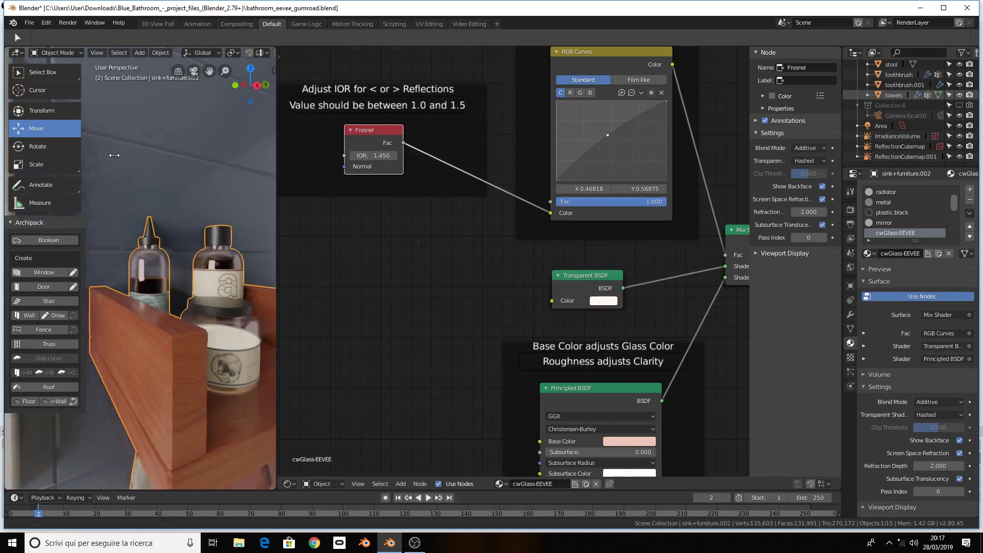
{"action": "mouse_move", "coordinate": [371, 155]}
{"action": "left_mouse_down"}
{"action": "mouse_move", "coordinate": [317, 154]}
{"action": "mouse_move", "coordinate": [405, 155]}
{"action": "mouse_move", "coordinate": [354, 156]}
{"action": "mouse_move", "coordinate": [389, 156]}
{"action": "left_mouse_up"}
{"action": "mouse_move", "coordinate": [240, 221]}
{"action": "middle_mouse_down"}
{"action": "mouse_move", "coordinate": [126, 185]}
{"action": "mouse_move", "coordinate": [167, 201]}
{"action": "mouse_move", "coordinate": [159, 203]}
{"action": "middle_mouse_up"}
Orbit and zoom the viewport to check the bottles' new reflections
{"action": "mouse_move", "coordinate": [147, 200]}
{"action": "middle_mouse_down"}
{"action": "mouse_move", "coordinate": [124, 197]}
{"action": "mouse_move", "coordinate": [186, 210]}
{"action": "mouse_move", "coordinate": [200, 178]}
{"action": "middle_mouse_up"}
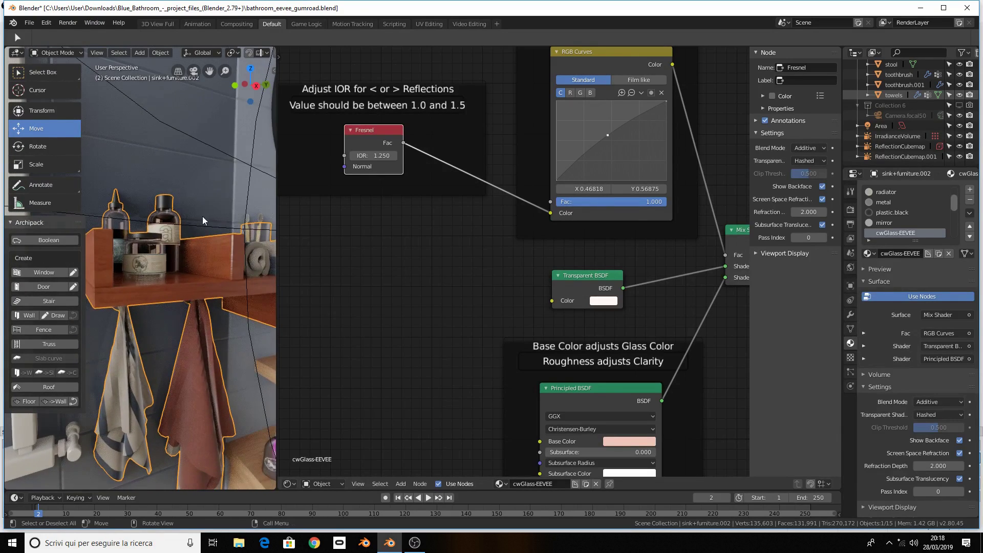
{"action": "scroll", "coordinate": [203, 217], "scroll_direction": "up", "scroll_amount": 1}
{"action": "scroll", "coordinate": [203, 217], "scroll_direction": "up", "scroll_amount": 2}
{"action": "scroll", "coordinate": [203, 217], "scroll_direction": "down", "scroll_amount": 2}
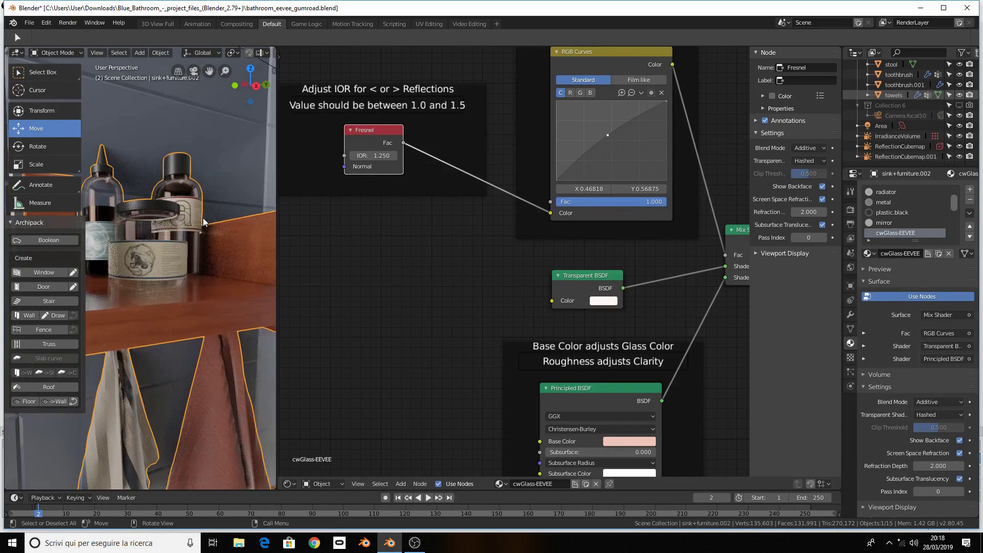
{"action": "scroll", "coordinate": [474, 250], "scroll_direction": "down", "scroll_amount": 1}
{"action": "scroll", "coordinate": [473, 249], "scroll_direction": "down", "scroll_amount": 1}
{"action": "scroll", "coordinate": [459, 263], "scroll_direction": "up", "scroll_amount": 2}
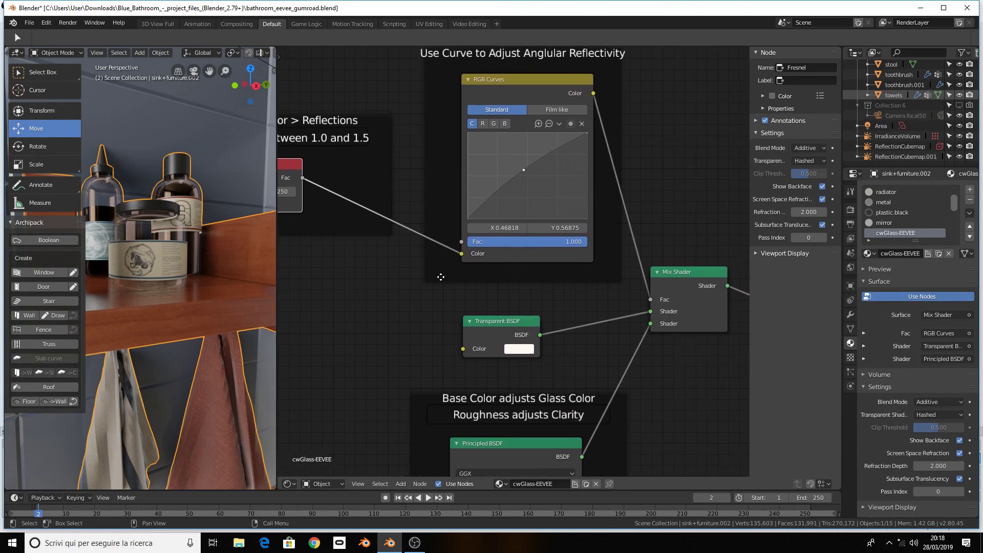
{"action": "scroll", "coordinate": [492, 212], "scroll_direction": "up", "scroll_amount": 1}
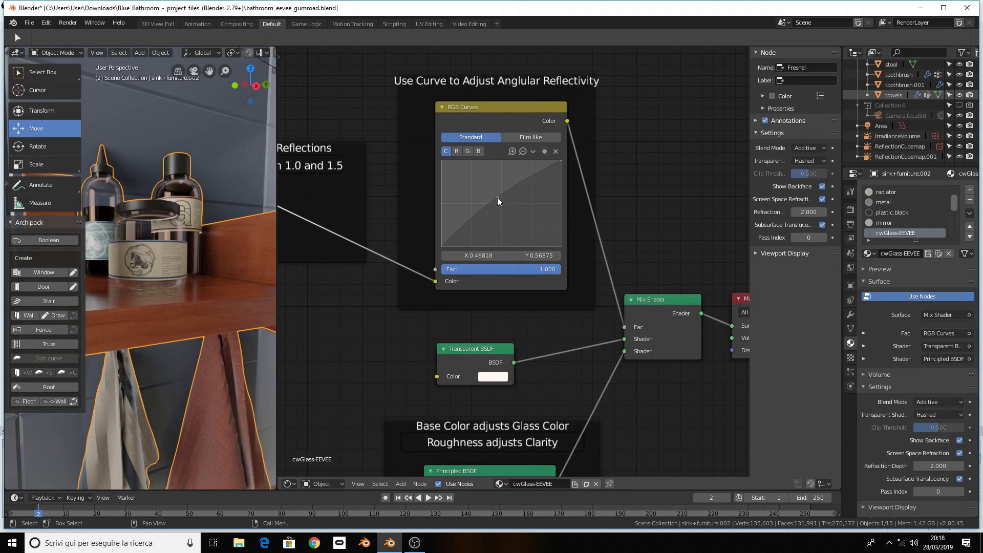
Bend the RGB Curves reflectivity curve down and up, then return it to nearly linear
{"action": "mouse_move", "coordinate": [497, 198]}
{"action": "left_mouse_down"}
{"action": "mouse_move", "coordinate": [519, 211]}
{"action": "mouse_move", "coordinate": [462, 172]}
{"action": "left_mouse_up"}
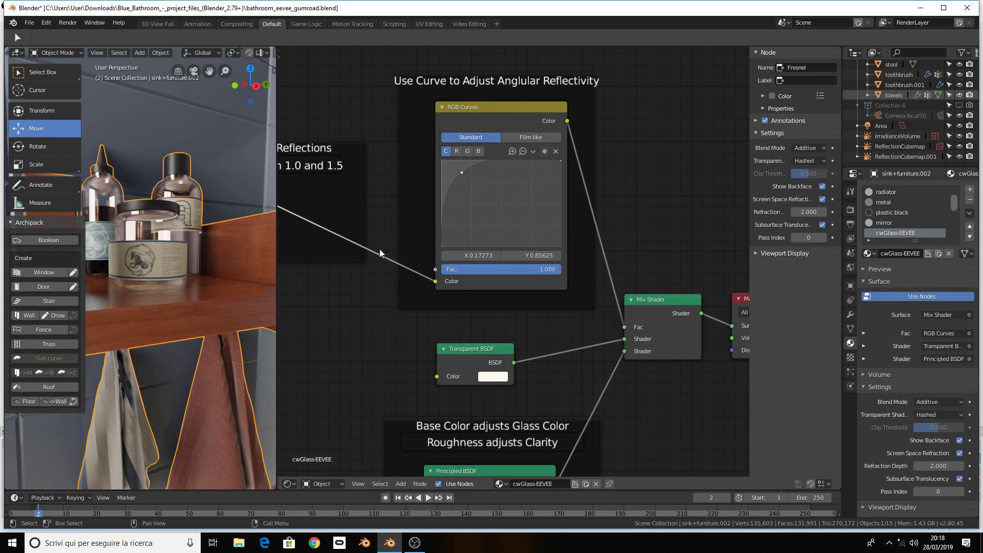
{"action": "scroll", "coordinate": [183, 260], "scroll_direction": "down", "scroll_amount": 2}
{"action": "mouse_move", "coordinate": [183, 259]}
{"action": "middle_mouse_down"}
{"action": "mouse_move", "coordinate": [196, 273]}
{"action": "mouse_move", "coordinate": [190, 263]}
{"action": "middle_mouse_up"}
{"action": "scroll", "coordinate": [169, 250], "scroll_direction": "up", "scroll_amount": 3}
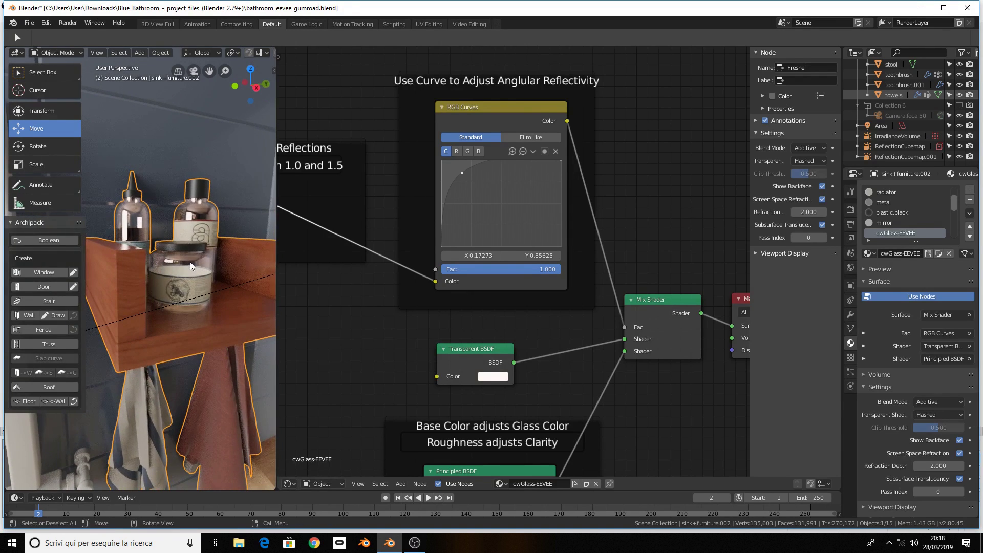
{"action": "left_click_drag", "start_coordinate": [462, 172], "coordinate": [503, 201]}
{"action": "middle_click_drag", "start_coordinate": [644, 400], "coordinate": [549, 362]}
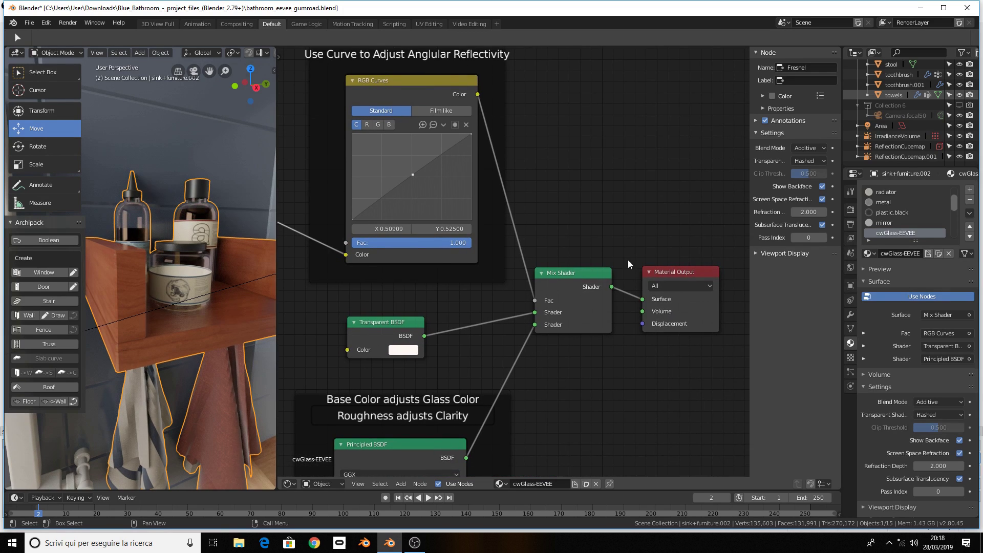
Switch the glass material's Blend Mode to Opaque
{"action": "middle_click_drag", "start_coordinate": [666, 281], "coordinate": [628, 259]}
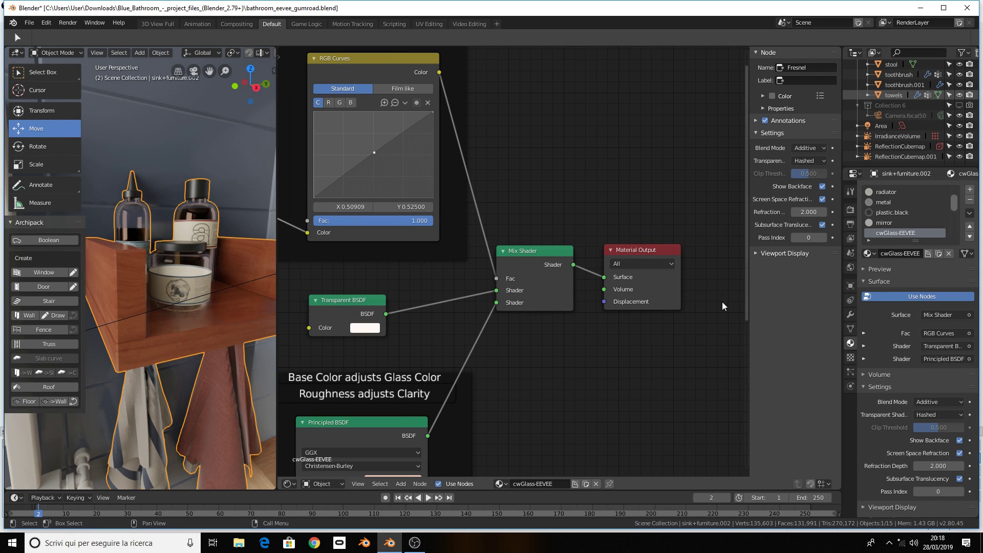
{"action": "scroll", "coordinate": [867, 438], "scroll_direction": "down", "scroll_amount": 1}
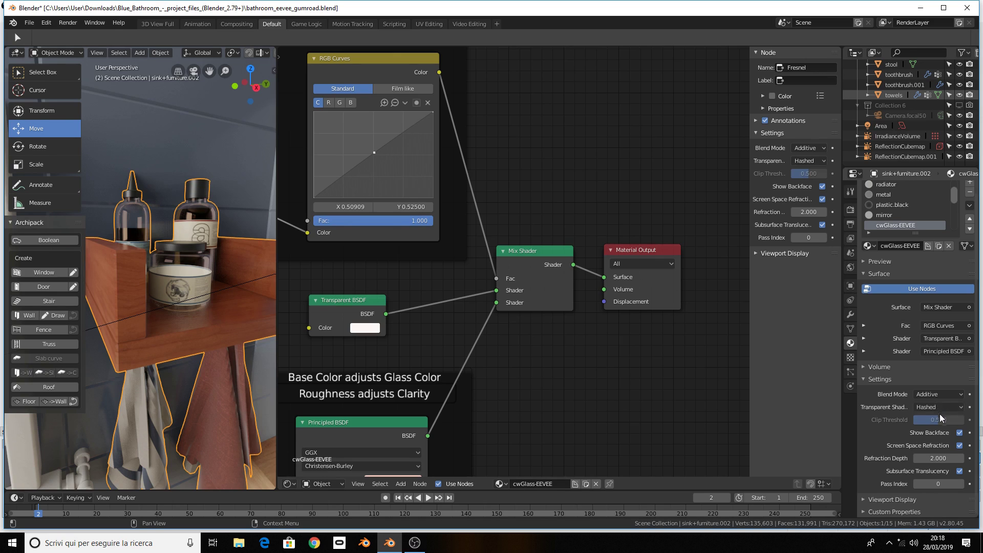
{"action": "scroll", "coordinate": [946, 403], "scroll_direction": "up", "scroll_amount": 1}
{"action": "scroll", "coordinate": [945, 404], "scroll_direction": "down", "scroll_amount": 1}
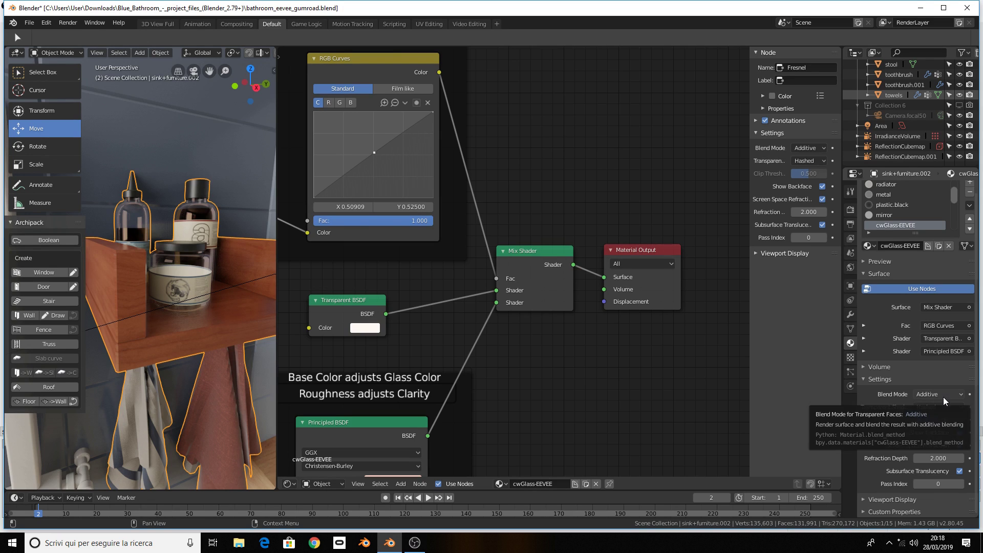
{"action": "left_click", "coordinate": [940, 396]}
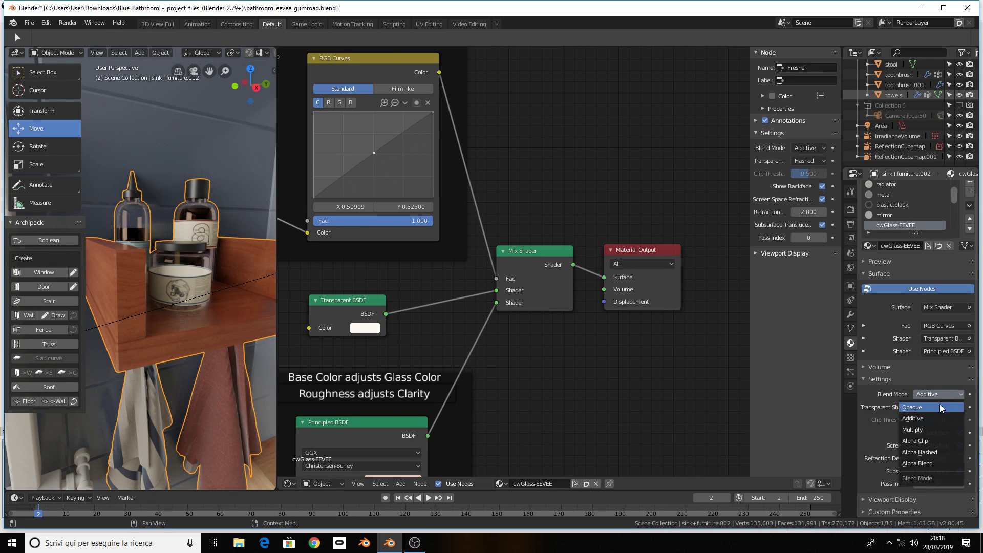
{"action": "left_click", "coordinate": [937, 420]}
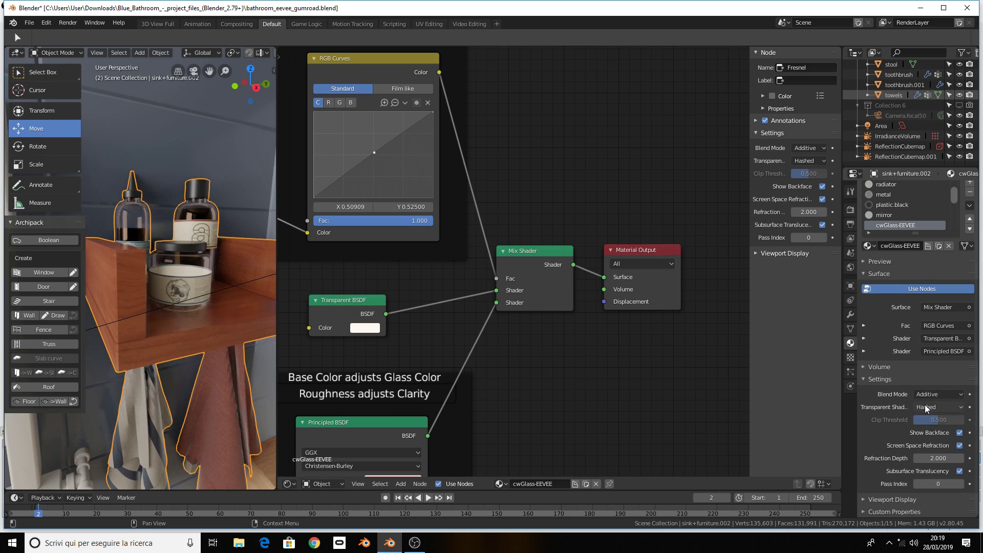
{"action": "left_click", "coordinate": [924, 396]}
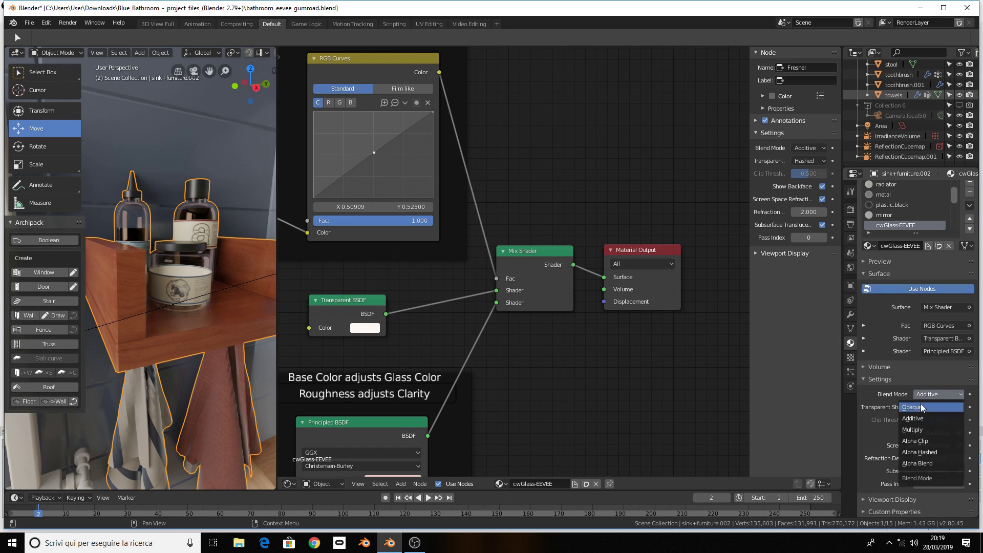
{"action": "left_click", "coordinate": [921, 404]}
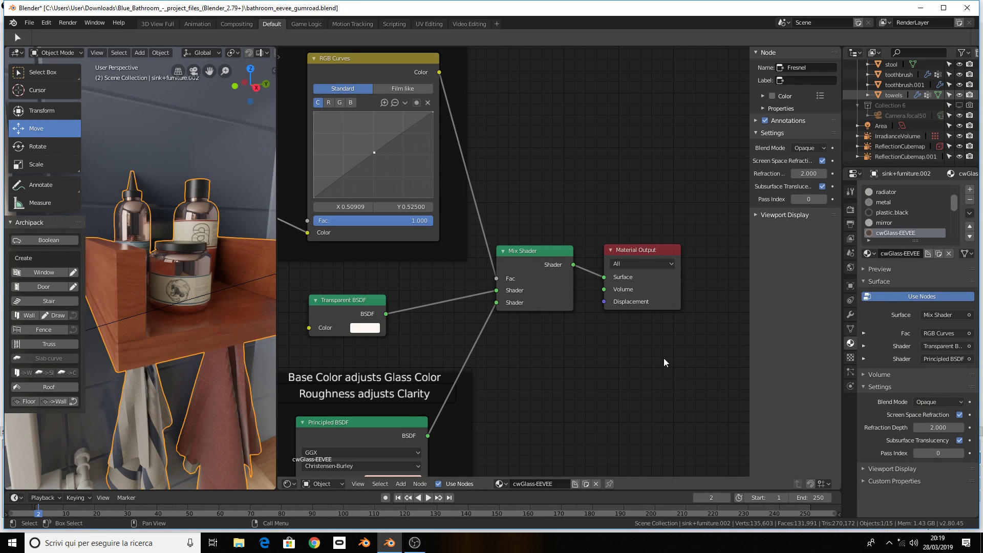
Inspect the Opaque bottles, then set the Blend Mode back to Additive
{"action": "middle_click_drag", "start_coordinate": [145, 205], "coordinate": [136, 213]}
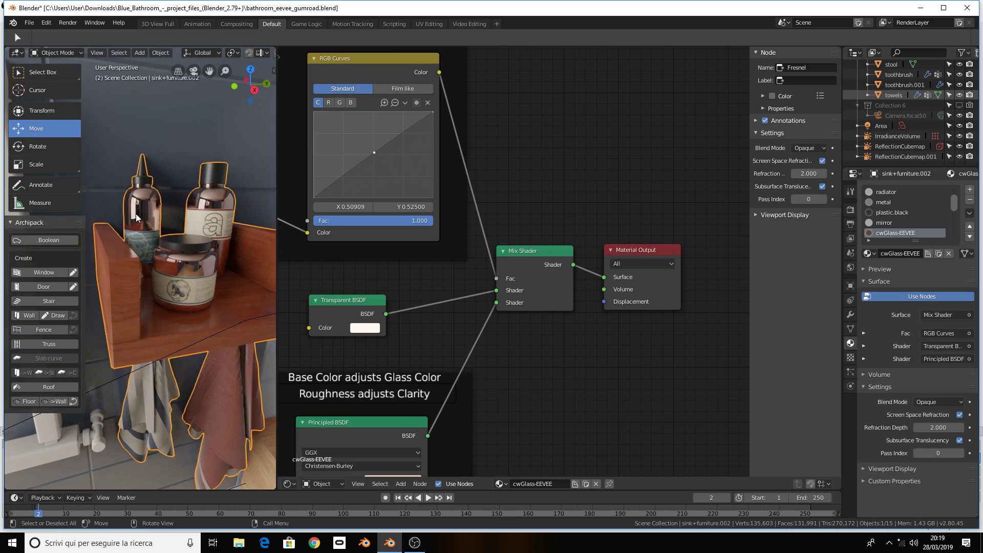
{"action": "scroll", "coordinate": [163, 217], "scroll_direction": "up", "scroll_amount": 1}
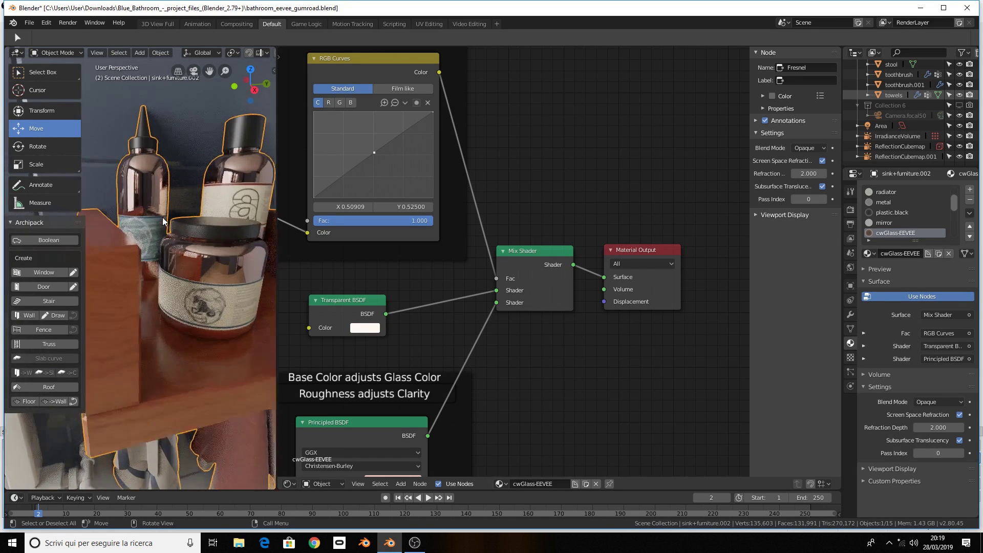
{"action": "scroll", "coordinate": [162, 218], "scroll_direction": "up", "scroll_amount": 1}
{"action": "scroll", "coordinate": [162, 218], "scroll_direction": "up", "scroll_amount": 1}
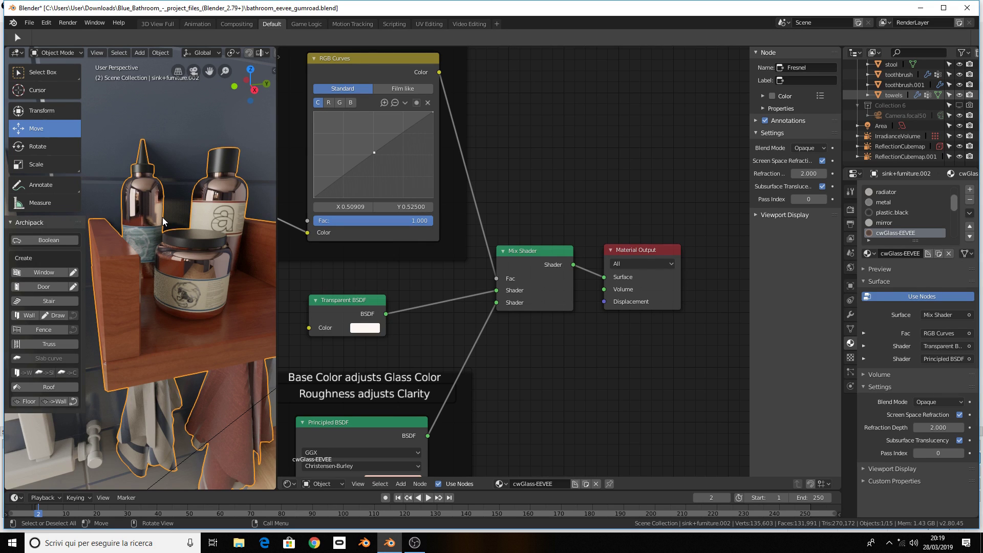
{"action": "left_click", "coordinate": [941, 397]}
{"action": "left_click", "coordinate": [940, 431]}
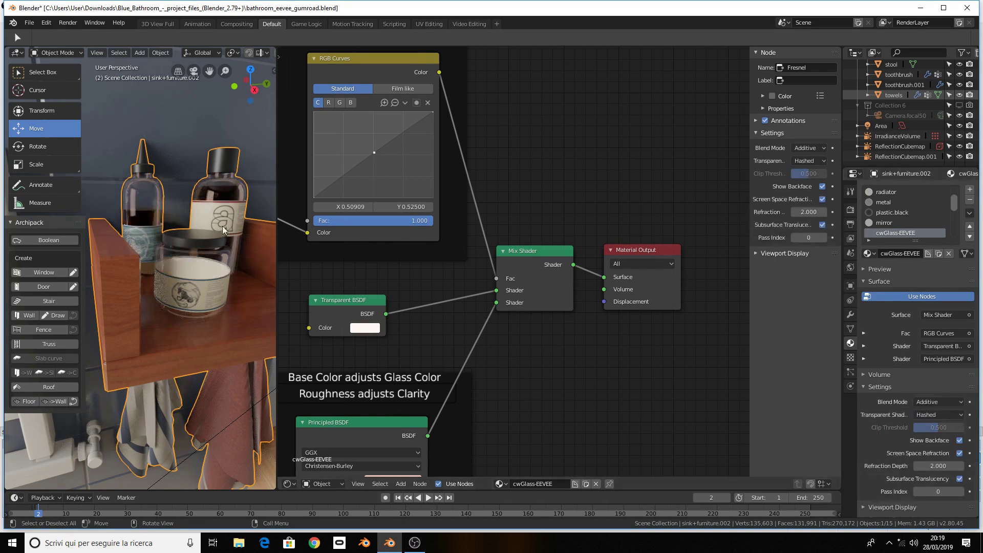
Compare Multiply and Alpha Clip blend modes, then settle the glass on Additive
{"action": "middle_click_drag", "start_coordinate": [223, 226], "coordinate": [220, 209]}
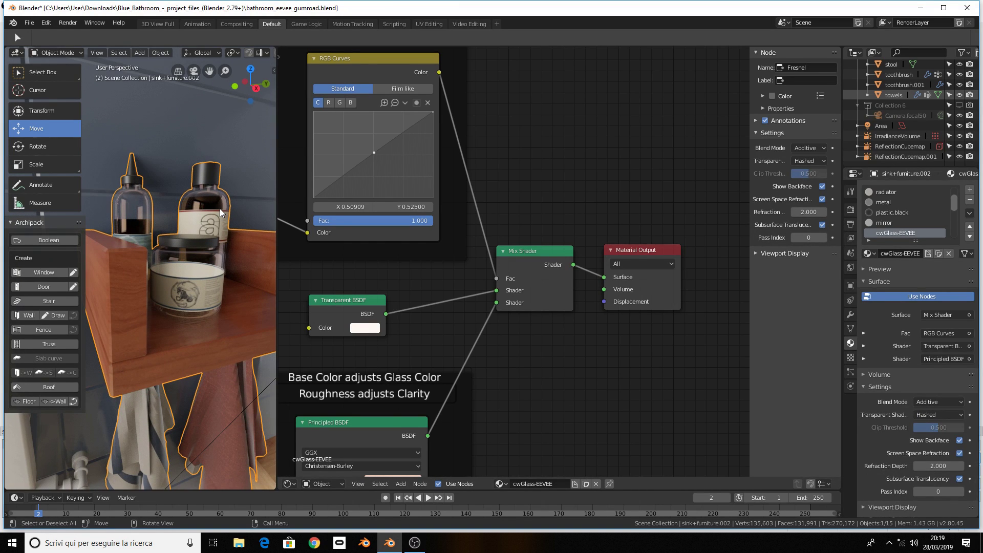
{"action": "left_click", "coordinate": [915, 402]}
{"action": "left_click", "coordinate": [926, 437]}
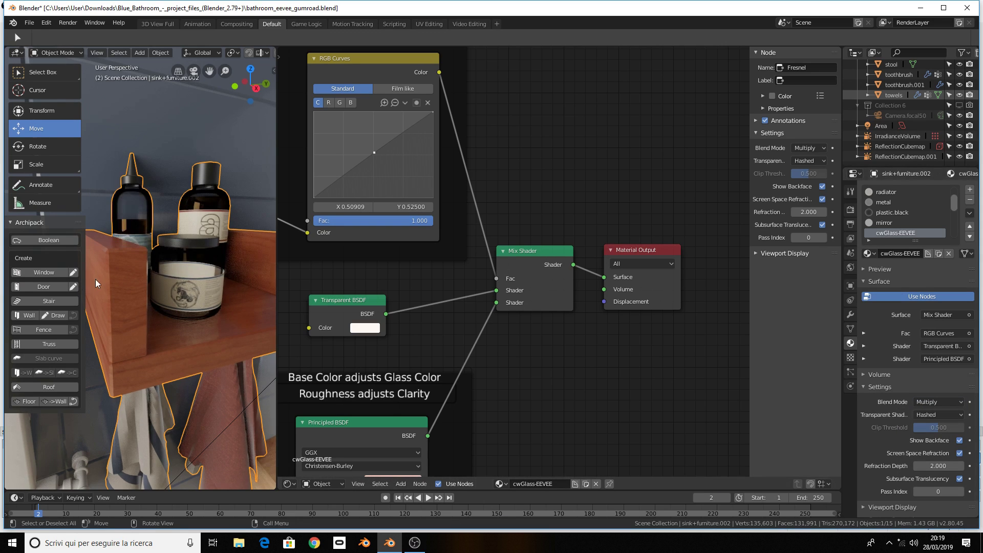
{"action": "mouse_move", "coordinate": [98, 262]}
{"action": "middle_mouse_down"}
{"action": "mouse_move", "coordinate": [118, 275]}
{"action": "mouse_move", "coordinate": [124, 256]}
{"action": "middle_mouse_up"}
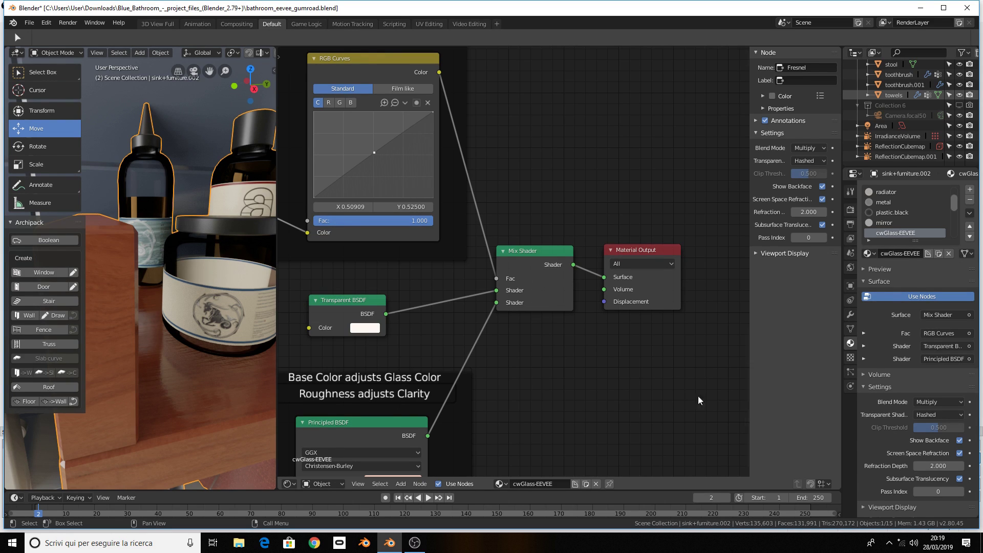
{"action": "left_click", "coordinate": [941, 402]}
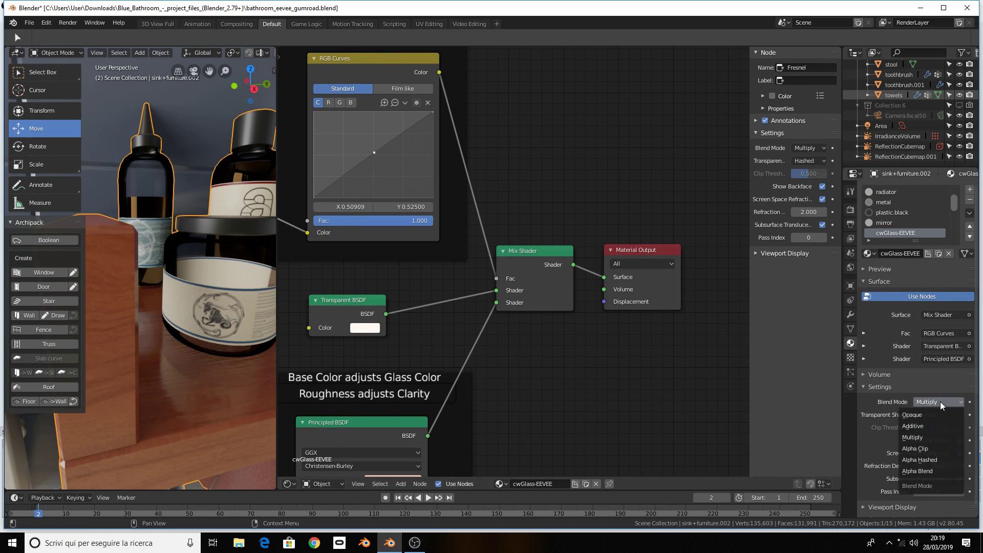
{"action": "left_click", "coordinate": [936, 445]}
{"action": "mouse_move", "coordinate": [138, 176]}
{"action": "middle_mouse_down"}
{"action": "mouse_move", "coordinate": [154, 185]}
{"action": "mouse_move", "coordinate": [119, 186]}
{"action": "mouse_move", "coordinate": [142, 192]}
{"action": "mouse_move", "coordinate": [139, 180]}
{"action": "middle_mouse_up"}
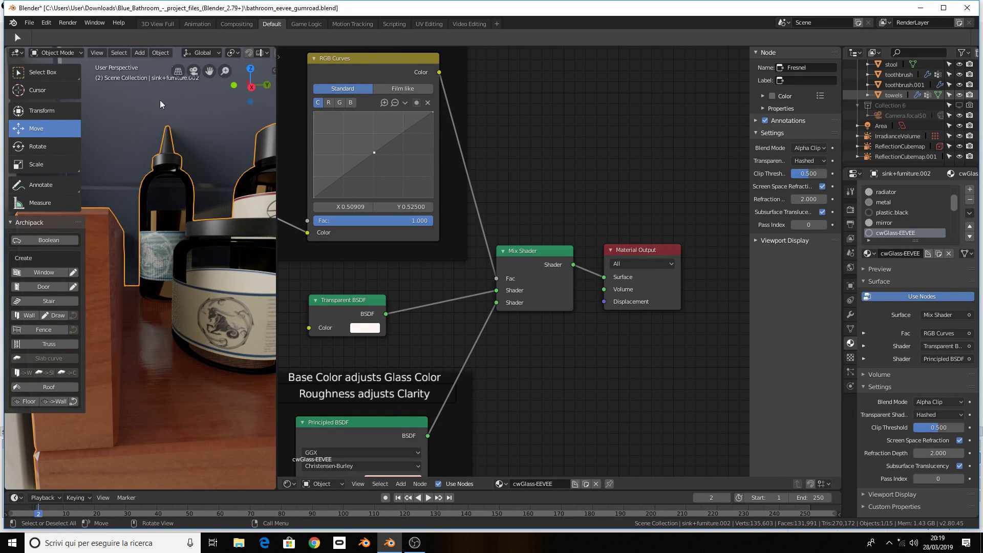
{"action": "left_click", "coordinate": [914, 403]}
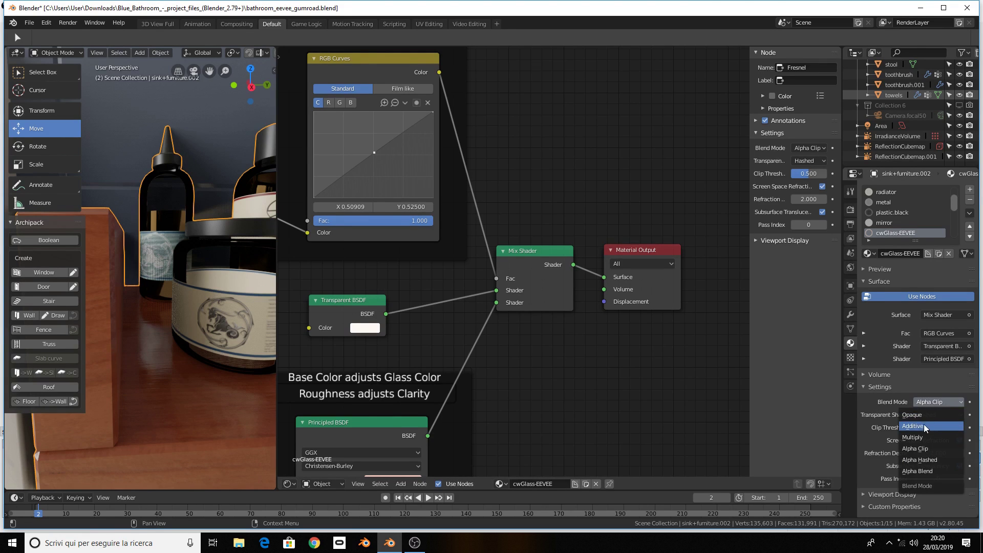
{"action": "left_click", "coordinate": [926, 426]}
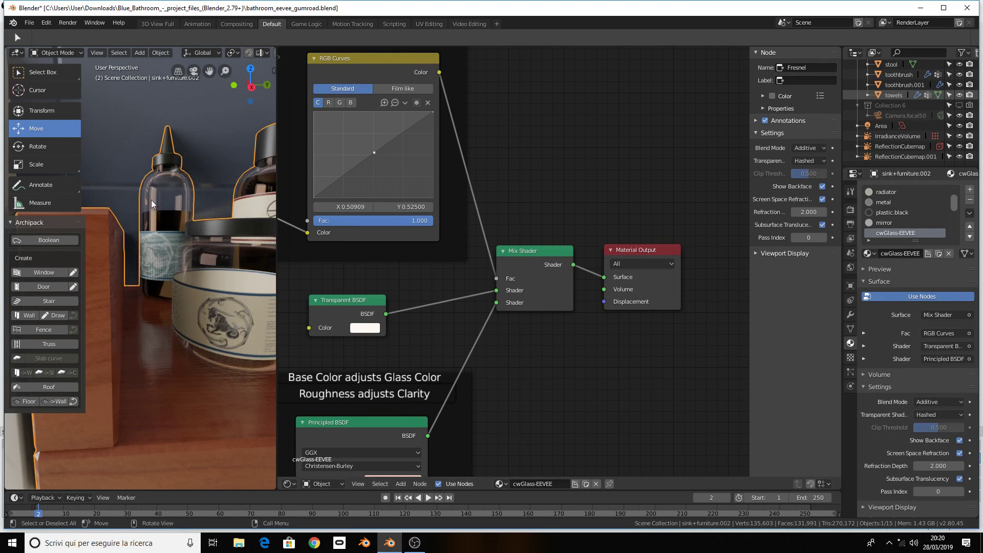
{"action": "middle_click_drag", "start_coordinate": [152, 200], "coordinate": [174, 203]}
{"action": "left_click_drag", "start_coordinate": [374, 153], "coordinate": [349, 130]}
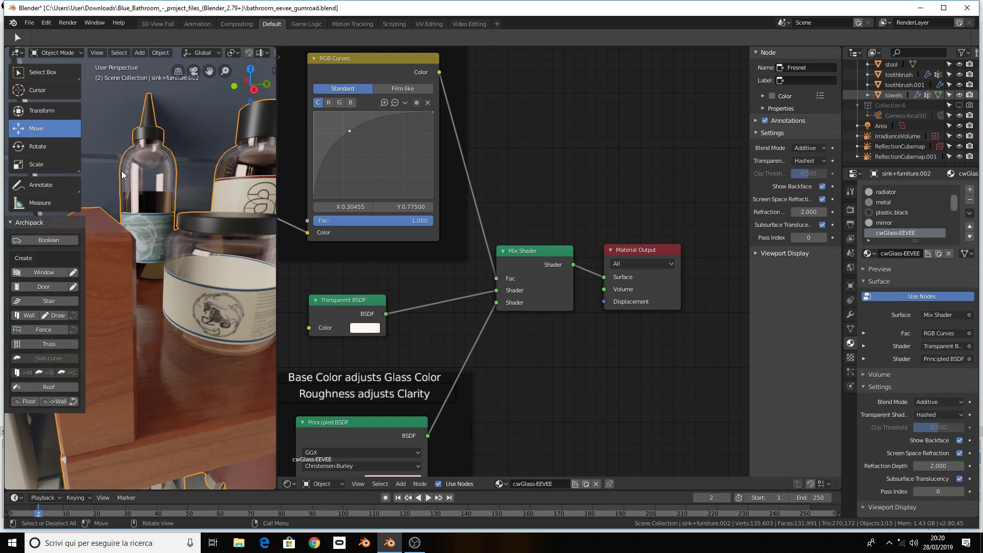
{"action": "scroll", "coordinate": [121, 171], "scroll_direction": "down", "scroll_amount": 2}
{"action": "scroll", "coordinate": [121, 165], "scroll_direction": "down", "scroll_amount": 2}
{"action": "scroll", "coordinate": [123, 169], "scroll_direction": "down", "scroll_amount": 2}
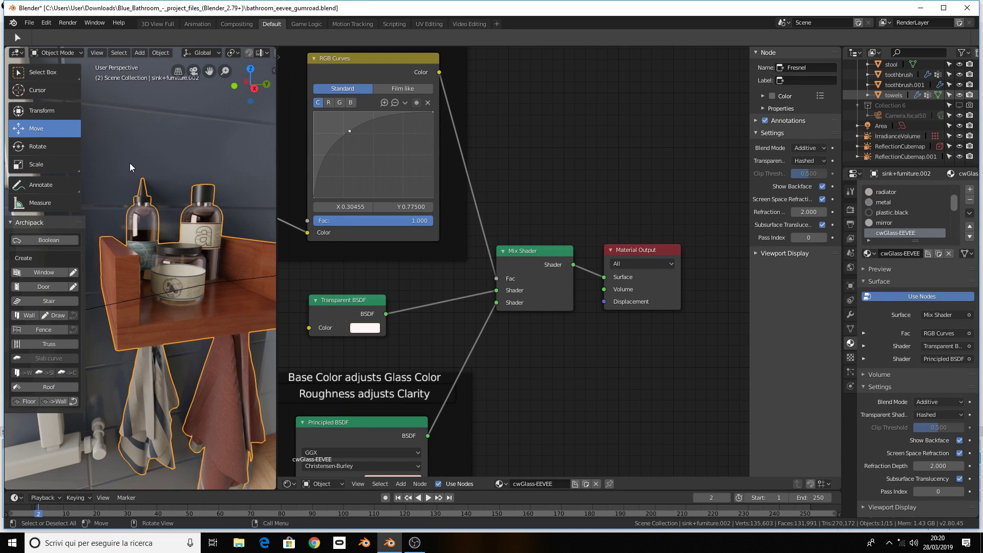
{"action": "scroll", "coordinate": [130, 163], "scroll_direction": "up", "scroll_amount": 1}
{"action": "scroll", "coordinate": [132, 176], "scroll_direction": "up", "scroll_amount": 2}
{"action": "scroll", "coordinate": [135, 182], "scroll_direction": "up", "scroll_amount": 2}
{"action": "scroll", "coordinate": [133, 217], "scroll_direction": "down", "scroll_amount": 1}
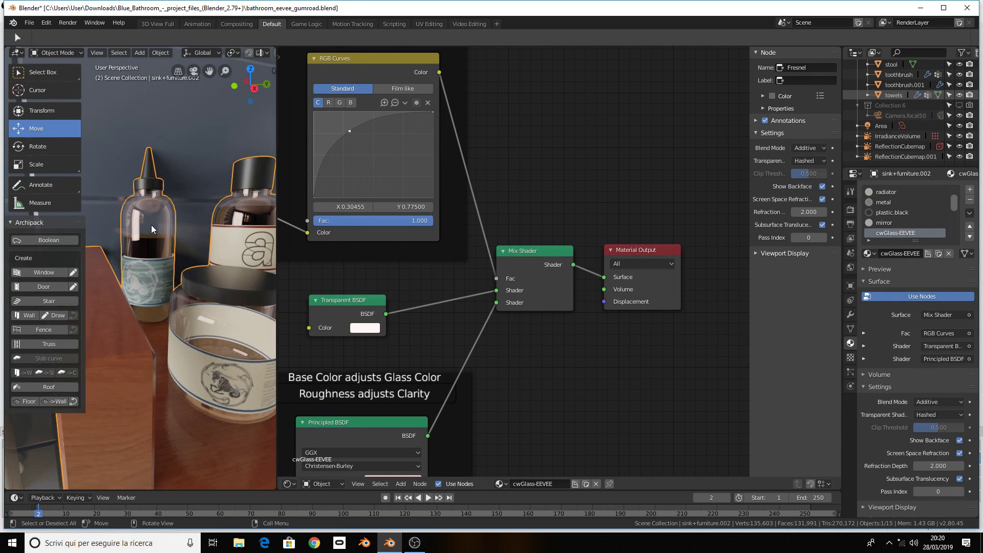
{"action": "scroll", "coordinate": [154, 222], "scroll_direction": "down", "scroll_amount": 2}
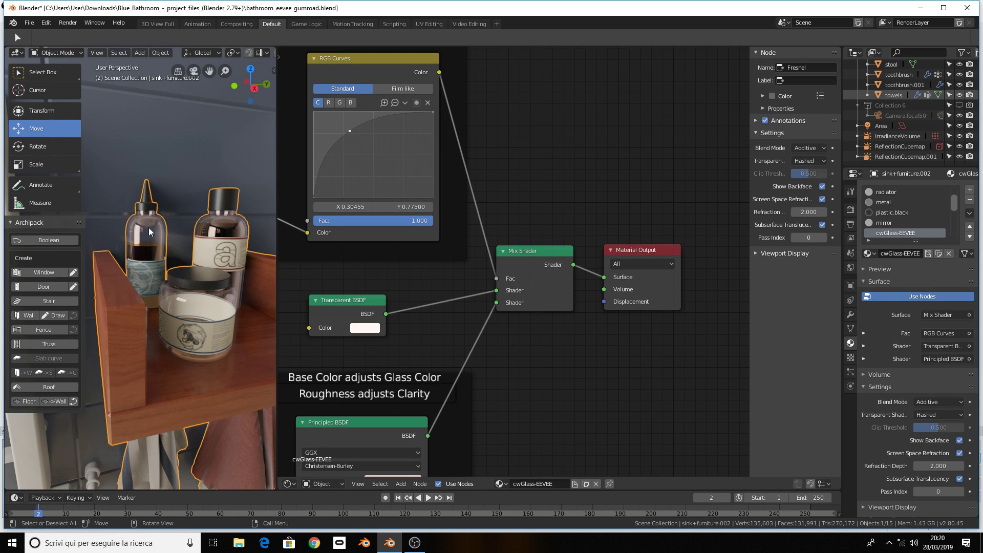
{"action": "scroll", "coordinate": [483, 251], "scroll_direction": "down", "scroll_amount": 3}
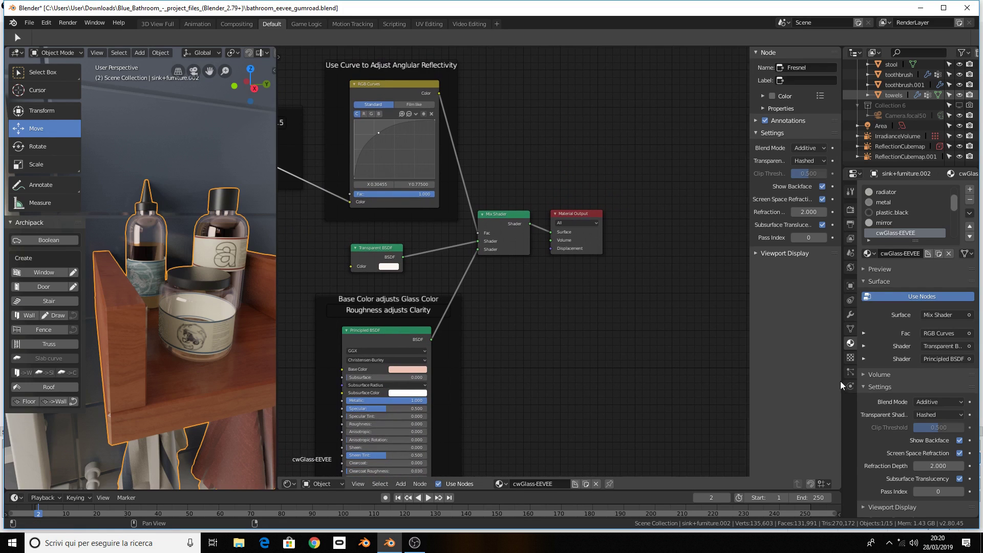
{"action": "scroll", "coordinate": [925, 414], "scroll_direction": "down", "scroll_amount": 1}
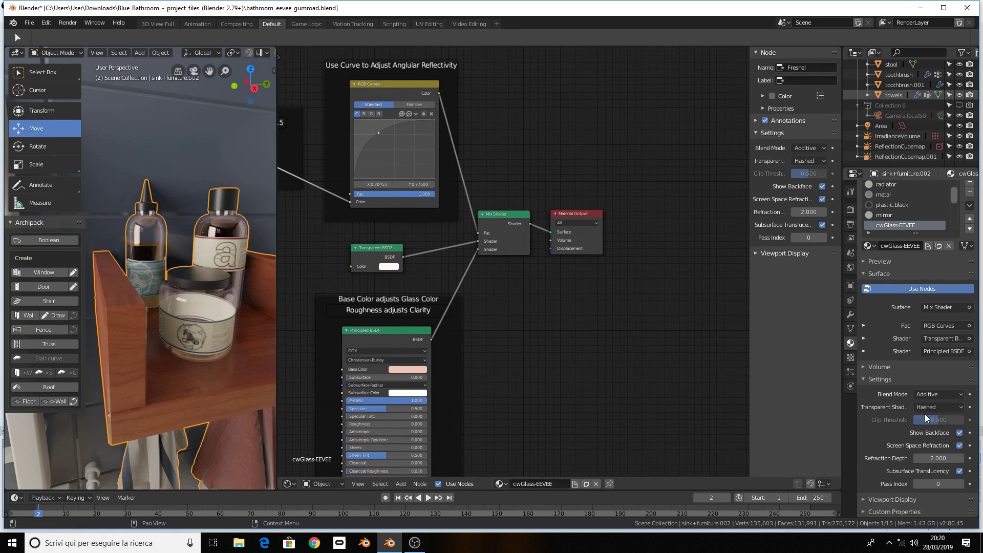
{"action": "left_click", "coordinate": [960, 434]}
{"action": "left_click", "coordinate": [960, 433]}
{"action": "left_click", "coordinate": [960, 433]}
{"action": "left_click", "coordinate": [960, 446]}
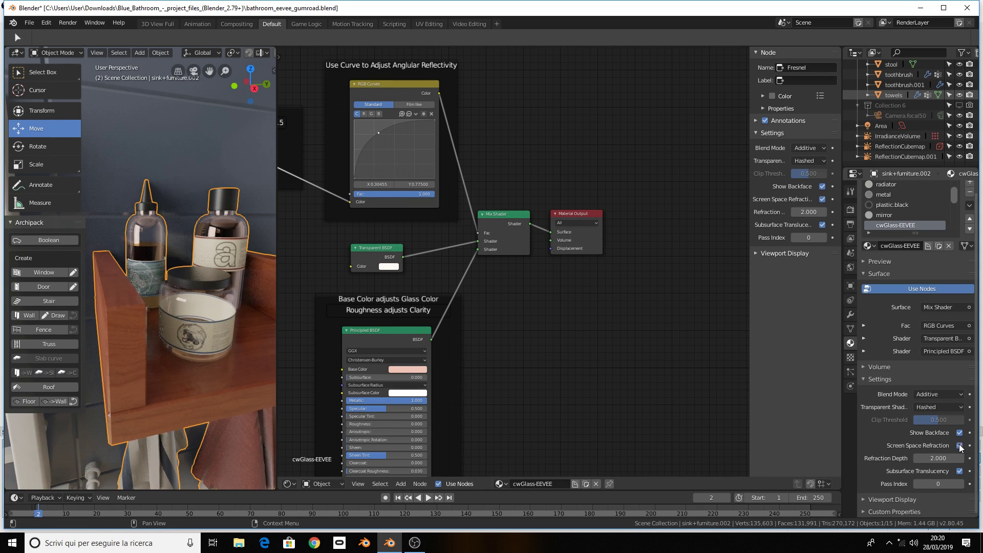
{"action": "left_click", "coordinate": [960, 433]}
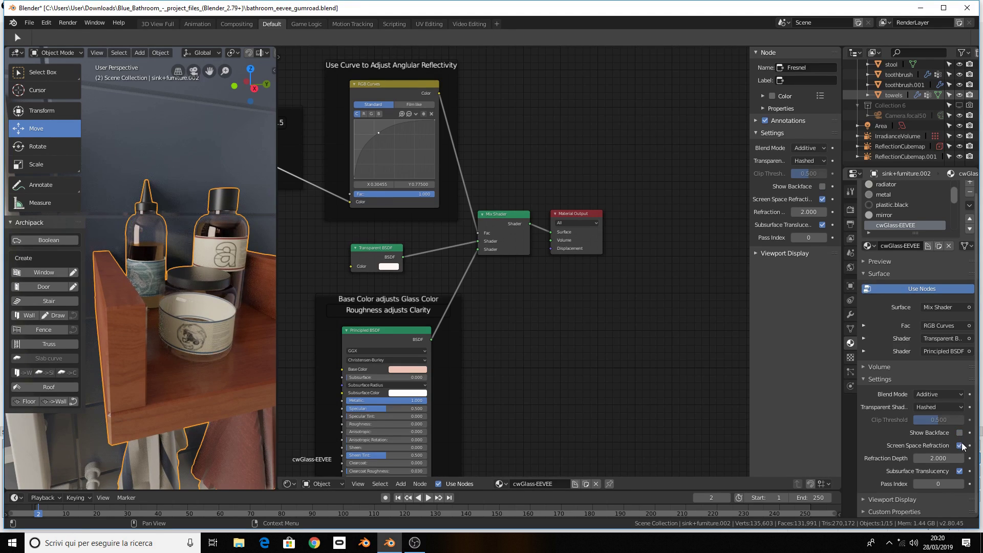
{"action": "left_click", "coordinate": [960, 446]}
{"action": "middle_click_drag", "start_coordinate": [175, 199], "coordinate": [180, 203]}
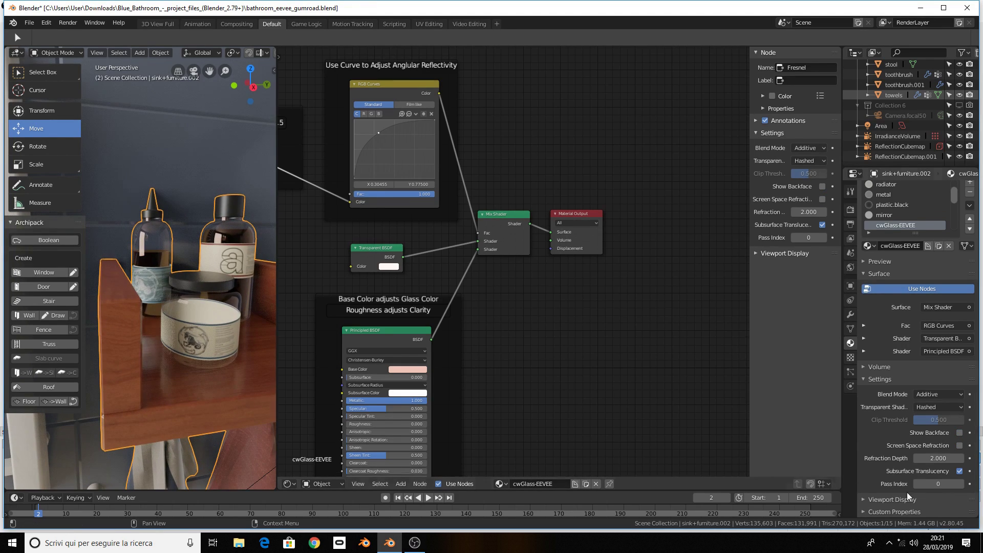
{"action": "left_click", "coordinate": [960, 446]}
{"action": "left_click", "coordinate": [960, 433]}
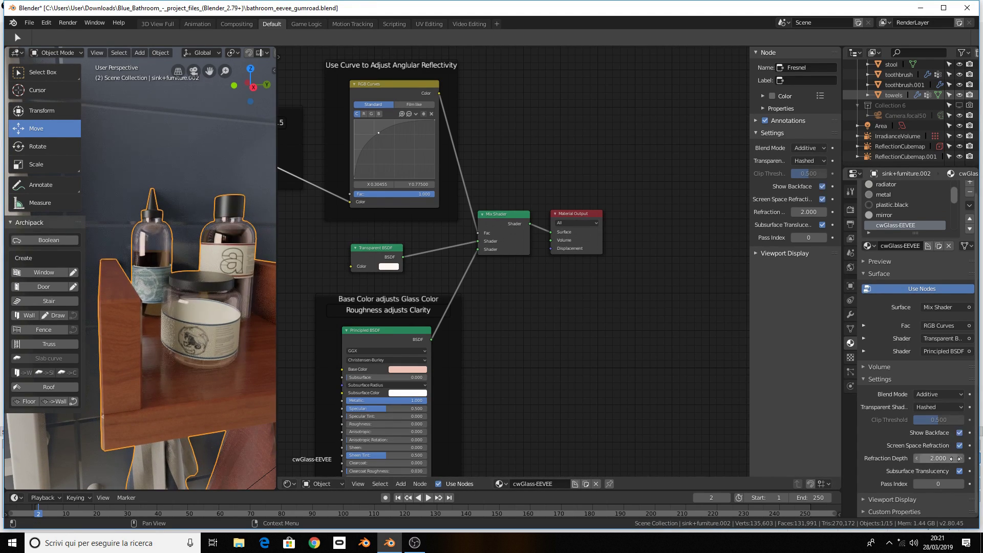
{"action": "key", "text": "BackSpace"}
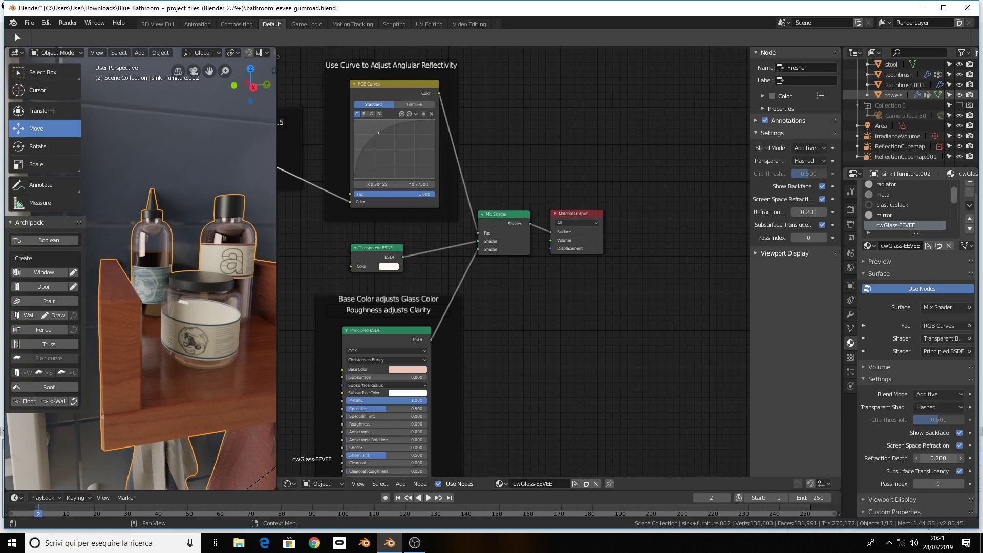
{"action": "left_click_drag", "start_coordinate": [937, 458], "coordinate": [951, 458]}
{"action": "left_click", "coordinate": [951, 458]}
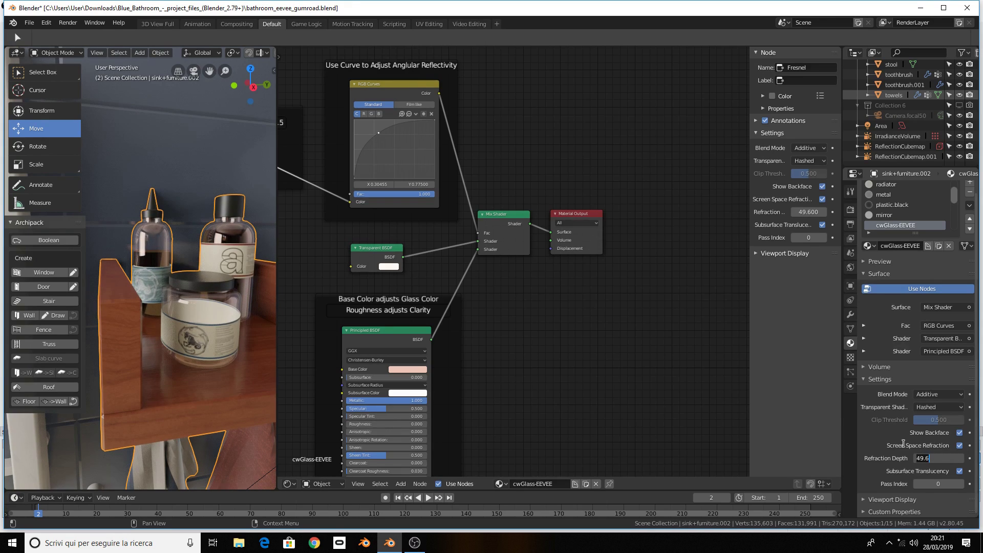
{"action": "type", "text": "2"}
{"action": "key", "text": "Return"}
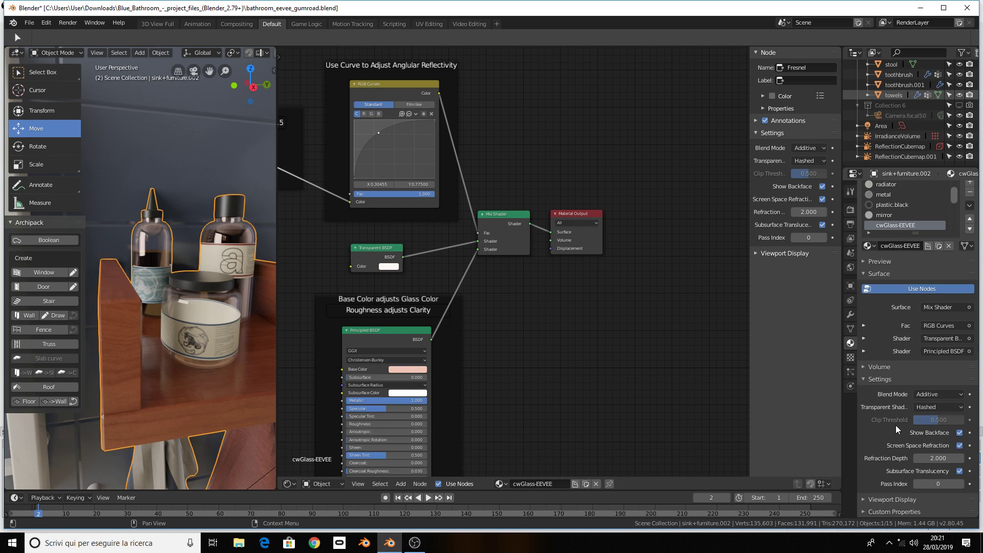
{"action": "scroll", "coordinate": [896, 429], "scroll_direction": "up", "scroll_amount": 1}
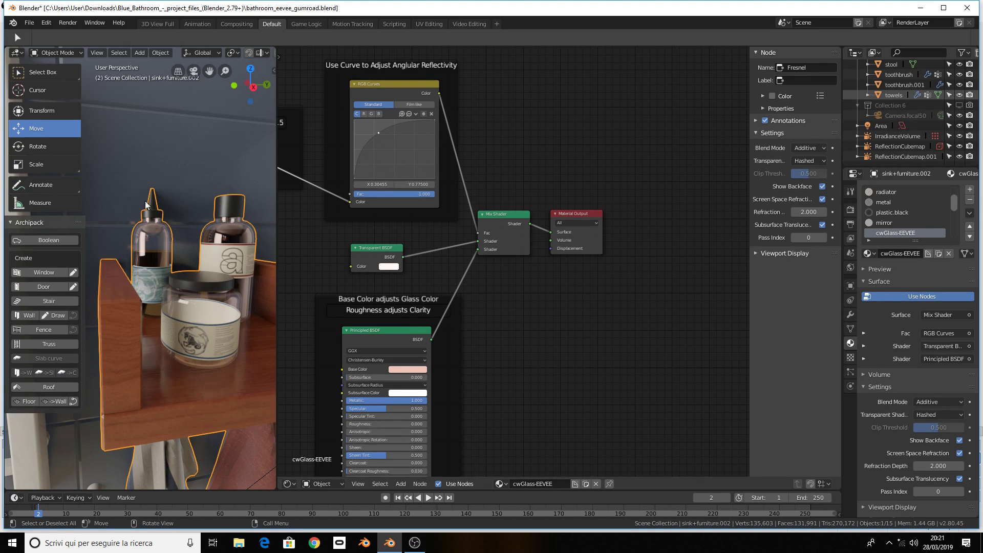
{"action": "scroll", "coordinate": [148, 202], "scroll_direction": "down", "scroll_amount": 4}
{"action": "scroll", "coordinate": [175, 202], "scroll_direction": "down", "scroll_amount": 3}
{"action": "scroll", "coordinate": [177, 195], "scroll_direction": "down", "scroll_amount": 2}
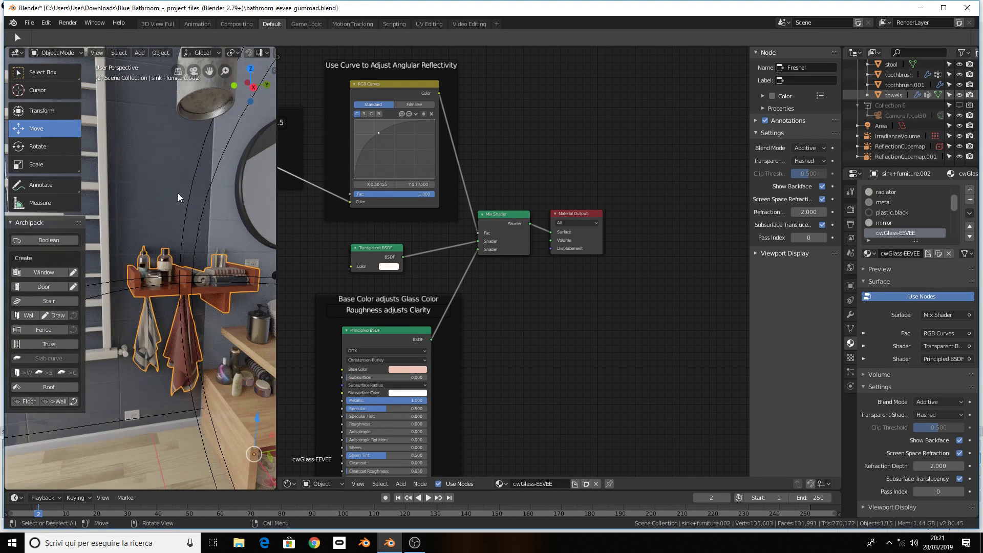
{"action": "scroll", "coordinate": [176, 188], "scroll_direction": "down", "scroll_amount": 3}
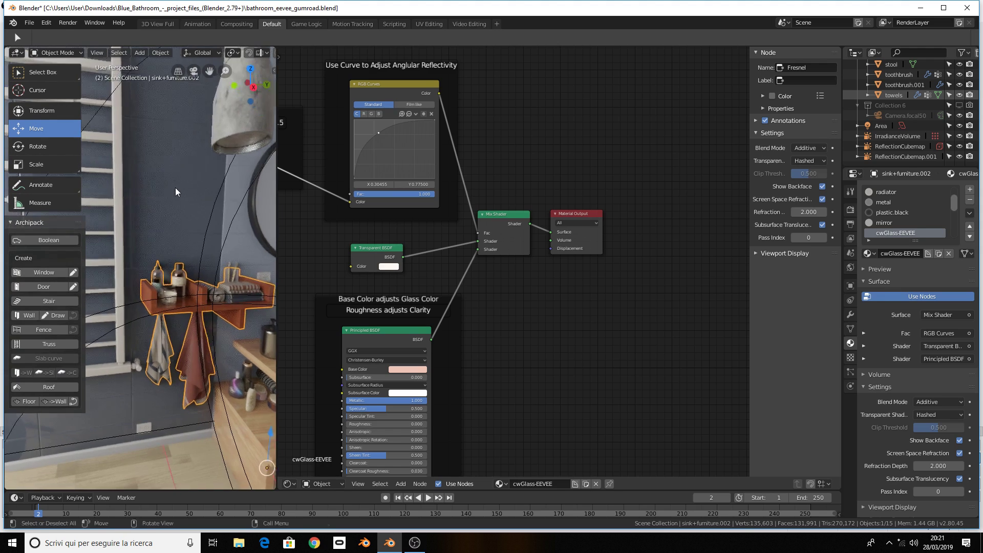
{"action": "scroll", "coordinate": [175, 188], "scroll_direction": "down", "scroll_amount": 3}
{"action": "scroll", "coordinate": [174, 195], "scroll_direction": "up", "scroll_amount": 5}
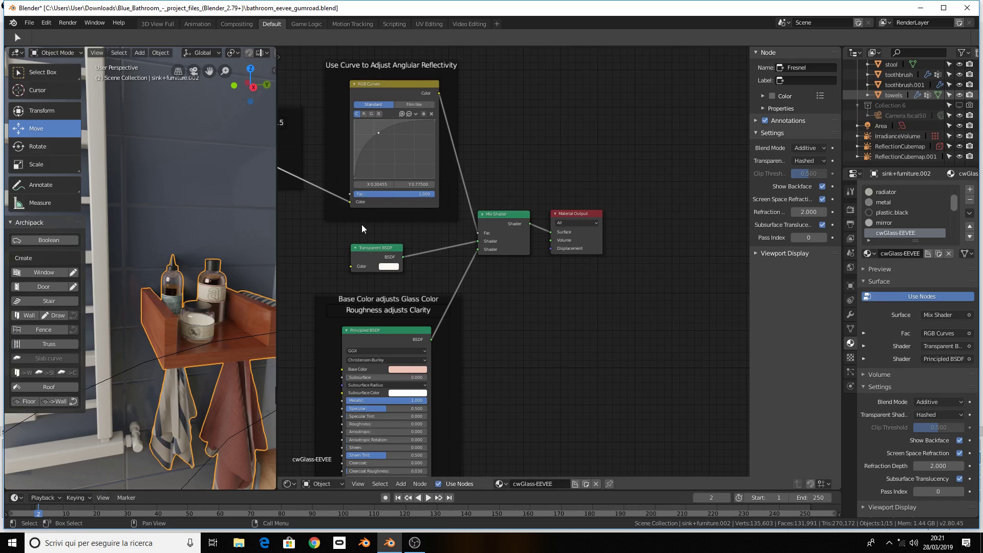
{"action": "mouse_move", "coordinate": [362, 224]}
{"action": "middle_mouse_down"}
{"action": "mouse_move", "coordinate": [568, 222]}
{"action": "mouse_move", "coordinate": [496, 167]}
{"action": "middle_mouse_up"}
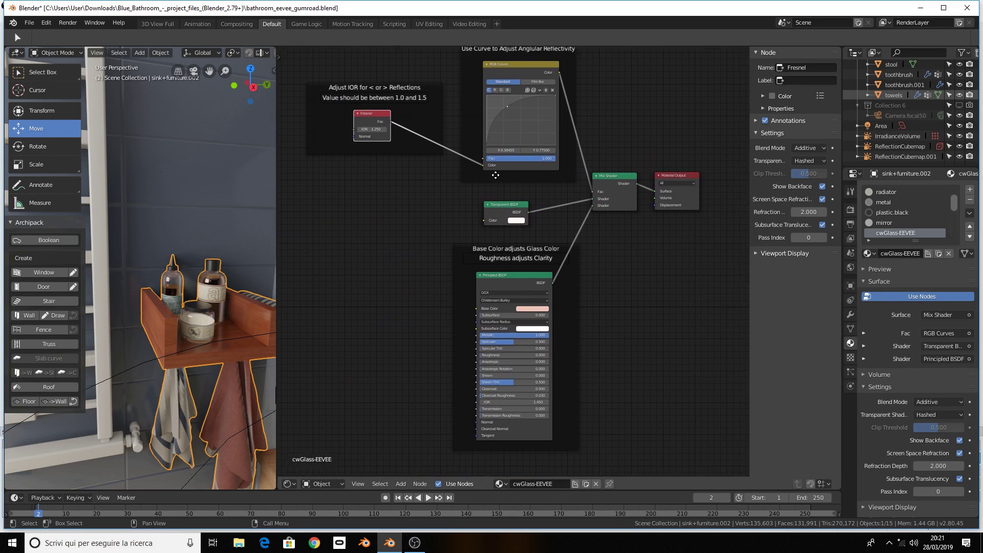
{"action": "middle_click_drag", "start_coordinate": [224, 323], "coordinate": [117, 329]}
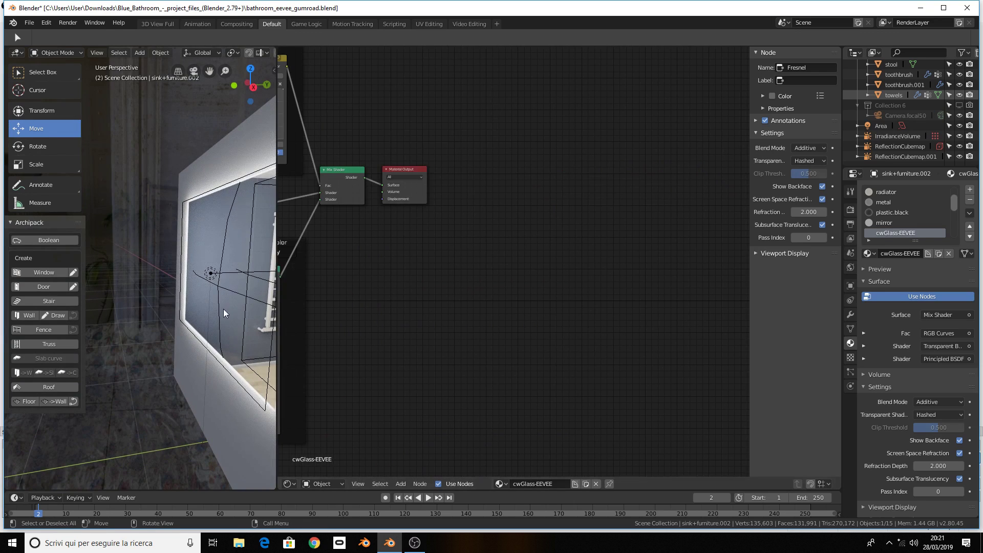
Select the window's area light and enlarge the 3D view over the node editor
{"action": "left_click", "coordinate": [213, 276]}
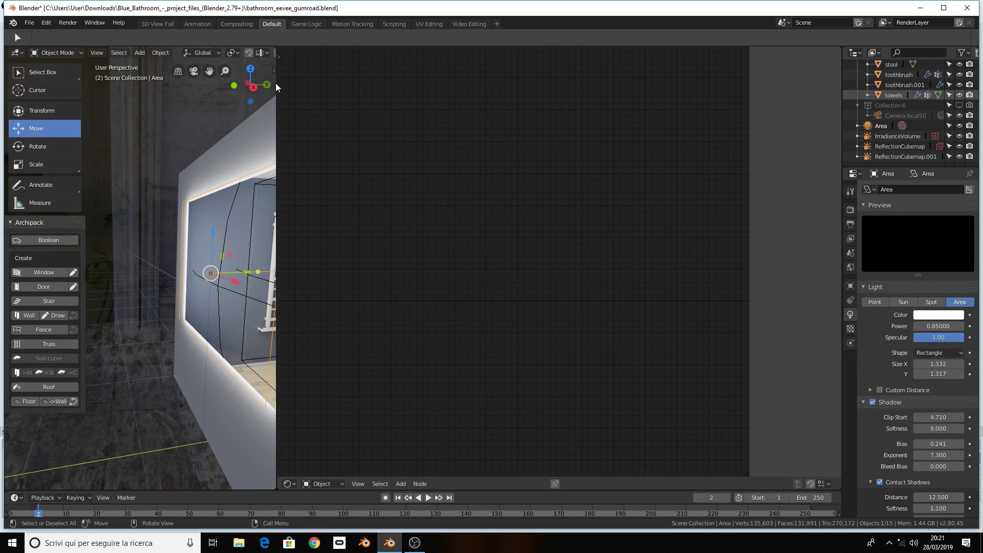
{"action": "left_click_drag", "start_coordinate": [278, 84], "coordinate": [736, 154]}
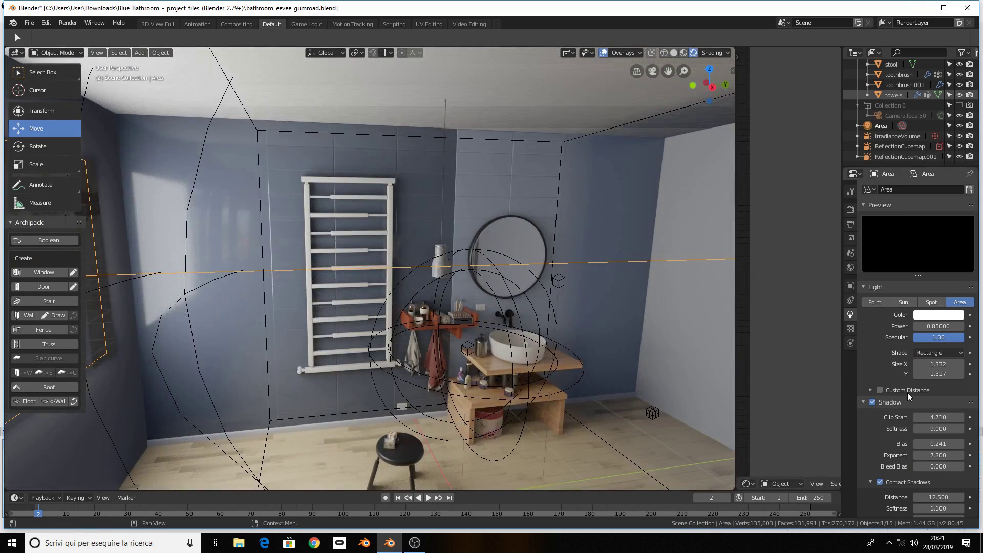
{"action": "scroll", "coordinate": [907, 392], "scroll_direction": "down", "scroll_amount": 1}
{"action": "scroll", "coordinate": [907, 398], "scroll_direction": "up", "scroll_amount": 1}
{"action": "scroll", "coordinate": [540, 342], "scroll_direction": "down", "scroll_amount": 3}
{"action": "scroll", "coordinate": [537, 342], "scroll_direction": "up", "scroll_amount": 2}
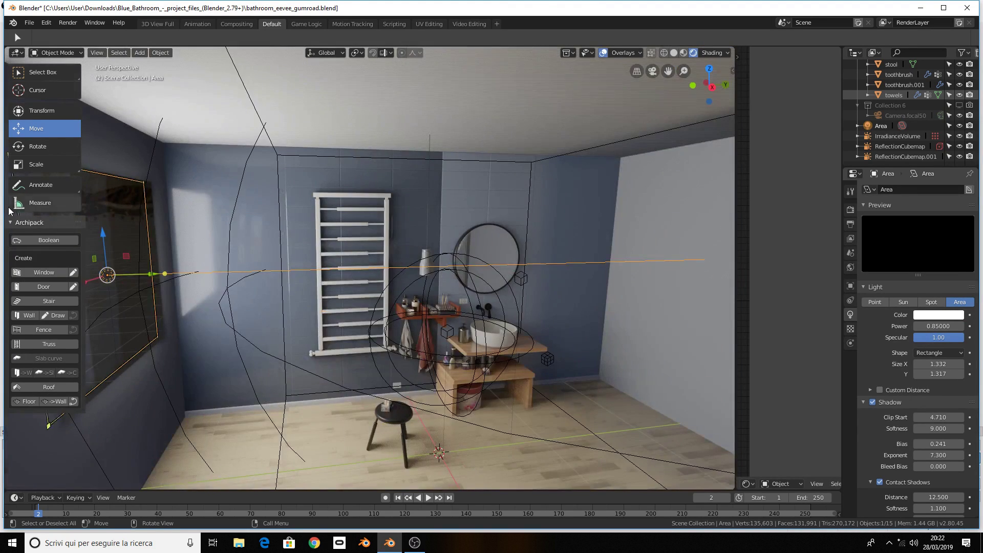
Move the area light down, then try a rotation and undo it
{"action": "mouse_move", "coordinate": [104, 236]}
{"action": "left_mouse_down"}
{"action": "mouse_move", "coordinate": [127, 415]}
{"action": "mouse_move", "coordinate": [137, 171]}
{"action": "mouse_move", "coordinate": [159, 282]}
{"action": "mouse_move", "coordinate": [154, 228]}
{"action": "left_mouse_up"}
{"action": "key", "text": "r"}
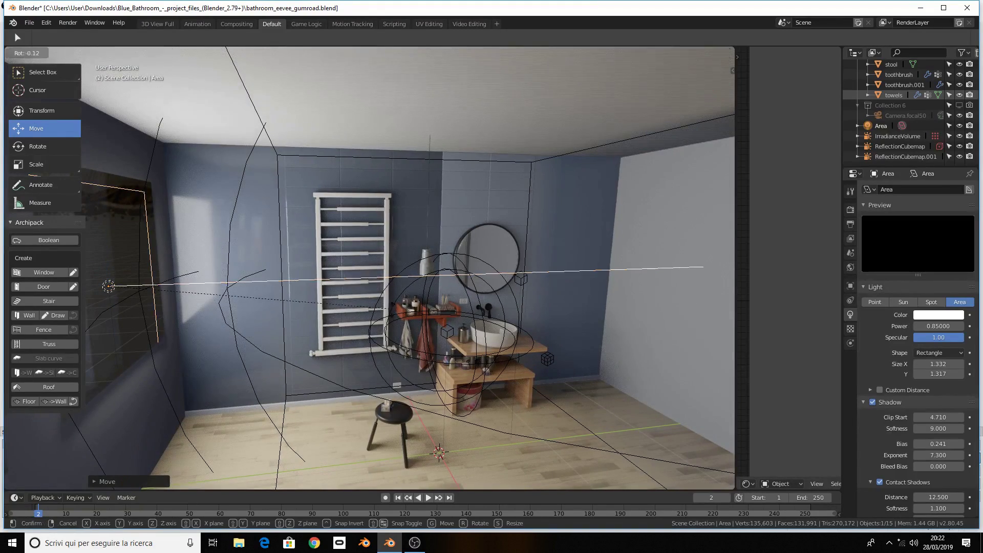
{"action": "left_click", "coordinate": [375, 325]}
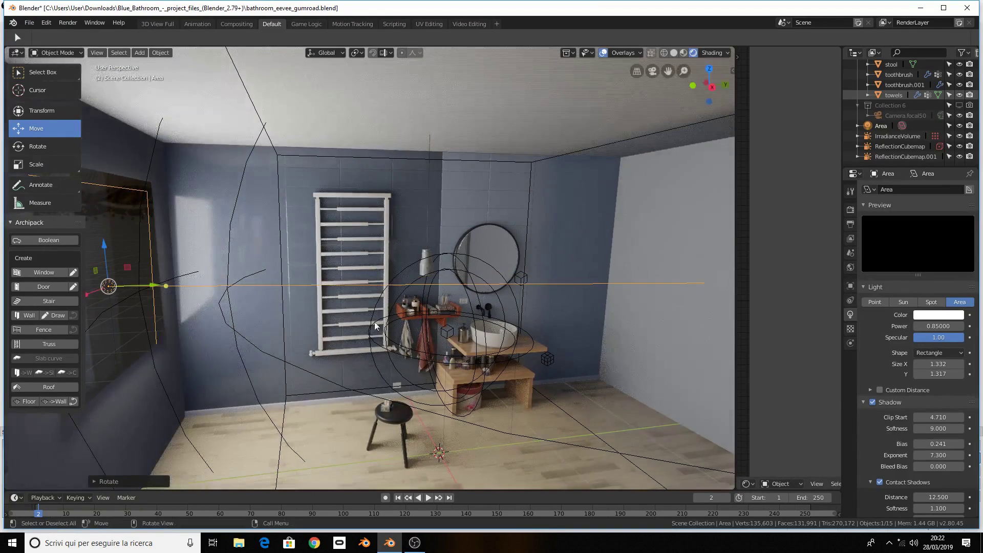
{"action": "key", "text": "ctrl+z"}
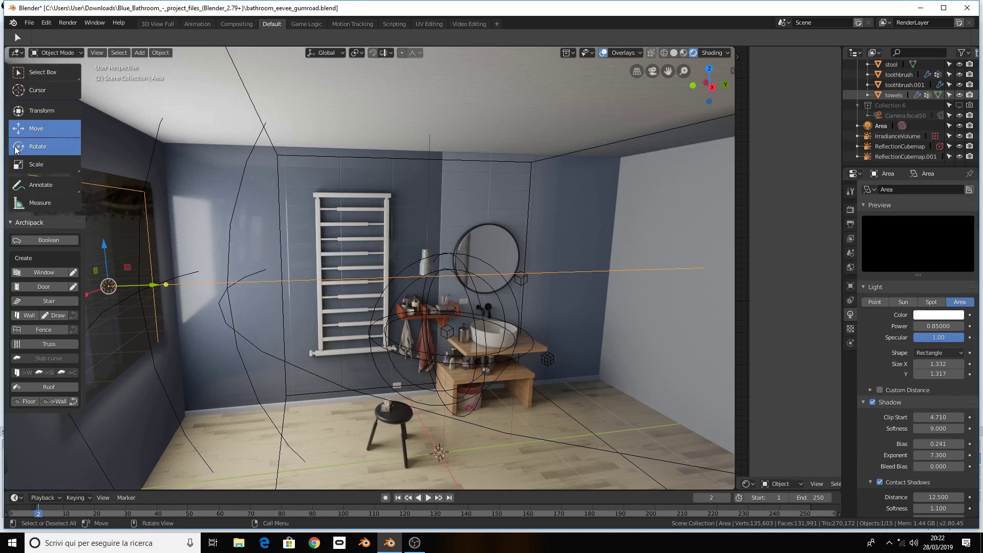
Try rotating the area light with the Rotate gizmo, then undo it
{"action": "left_click", "coordinate": [38, 146]}
{"action": "mouse_move", "coordinate": [144, 301]}
{"action": "left_mouse_down"}
{"action": "mouse_move", "coordinate": [152, 368]}
{"action": "mouse_move", "coordinate": [151, 215]}
{"action": "mouse_move", "coordinate": [544, 232]}
{"action": "left_mouse_up"}
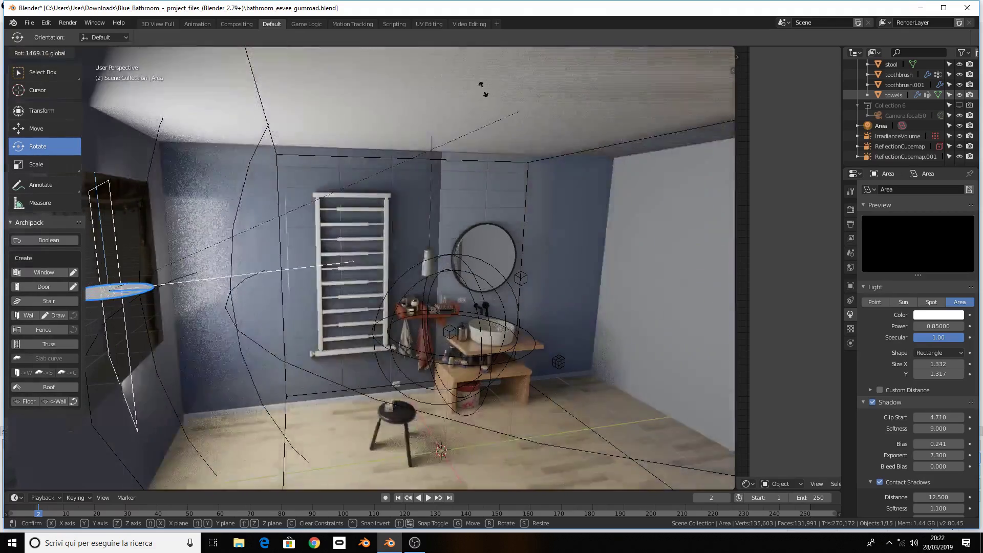
{"action": "left_click_drag", "start_coordinate": [544, 233], "coordinate": [460, 362]}
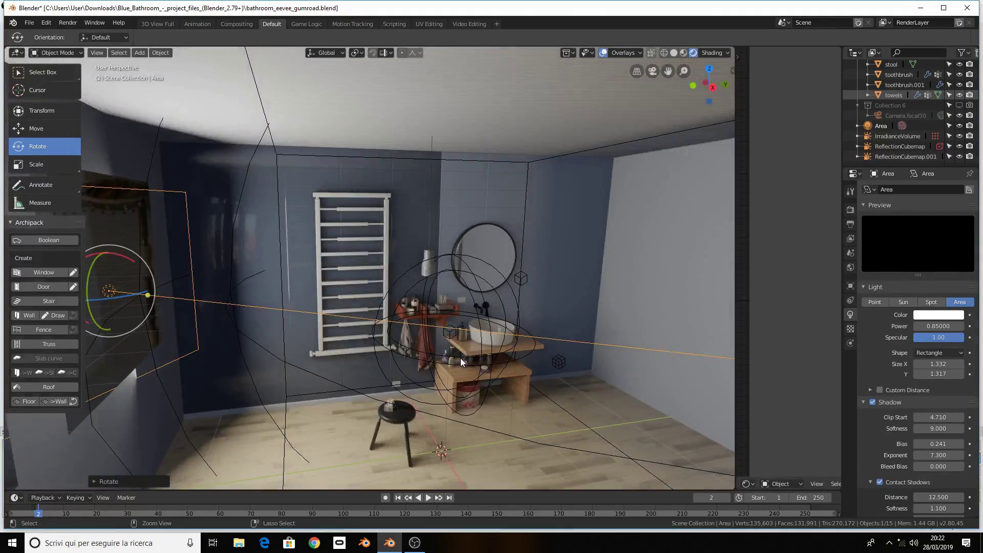
{"action": "key", "text": "ctrl+z"}
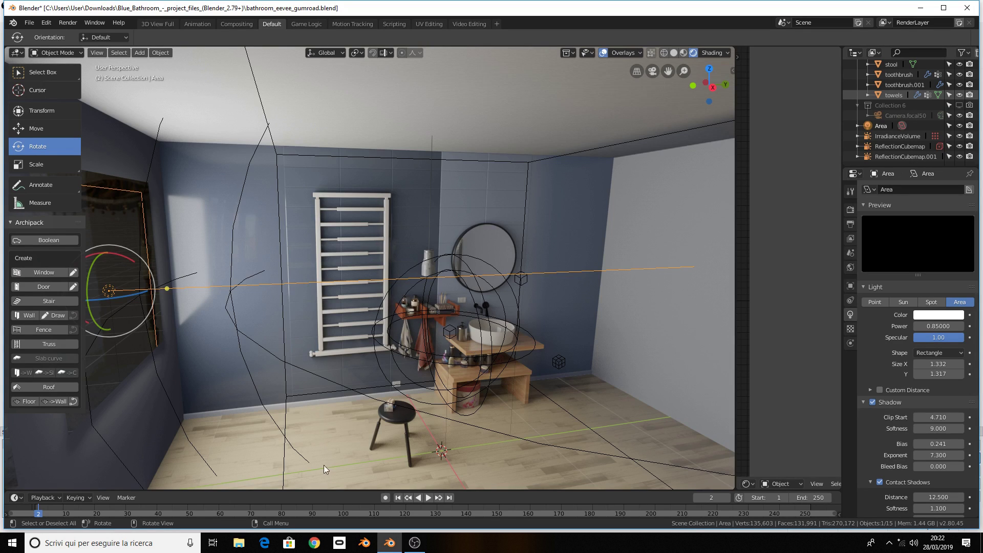
Return to the Move tool and drag the area light's Power down to 0
{"action": "left_click", "coordinate": [51, 130]}
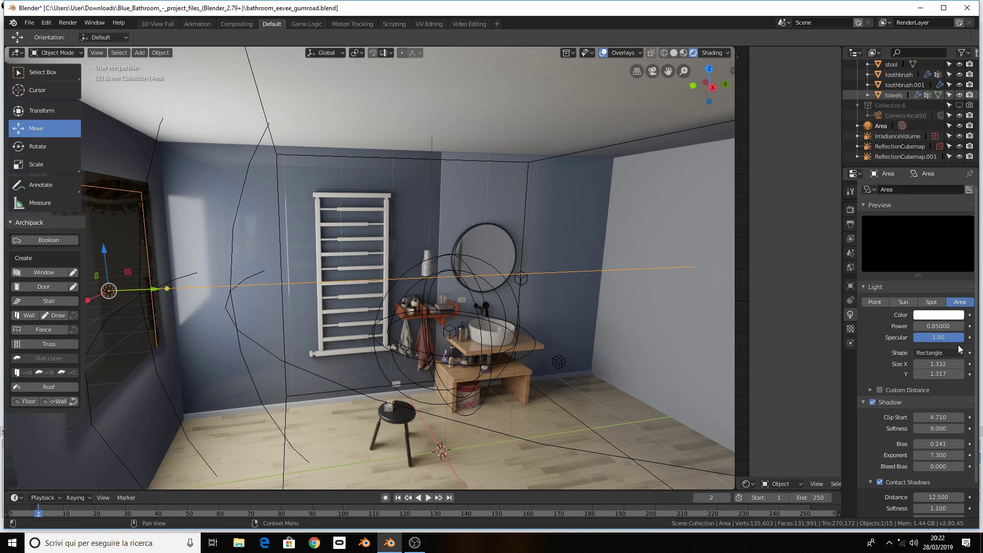
{"action": "scroll", "coordinate": [962, 349], "scroll_direction": "down", "scroll_amount": 1}
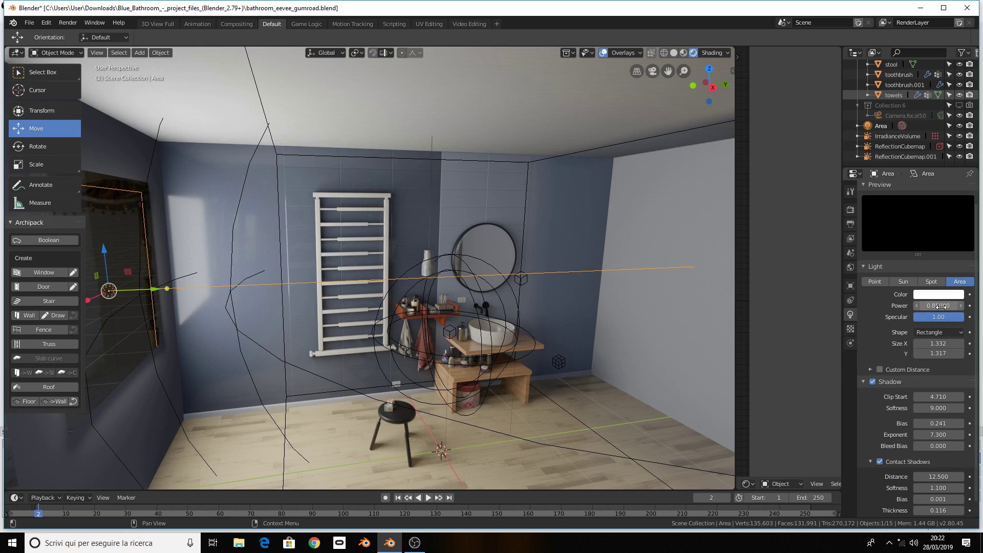
{"action": "mouse_move", "coordinate": [937, 306]}
{"action": "mouse_move", "coordinate": [937, 308]}
{"action": "left_mouse_down"}
{"action": "mouse_move", "coordinate": [974, 307]}
{"action": "mouse_move", "coordinate": [917, 308]}
{"action": "left_mouse_up"}
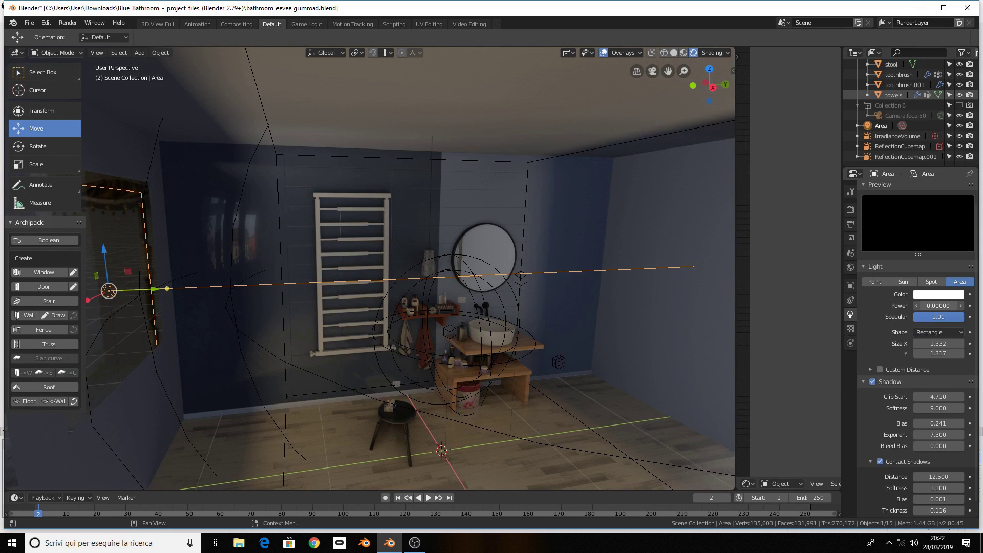
Set Power to 0.87, test shadow Clip Start keeping 4.710, and try Softness values
{"action": "left_click_drag", "start_coordinate": [916, 305], "coordinate": [930, 306]}
{"action": "scroll", "coordinate": [947, 317], "scroll_direction": "down", "scroll_amount": 1}
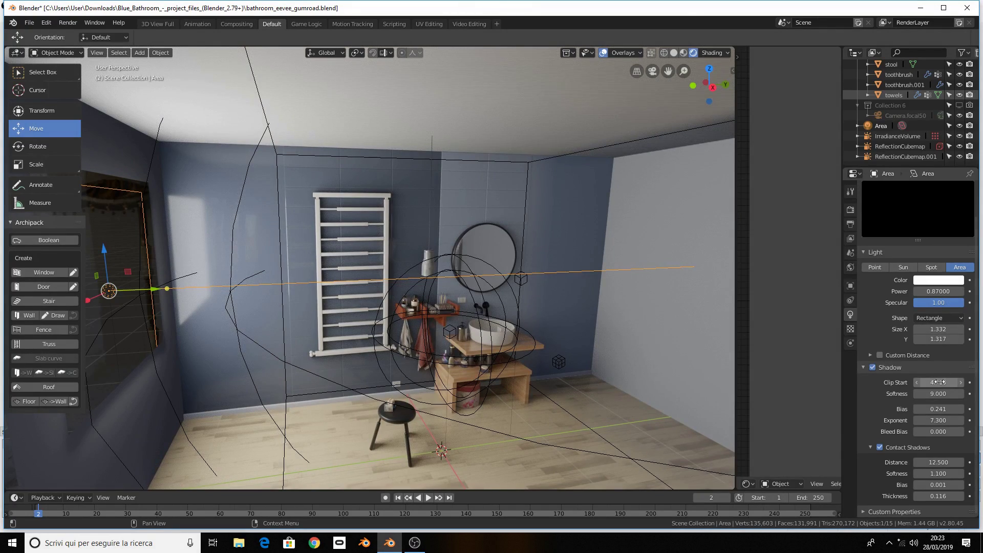
{"action": "left_click_drag", "start_coordinate": [938, 382], "coordinate": [945, 382]}
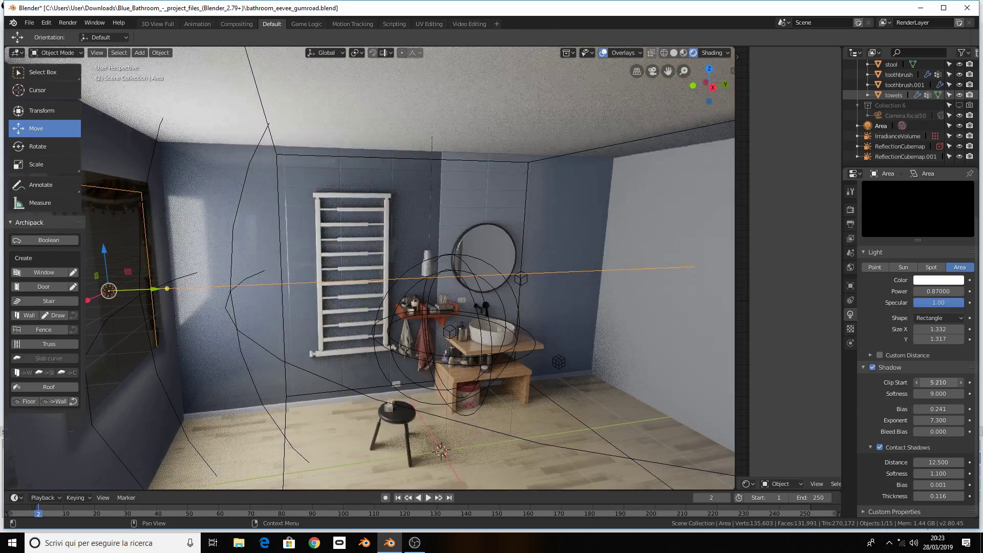
{"action": "left_click_drag", "start_coordinate": [945, 382], "coordinate": [938, 381]}
{"action": "key", "text": "ctrl"}
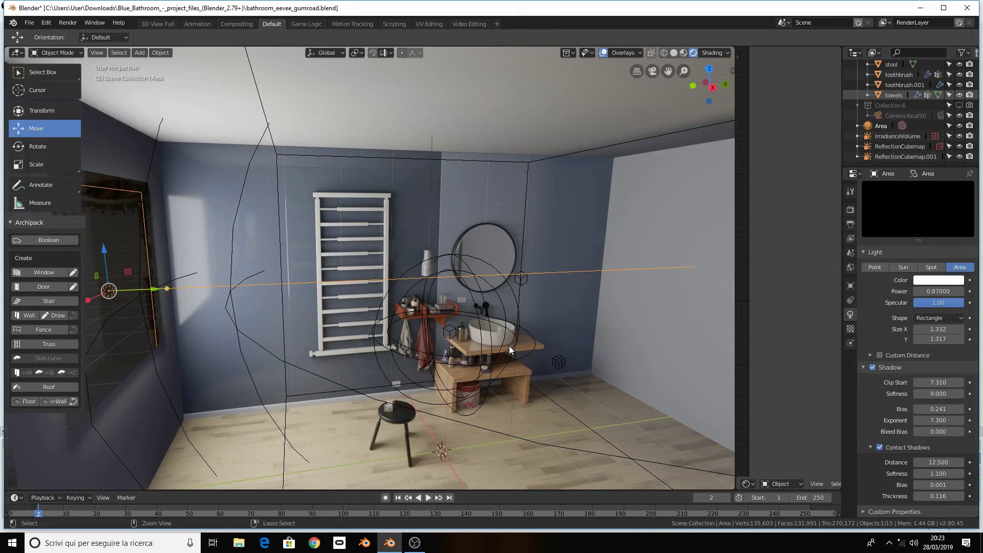
{"action": "key", "text": "ctrl+z"}
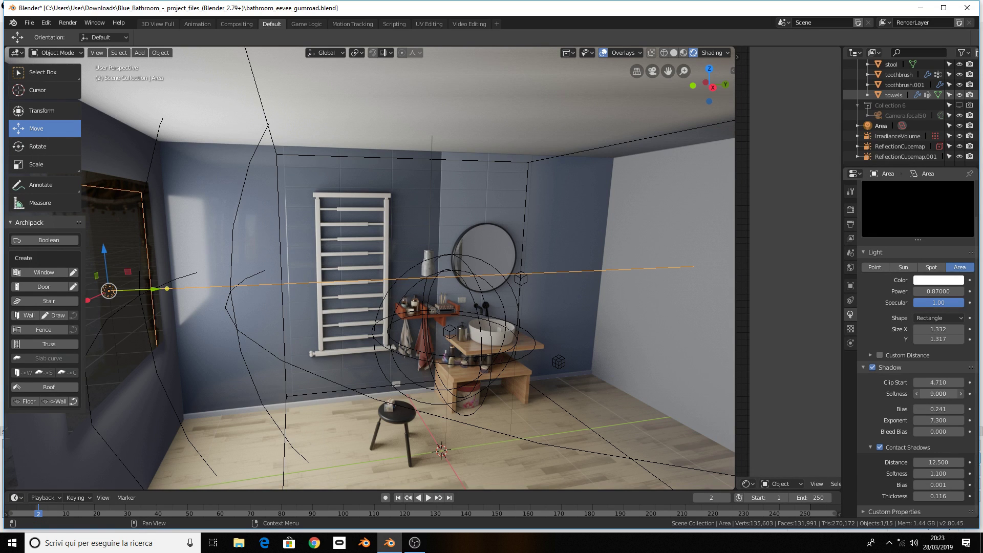
{"action": "mouse_move", "coordinate": [938, 394]}
{"action": "left_mouse_down"}
{"action": "mouse_move", "coordinate": [920, 393]}
{"action": "mouse_move", "coordinate": [973, 394]}
{"action": "mouse_move", "coordinate": [938, 397]}
{"action": "left_mouse_up"}
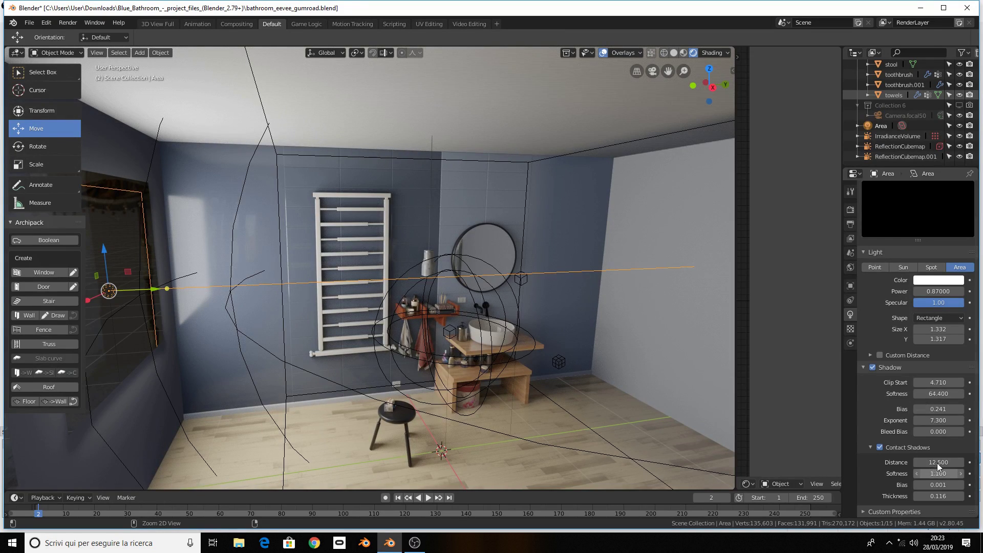
Compare the area light with contact shadows on and off, leaving them enabled
{"action": "mouse_move", "coordinate": [646, 433]}
{"action": "middle_mouse_down"}
{"action": "mouse_move", "coordinate": [624, 416]}
{"action": "mouse_move", "coordinate": [868, 477]}
{"action": "middle_mouse_up"}
{"action": "left_click", "coordinate": [878, 448]}
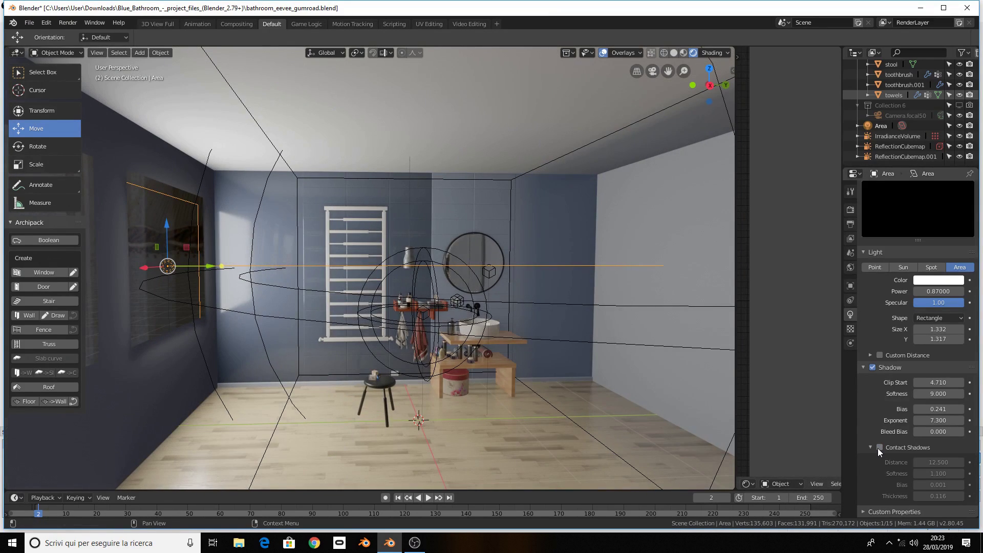
{"action": "left_click", "coordinate": [878, 448]}
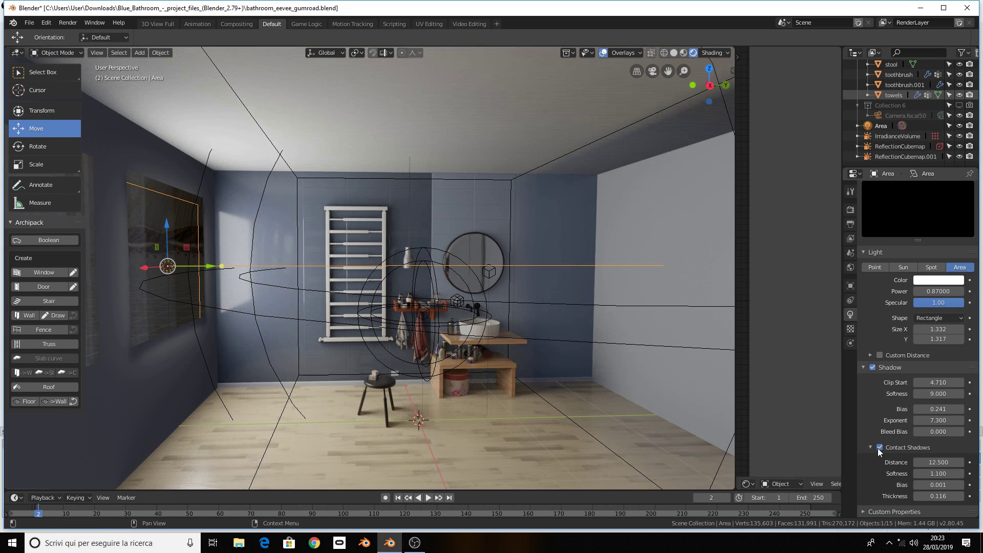
{"action": "left_click", "coordinate": [878, 448]}
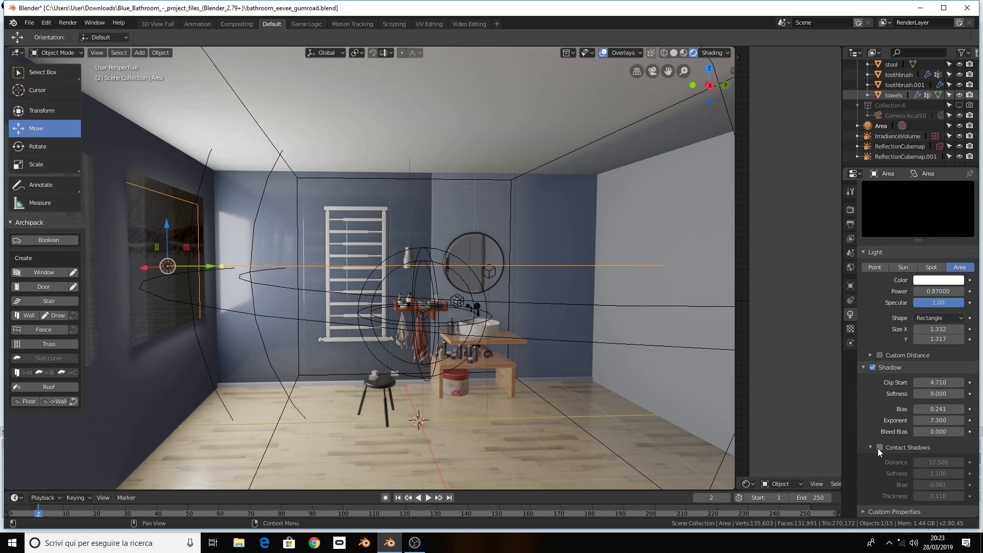
{"action": "left_click", "coordinate": [879, 448]}
{"action": "left_click", "coordinate": [878, 448]}
{"action": "left_click", "coordinate": [879, 447]}
{"action": "left_click", "coordinate": [878, 448]}
{"action": "left_click", "coordinate": [879, 448]}
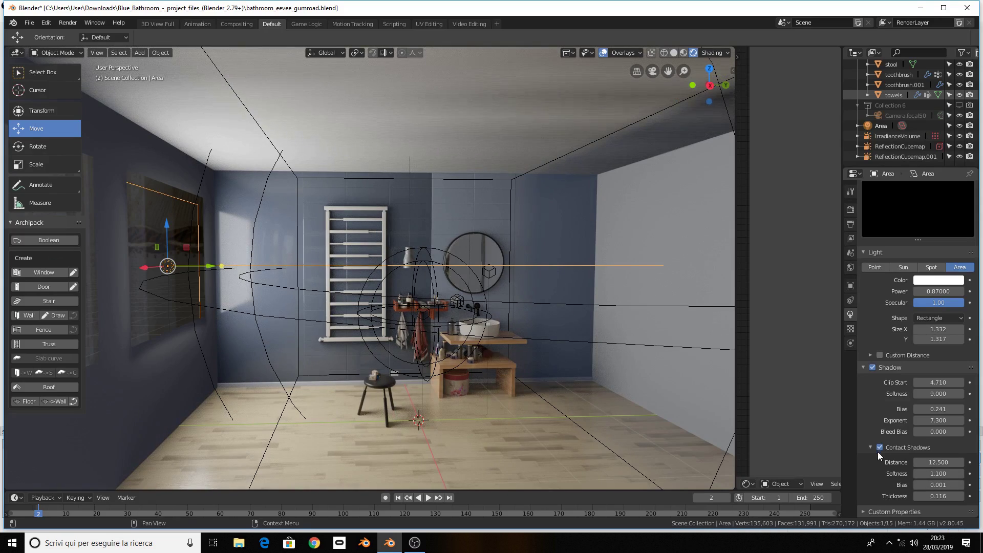
Test contact shadow distance, ending at Distance 12.500 and contact Softness 0
{"action": "scroll", "coordinate": [609, 421], "scroll_direction": "up", "scroll_amount": 4}
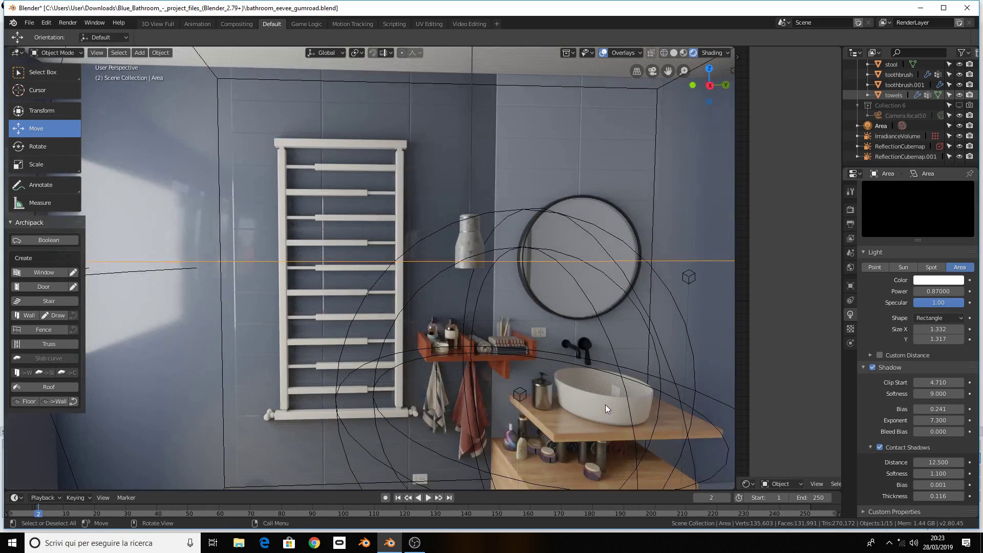
{"action": "scroll", "coordinate": [566, 340], "scroll_direction": "down", "scroll_amount": 3}
{"action": "scroll", "coordinate": [566, 340], "scroll_direction": "down", "scroll_amount": 2}
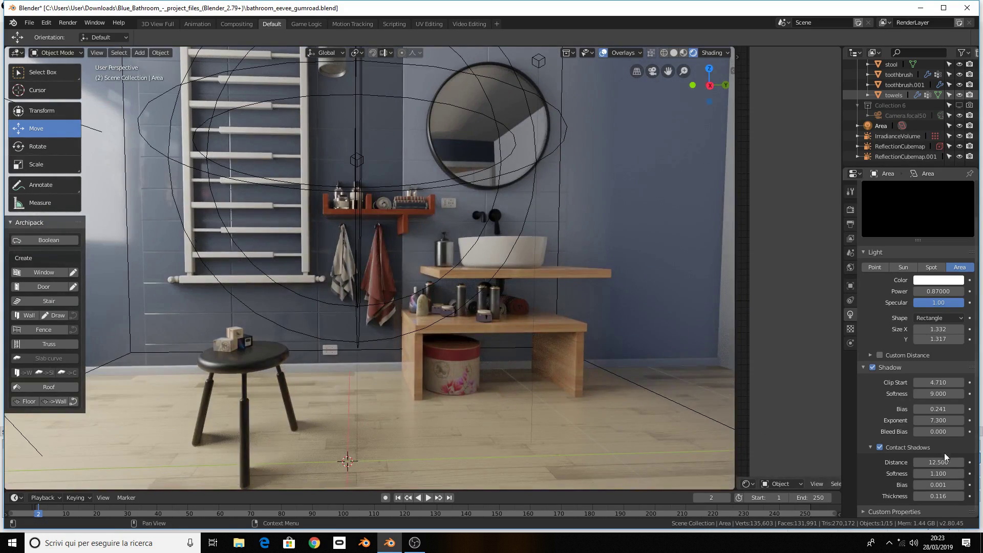
{"action": "left_click_drag", "start_coordinate": [942, 461], "coordinate": [870, 461]}
{"action": "mouse_move", "coordinate": [938, 462]}
{"action": "left_mouse_down"}
{"action": "mouse_move", "coordinate": [953, 462]}
{"action": "mouse_move", "coordinate": [916, 461]}
{"action": "mouse_move", "coordinate": [962, 462]}
{"action": "left_mouse_up"}
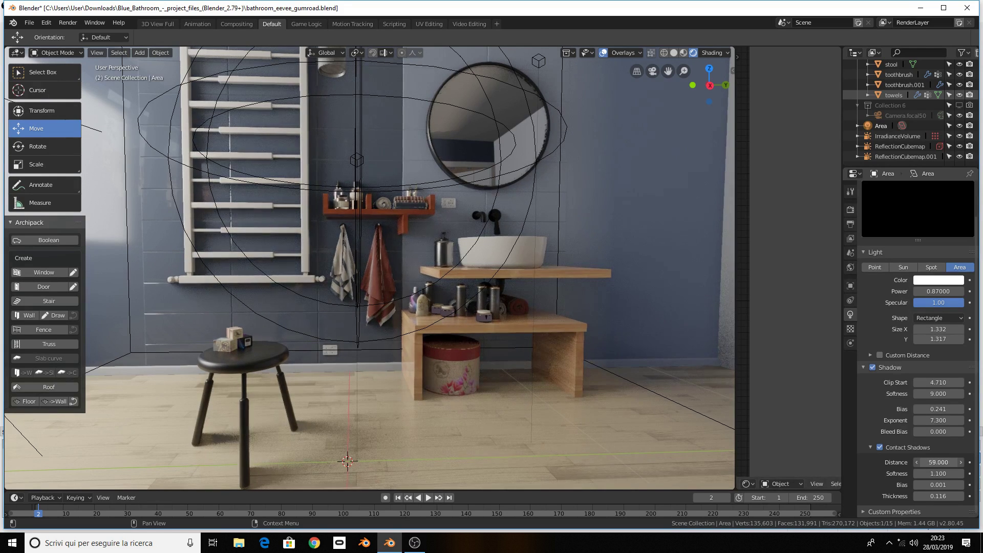
{"action": "mouse_move", "coordinate": [938, 461]}
{"action": "left_mouse_down"}
{"action": "mouse_move", "coordinate": [922, 462]}
{"action": "mouse_move", "coordinate": [953, 462]}
{"action": "mouse_move", "coordinate": [922, 473]}
{"action": "left_mouse_up"}
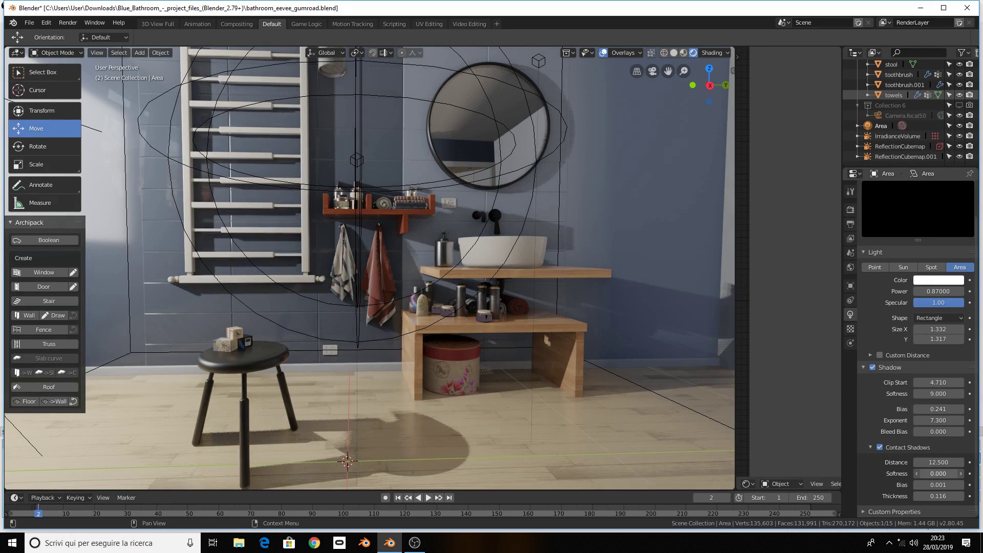
Try contact shadow softness values up to 2.500, settling on 0.750
{"action": "scroll", "coordinate": [441, 302], "scroll_direction": "down", "scroll_amount": 4}
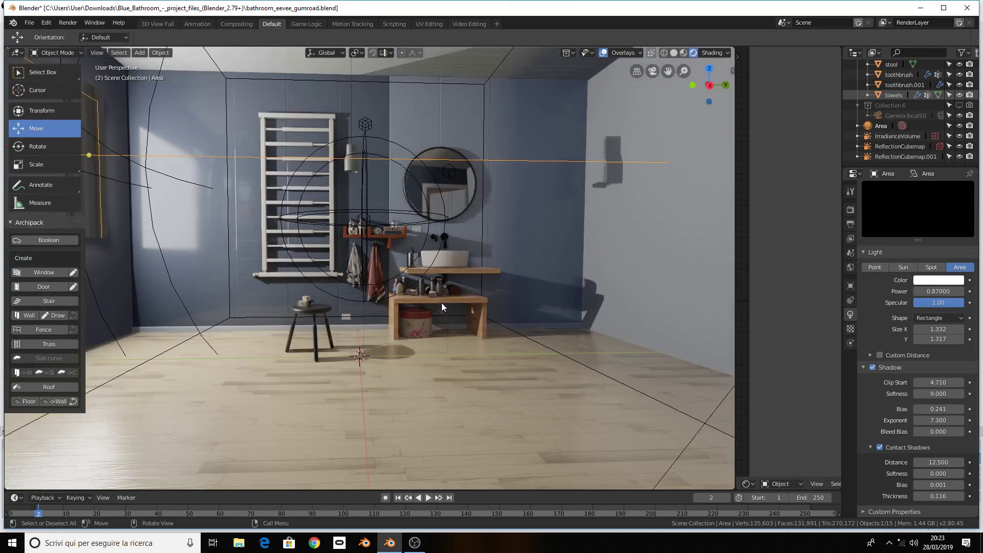
{"action": "middle_click_drag", "start_coordinate": [442, 303], "coordinate": [485, 341]}
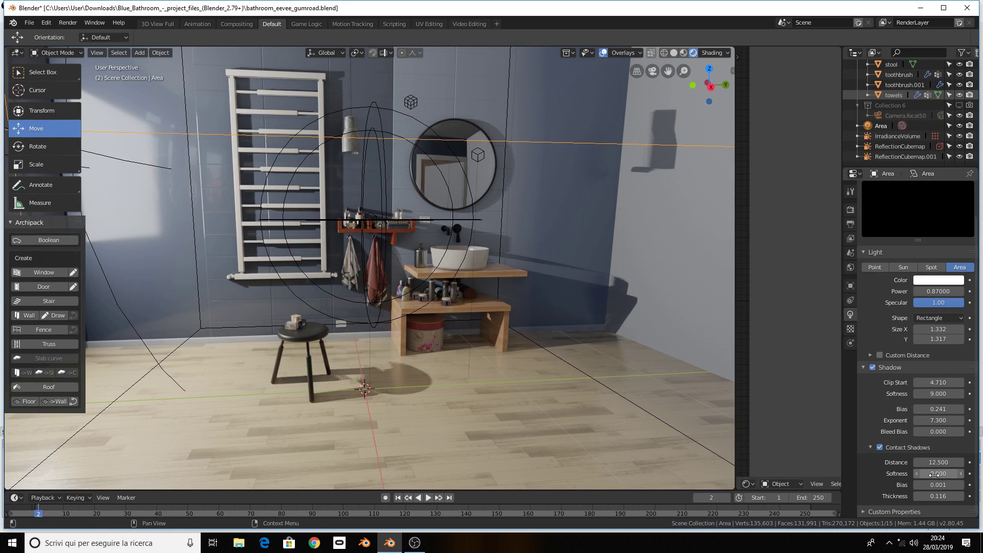
{"action": "left_click_drag", "start_coordinate": [938, 473], "coordinate": [953, 473]}
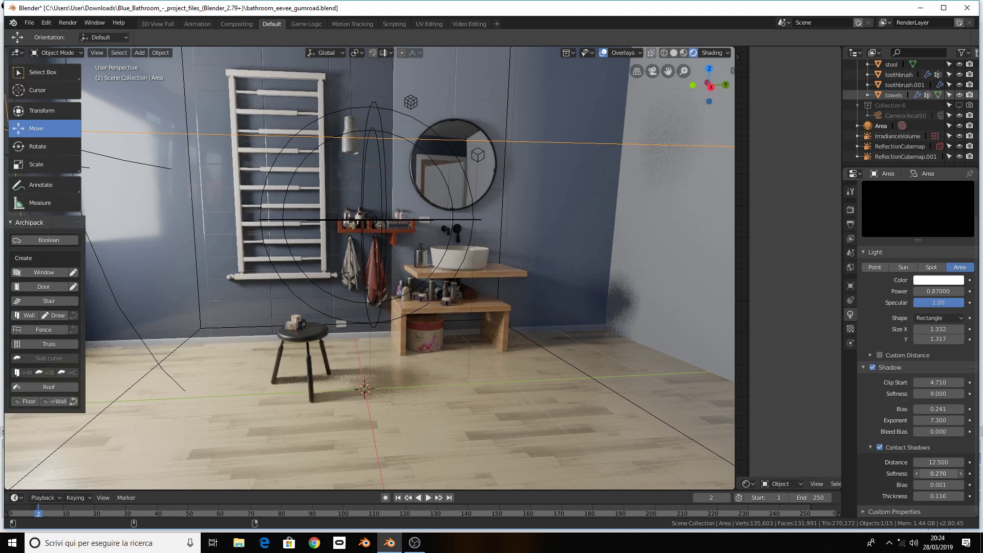
{"action": "left_click_drag", "start_coordinate": [938, 473], "coordinate": [961, 473]}
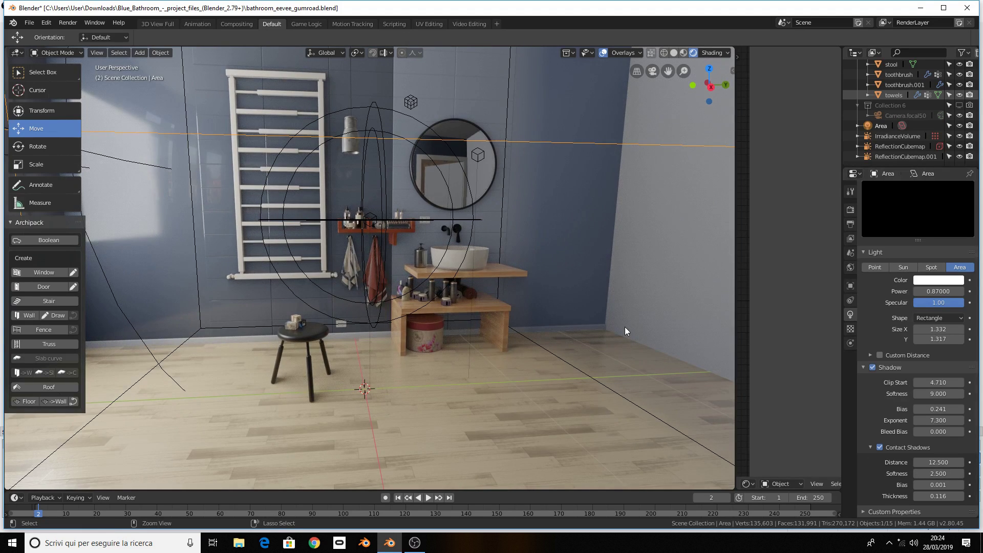
{"action": "key", "text": "ctrl+z"}
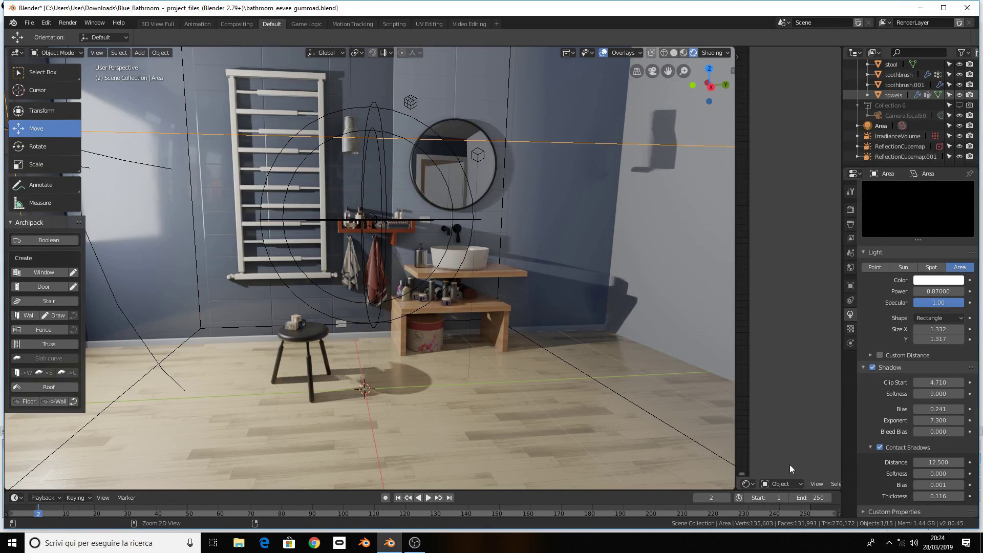
{"action": "key", "text": "ctrl+z"}
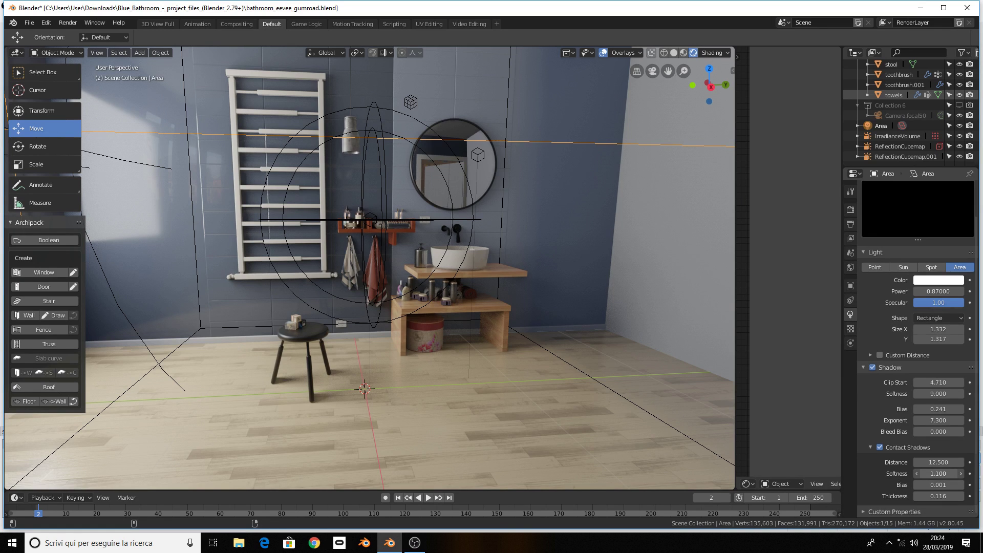
{"action": "left_click_drag", "start_coordinate": [939, 473], "coordinate": [922, 473]}
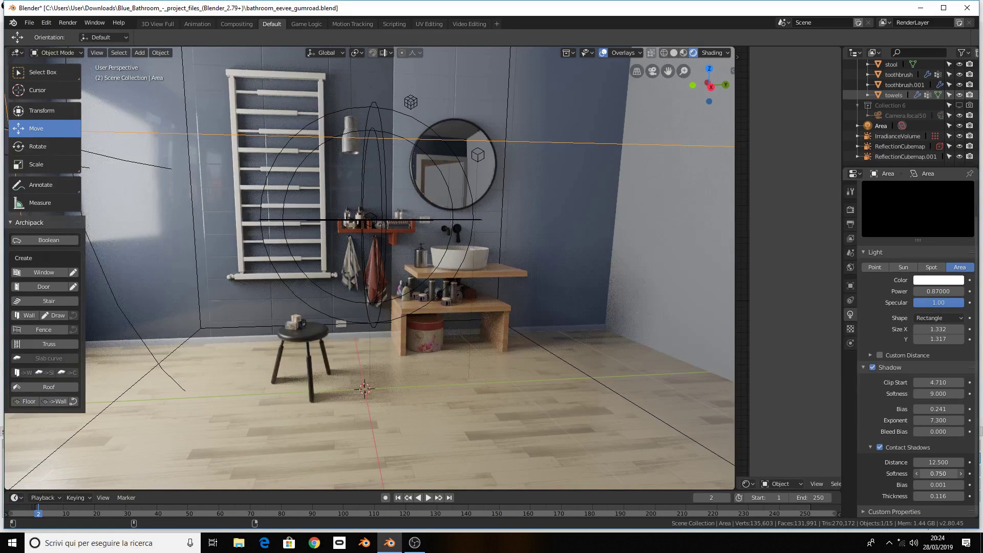
{"action": "middle_click_drag", "start_coordinate": [665, 356], "coordinate": [660, 350]}
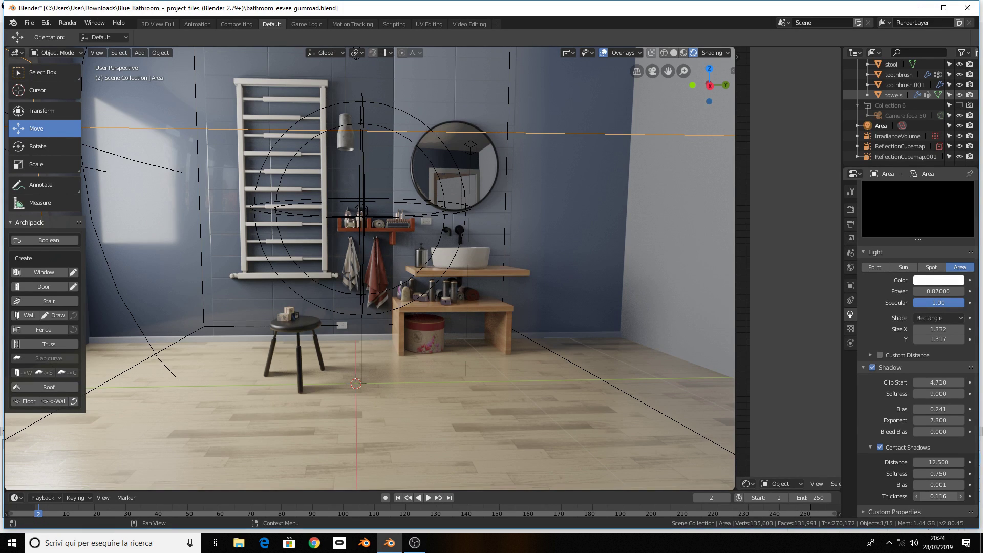
Tune contact shadow thickness, raising it from 0.038 to 0.055
{"action": "left_click_drag", "start_coordinate": [939, 496], "coordinate": [927, 496]}
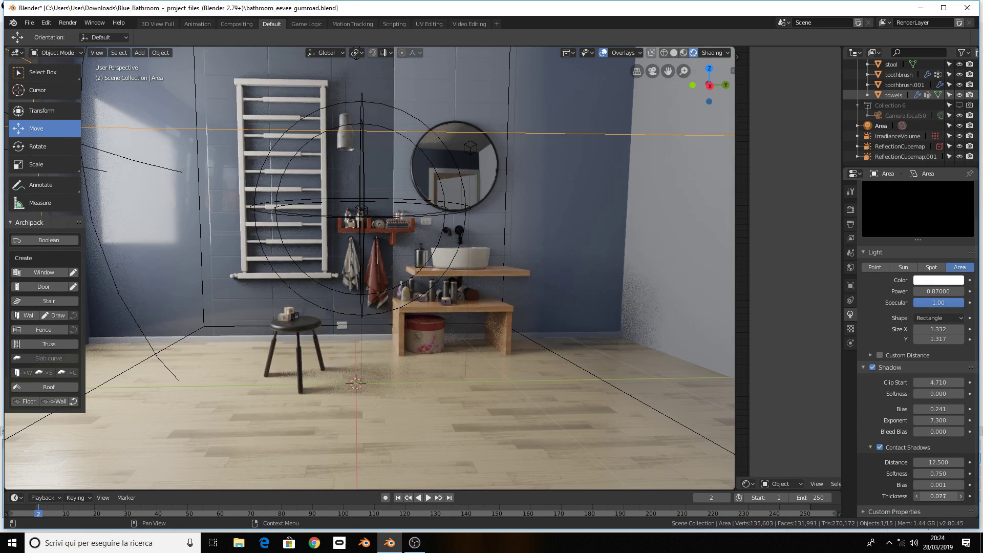
{"action": "mouse_move", "coordinate": [939, 496]}
{"action": "left_mouse_down"}
{"action": "mouse_move", "coordinate": [930, 496]}
{"action": "mouse_move", "coordinate": [943, 496]}
{"action": "left_mouse_up"}
{"action": "scroll", "coordinate": [598, 462], "scroll_direction": "up", "scroll_amount": 3}
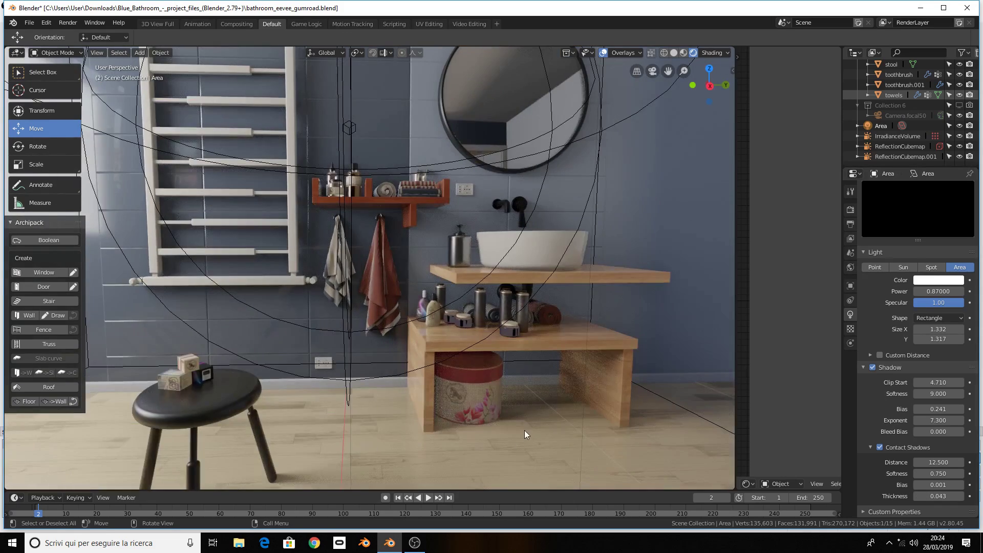
{"action": "scroll", "coordinate": [552, 345], "scroll_direction": "up", "scroll_amount": 2}
{"action": "scroll", "coordinate": [590, 353], "scroll_direction": "up", "scroll_amount": 2}
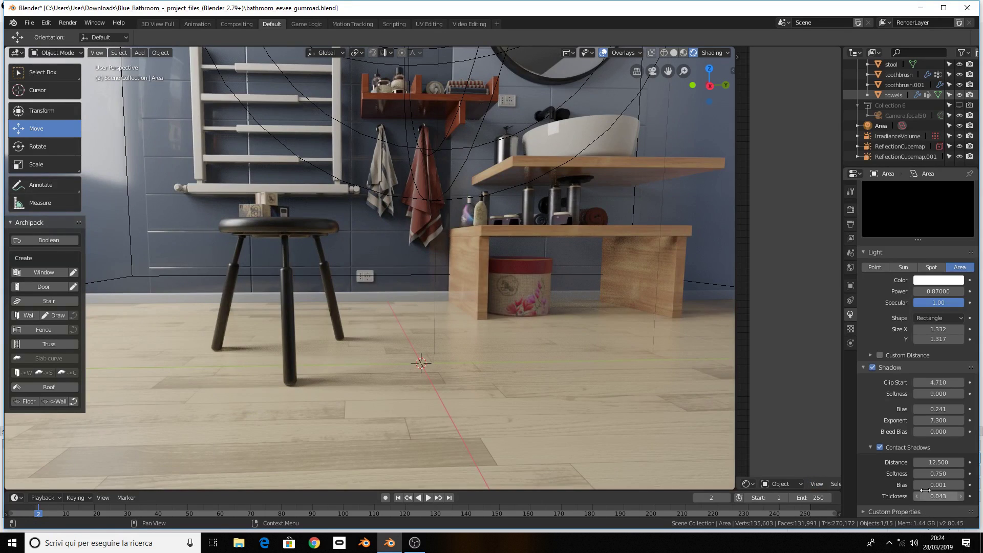
{"action": "mouse_move", "coordinate": [939, 497]}
{"action": "left_mouse_down"}
{"action": "mouse_move", "coordinate": [953, 496]}
{"action": "mouse_move", "coordinate": [924, 497]}
{"action": "left_mouse_up"}
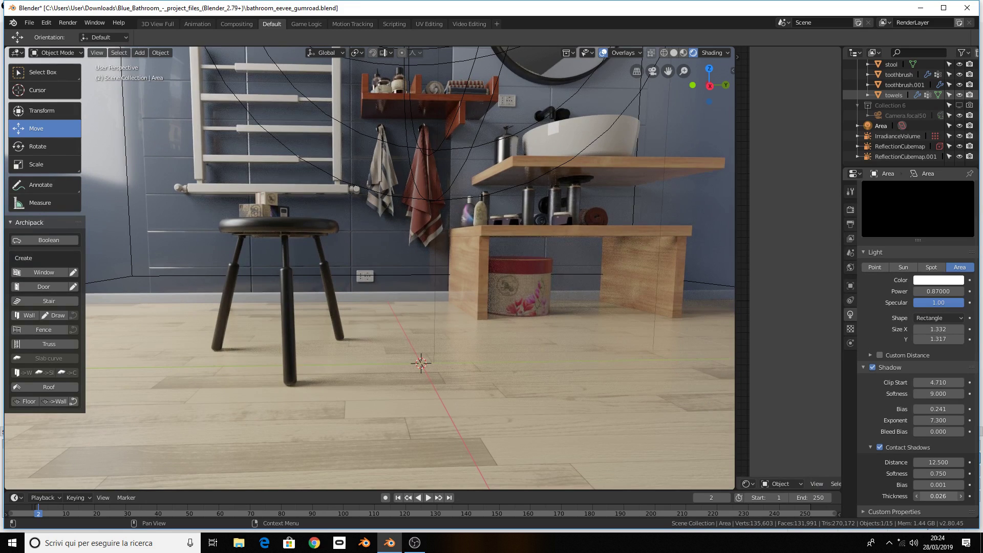
{"action": "mouse_move", "coordinate": [939, 496]}
{"action": "left_mouse_down"}
{"action": "mouse_move", "coordinate": [925, 496]}
{"action": "mouse_move", "coordinate": [945, 496]}
{"action": "left_mouse_up"}
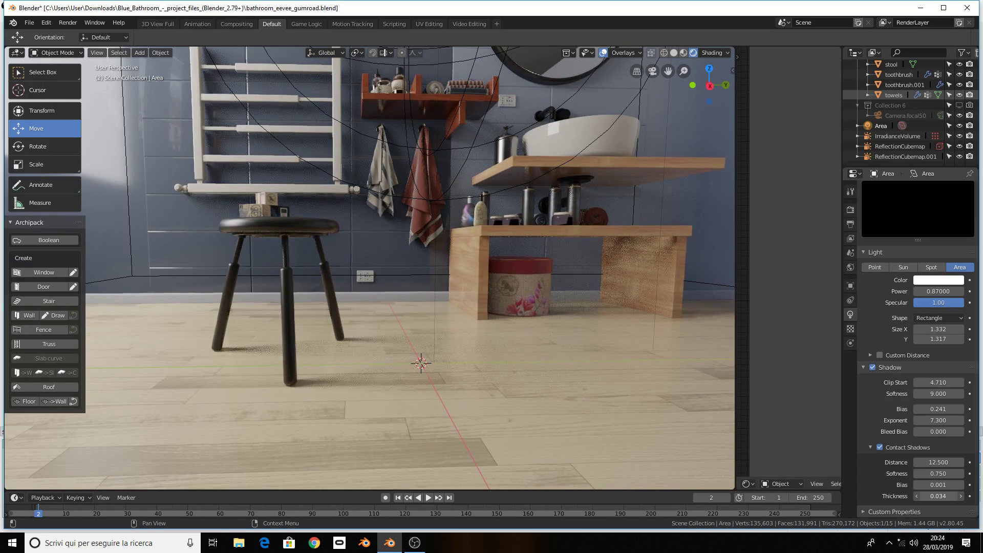
{"action": "left_click_drag", "start_coordinate": [939, 496], "coordinate": [945, 496]}
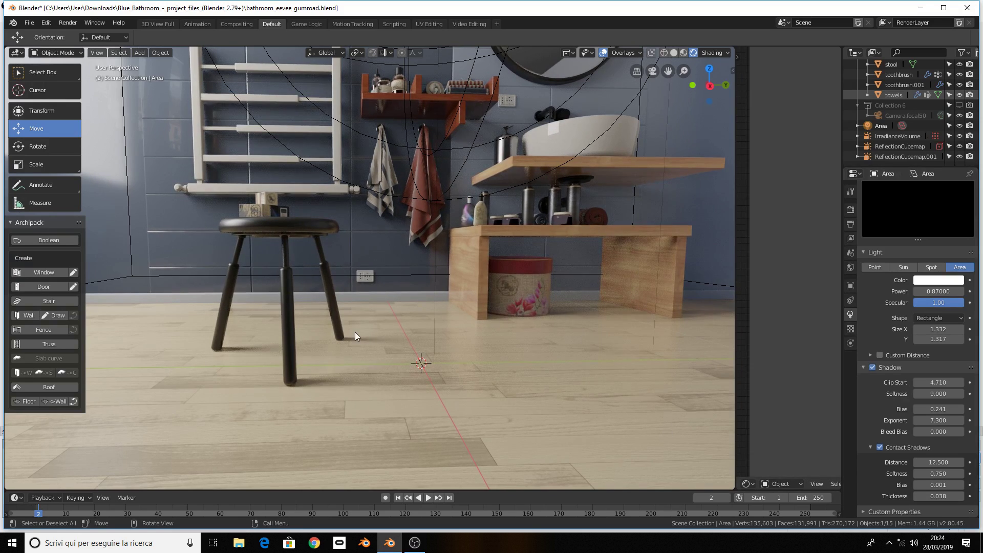
{"action": "scroll", "coordinate": [356, 332], "scroll_direction": "down", "scroll_amount": 6}
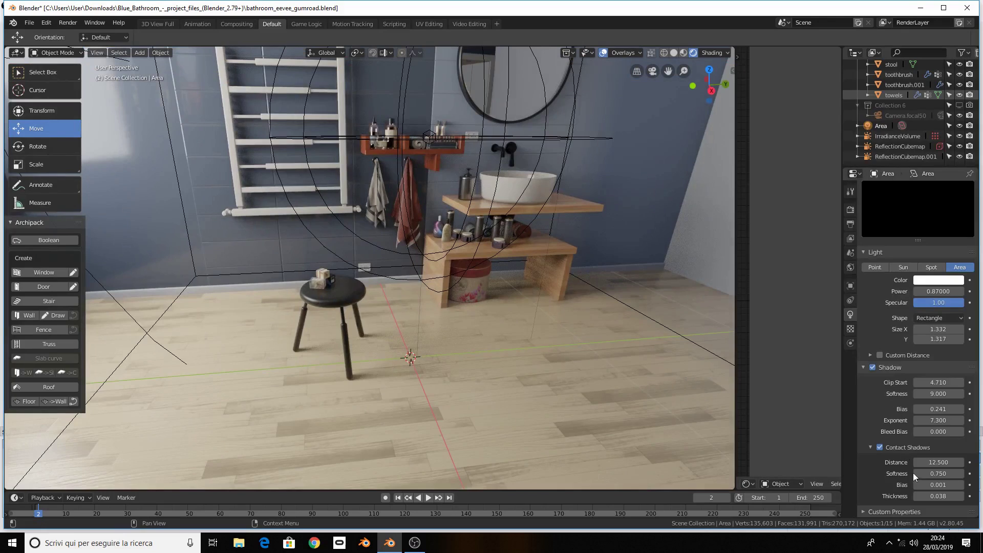
{"action": "left_click_drag", "start_coordinate": [939, 496], "coordinate": [959, 496]}
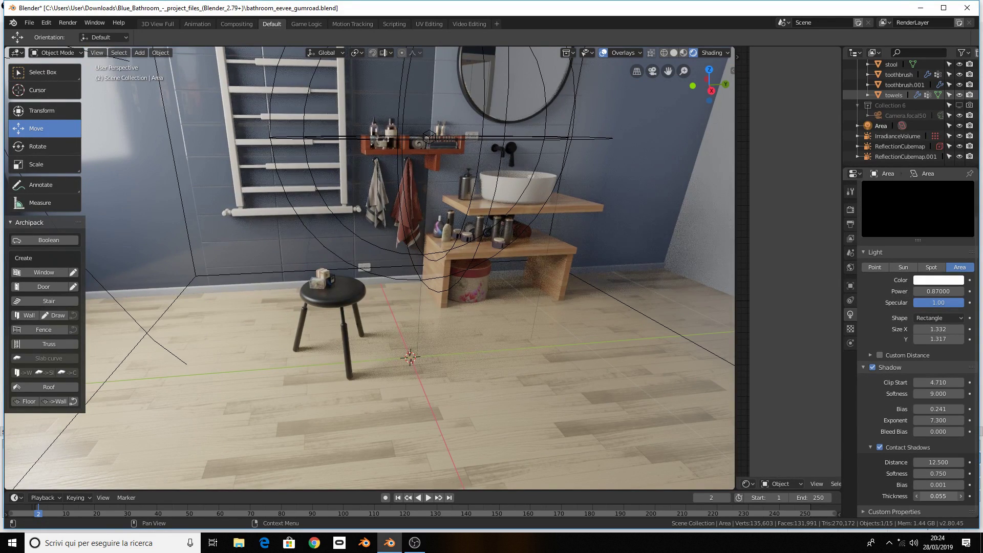
{"action": "mouse_move", "coordinate": [384, 277]}
{"action": "middle_mouse_down"}
{"action": "mouse_move", "coordinate": [401, 274]}
{"action": "mouse_move", "coordinate": [320, 274]}
{"action": "mouse_move", "coordinate": [346, 326]}
{"action": "middle_mouse_up"}
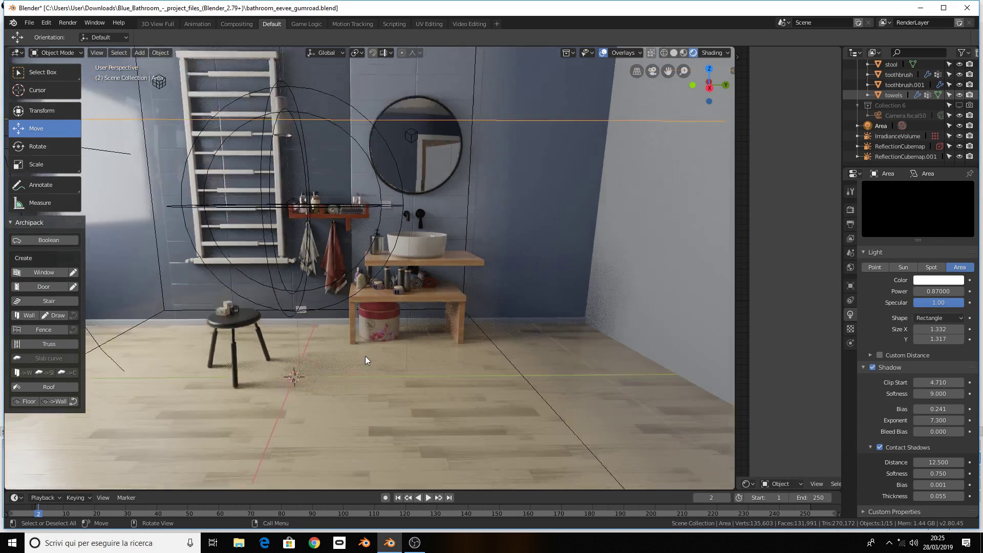
Orbit and zoom out to view the whole bathroom from further back
{"action": "scroll", "coordinate": [365, 356], "scroll_direction": "up", "scroll_amount": 4}
{"action": "middle_click_drag", "start_coordinate": [369, 340], "coordinate": [403, 227]}
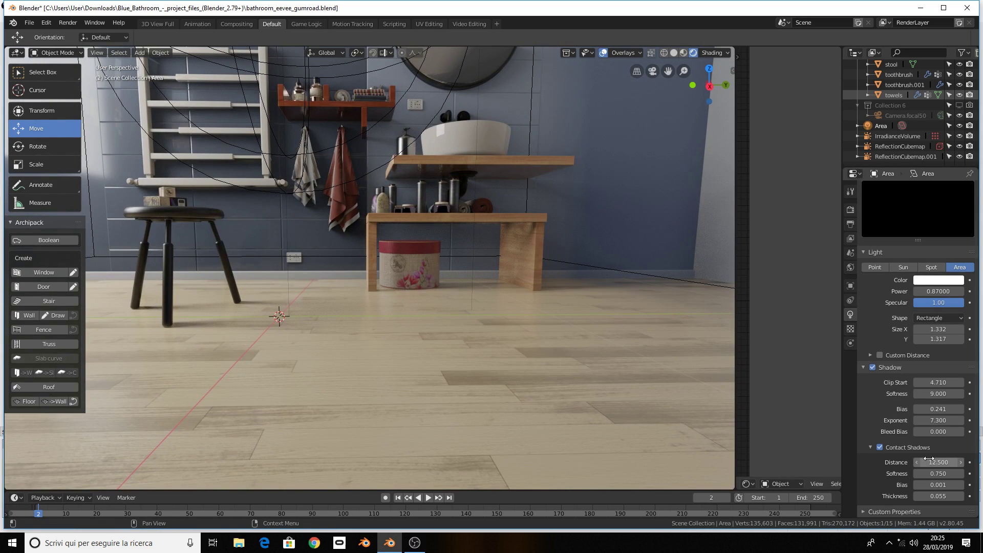
{"action": "scroll", "coordinate": [928, 459], "scroll_direction": "up", "scroll_amount": 2}
{"action": "scroll", "coordinate": [929, 457], "scroll_direction": "down", "scroll_amount": 2}
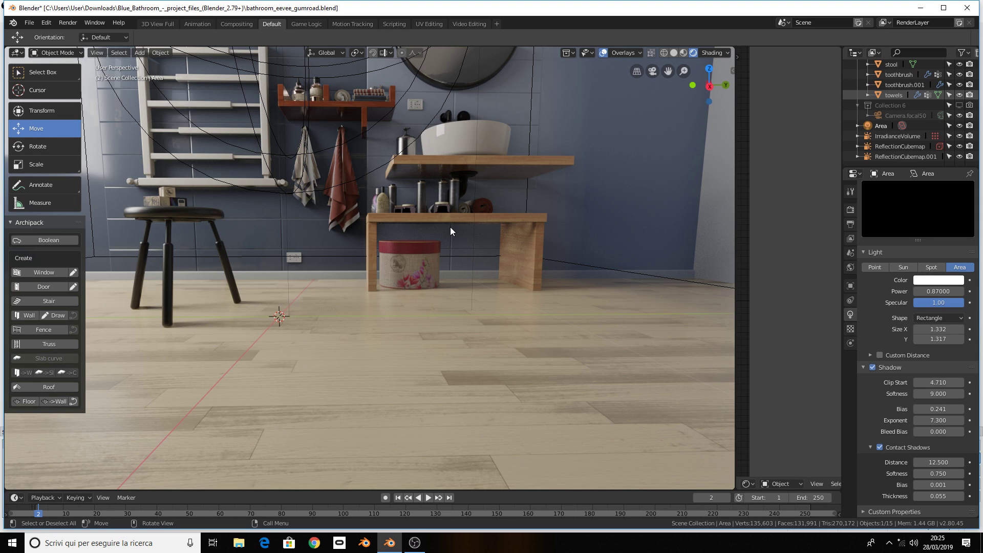
{"action": "mouse_move", "coordinate": [450, 227]}
{"action": "middle_mouse_down"}
{"action": "mouse_move", "coordinate": [334, 245]}
{"action": "mouse_move", "coordinate": [362, 328]}
{"action": "mouse_move", "coordinate": [367, 310]}
{"action": "middle_mouse_up"}
{"action": "scroll", "coordinate": [334, 243], "scroll_direction": "down", "scroll_amount": 3}
{"action": "scroll", "coordinate": [136, 118], "scroll_direction": "down", "scroll_amount": 3}
{"action": "middle_click_drag", "start_coordinate": [136, 117], "coordinate": [154, 137]}
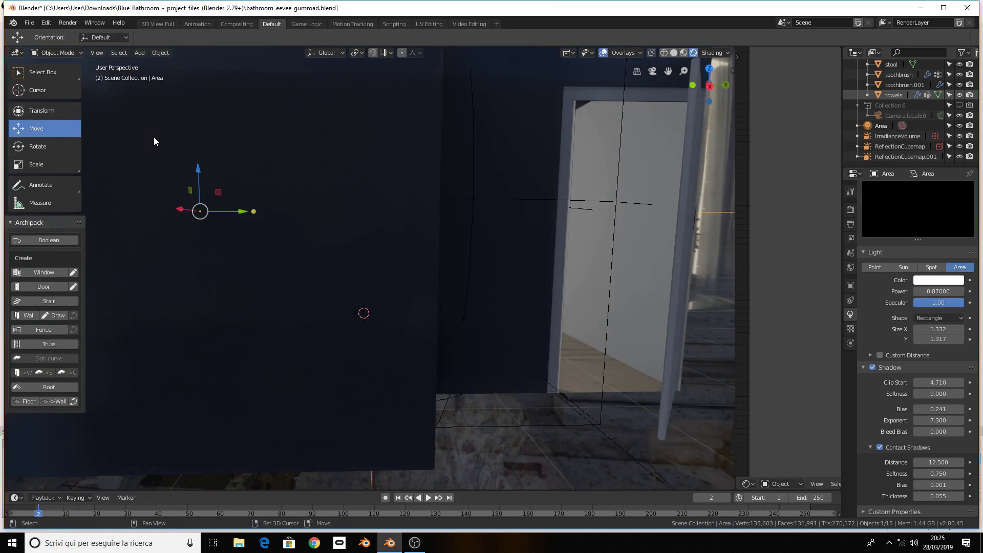
{"action": "scroll", "coordinate": [189, 211], "scroll_direction": "down", "scroll_amount": 3}
{"action": "middle_click_drag", "start_coordinate": [189, 211], "coordinate": [253, 245]}
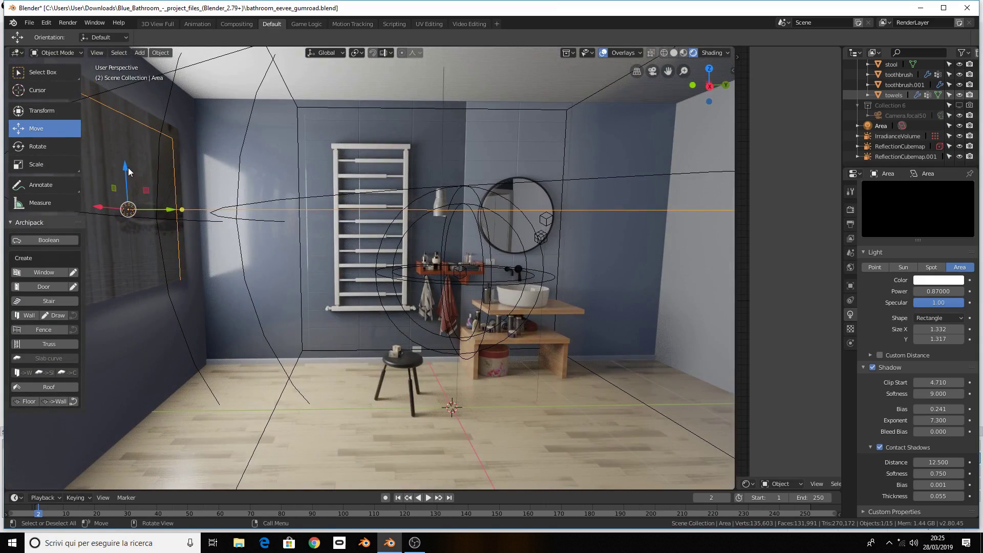
Move the area light down beside the window on the left wall
{"action": "mouse_move", "coordinate": [128, 168]}
{"action": "left_mouse_down"}
{"action": "mouse_move", "coordinate": [113, 422]}
{"action": "mouse_move", "coordinate": [464, 405]}
{"action": "left_mouse_up"}
{"action": "scroll", "coordinate": [463, 405], "scroll_direction": "up", "scroll_amount": 5}
{"action": "middle_click_drag", "start_coordinate": [503, 405], "coordinate": [315, 355], "text": "shift"}
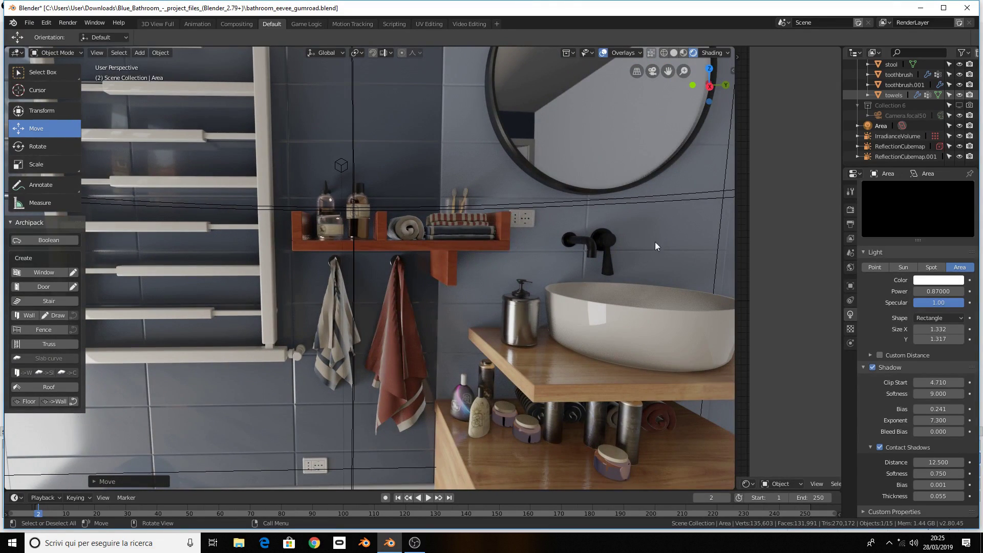
{"action": "scroll", "coordinate": [592, 269], "scroll_direction": "down", "scroll_amount": 5}
{"action": "scroll", "coordinate": [564, 268], "scroll_direction": "down", "scroll_amount": 3}
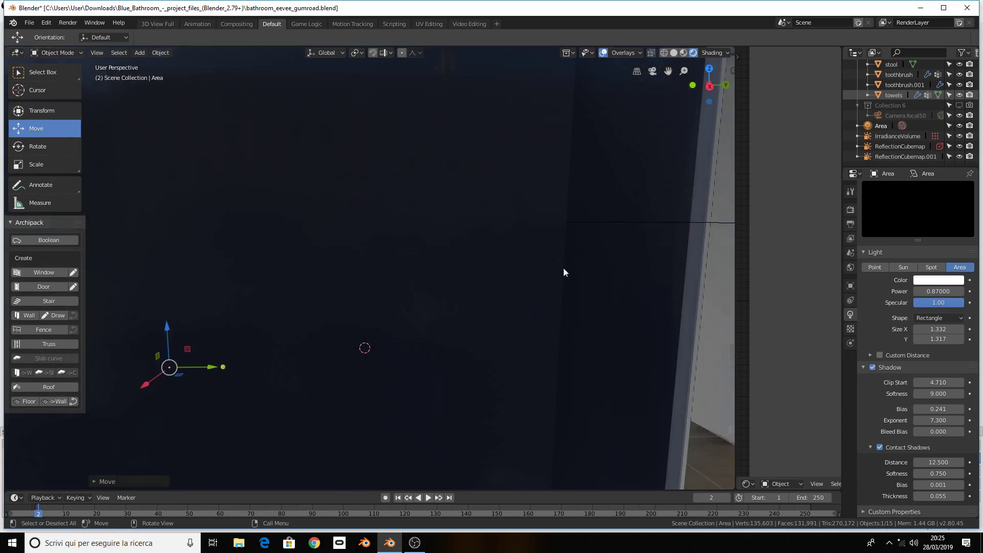
{"action": "scroll", "coordinate": [468, 231], "scroll_direction": "up", "scroll_amount": 4}
{"action": "key", "text": "g"}
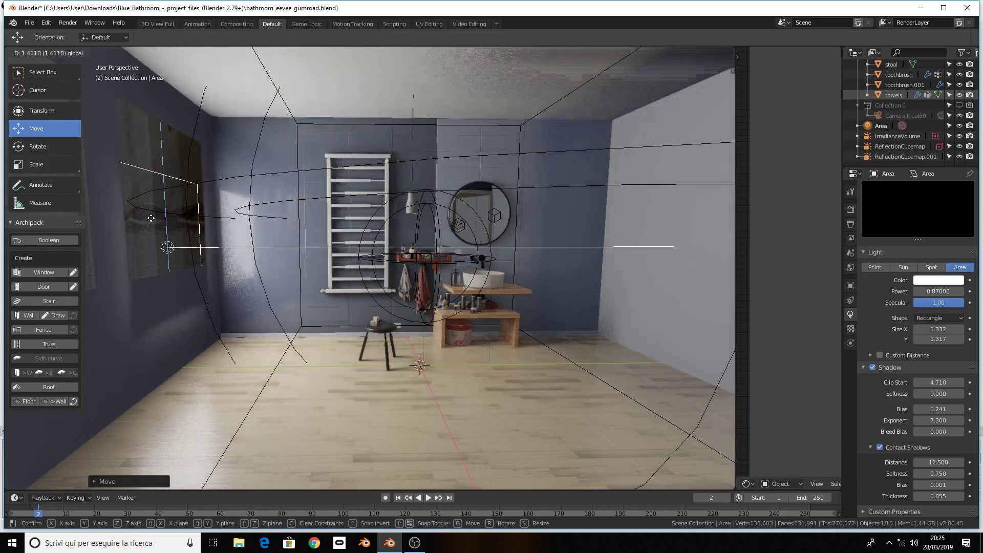
{"action": "left_click", "coordinate": [149, 216]}
Reposition the area light slightly higher beside the window
{"action": "scroll", "coordinate": [149, 215], "scroll_direction": "up", "scroll_amount": 5}
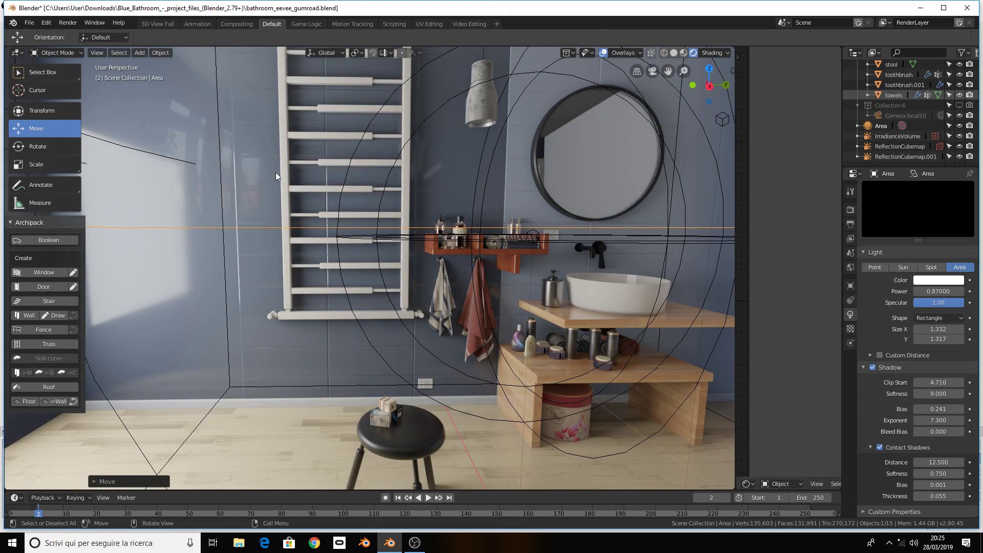
{"action": "scroll", "coordinate": [340, 245], "scroll_direction": "down", "scroll_amount": 3}
{"action": "scroll", "coordinate": [244, 249], "scroll_direction": "down", "scroll_amount": 3}
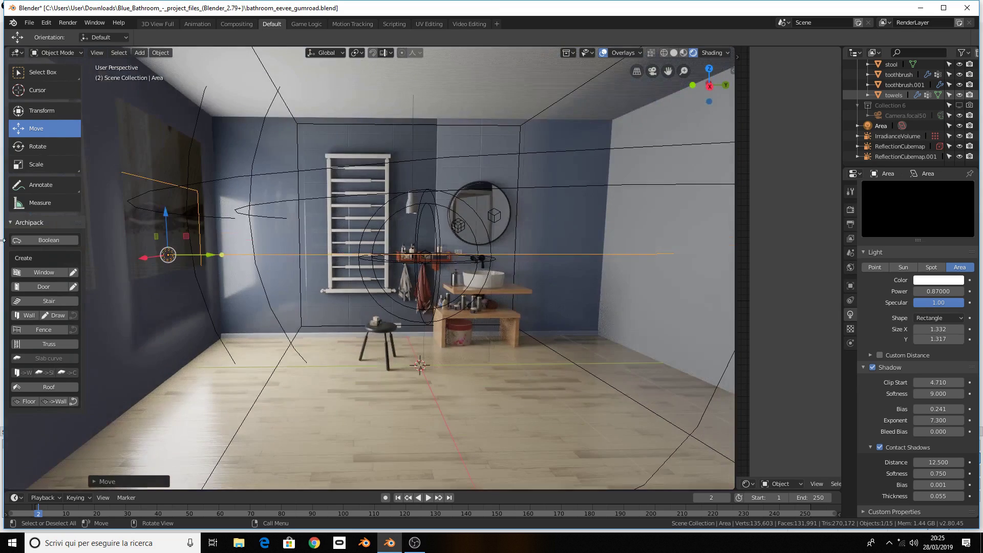
{"action": "key", "text": "g"}
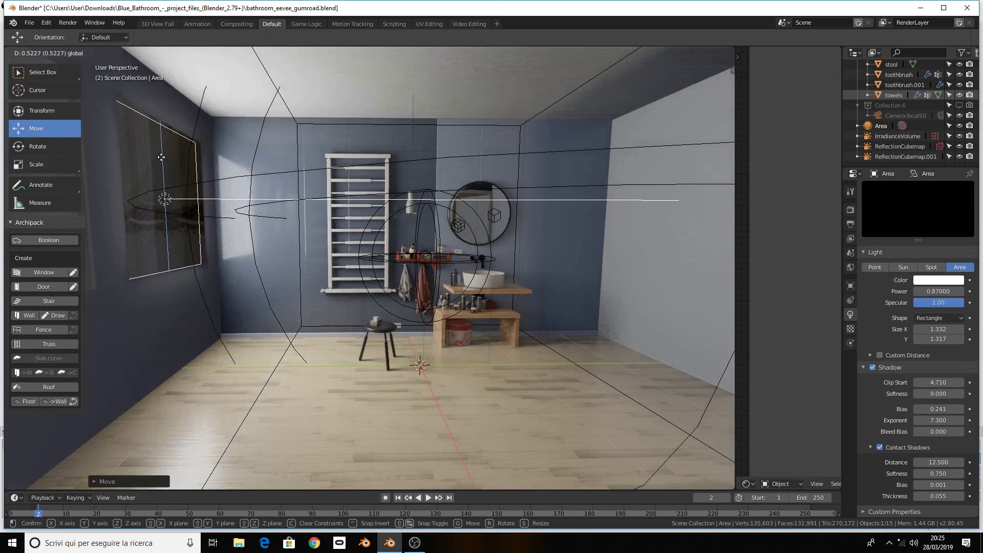
{"action": "left_click", "coordinate": [164, 160]}
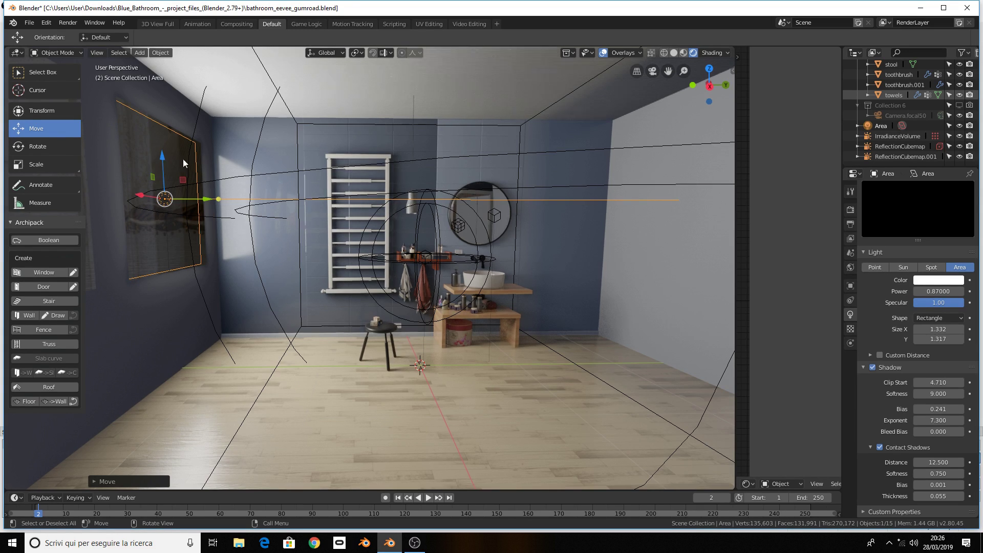
Look through the scene camera and render a still of the bathroom
{"action": "key", "text": "KP_0"}
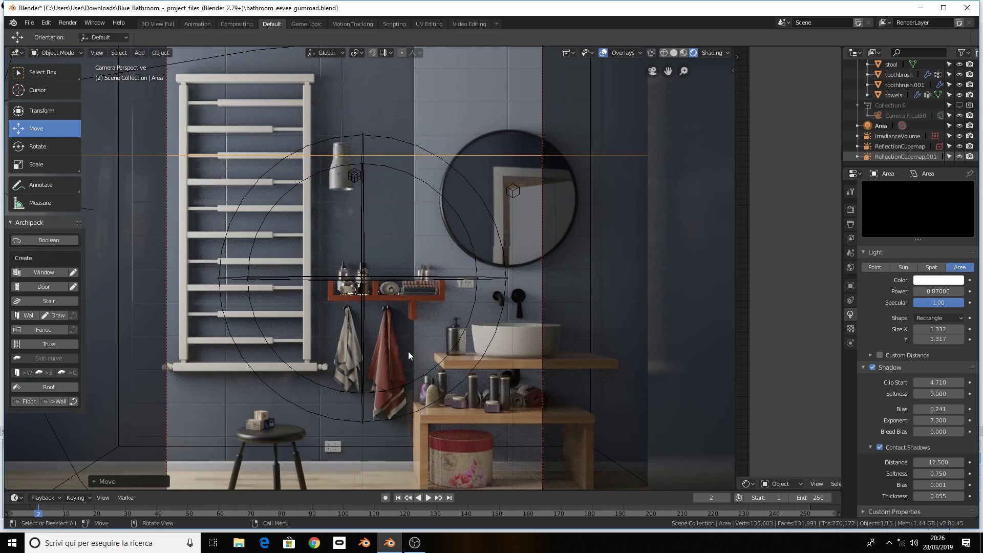
{"action": "left_click", "coordinate": [68, 22]}
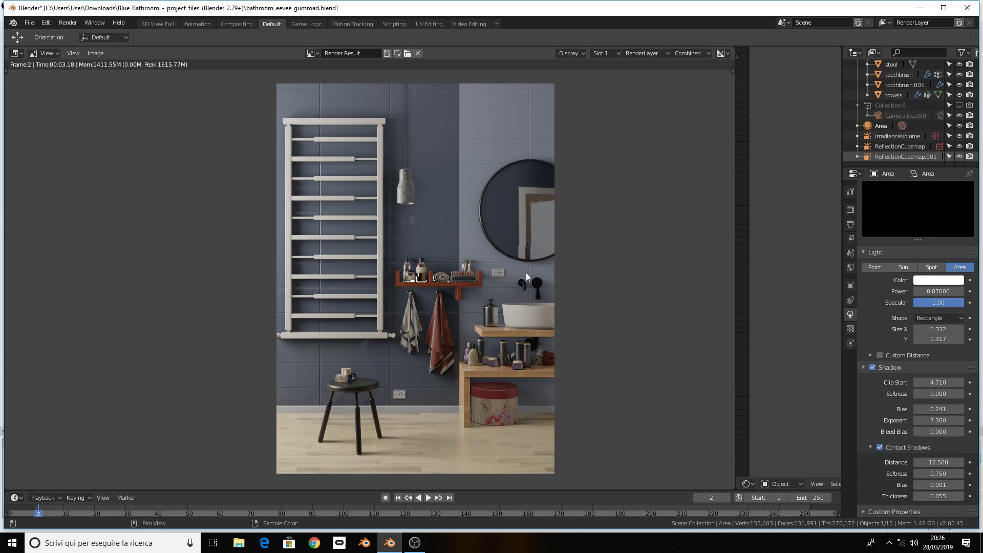
Close the render result and switch the render engine to Cycles
{"action": "key", "text": "Escape"}
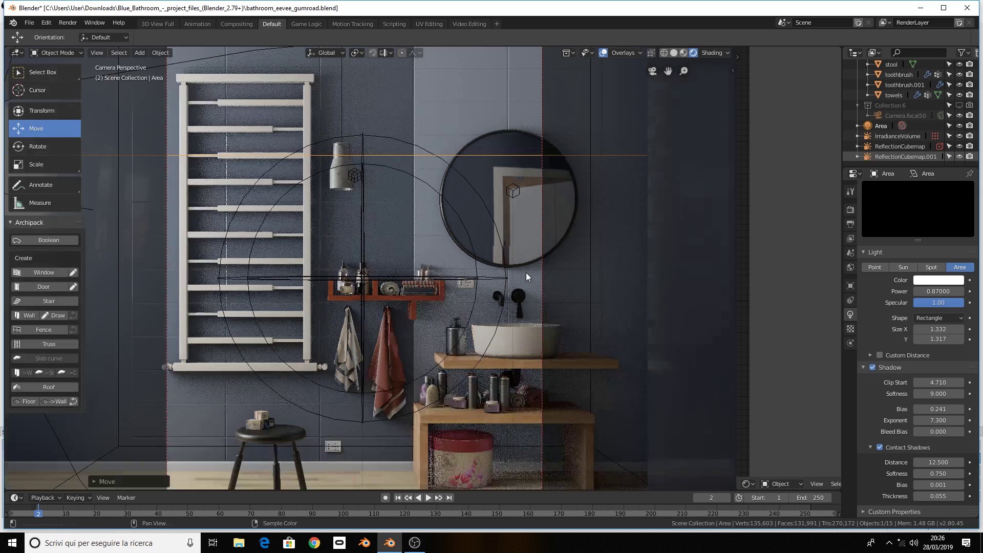
{"action": "left_click", "coordinate": [851, 192]}
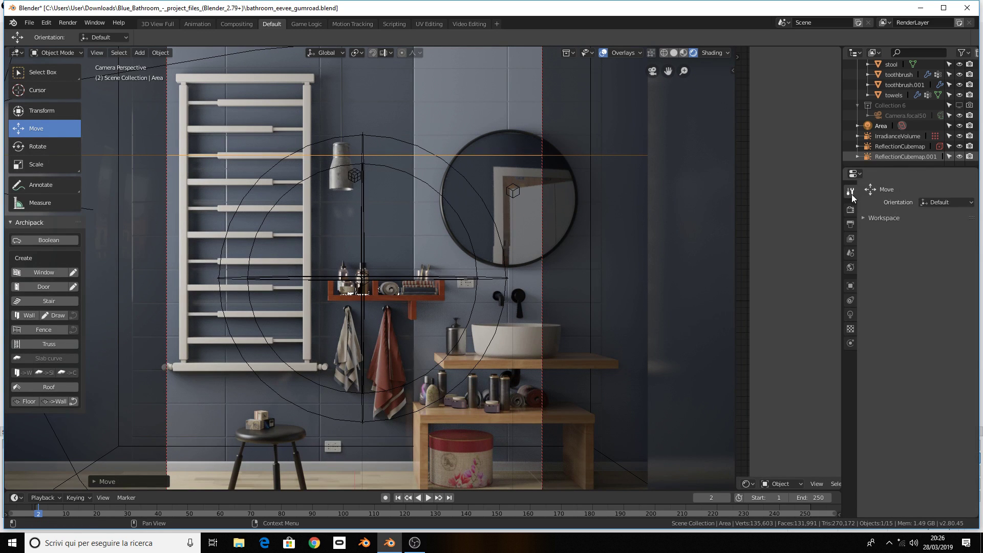
{"action": "left_click", "coordinate": [851, 212]}
{"action": "left_click", "coordinate": [931, 190]}
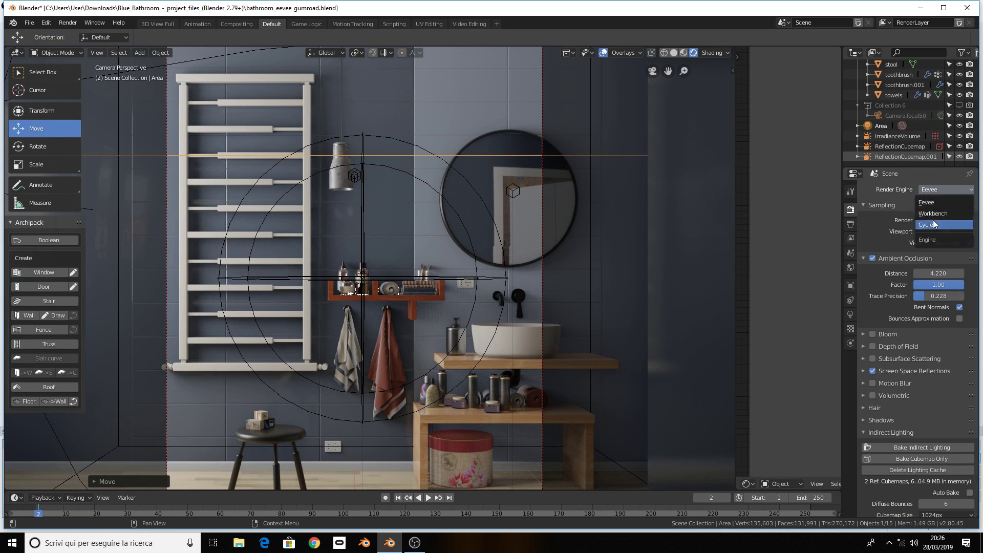
{"action": "left_click", "coordinate": [933, 219]}
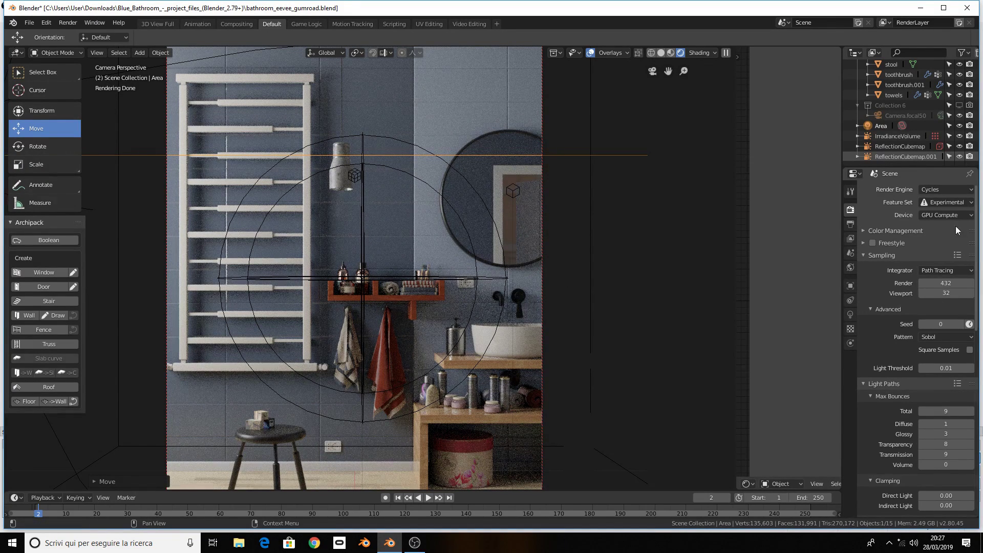
Compare against Eevee, return to Cycles, and use Material Preview viewport shading
{"action": "left_click", "coordinate": [948, 190]}
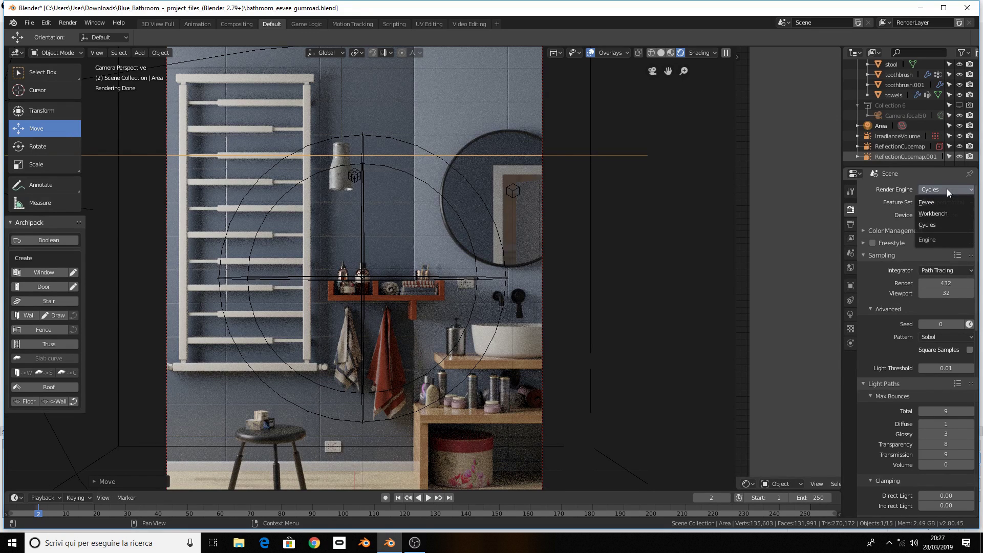
{"action": "left_click", "coordinate": [948, 203]}
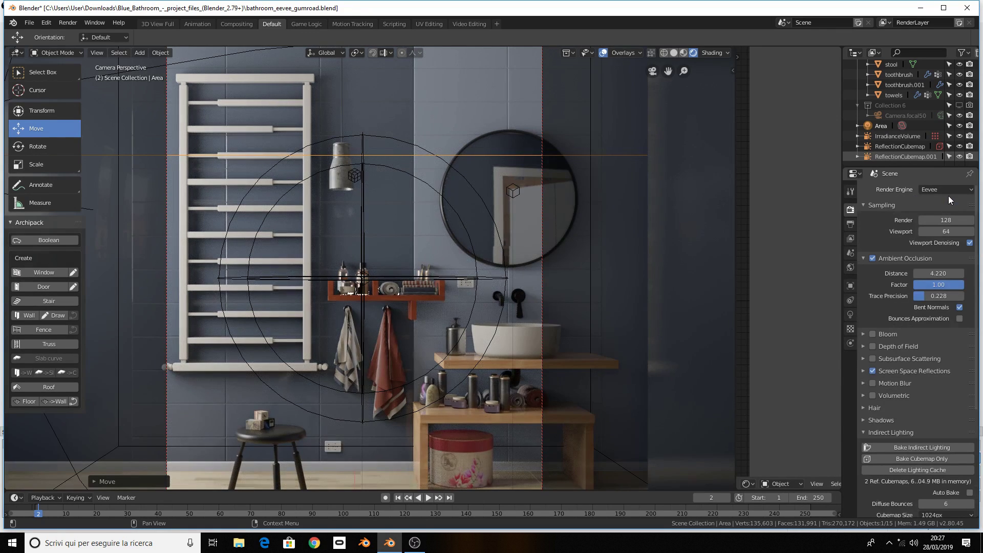
{"action": "left_click", "coordinate": [946, 188]}
{"action": "left_click", "coordinate": [949, 222]}
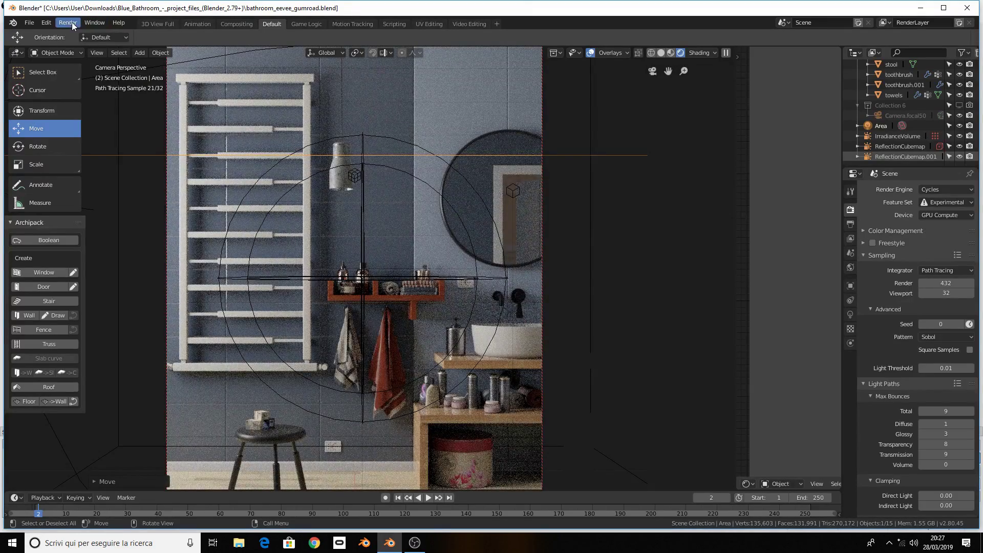
{"action": "left_click", "coordinate": [671, 53]}
{"action": "left_click", "coordinate": [68, 23]}
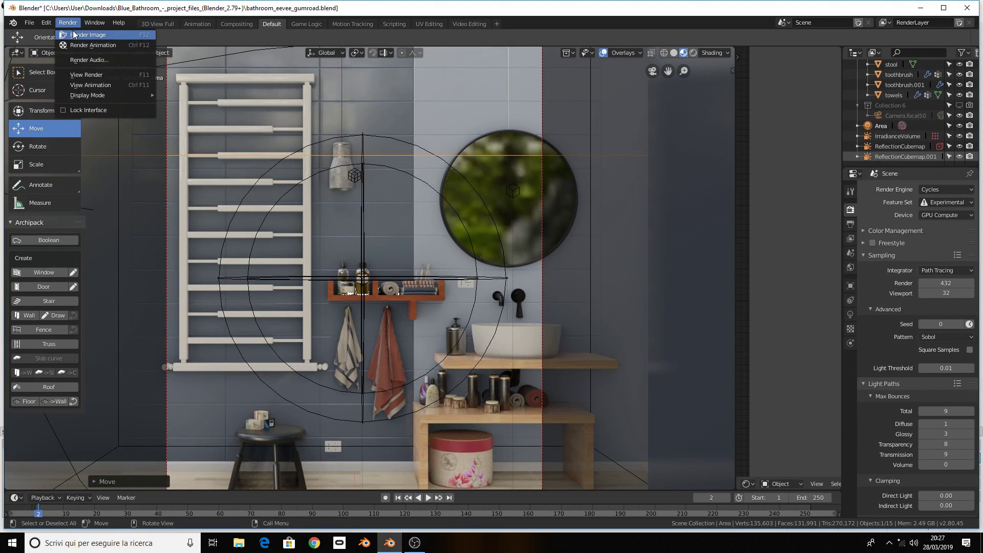
Render the camera view with Cycles at 432 samples
{"action": "left_click", "coordinate": [74, 35]}
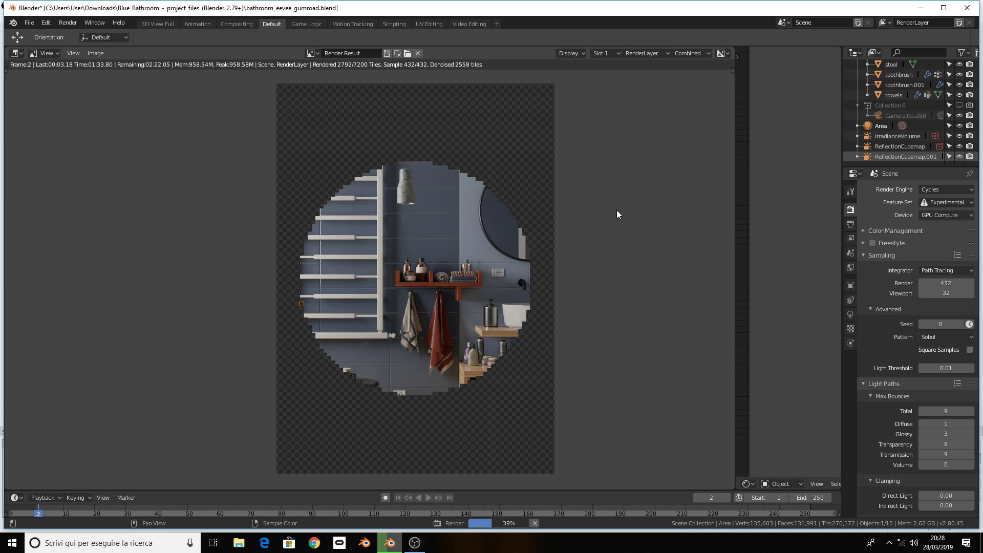
Close the render window, reframe the bathroom and show the viewport sidebar
{"action": "key", "text": "Escape"}
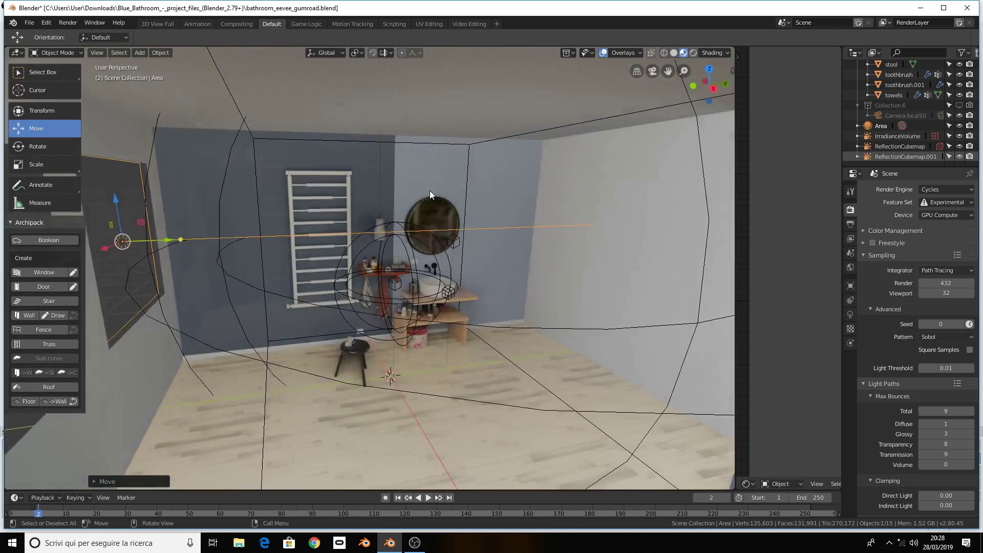
{"action": "middle_click_drag", "start_coordinate": [430, 191], "coordinate": [437, 194]}
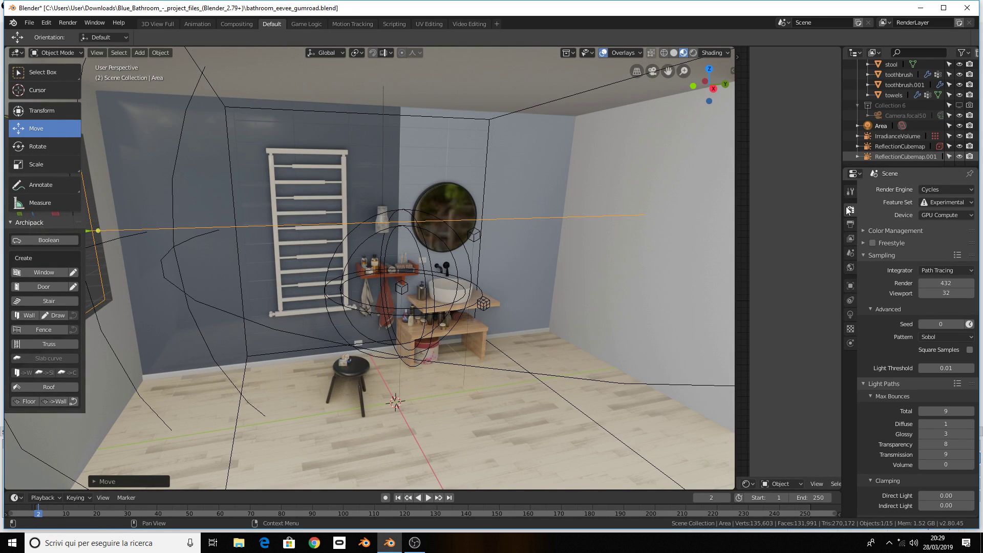
{"action": "scroll", "coordinate": [913, 426], "scroll_direction": "down", "scroll_amount": 1}
{"action": "scroll", "coordinate": [913, 427], "scroll_direction": "up", "scroll_amount": 1}
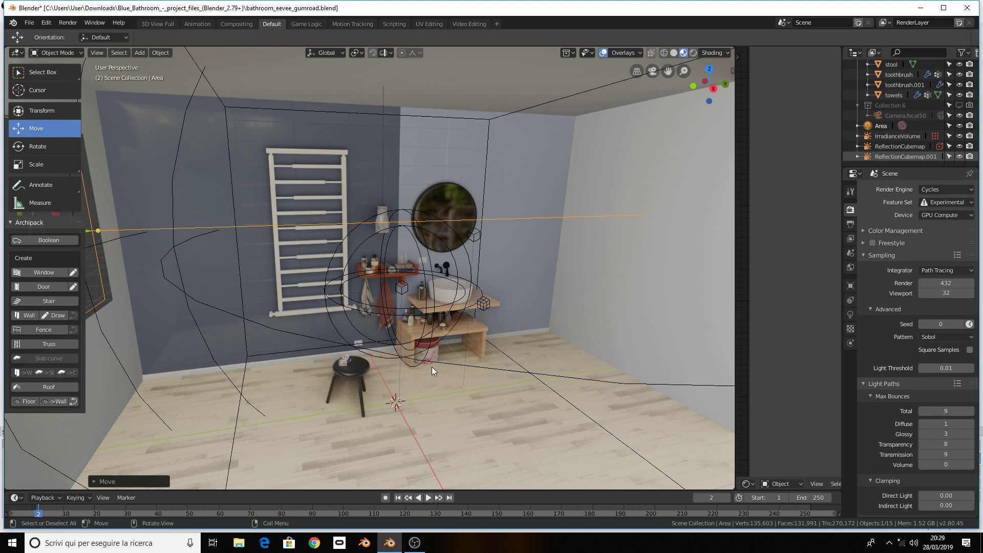
{"action": "left_click", "coordinate": [488, 305]}
{"action": "key", "text": "n"}
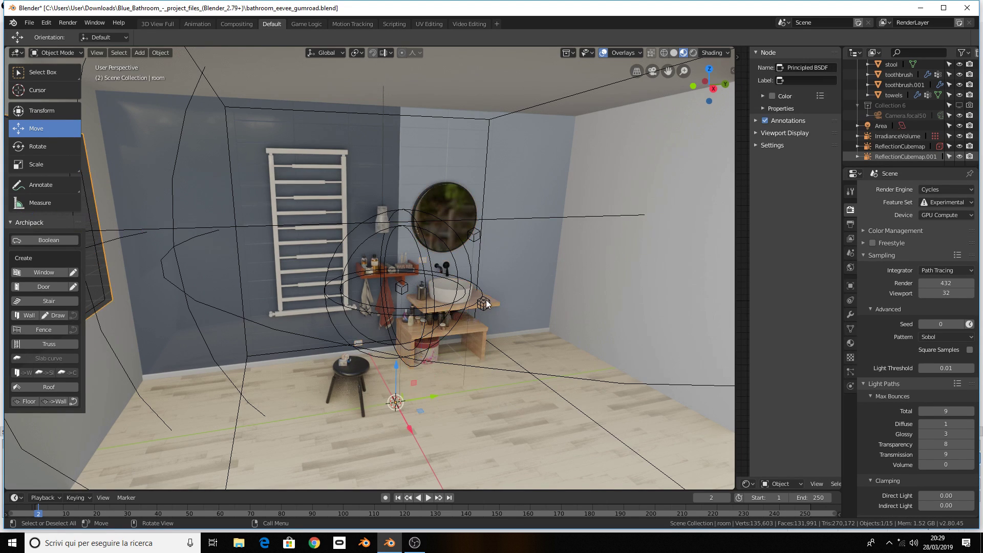
Delete the IrradianceVolume and bring up the Shift+A add menu
{"action": "left_click", "coordinate": [890, 136]}
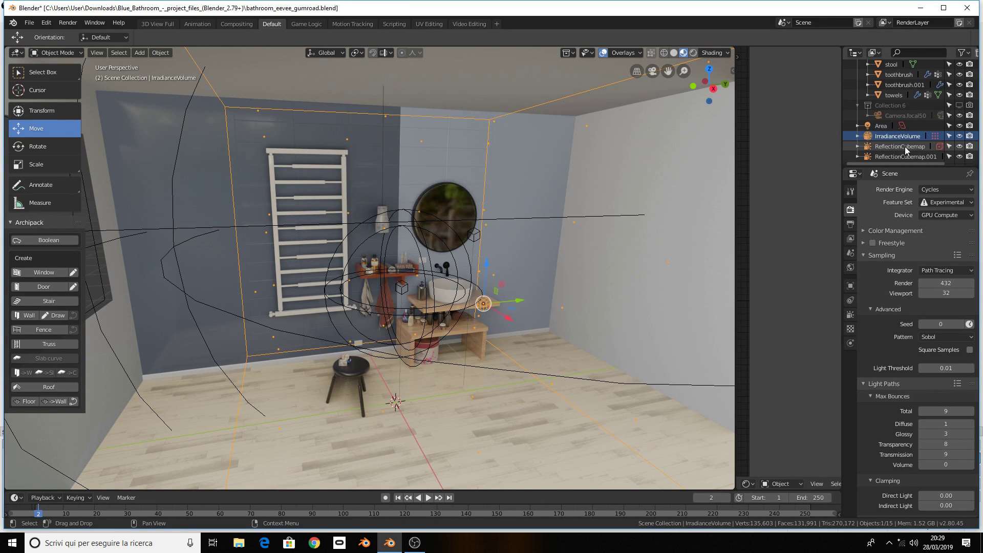
{"action": "key", "text": "x"}
{"action": "left_click", "coordinate": [598, 163]}
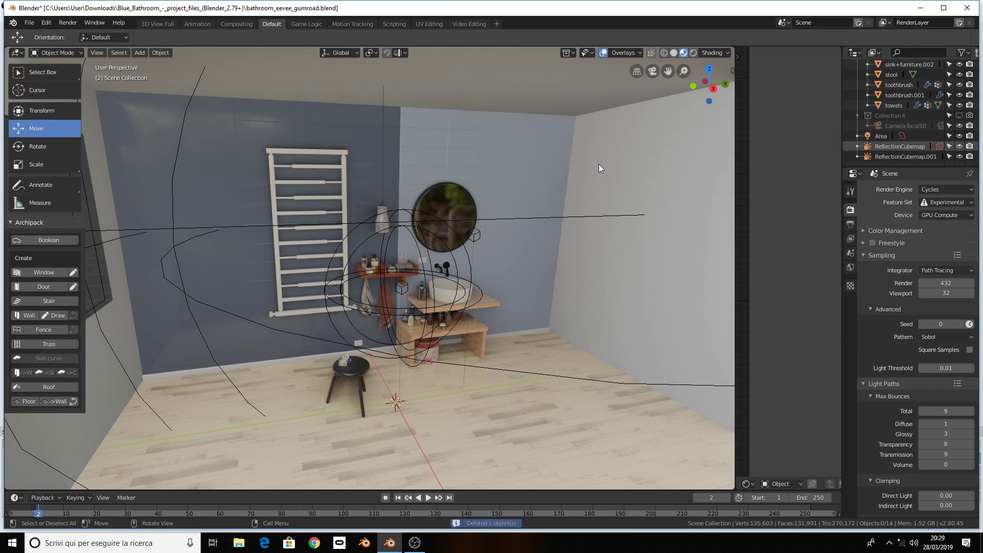
{"action": "middle_click_drag", "start_coordinate": [620, 235], "coordinate": [368, 278]}
{"action": "key", "text": "shift+a"}
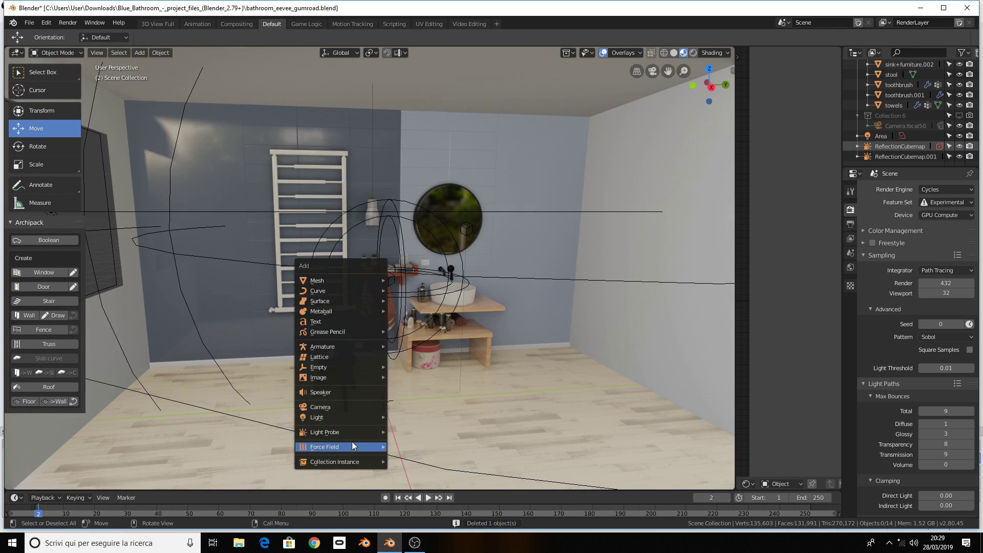
{"action": "mouse_move", "coordinate": [325, 432]}
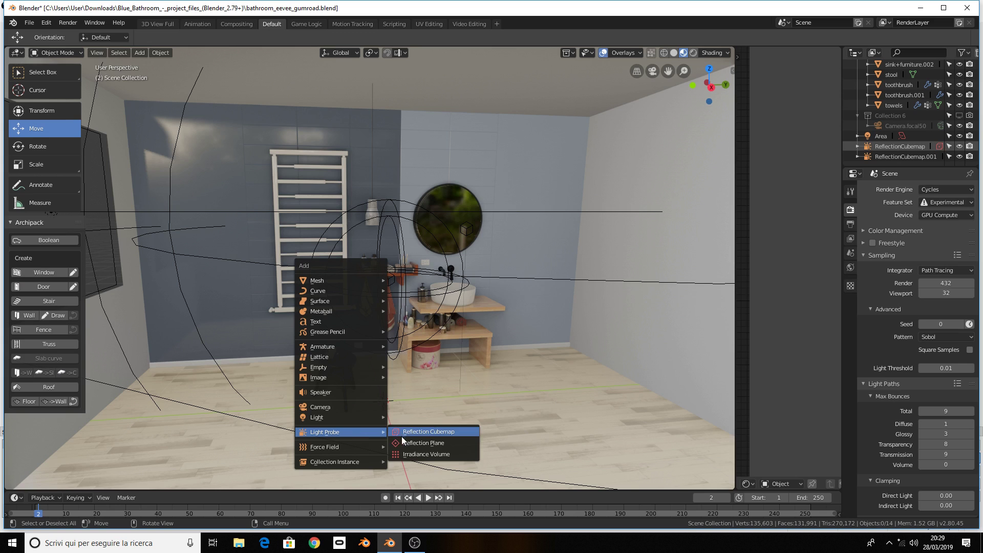
Add an Irradiance Volume light probe and scale it up toward the room's size
{"action": "left_click", "coordinate": [408, 452]}
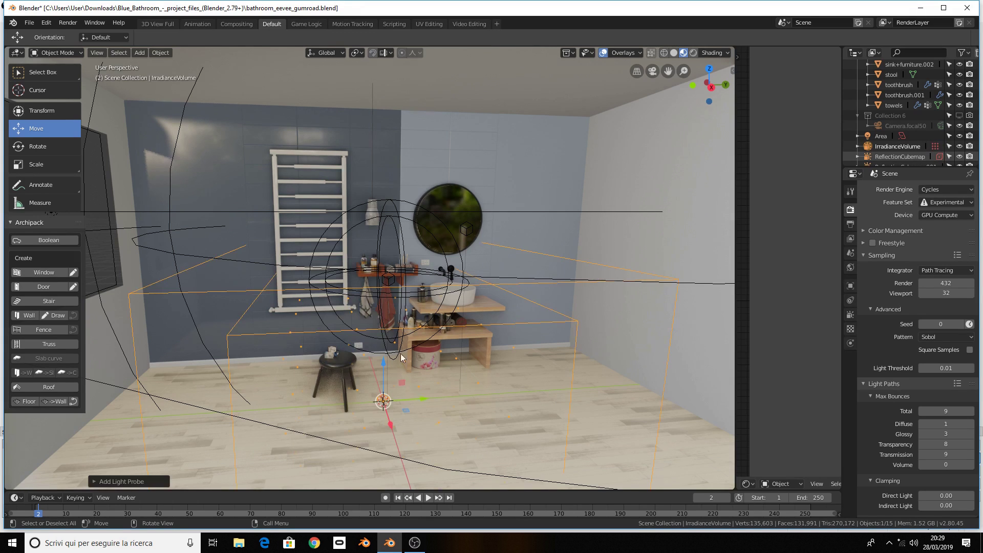
{"action": "scroll", "coordinate": [401, 357], "scroll_direction": "down", "scroll_amount": 2}
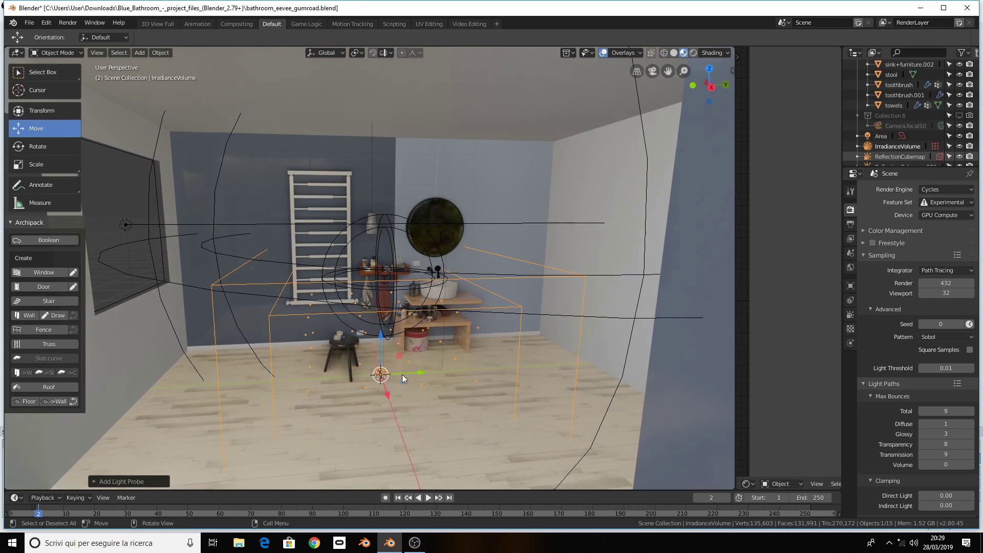
{"action": "left_click", "coordinate": [49, 160]}
{"action": "left_click_drag", "start_coordinate": [427, 379], "coordinate": [434, 371]}
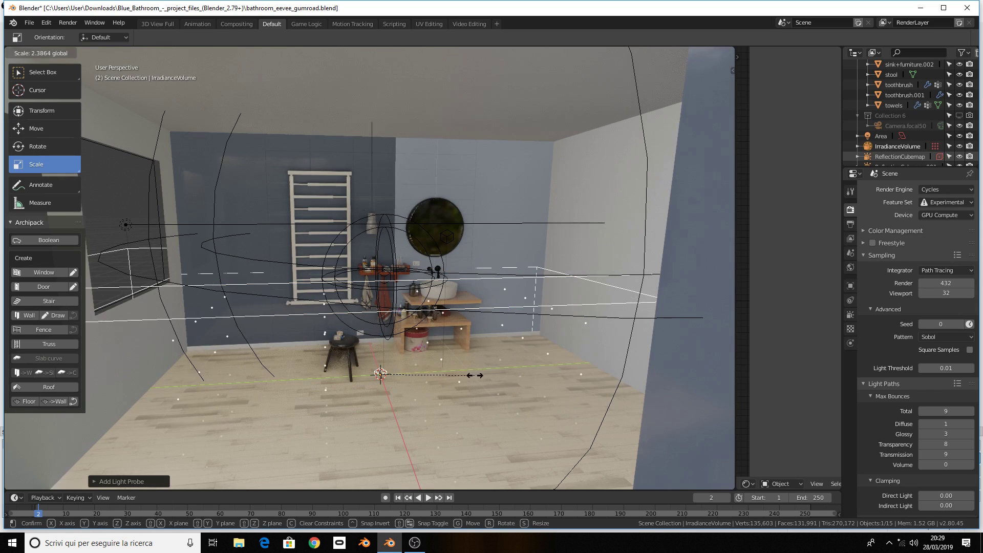
{"action": "key", "text": "s"}
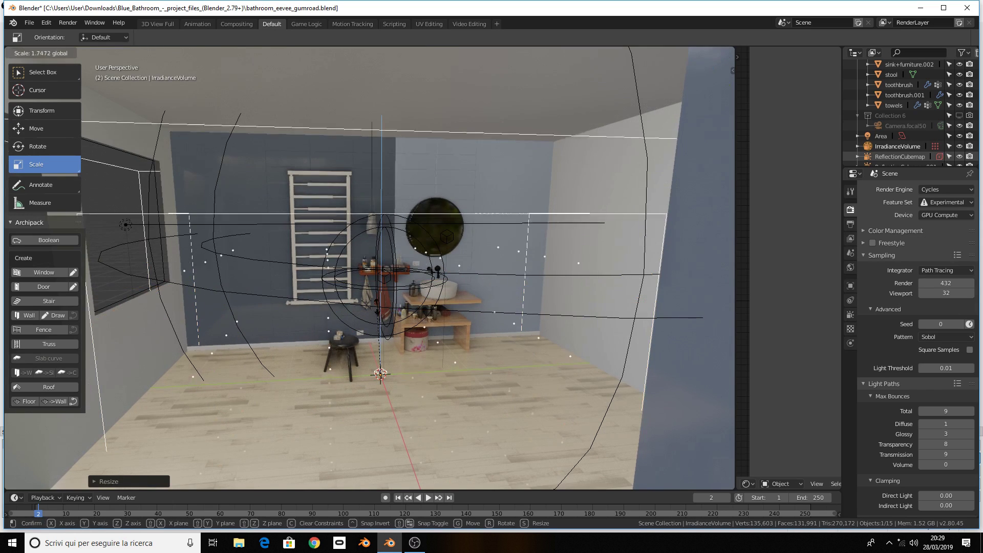
{"action": "key", "text": "Return"}
{"action": "key", "text": "KP_Decimal"}
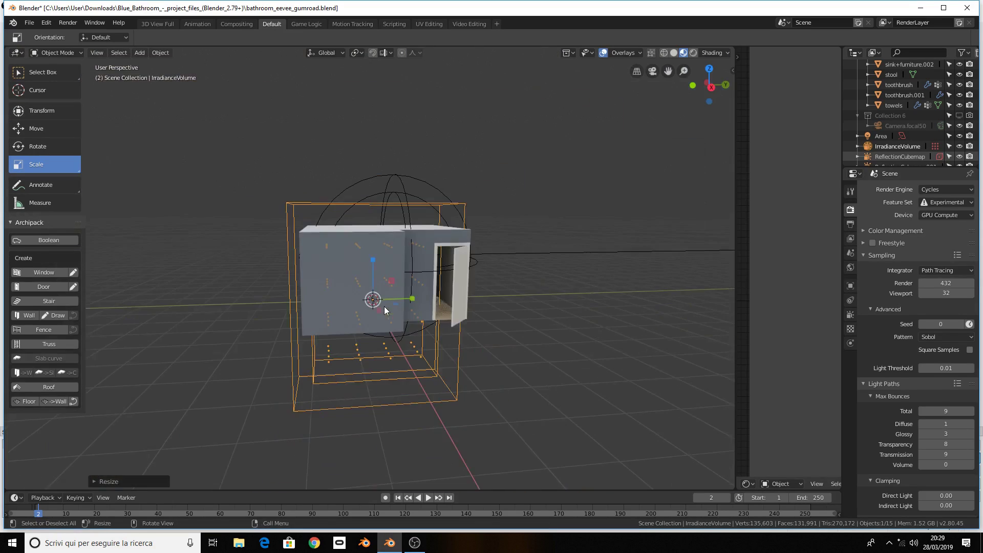
{"action": "mouse_move", "coordinate": [379, 260]}
{"action": "left_mouse_down"}
{"action": "mouse_move", "coordinate": [378, 275]}
{"action": "mouse_move", "coordinate": [376, 238]}
{"action": "left_mouse_up"}
Frame the irradiance volume and rescale it to fit the bathroom
{"action": "left_click", "coordinate": [36, 128]}
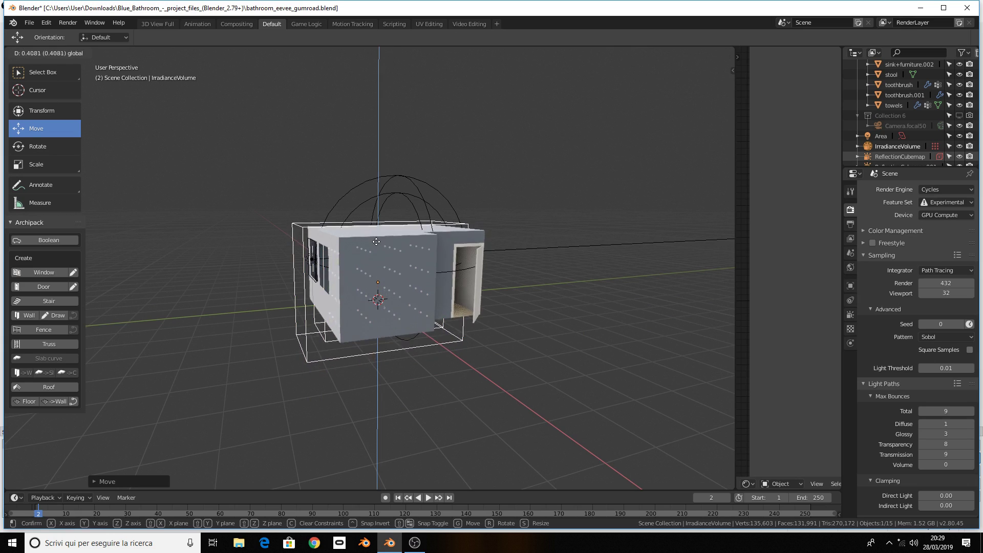
{"action": "key", "text": "KP_Decimal"}
{"action": "scroll", "coordinate": [376, 238], "scroll_direction": "down", "scroll_amount": 5}
{"action": "scroll", "coordinate": [374, 235], "scroll_direction": "down", "scroll_amount": 2}
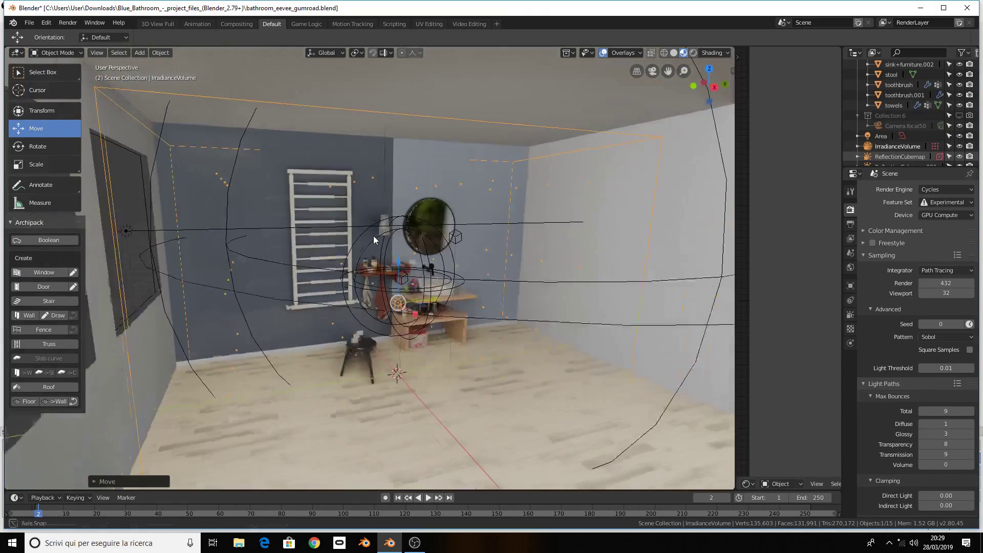
{"action": "scroll", "coordinate": [371, 235], "scroll_direction": "up", "scroll_amount": 6}
{"action": "scroll", "coordinate": [373, 239], "scroll_direction": "down", "scroll_amount": 5}
{"action": "scroll", "coordinate": [372, 239], "scroll_direction": "up", "scroll_amount": 1}
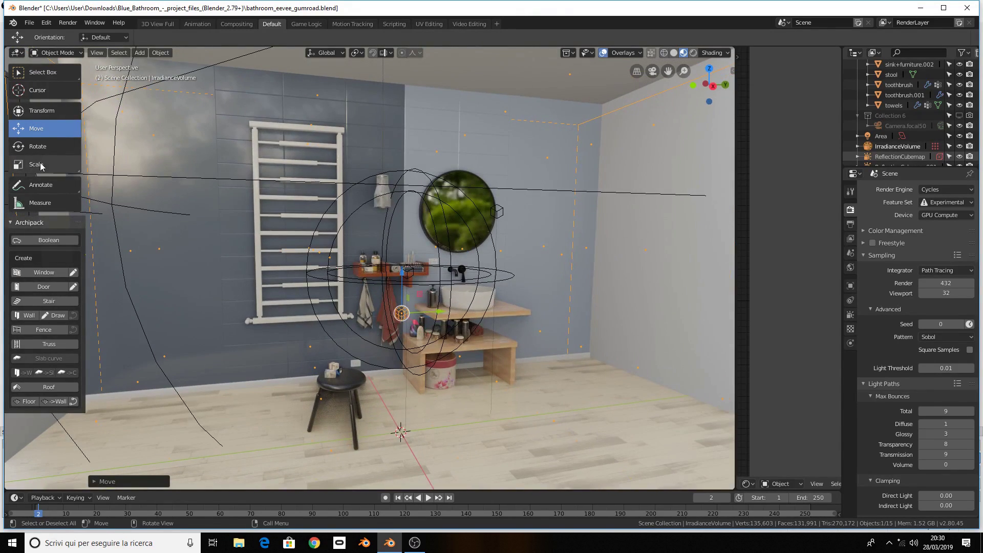
{"action": "key", "text": "shift+space"}
{"action": "key", "text": "s"}
{"action": "scroll", "coordinate": [401, 251], "scroll_direction": "down", "scroll_amount": 3}
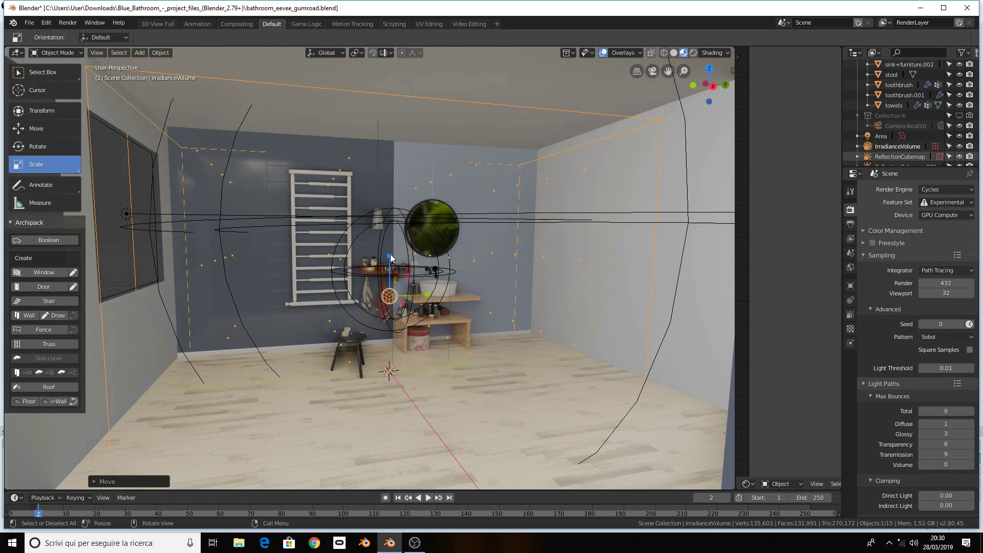
{"action": "key", "text": "s"}
{"action": "left_click", "coordinate": [390, 252]}
Raise the irradiance volume slightly and reduce its height to fit within the walls
{"action": "left_click", "coordinate": [36, 128]}
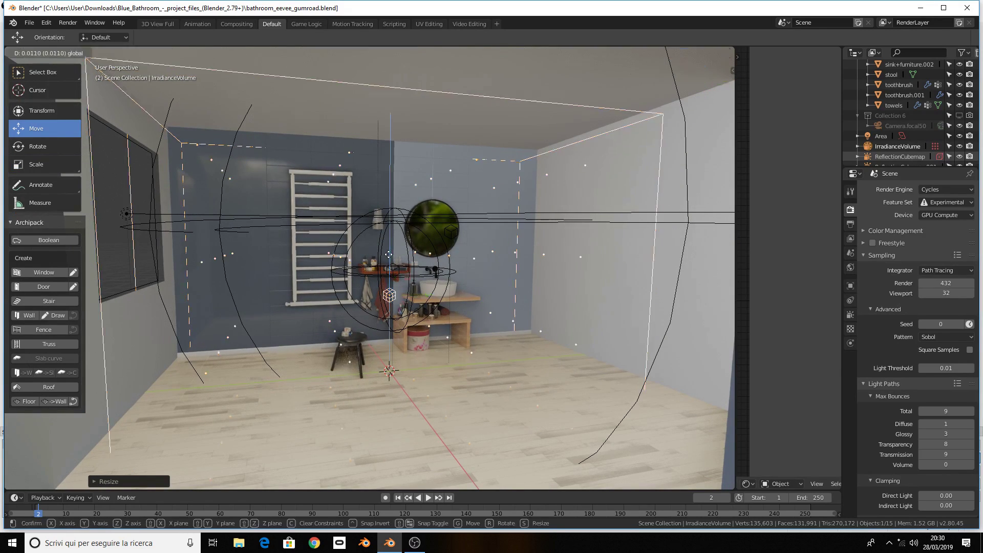
{"action": "left_click_drag", "start_coordinate": [389, 260], "coordinate": [387, 242]}
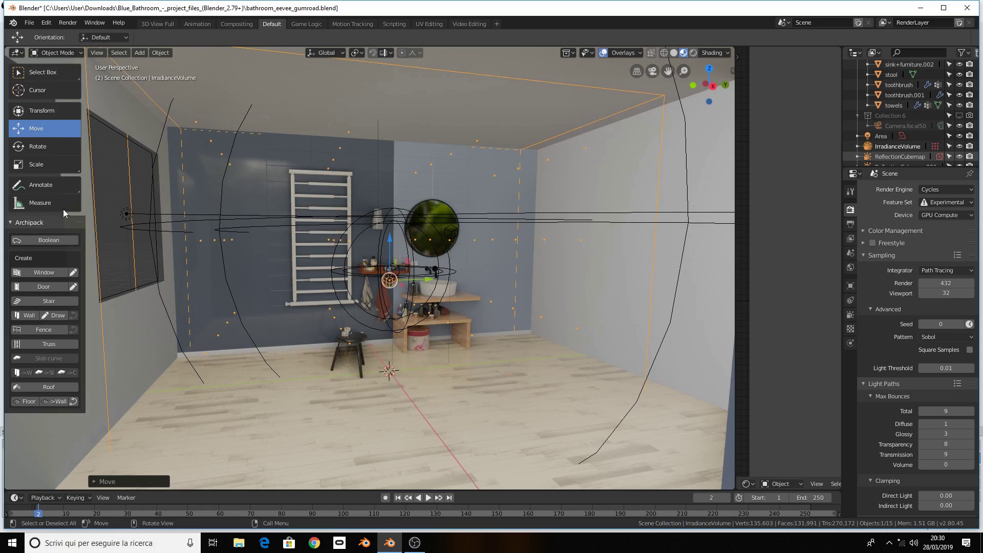
{"action": "left_click", "coordinate": [16, 148]}
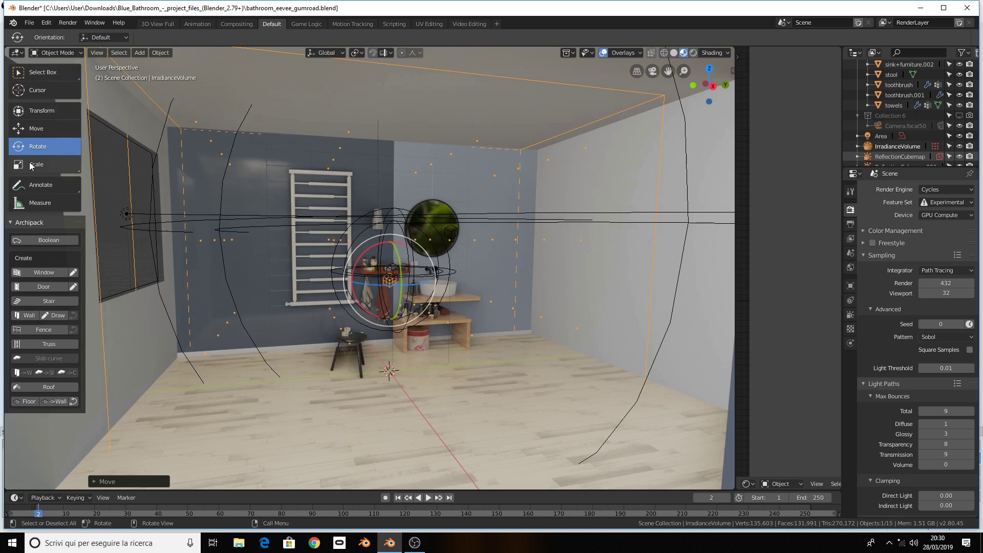
{"action": "left_click", "coordinate": [36, 163]}
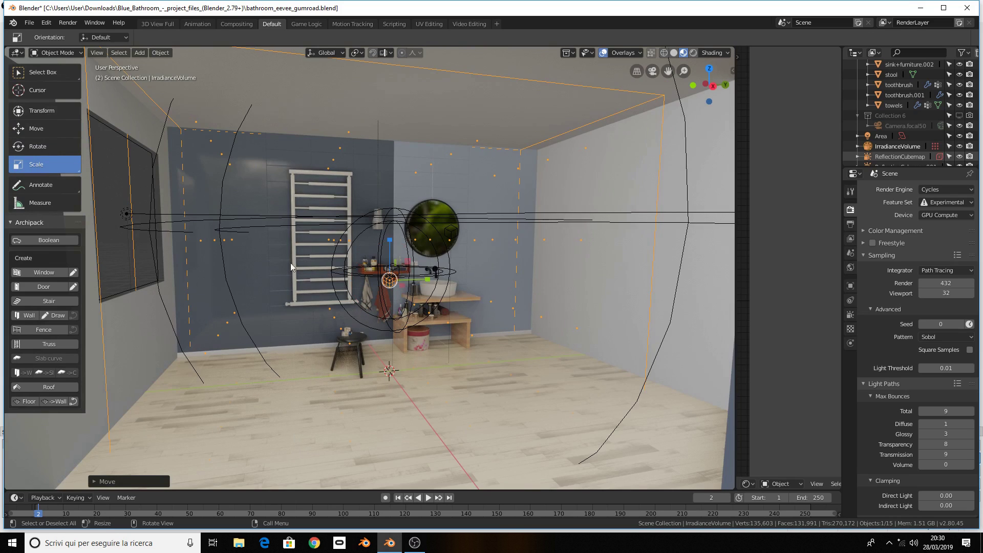
{"action": "mouse_move", "coordinate": [394, 243]}
{"action": "left_mouse_down"}
{"action": "mouse_move", "coordinate": [402, 250]}
{"action": "mouse_move", "coordinate": [375, 205]}
{"action": "left_mouse_up"}
{"action": "left_click", "coordinate": [36, 129]}
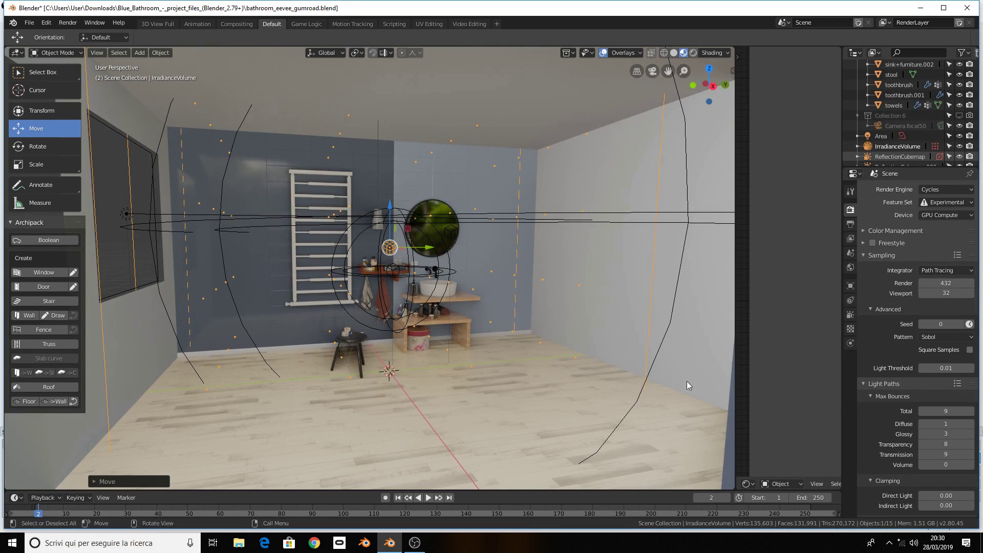
Set the render engine to Eevee, bake indirect lighting, and relaunch Blender
{"action": "left_click", "coordinate": [851, 314]}
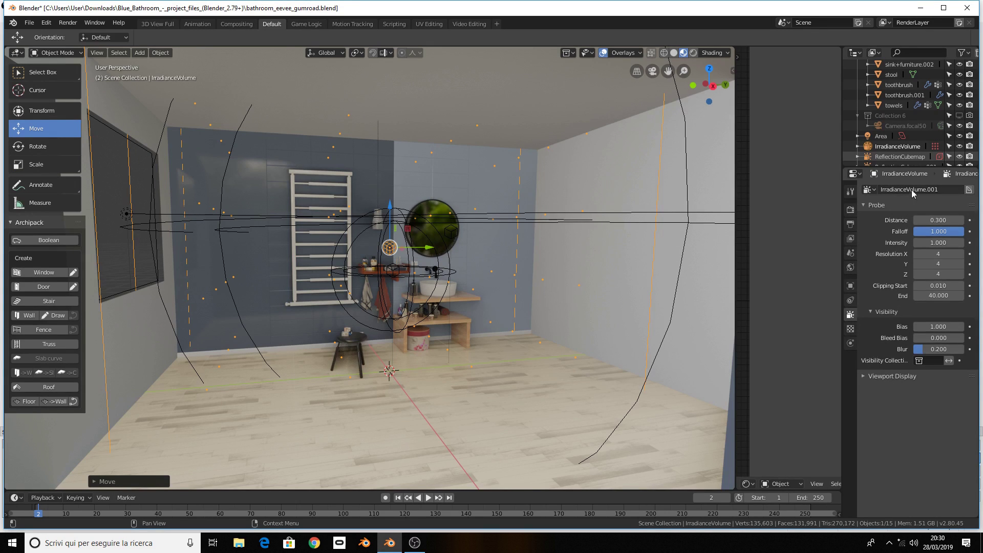
{"action": "left_click", "coordinate": [850, 190]}
{"action": "left_click", "coordinate": [851, 210]}
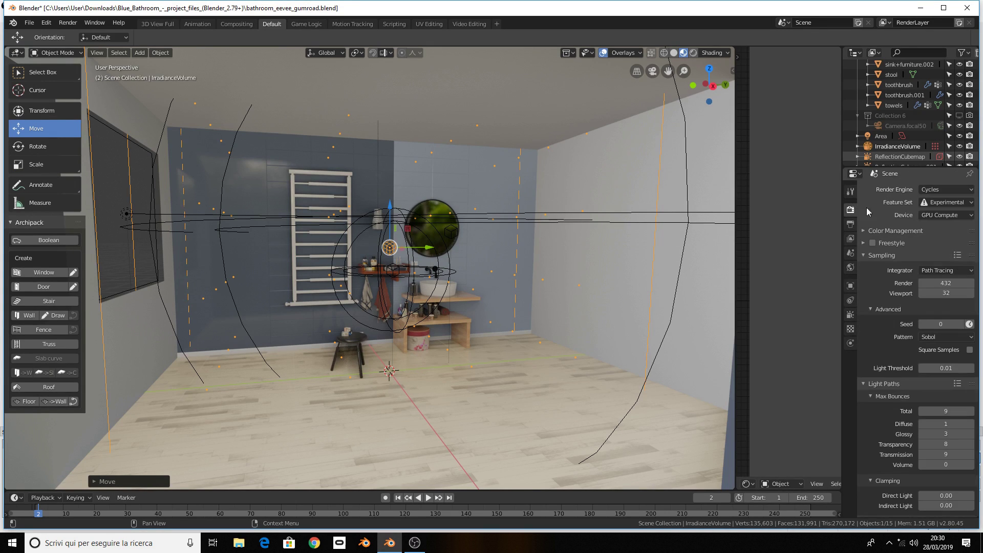
{"action": "left_click", "coordinate": [941, 191]}
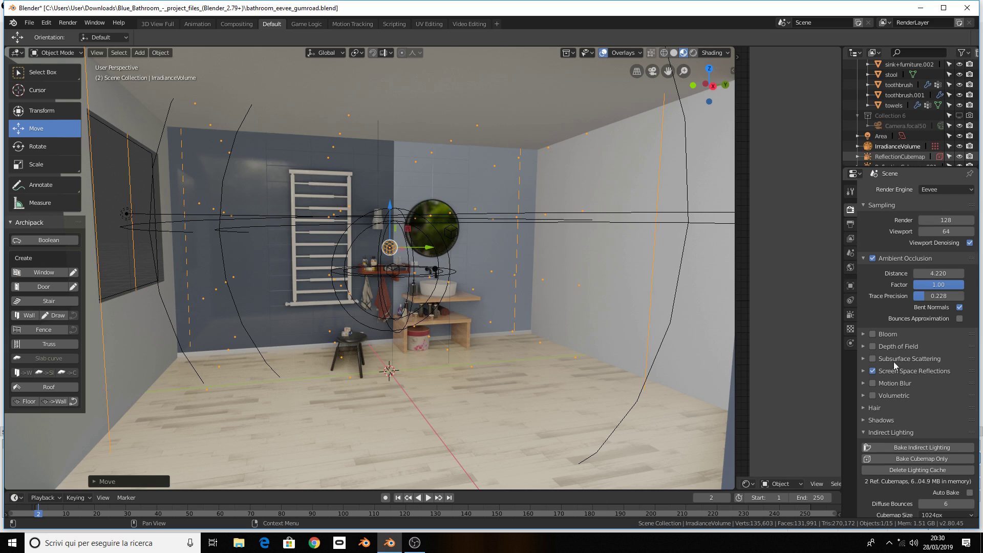
{"action": "left_click", "coordinate": [927, 450]}
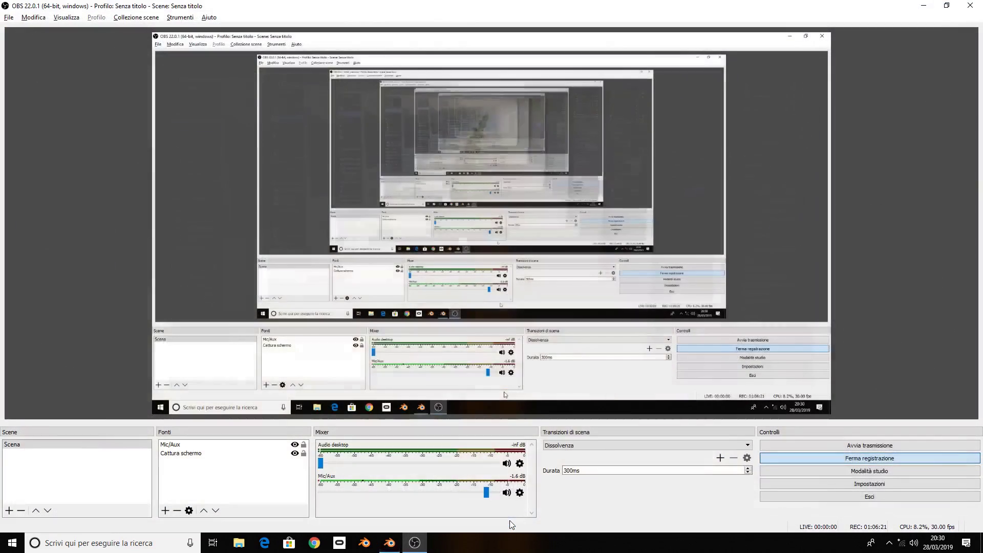
{"action": "key", "text": "alt+Tab"}
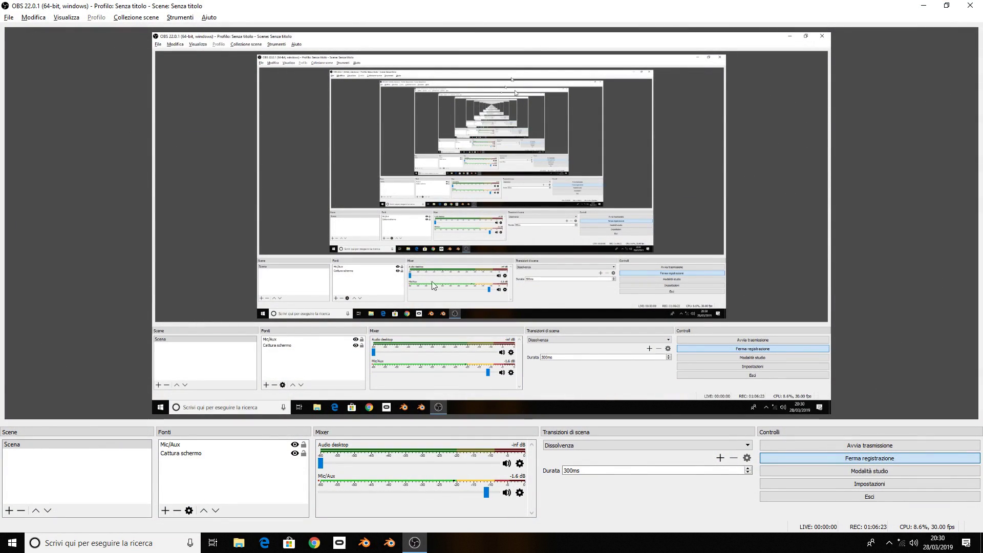
{"action": "left_click", "coordinate": [390, 544]}
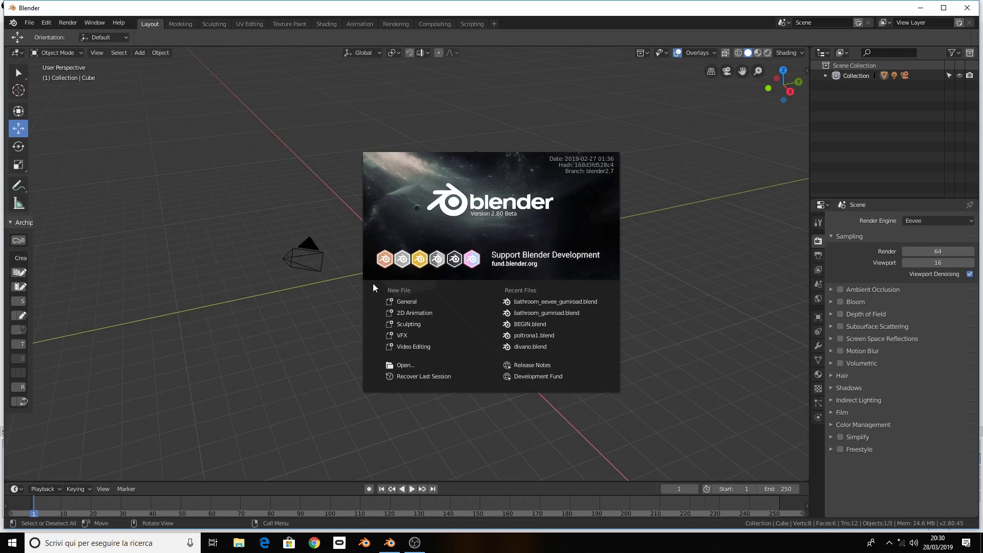
Reopen bathroom_eevee_gumroad.blend from Recent Files and view it with Rendered Eevee shading
{"action": "left_click", "coordinate": [559, 302]}
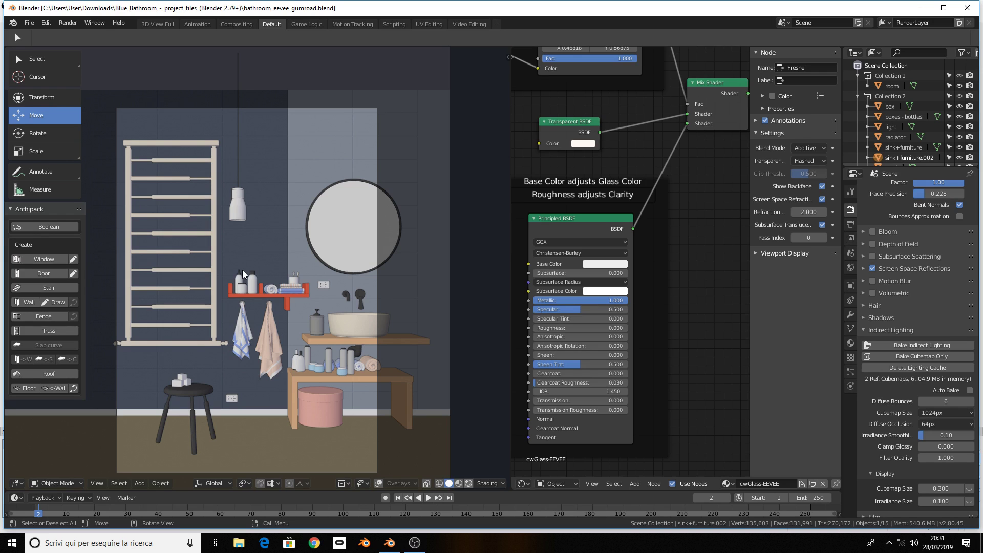
{"action": "key", "text": "shift+z"}
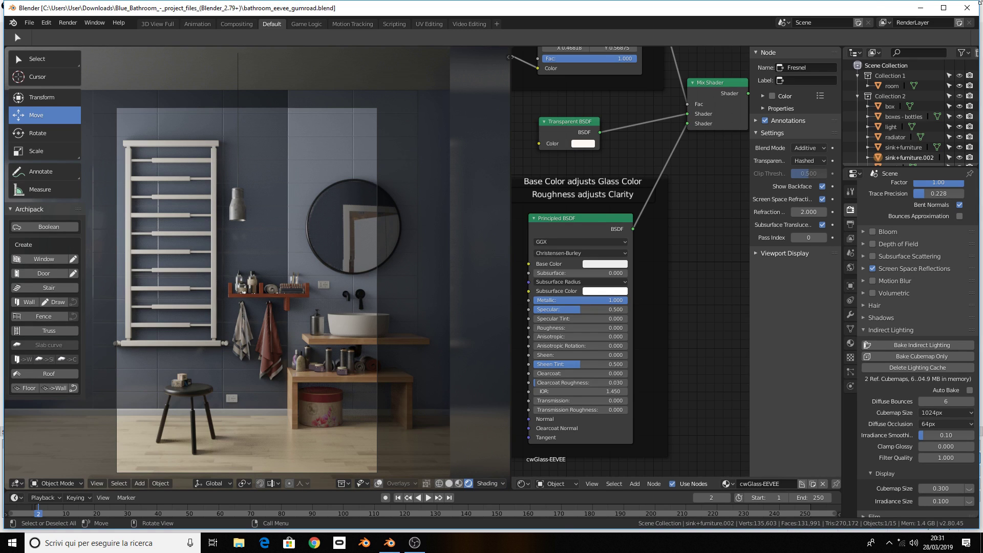
{"action": "scroll", "coordinate": [940, 103], "scroll_direction": "down", "scroll_amount": 5}
{"action": "scroll", "coordinate": [939, 103], "scroll_direction": "down", "scroll_amount": 5}
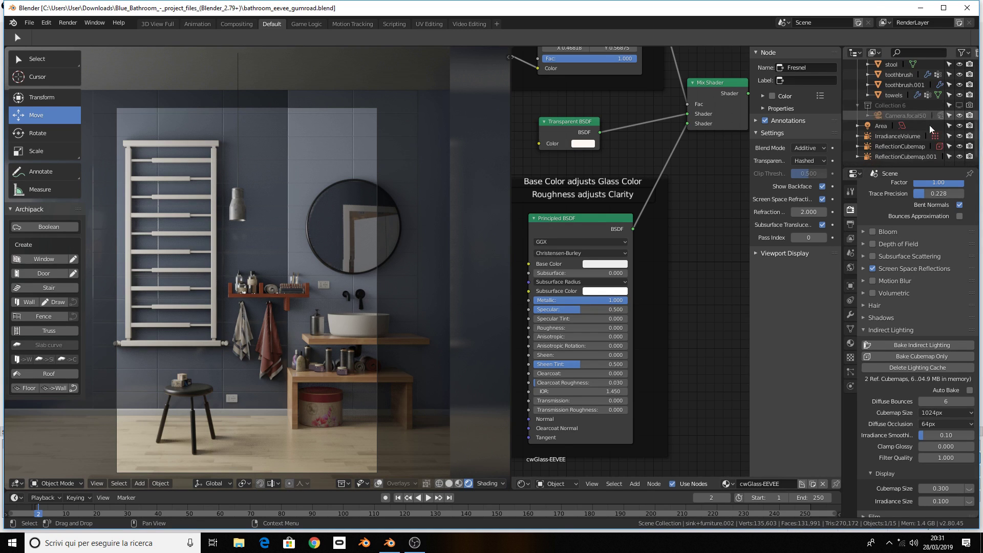
{"action": "left_click", "coordinate": [920, 147]}
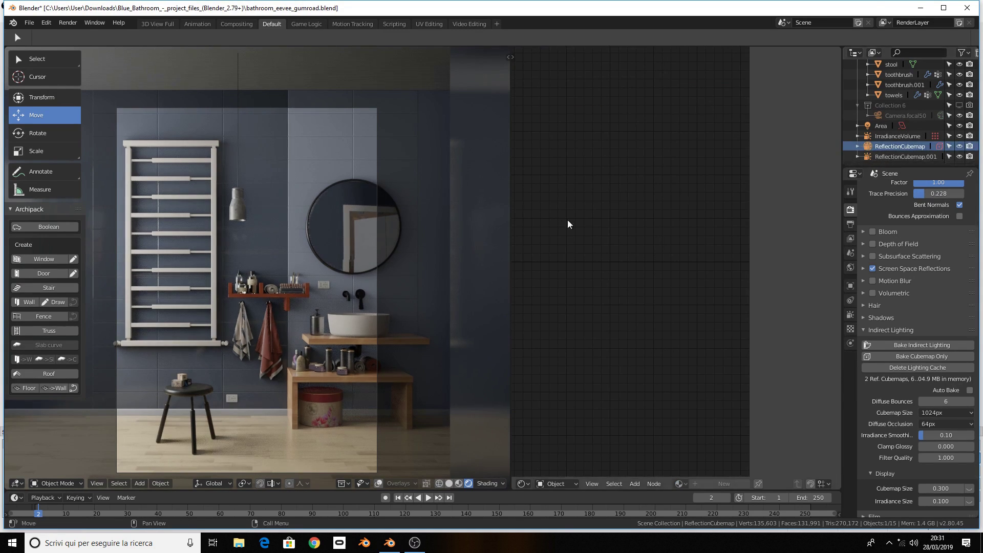
{"action": "key", "text": "KP_Decimal"}
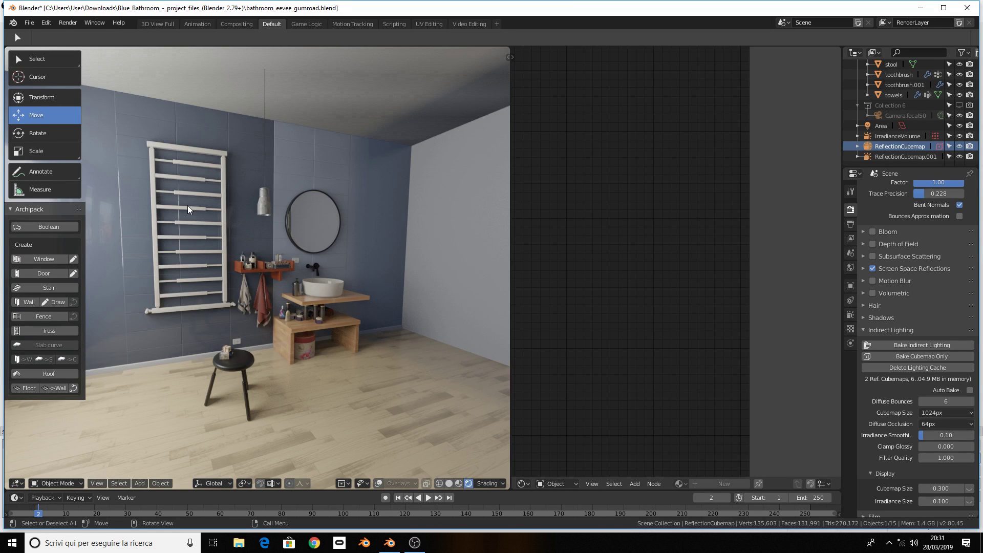
{"action": "middle_click_drag", "start_coordinate": [173, 214], "coordinate": [309, 214]}
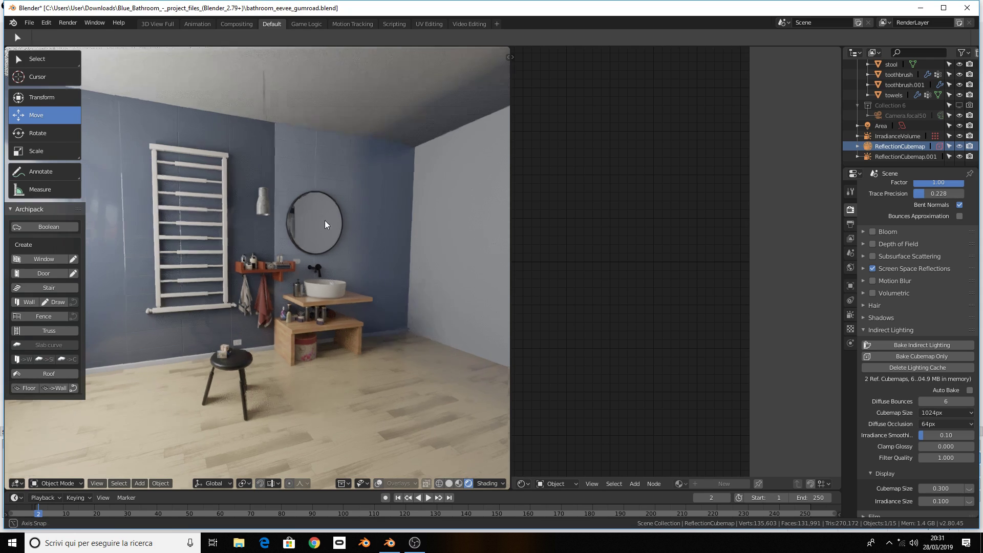